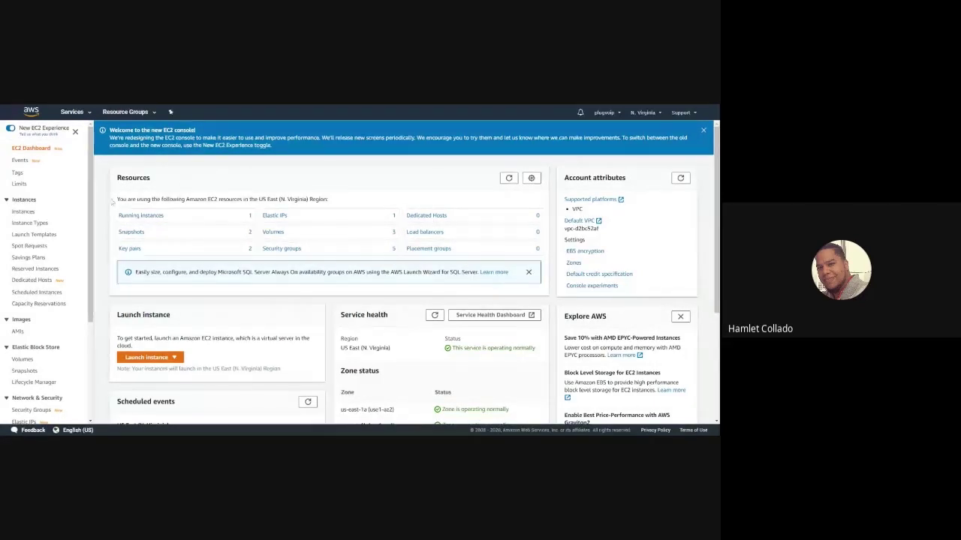
- Open the Instances list with its three t2.micro instances and expand the Launch Instance options
{"action": "left_click", "coordinate": [149, 217]}
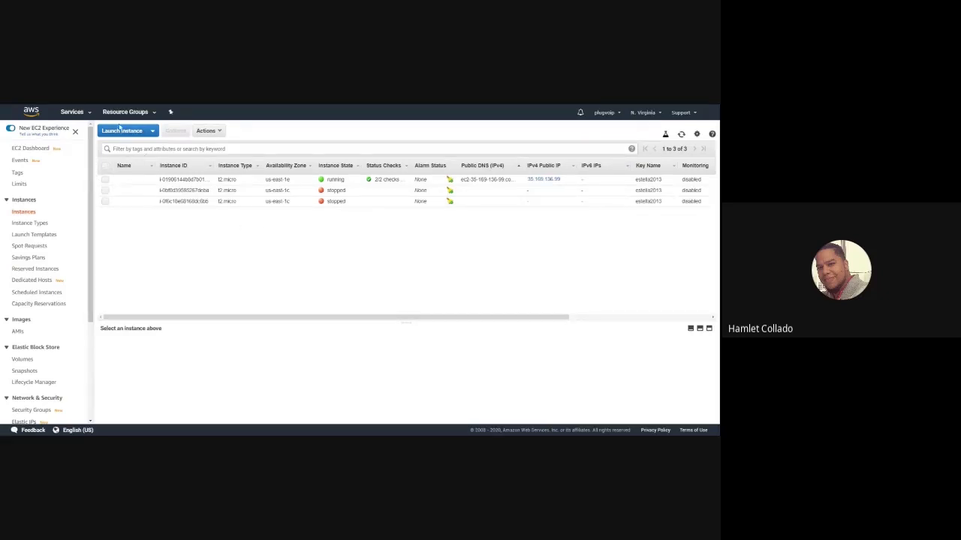
{"action": "left_click", "coordinate": [152, 132]}
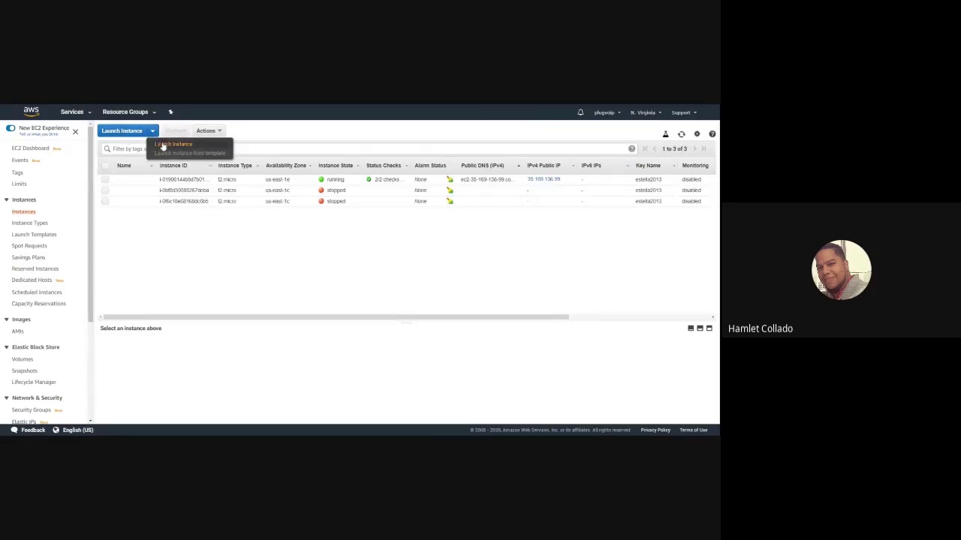
- Start a new instance launch and pick the Ubuntu Server 18.04 LTS (HVM), SSD Volume Type AMI
{"action": "left_click", "coordinate": [163, 147]}
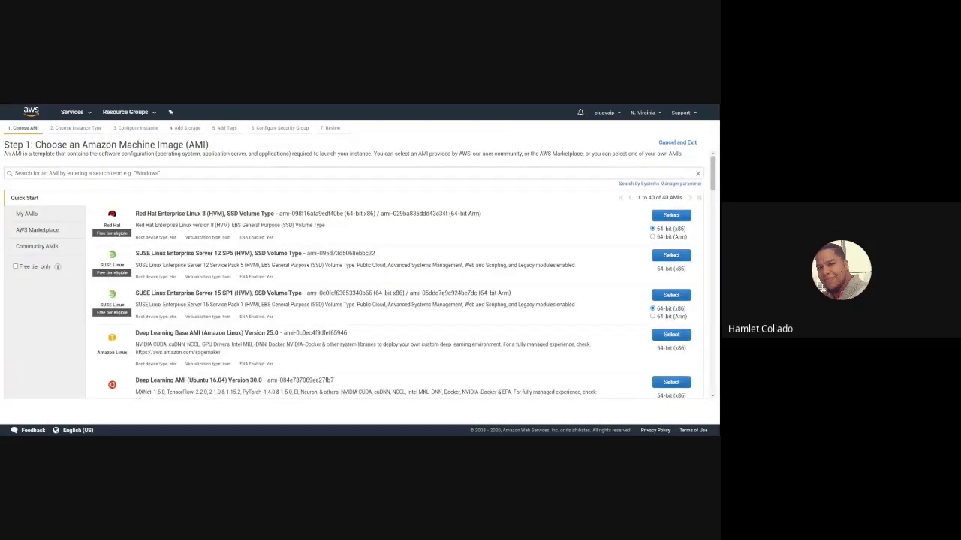
{"action": "scroll", "coordinate": [360, 277], "scroll_direction": "down", "scroll_amount": 1}
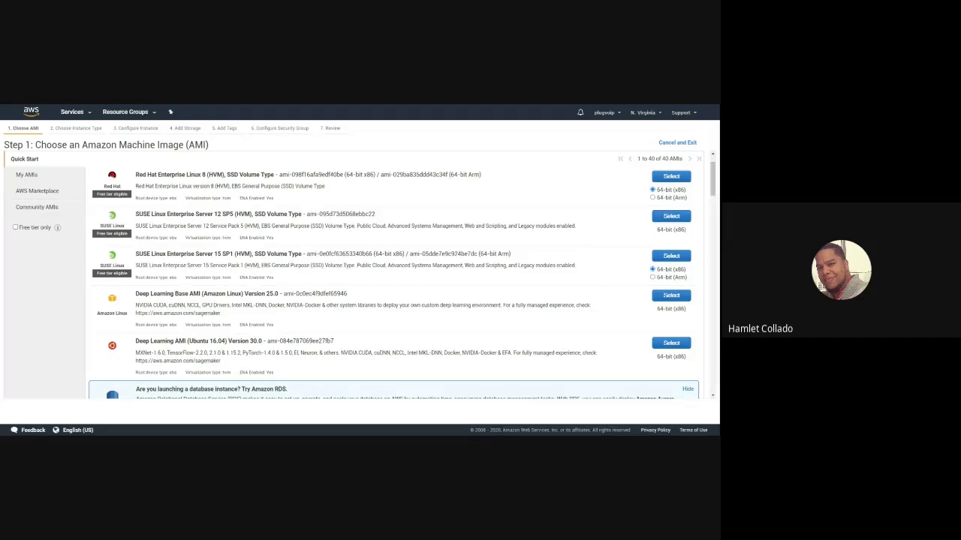
{"action": "scroll", "coordinate": [360, 278], "scroll_direction": "down", "scroll_amount": 1}
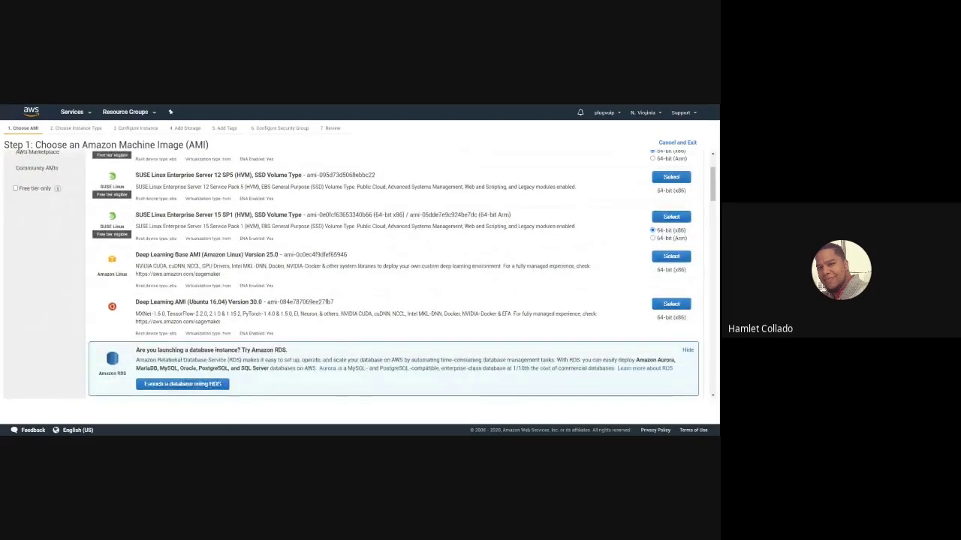
{"action": "scroll", "coordinate": [361, 278], "scroll_direction": "down", "scroll_amount": 1}
{"action": "scroll", "coordinate": [361, 277], "scroll_direction": "up", "scroll_amount": 3}
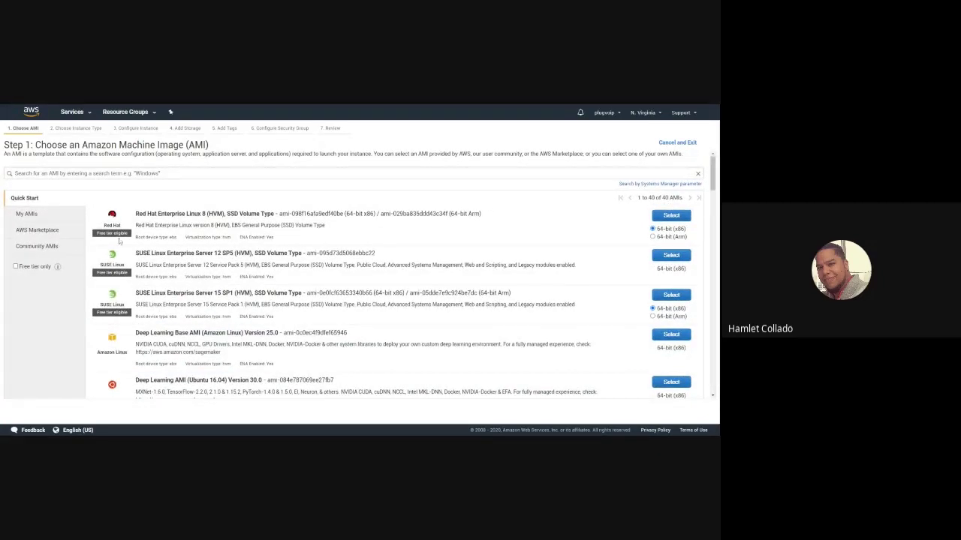
{"action": "scroll", "coordinate": [337, 238], "scroll_direction": "down", "scroll_amount": 3}
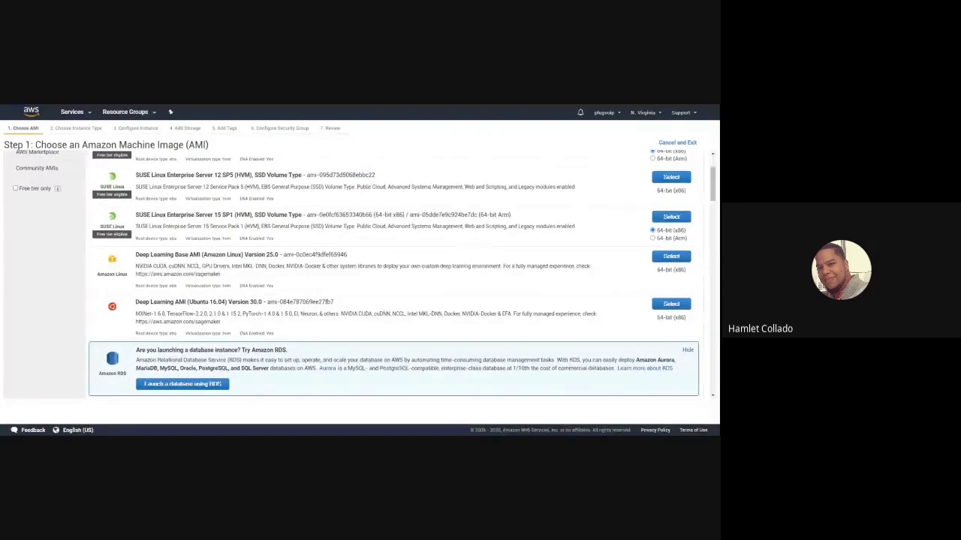
{"action": "scroll", "coordinate": [336, 238], "scroll_direction": "down", "scroll_amount": 2}
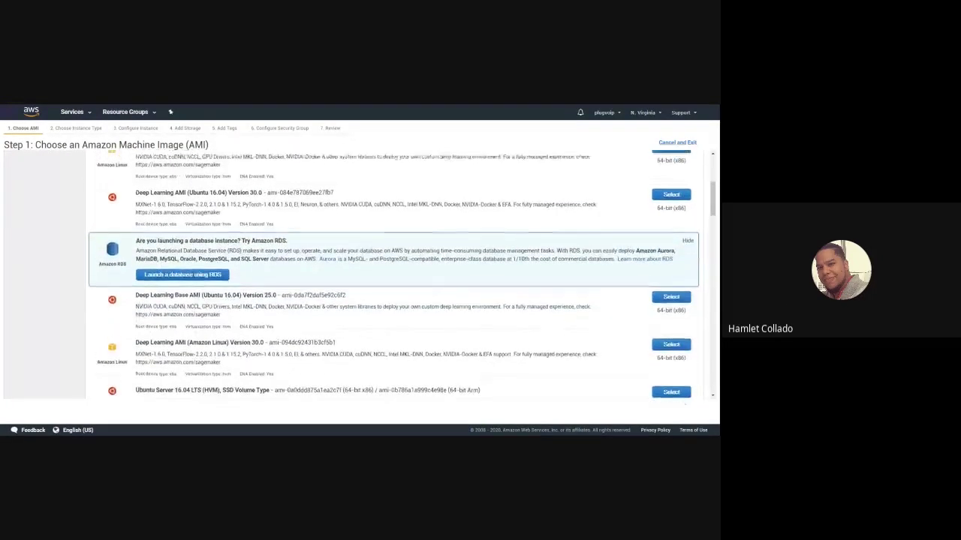
{"action": "scroll", "coordinate": [339, 233], "scroll_direction": "up", "scroll_amount": 1}
{"action": "scroll", "coordinate": [339, 233], "scroll_direction": "down", "scroll_amount": 3}
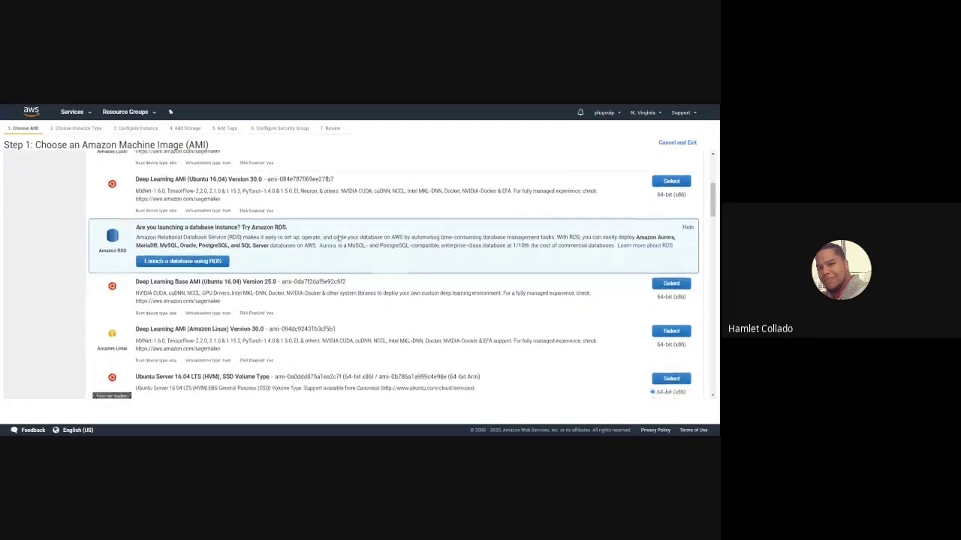
{"action": "scroll", "coordinate": [285, 285], "scroll_direction": "down", "scroll_amount": 1}
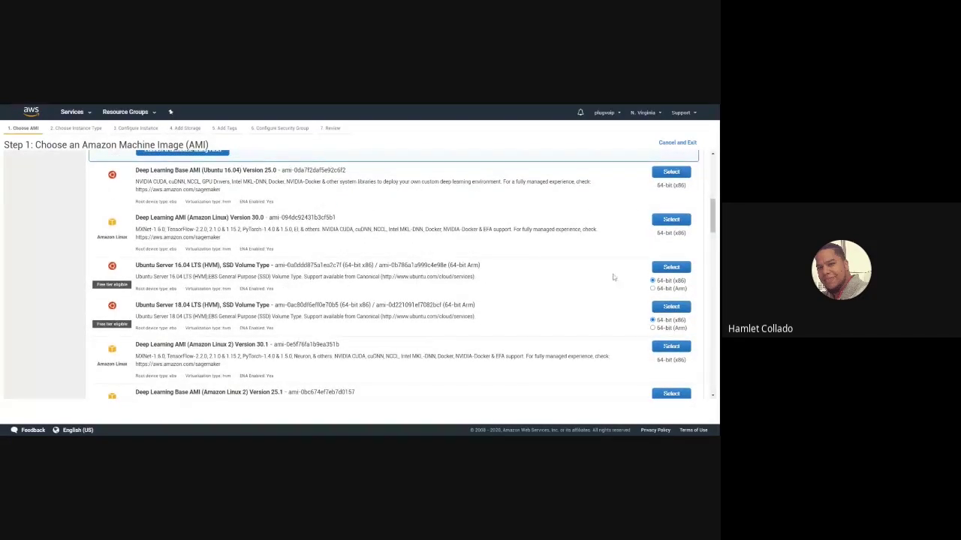
{"action": "left_click", "coordinate": [671, 307]}
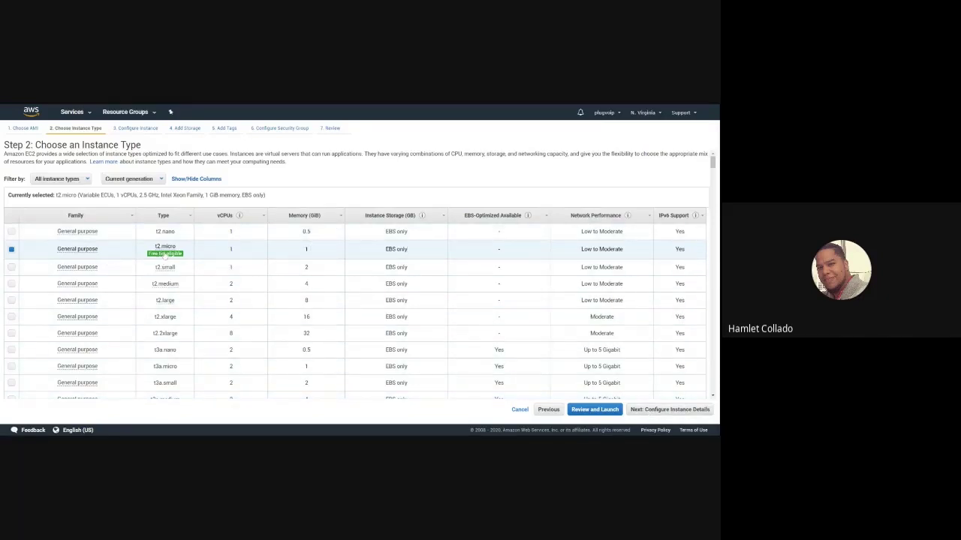
- Keep the free-tier t2.micro type (1 vCPU, 1 GiB memory) selected
{"action": "mouse_move", "coordinate": [173, 254]}
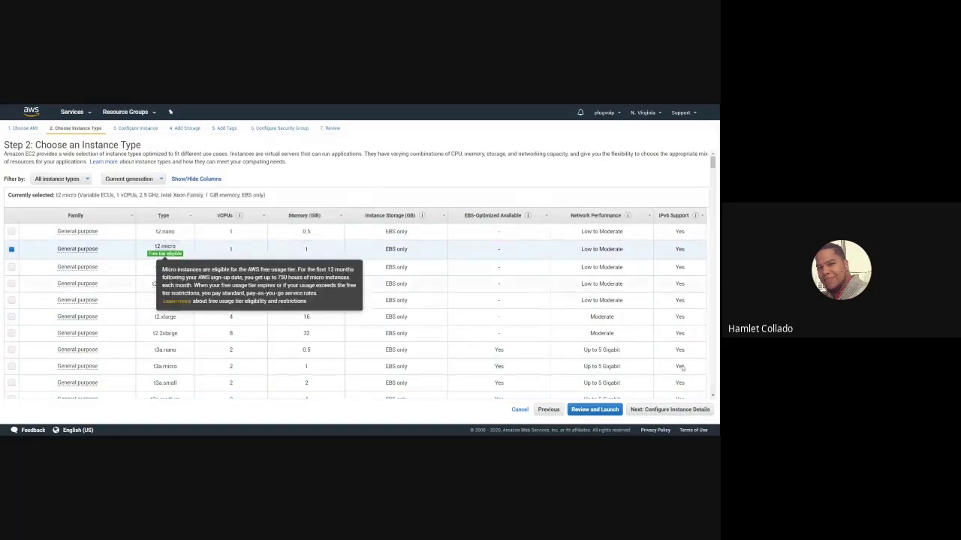
- Accept the default instance details and advance to the 8 GiB gp2 root volume storage step
{"action": "left_click", "coordinate": [672, 414]}
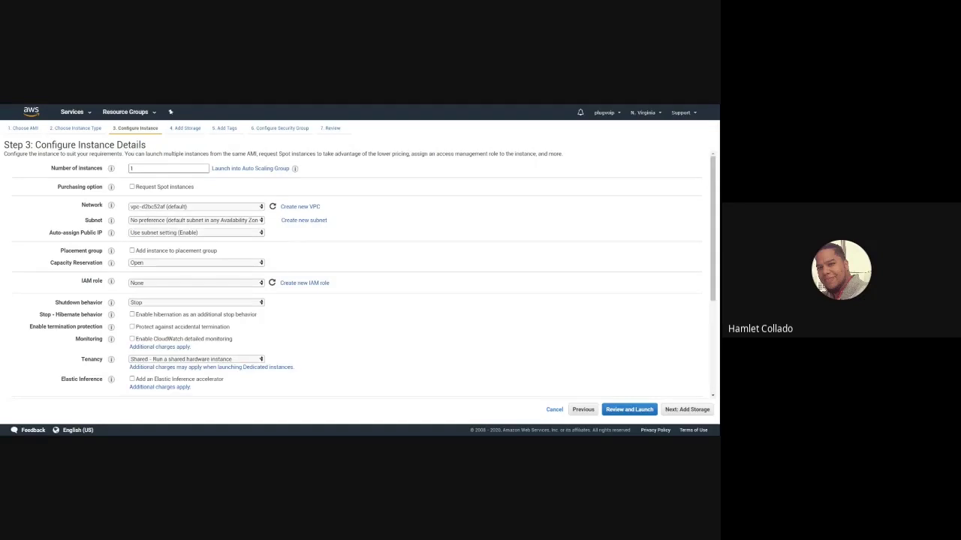
{"action": "left_click_drag", "start_coordinate": [81, 205], "coordinate": [100, 205]}
{"action": "scroll", "coordinate": [178, 216], "scroll_direction": "down", "scroll_amount": 1}
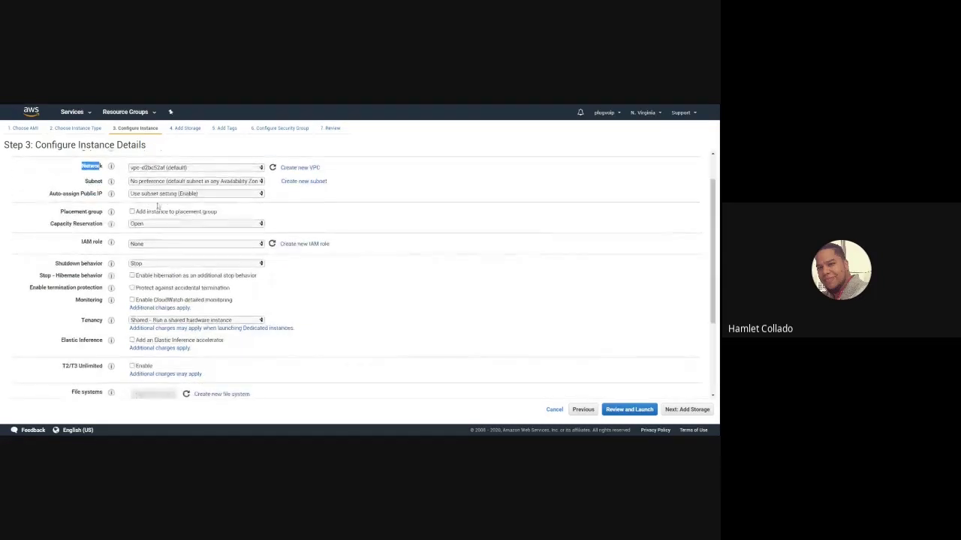
{"action": "scroll", "coordinate": [158, 213], "scroll_direction": "down", "scroll_amount": 1}
{"action": "scroll", "coordinate": [270, 211], "scroll_direction": "down", "scroll_amount": 2}
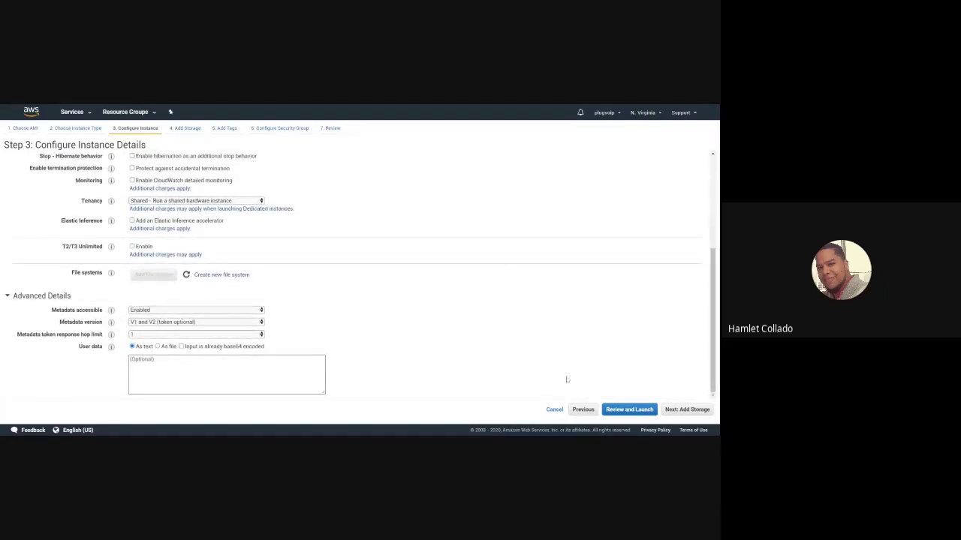
{"action": "left_click", "coordinate": [697, 409]}
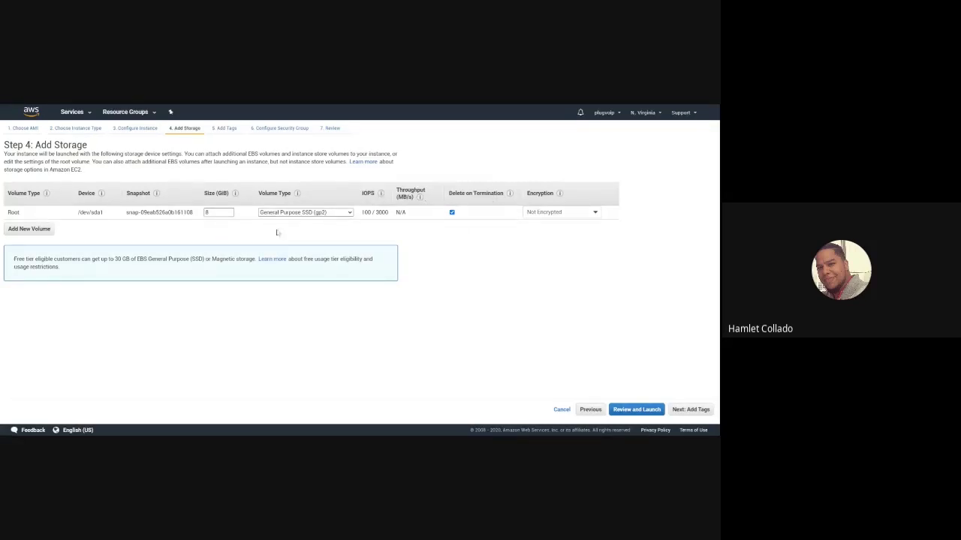
- Add a tag with key 'vodia pbx' to the instance and proceed to security group configuration
{"action": "left_click", "coordinate": [691, 409]}
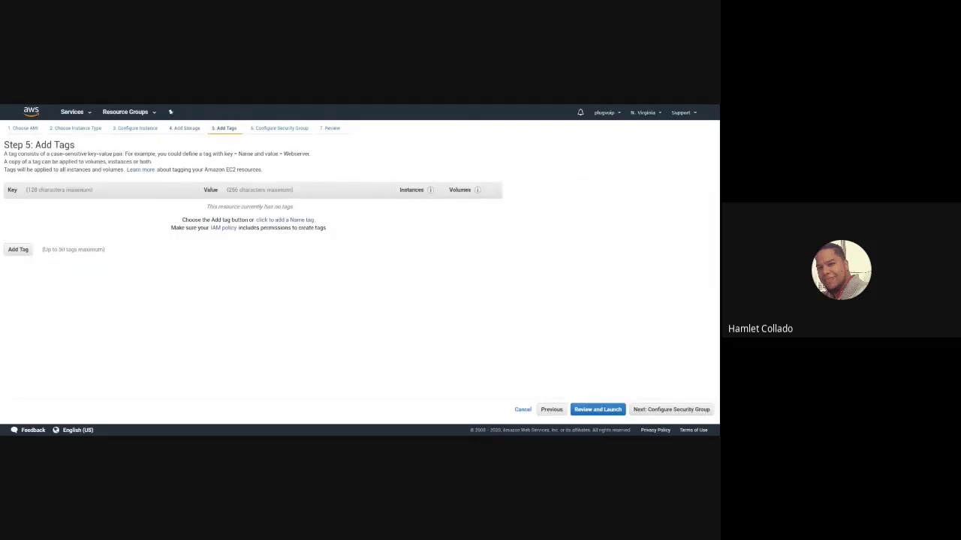
{"action": "left_click", "coordinate": [26, 252]}
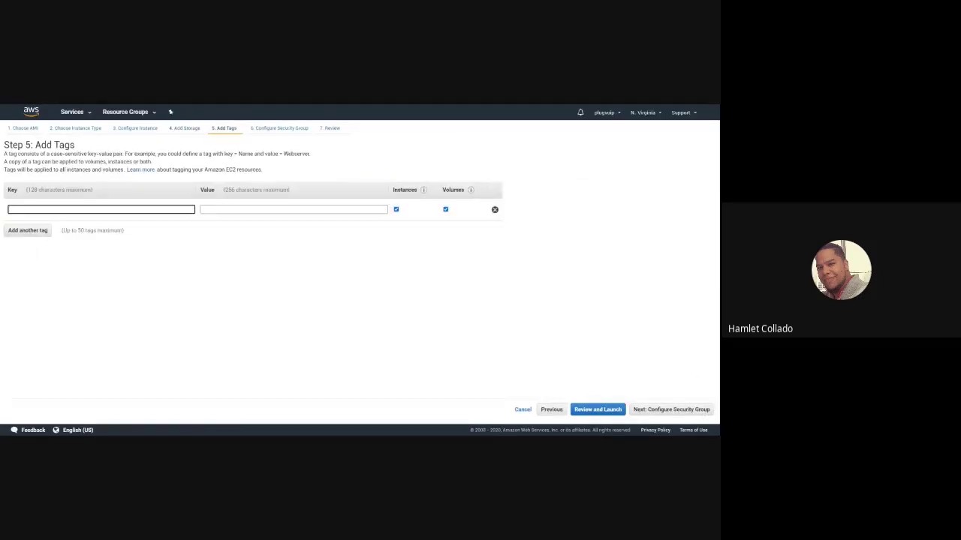
{"action": "type", "text": "pbx"}
{"action": "key", "text": "Down"}
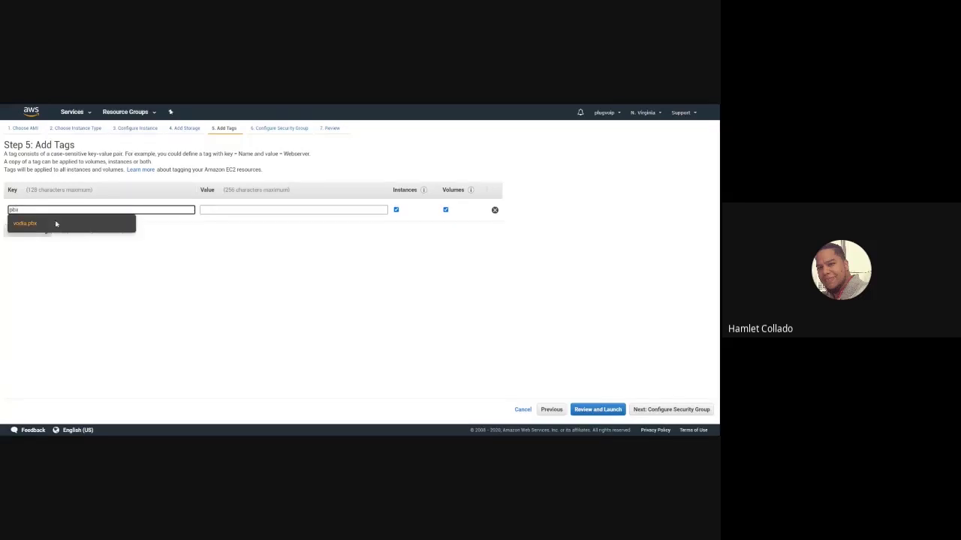
{"action": "key", "text": "Return"}
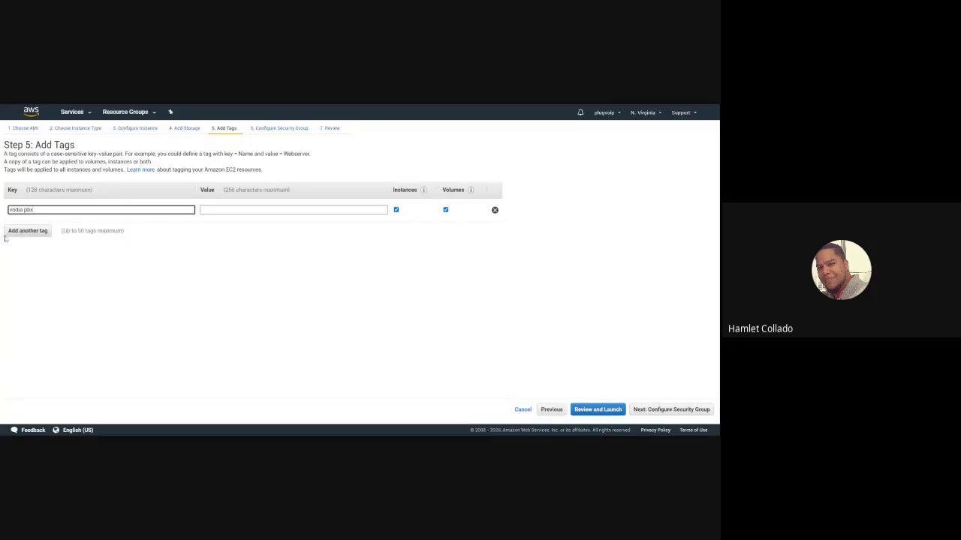
{"action": "left_click", "coordinate": [658, 409]}
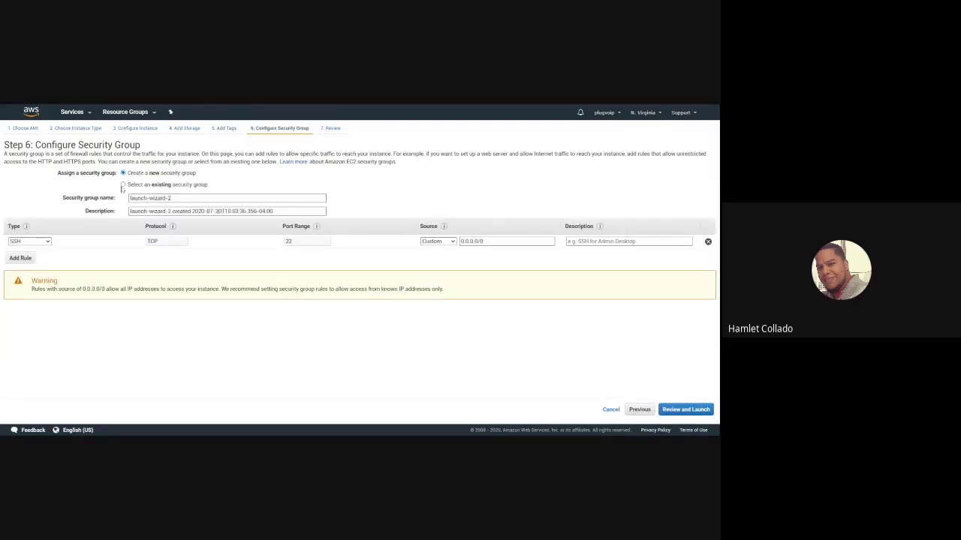
- Assign existing group launch-wizard-4 and enlarge its inbound rules (SSH 22, HTTP 80, SIP 5060, RTP)
{"action": "left_click", "coordinate": [123, 184]}
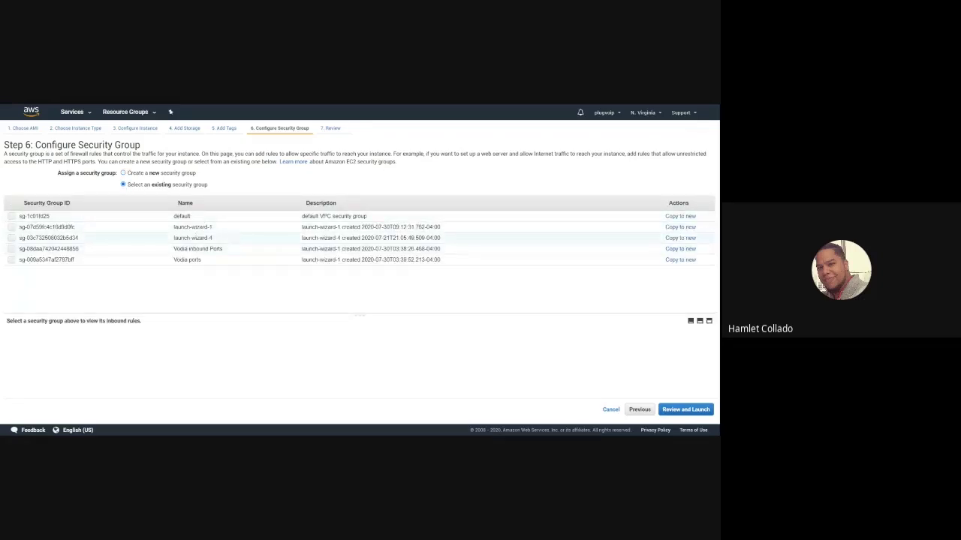
{"action": "left_click", "coordinate": [11, 238]}
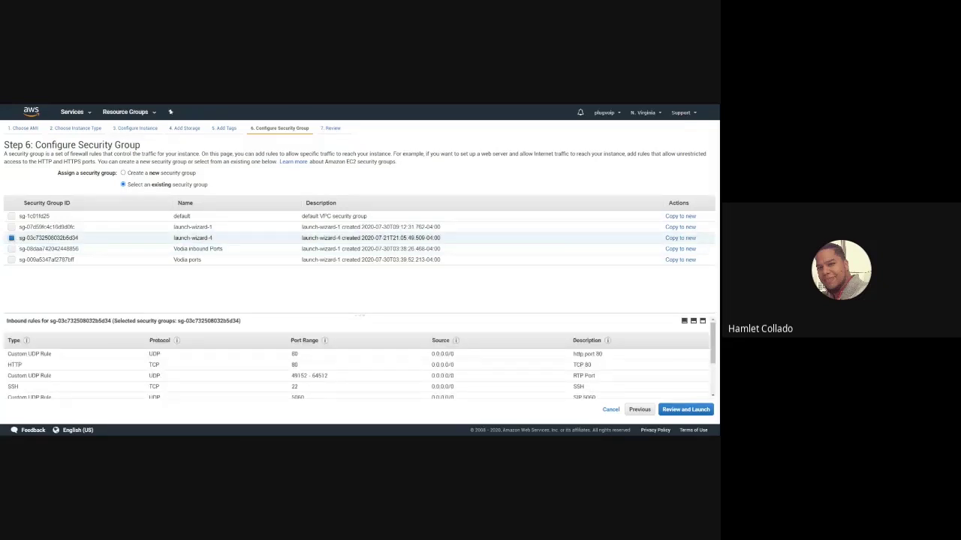
{"action": "left_click_drag", "start_coordinate": [360, 317], "coordinate": [360, 181]}
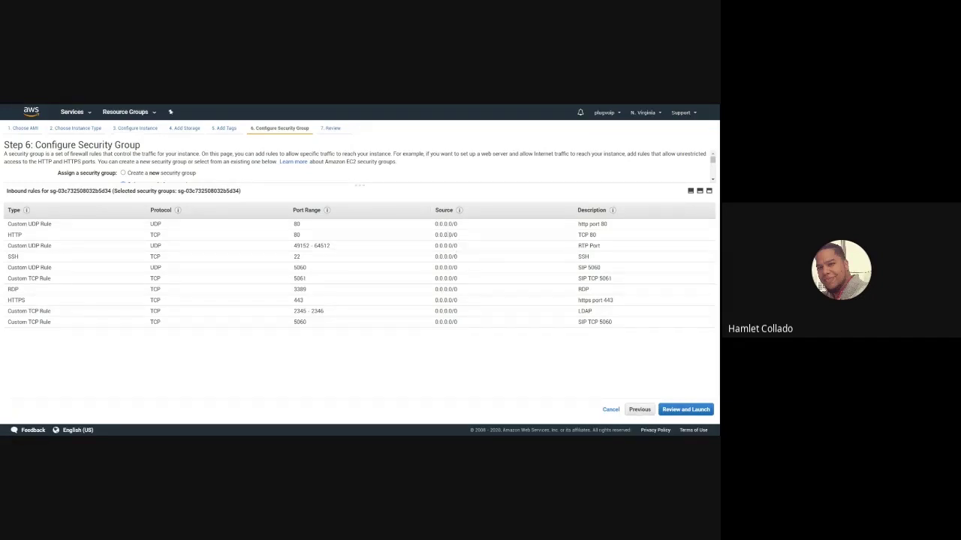
{"action": "double_click", "coordinate": [443, 210]}
{"action": "left_click_drag", "start_coordinate": [436, 224], "coordinate": [466, 248]}
{"action": "double_click", "coordinate": [296, 257]}
{"action": "left_click_drag", "start_coordinate": [308, 274], "coordinate": [292, 274]}
{"action": "left_click_drag", "start_coordinate": [307, 322], "coordinate": [292, 322]}
- Review the Ubuntu t2.micro launch settings, noting the open-to-world security group warning, then launch
{"action": "left_click", "coordinate": [687, 412]}
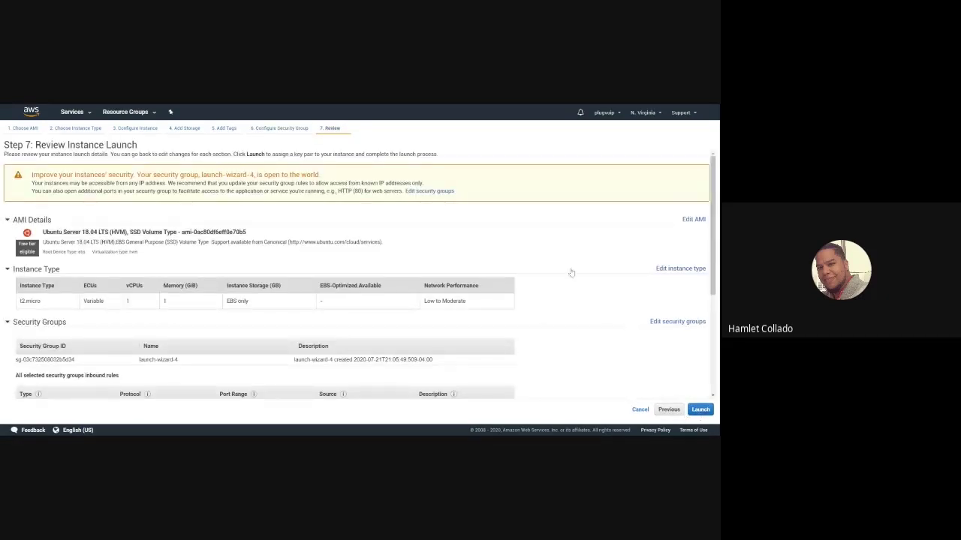
{"action": "scroll", "coordinate": [568, 272], "scroll_direction": "down", "scroll_amount": 2}
{"action": "scroll", "coordinate": [479, 262], "scroll_direction": "up", "scroll_amount": 2}
{"action": "left_click_drag", "start_coordinate": [254, 175], "coordinate": [344, 174]}
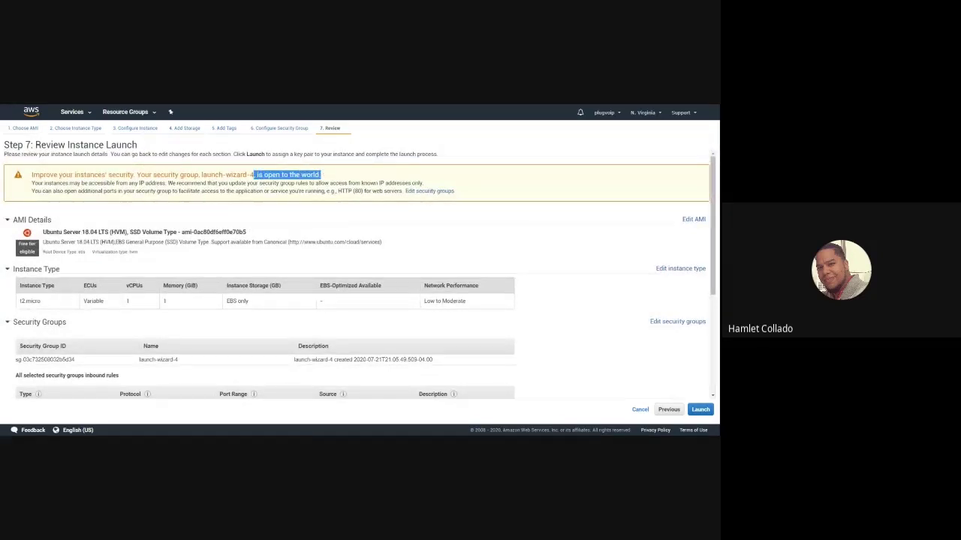
{"action": "scroll", "coordinate": [556, 225], "scroll_direction": "down", "scroll_amount": 3}
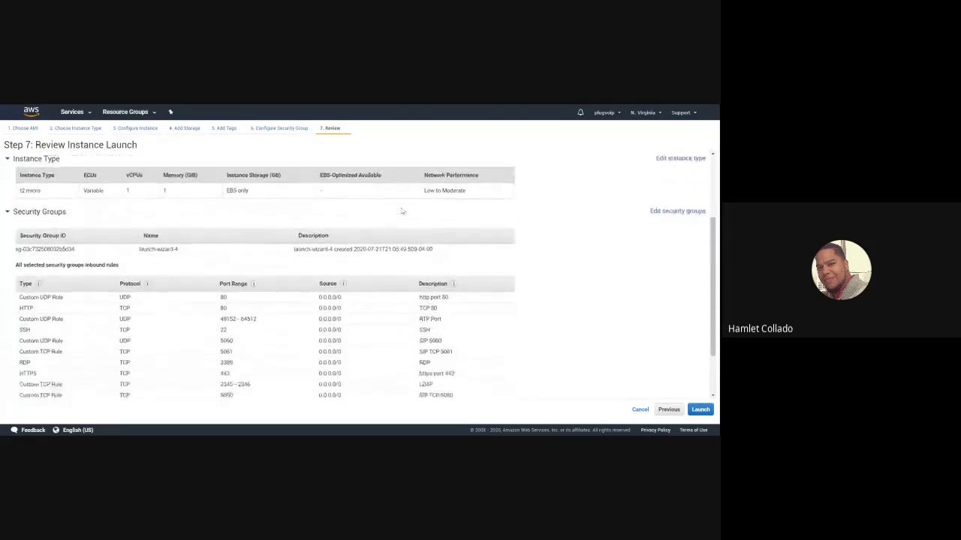
{"action": "scroll", "coordinate": [553, 223], "scroll_direction": "up", "scroll_amount": 3}
{"action": "scroll", "coordinate": [635, 256], "scroll_direction": "down", "scroll_amount": 3}
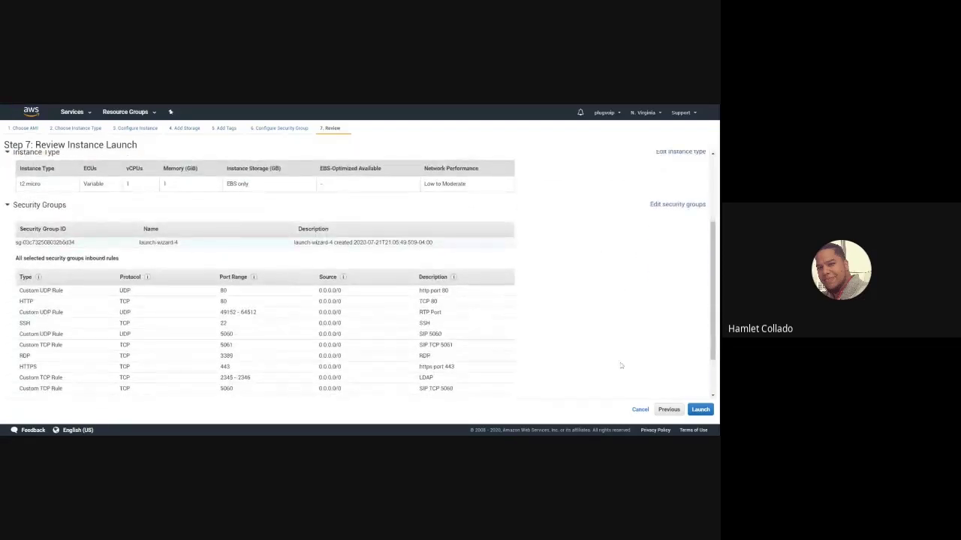
{"action": "left_click", "coordinate": [701, 410]}
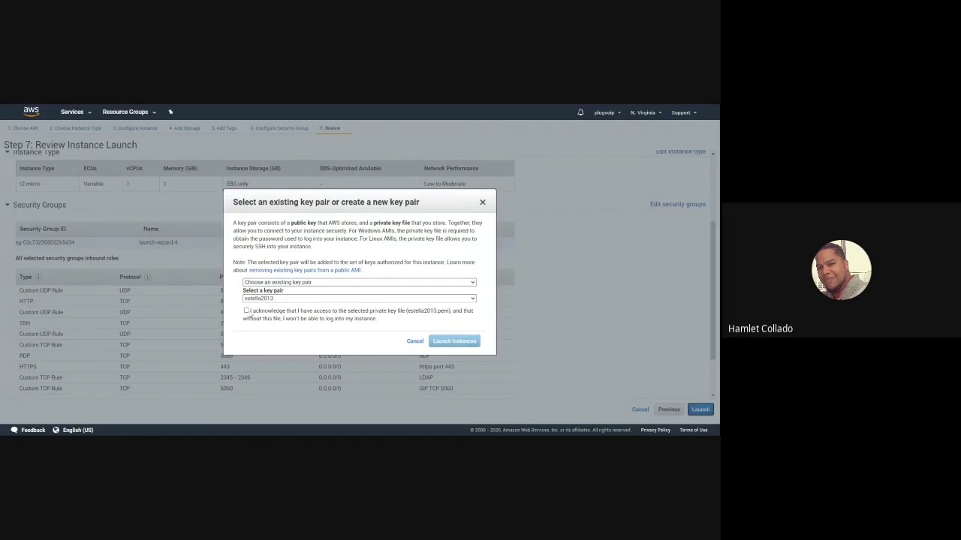
- Acknowledge having the existing key pair's private key file and launch the instance
{"action": "left_click", "coordinate": [246, 311]}
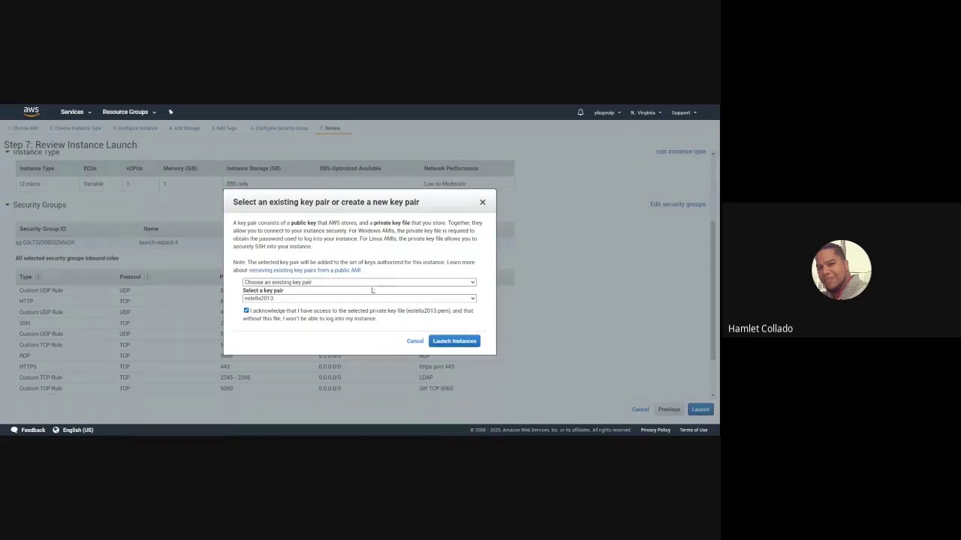
{"action": "left_click", "coordinate": [452, 341]}
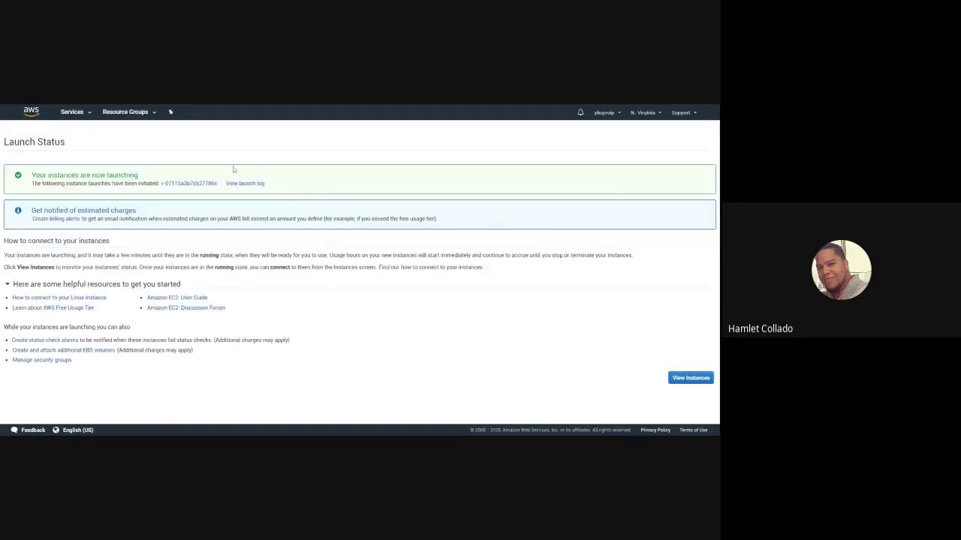
- Leave the Launch Status page and return to the AWS Management Console home page
{"action": "left_click", "coordinate": [84, 115]}
{"action": "left_click", "coordinate": [31, 114]}
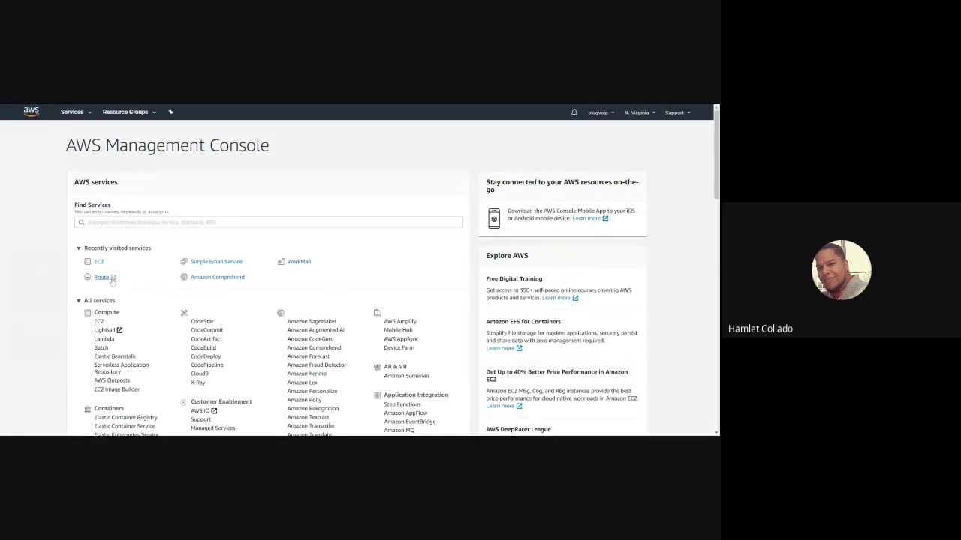
- Open Route 53 from recently visited services and look over its dashboard with one hosted zone
{"action": "left_click", "coordinate": [105, 277]}
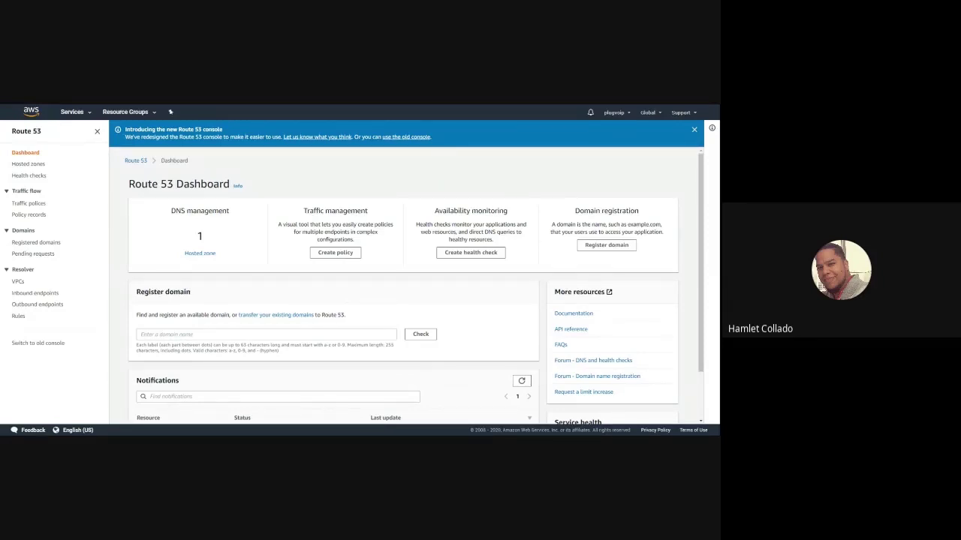
{"action": "scroll", "coordinate": [414, 287], "scroll_direction": "down", "scroll_amount": 2}
{"action": "scroll", "coordinate": [415, 287], "scroll_direction": "up", "scroll_amount": 2}
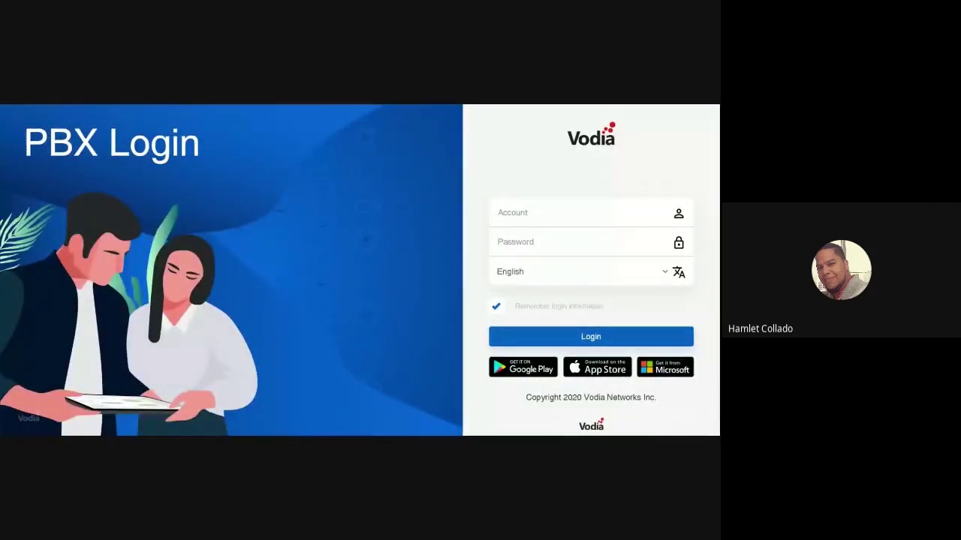
- Sign in to Vodia PBX as admin, then return to the Route 53 records list
{"action": "type", "text": "admin"}
{"action": "key", "text": "Return"}
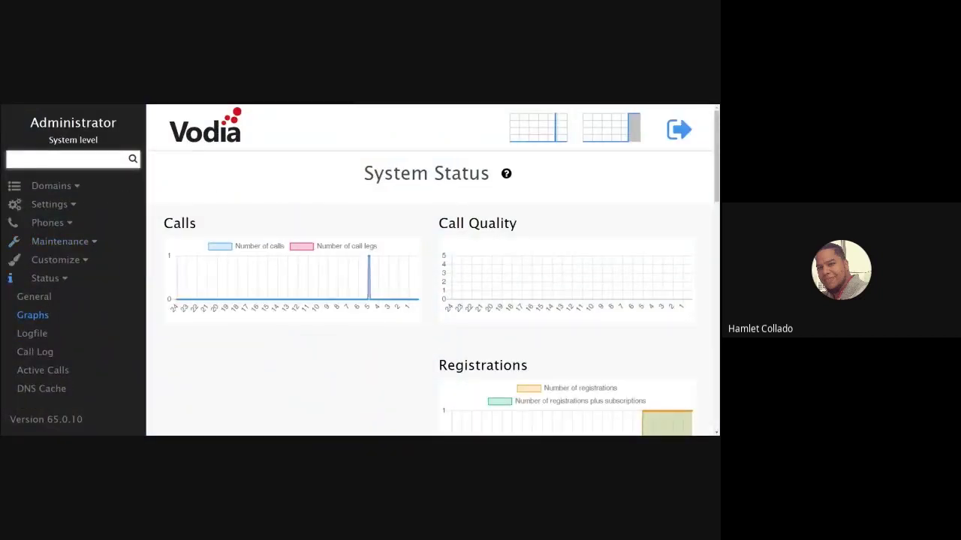
{"action": "key", "text": "alt+Tab"}
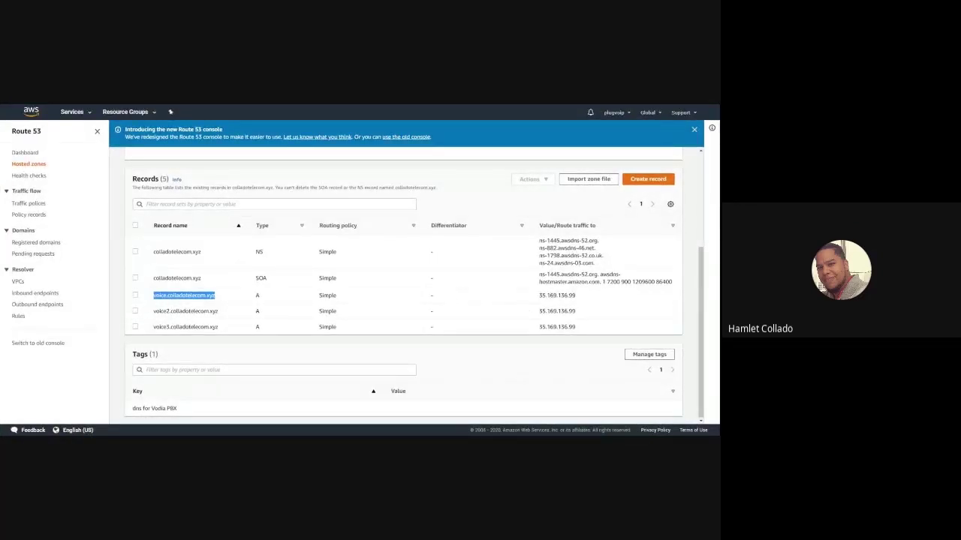
- Highlight the voice, voice2 and voice3.colladotelecom.xyz A record names pointing to 35.169.136.99
{"action": "left_click", "coordinate": [154, 296]}
{"action": "mouse_move", "coordinate": [154, 296]}
{"action": "left_mouse_down"}
{"action": "mouse_move", "coordinate": [217, 297]}
{"action": "mouse_move", "coordinate": [152, 295]}
{"action": "left_mouse_up"}
{"action": "double_click", "coordinate": [259, 297]}
{"action": "left_click_drag", "start_coordinate": [155, 311], "coordinate": [230, 312]}
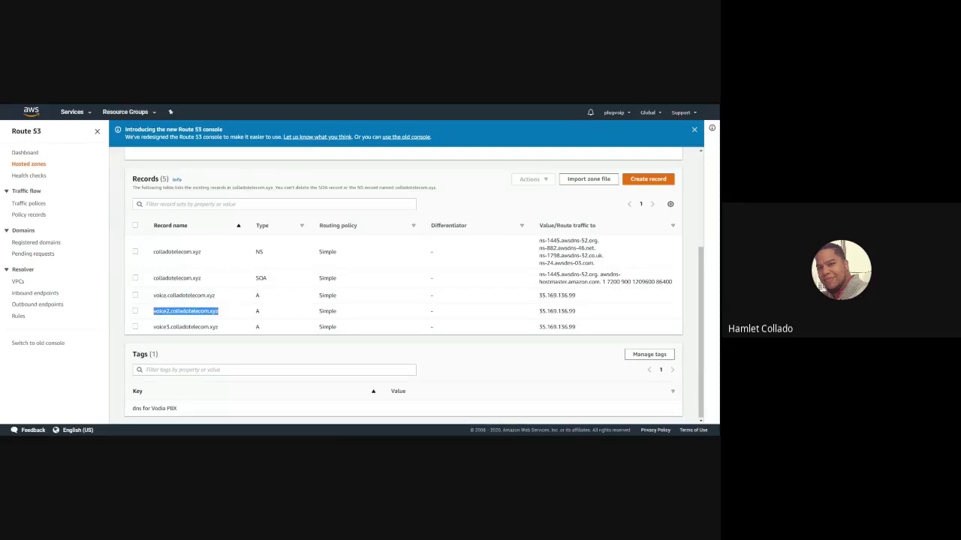
{"action": "left_click_drag", "start_coordinate": [156, 327], "coordinate": [238, 328]}
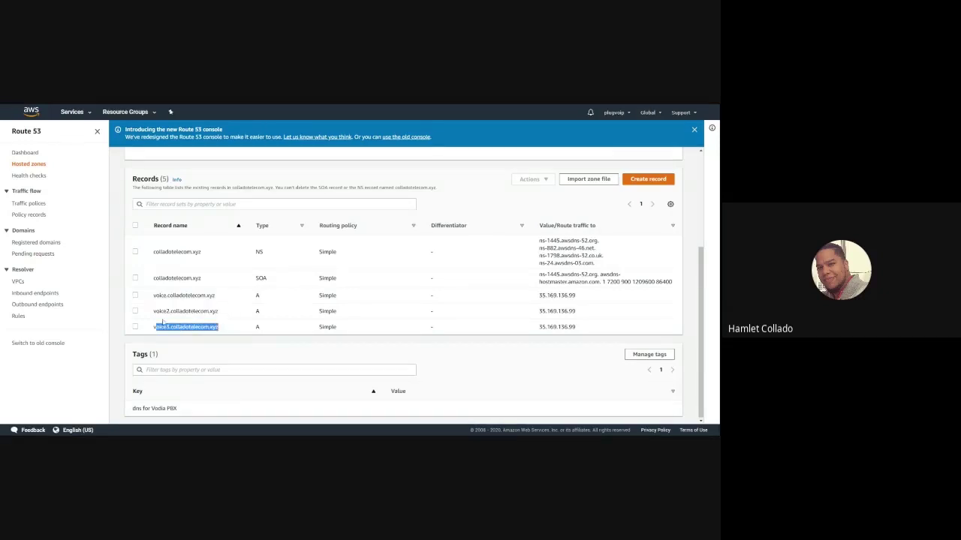
{"action": "left_click_drag", "start_coordinate": [156, 311], "coordinate": [243, 314]}
{"action": "left_click", "coordinate": [267, 296]}
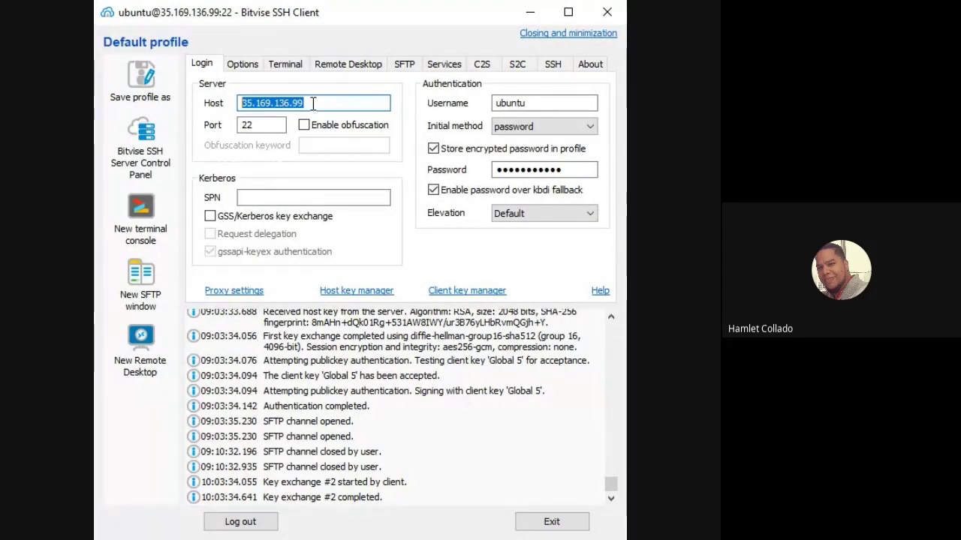
- Paste 54.198.78.228 as the Host, keeping the ubuntu username and saved password
{"action": "type", "text": "54.198.78.228"}
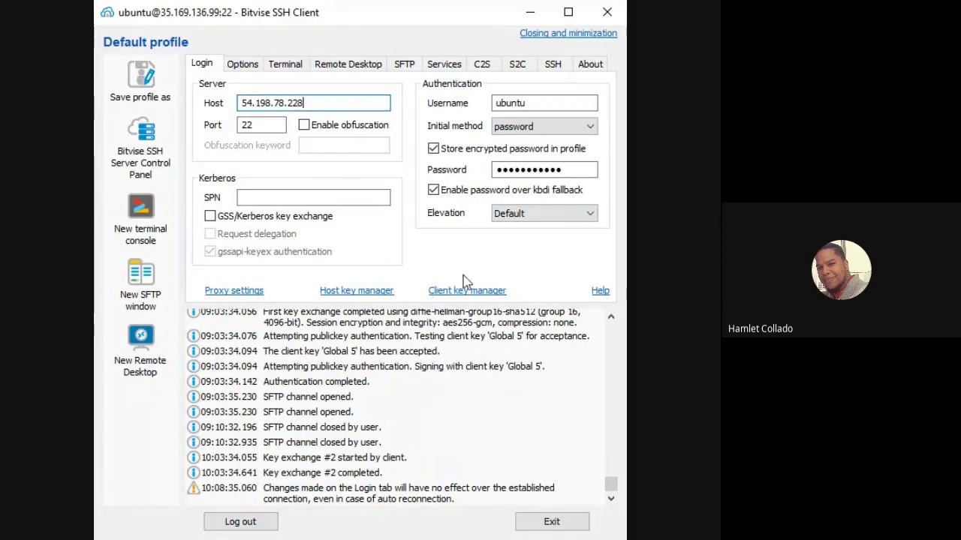
{"action": "left_click_drag", "start_coordinate": [532, 103], "coordinate": [418, 106]}
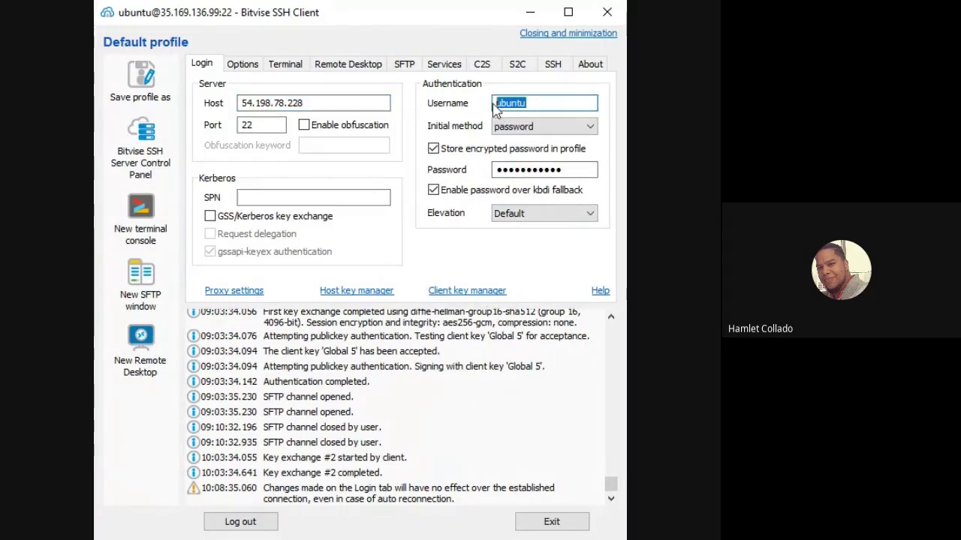
{"action": "left_click_drag", "start_coordinate": [572, 168], "coordinate": [474, 171]}
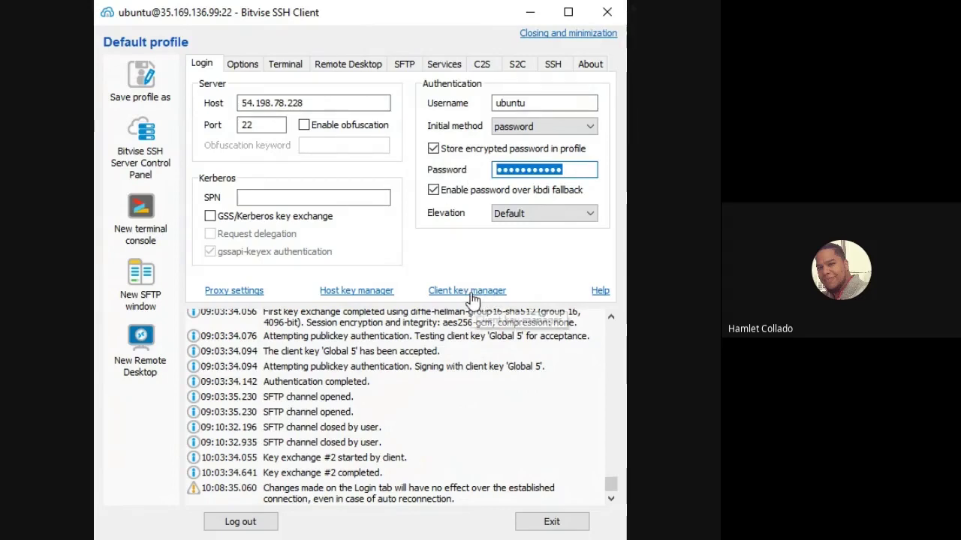
- Log out and connect to 54.198.78.228, aborting and retrying the stalled attempt
{"action": "left_click", "coordinate": [251, 523]}
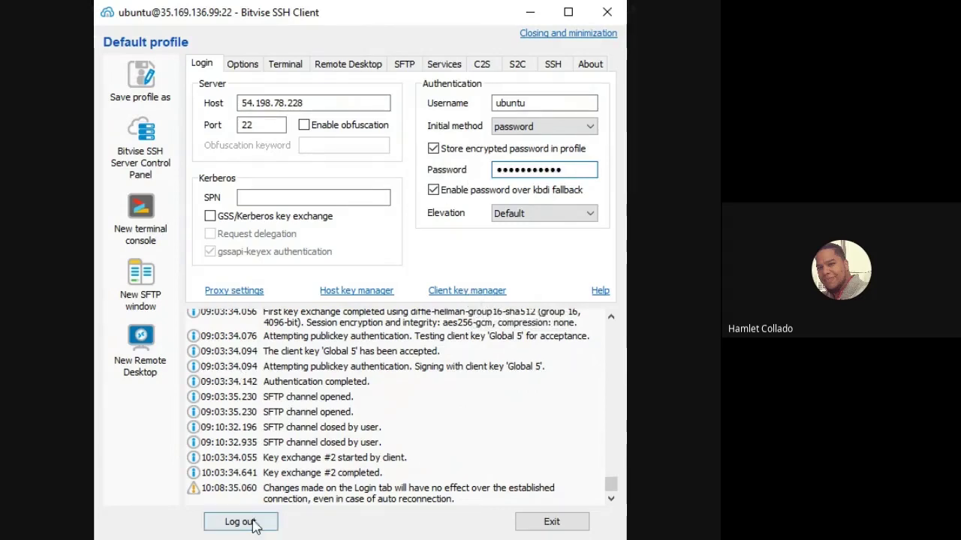
{"action": "left_click", "coordinate": [261, 525]}
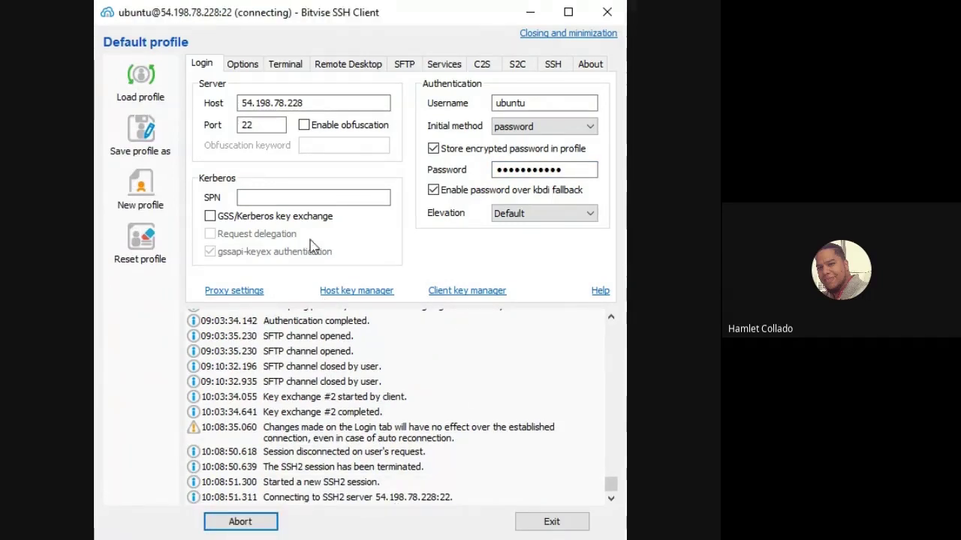
{"action": "left_click", "coordinate": [362, 102]}
{"action": "left_click", "coordinate": [359, 194]}
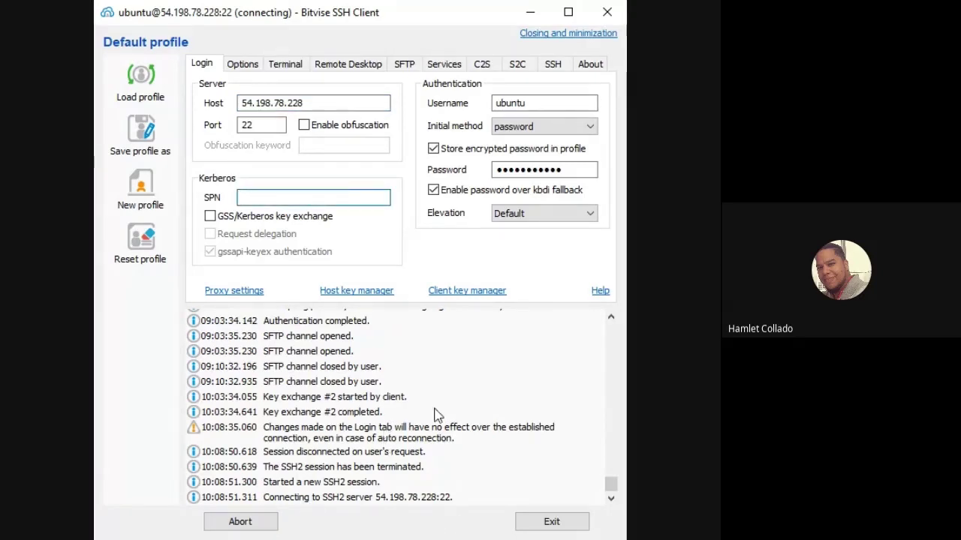
{"action": "left_click", "coordinate": [275, 523]}
{"action": "left_click", "coordinate": [278, 525]}
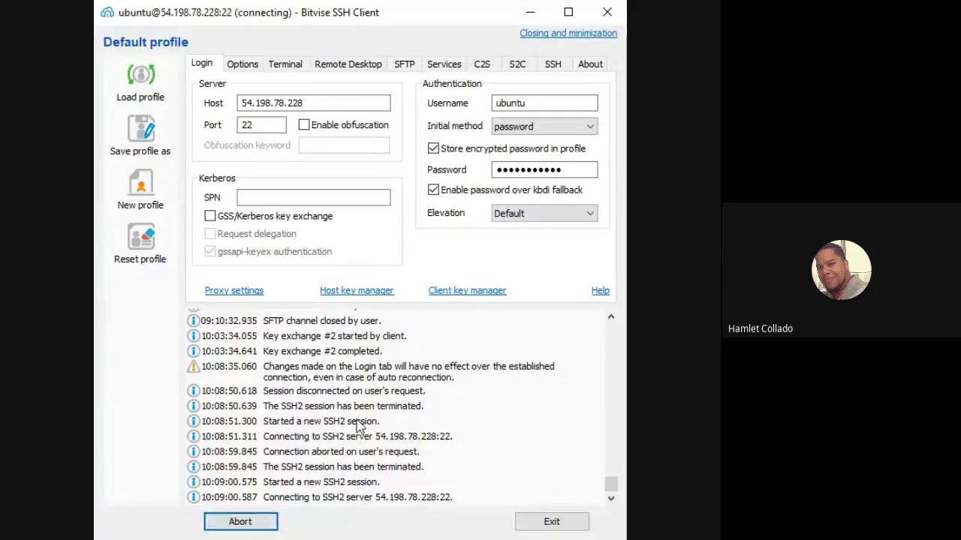
{"action": "left_click", "coordinate": [349, 102]}
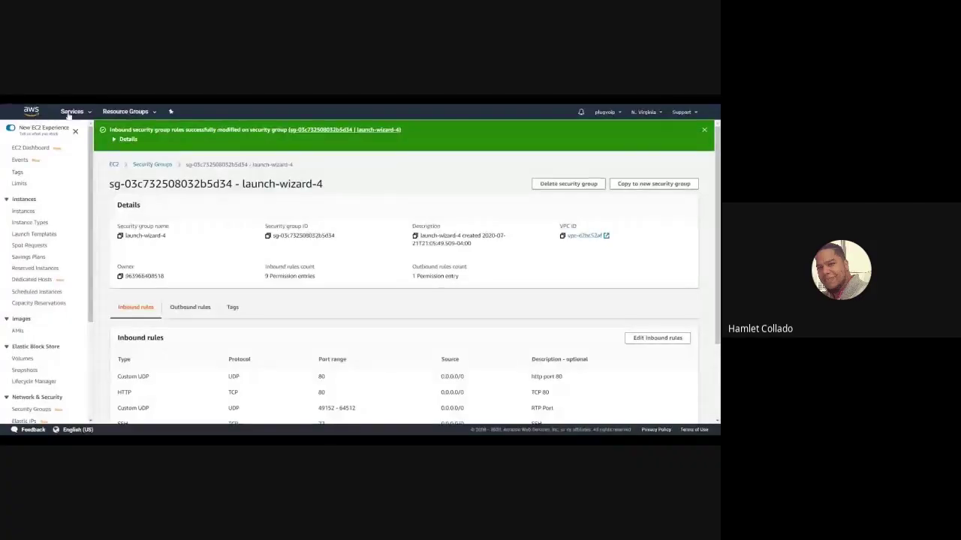
- Show Running instances and remove the 'route 53' filter to list all four instances
{"action": "left_click", "coordinate": [37, 149]}
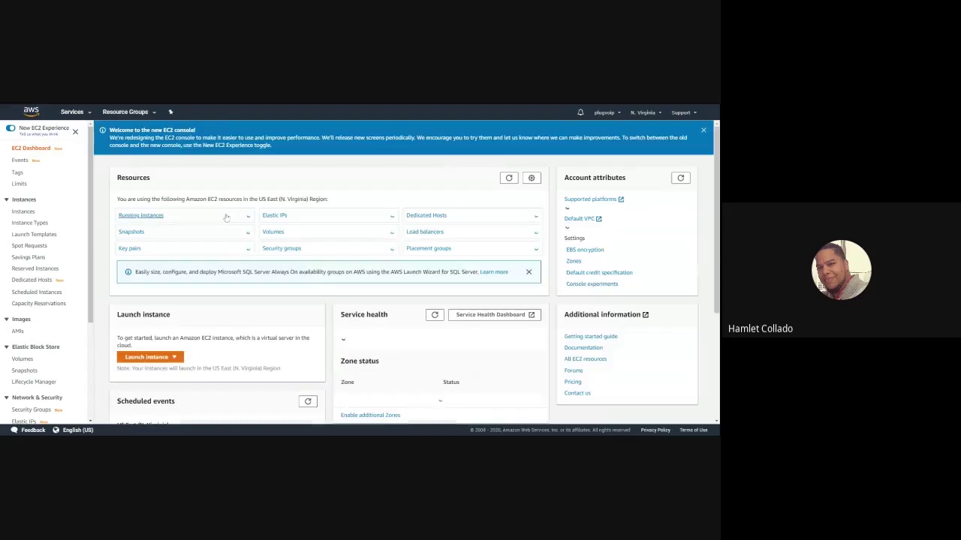
{"action": "left_click", "coordinate": [154, 217]}
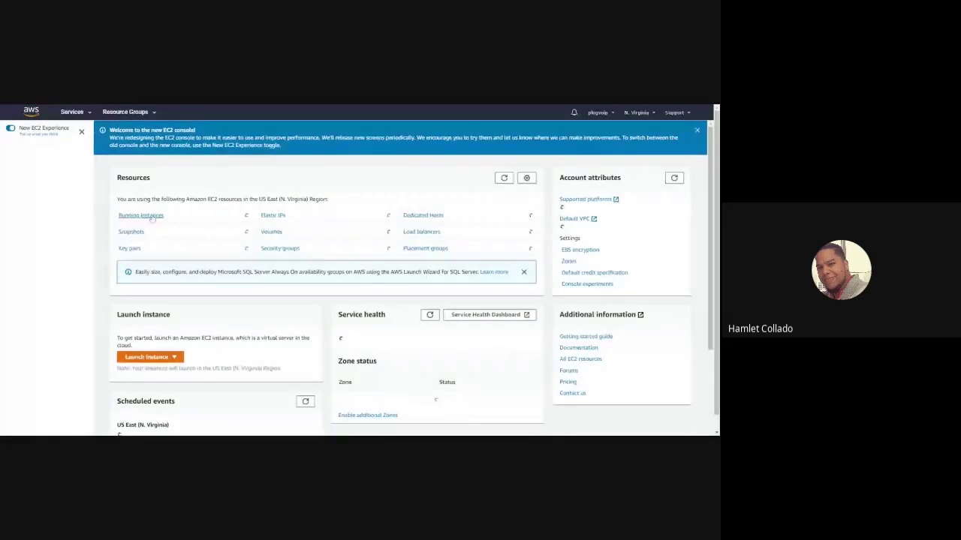
{"action": "left_click", "coordinate": [201, 215]}
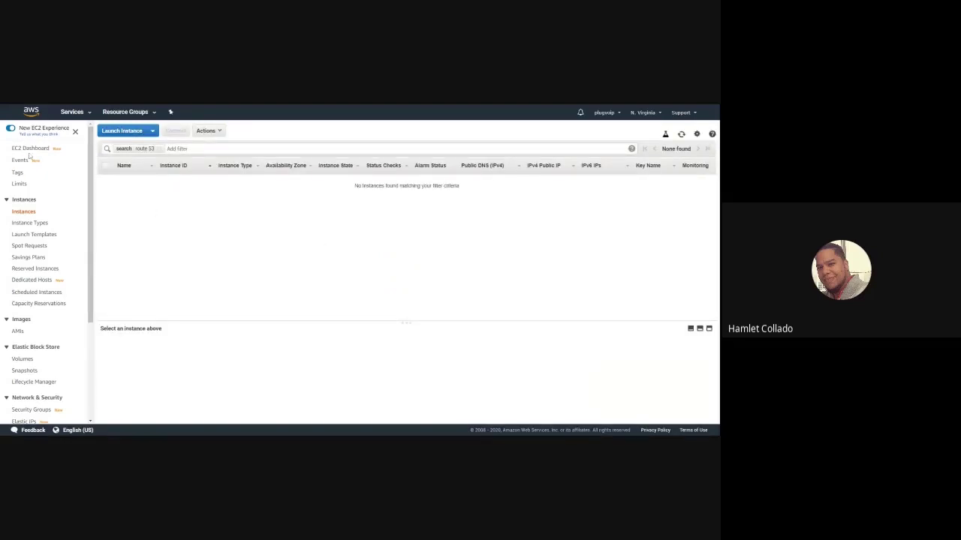
{"action": "left_click", "coordinate": [158, 149]}
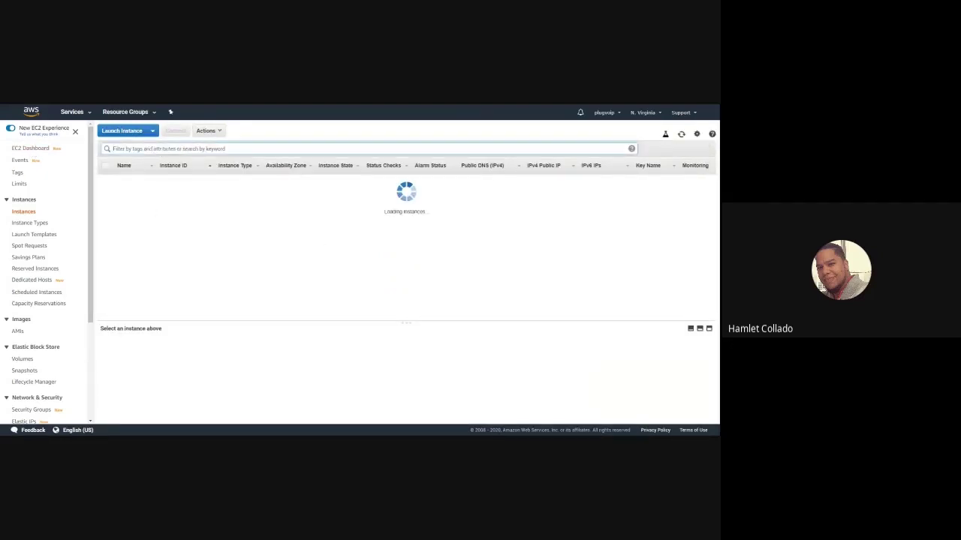
{"action": "left_click", "coordinate": [313, 247]}
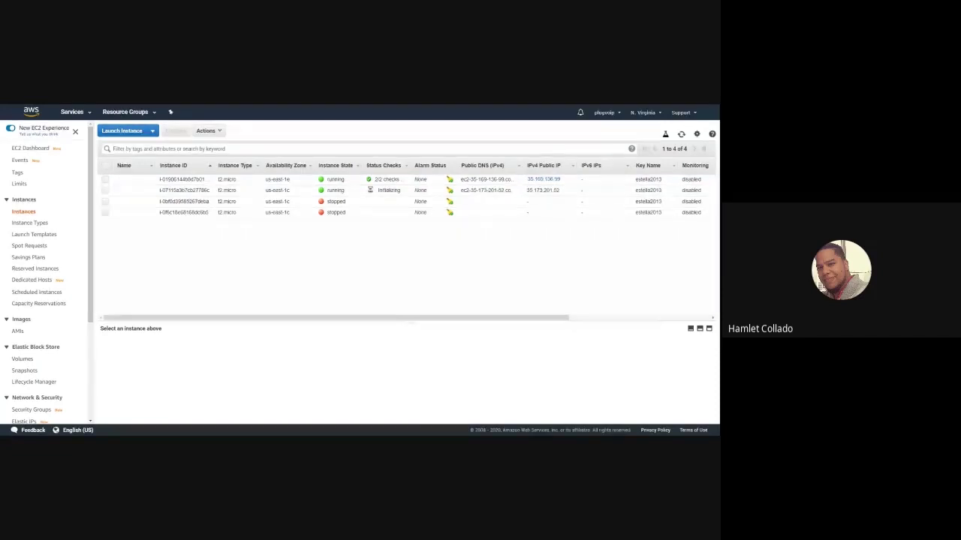
- Review the Domains list (localhost, voice, voice2, voice3.colladotelecom.xyz), then sign out of the PBX
{"action": "key", "text": "alt+Tab"}
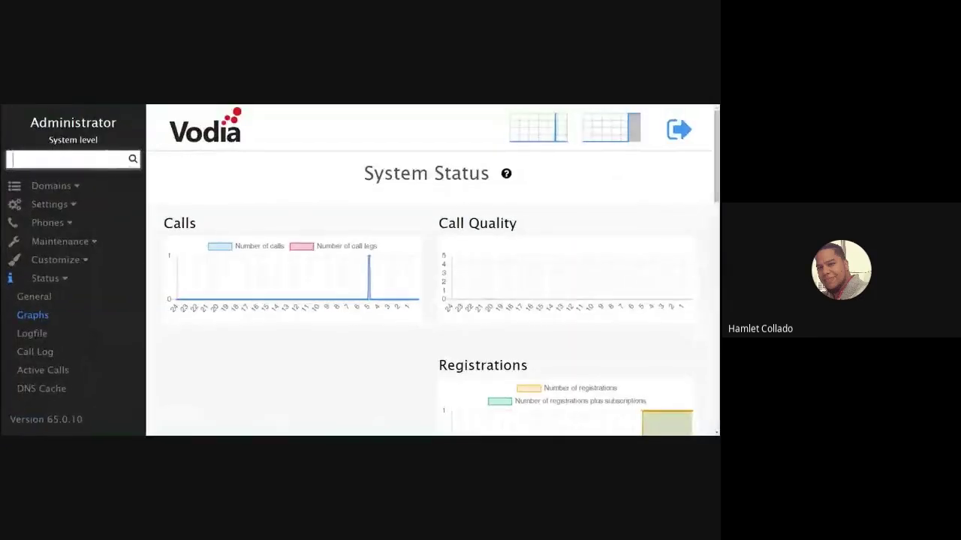
{"action": "left_click", "coordinate": [77, 187]}
{"action": "left_click", "coordinate": [27, 205]}
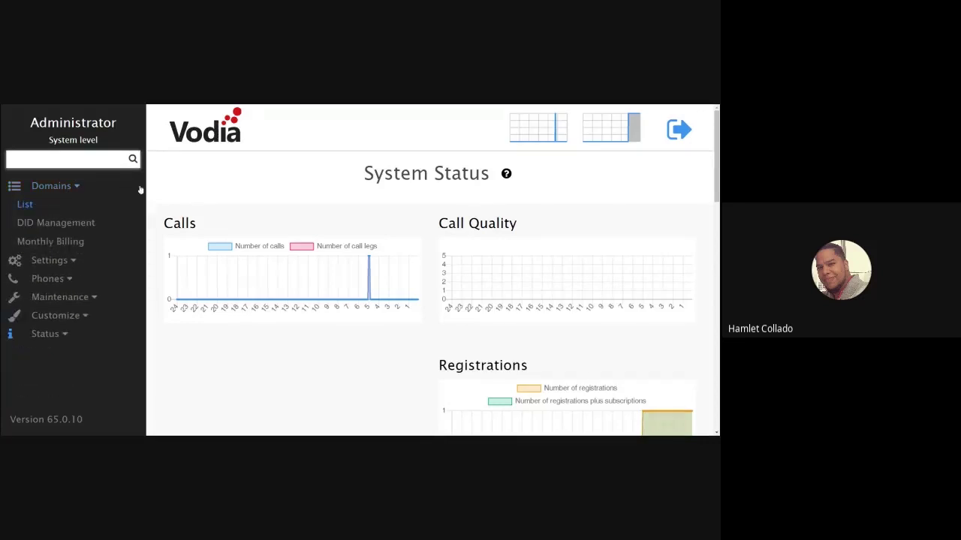
{"action": "scroll", "coordinate": [432, 289], "scroll_direction": "down", "scroll_amount": 3}
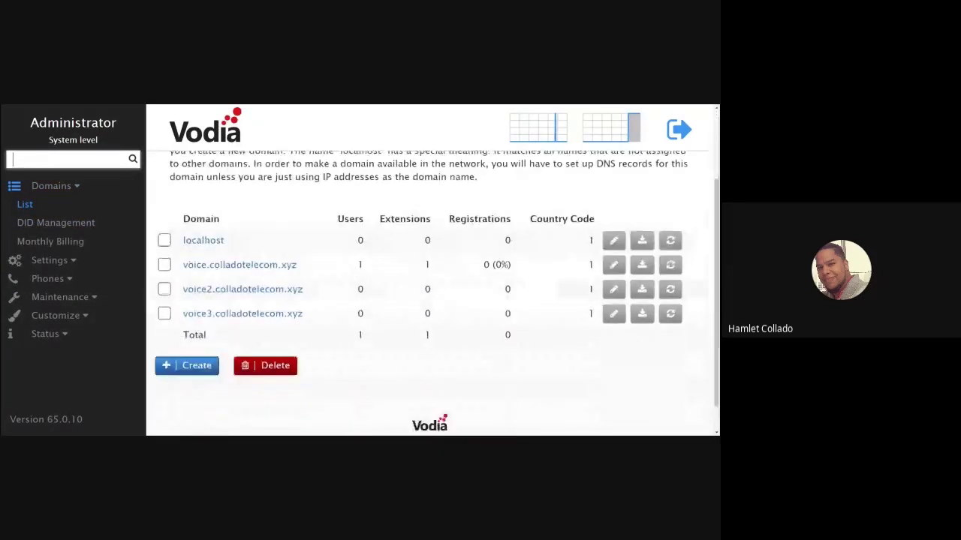
{"action": "scroll", "coordinate": [432, 289], "scroll_direction": "up", "scroll_amount": 3}
{"action": "scroll", "coordinate": [432, 289], "scroll_direction": "down", "scroll_amount": 3}
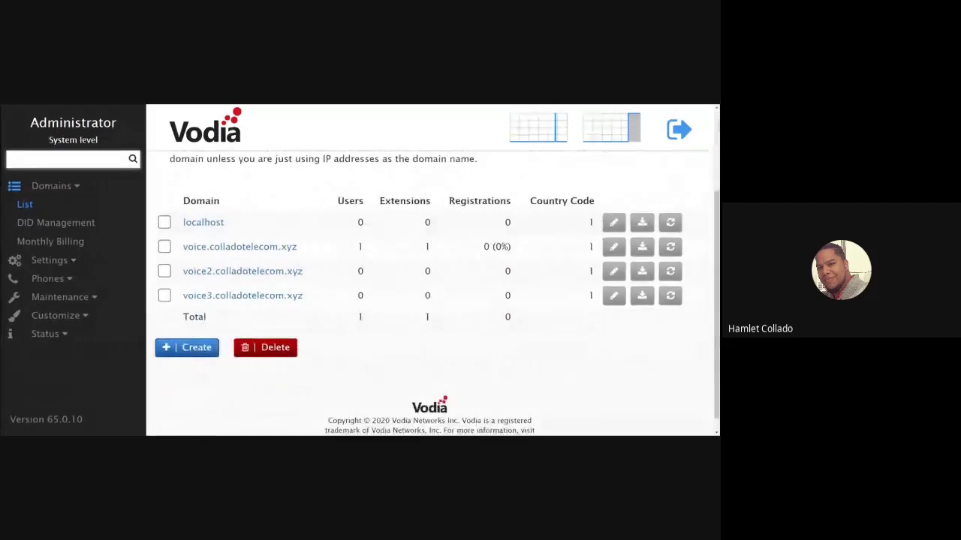
{"action": "scroll", "coordinate": [432, 289], "scroll_direction": "up", "scroll_amount": 3}
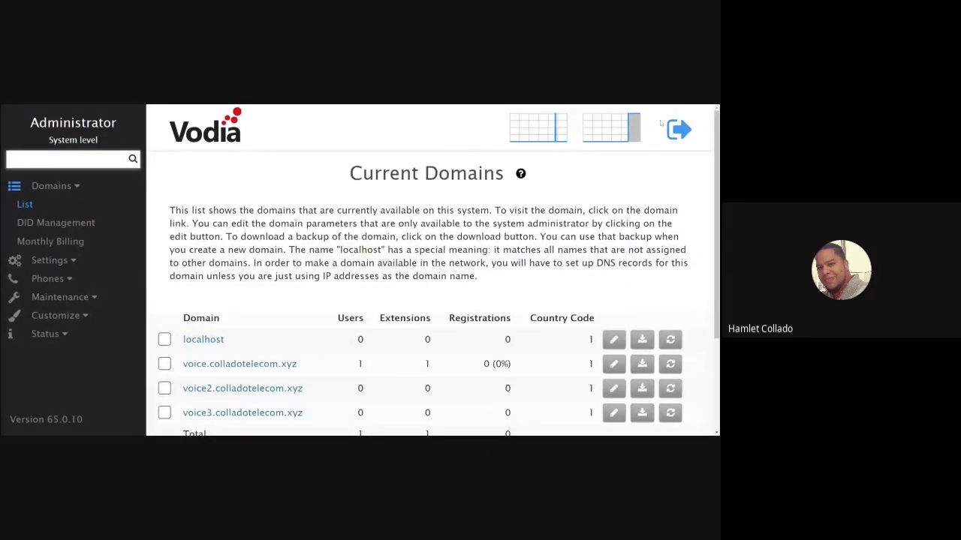
{"action": "left_click", "coordinate": [679, 129]}
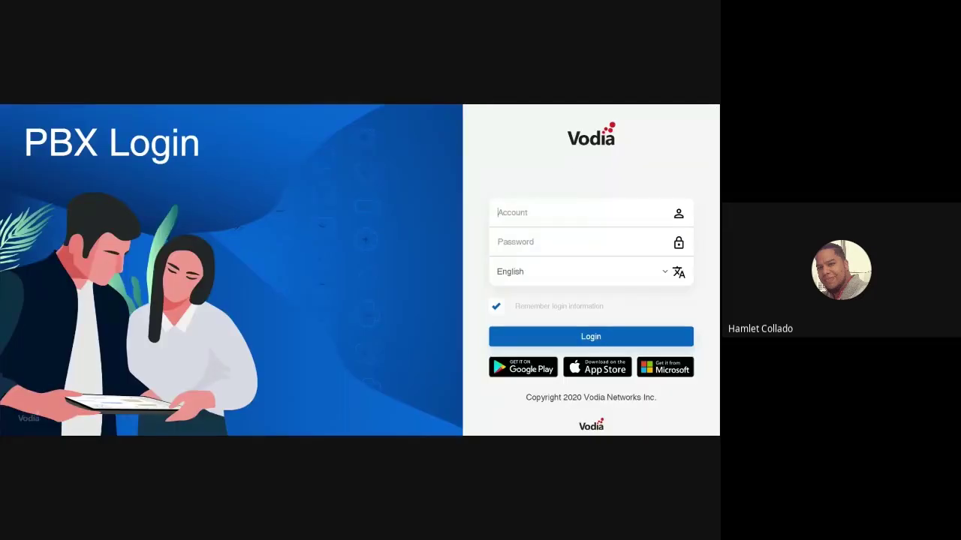
- Log in to Vodia PBX as admin, retrying once to reach the System Status dashboard
{"action": "key", "text": "Return"}
{"action": "key", "text": "Return"}
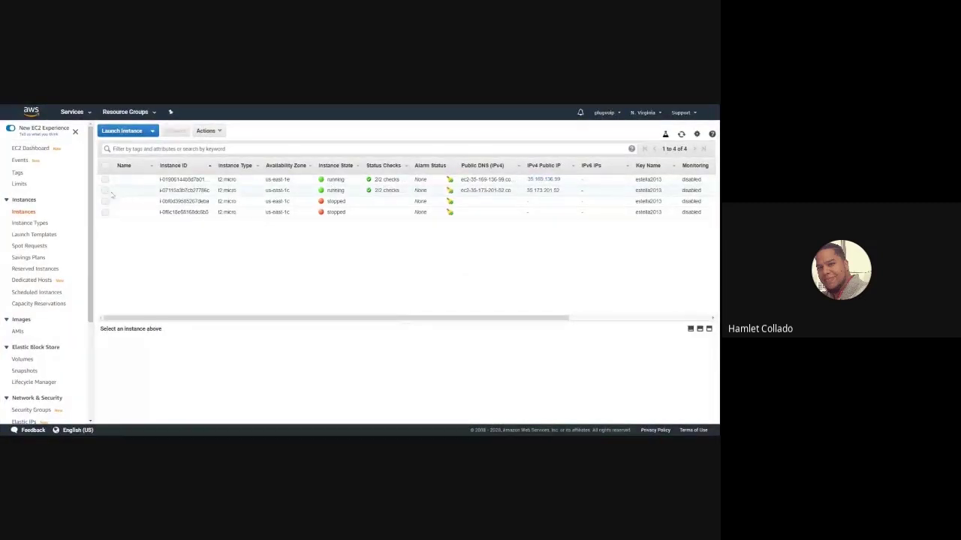
- Assign the launch-wizard-4 security group to the new instance, then deselect it
{"action": "left_click", "coordinate": [106, 190]}
{"action": "left_click", "coordinate": [218, 131]}
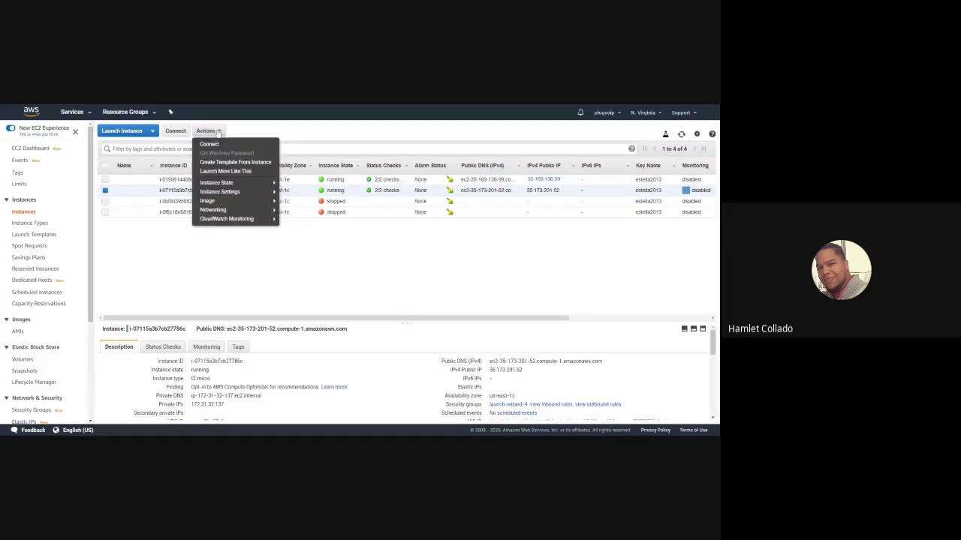
{"action": "mouse_move", "coordinate": [237, 206]}
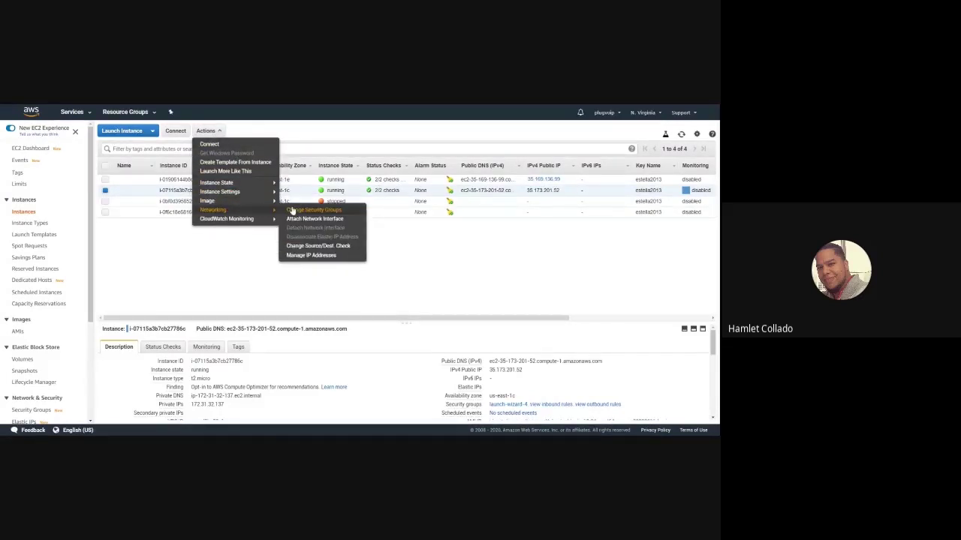
{"action": "left_click", "coordinate": [292, 210]}
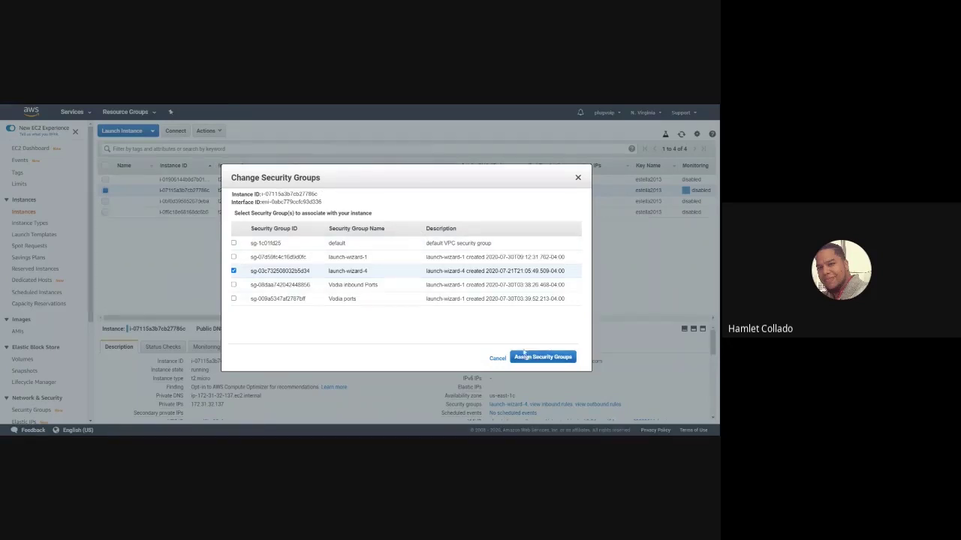
{"action": "left_click", "coordinate": [529, 360]}
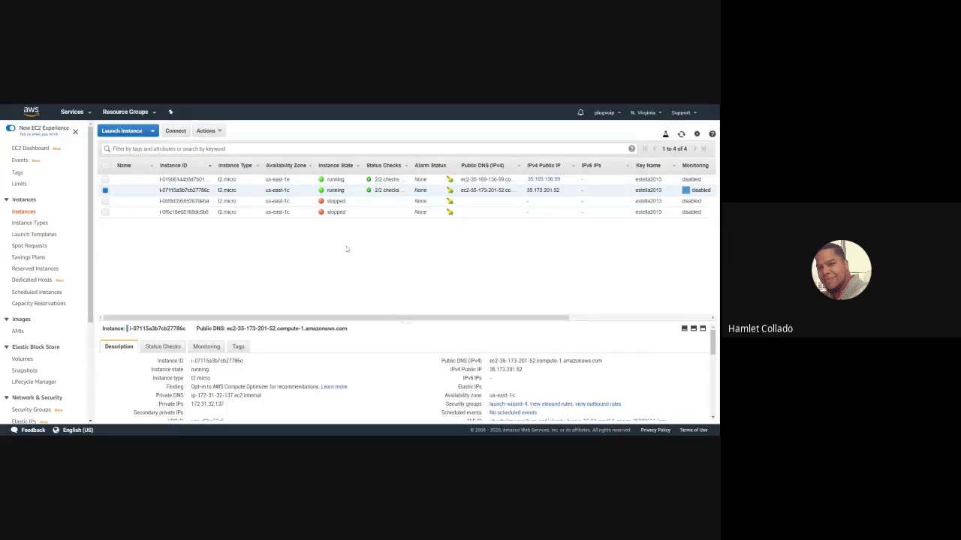
{"action": "left_click", "coordinate": [105, 192]}
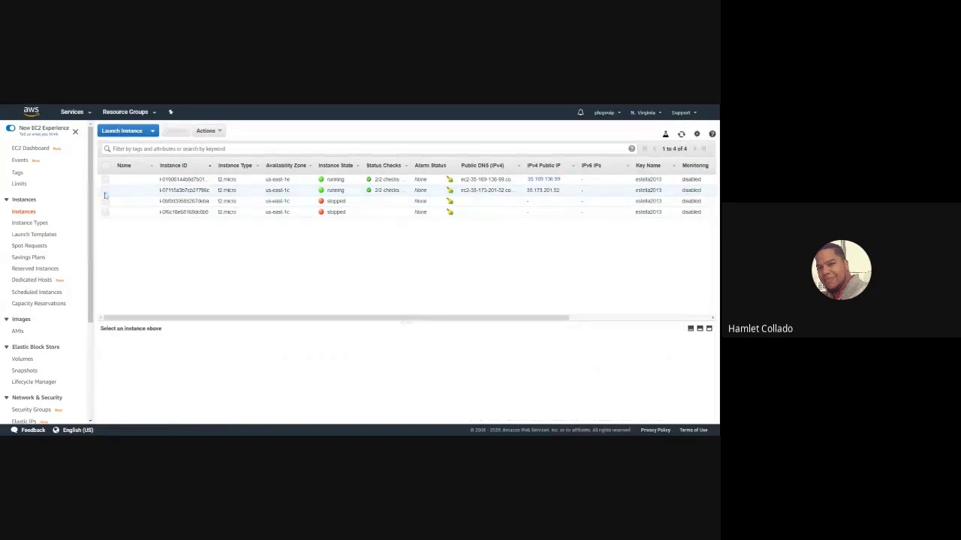
- Open launch-wizard-4 from Security Groups and scroll through its inbound rules
{"action": "left_click_drag", "start_coordinate": [88, 242], "coordinate": [89, 302]}
{"action": "left_click", "coordinate": [33, 323]}
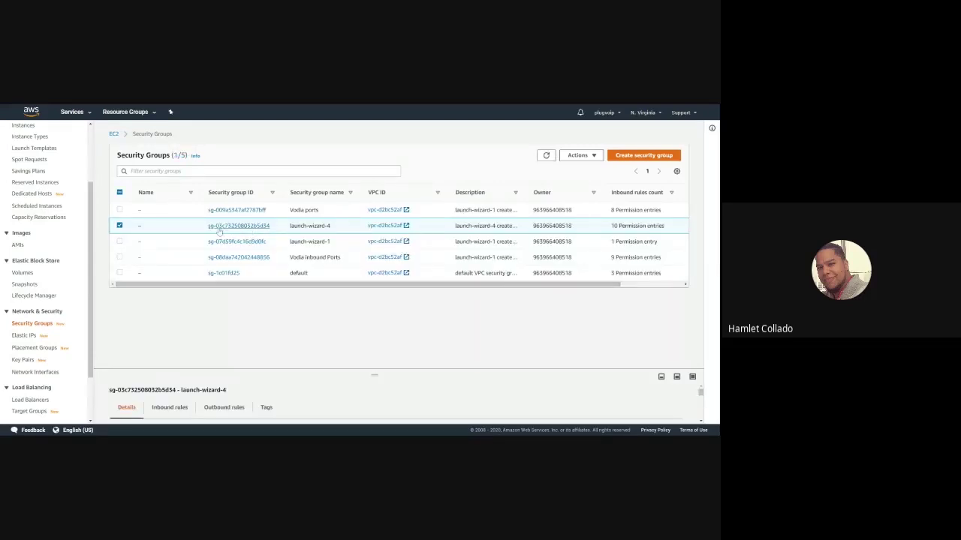
{"action": "left_click", "coordinate": [219, 226]}
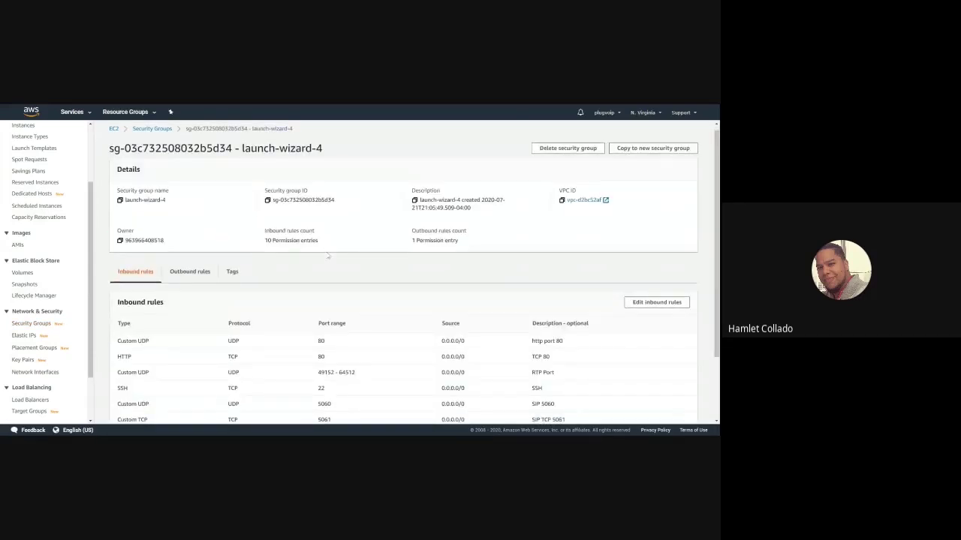
{"action": "scroll", "coordinate": [328, 256], "scroll_direction": "down", "scroll_amount": 2}
{"action": "scroll", "coordinate": [328, 256], "scroll_direction": "down", "scroll_amount": 1}
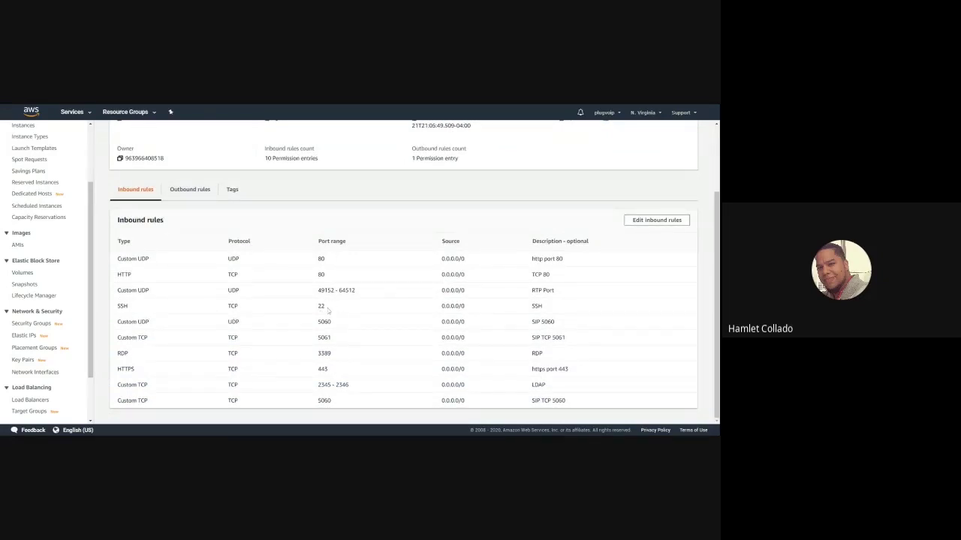
{"action": "scroll", "coordinate": [450, 330], "scroll_direction": "up", "scroll_amount": 2}
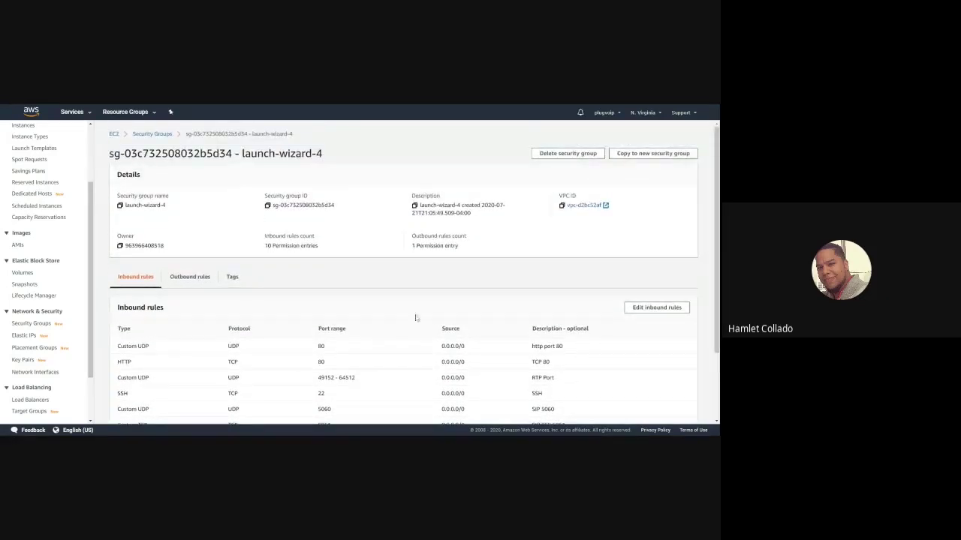
{"action": "scroll", "coordinate": [74, 153], "scroll_direction": "up", "scroll_amount": 3}
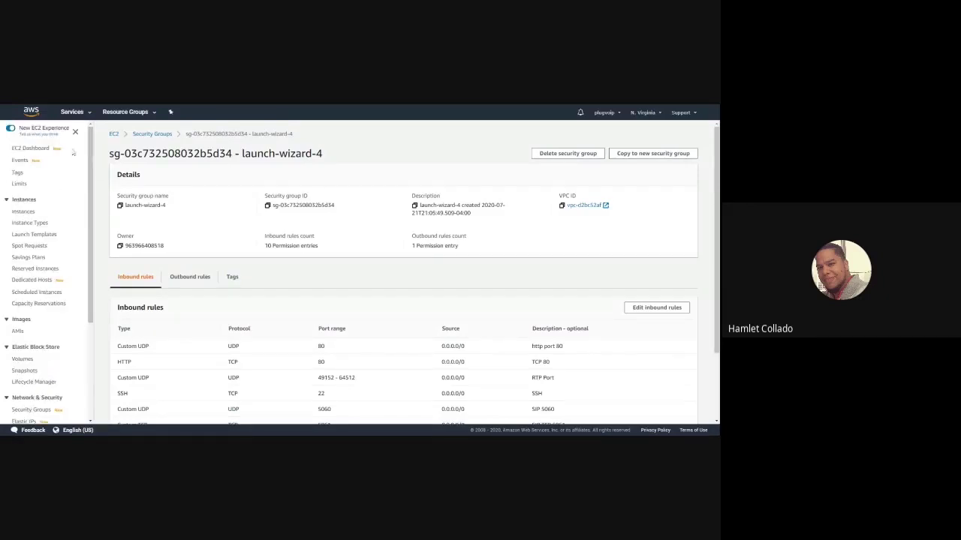
- Select and copy the second running instance's public IP 35.173.201.52
{"action": "left_click", "coordinate": [41, 150]}
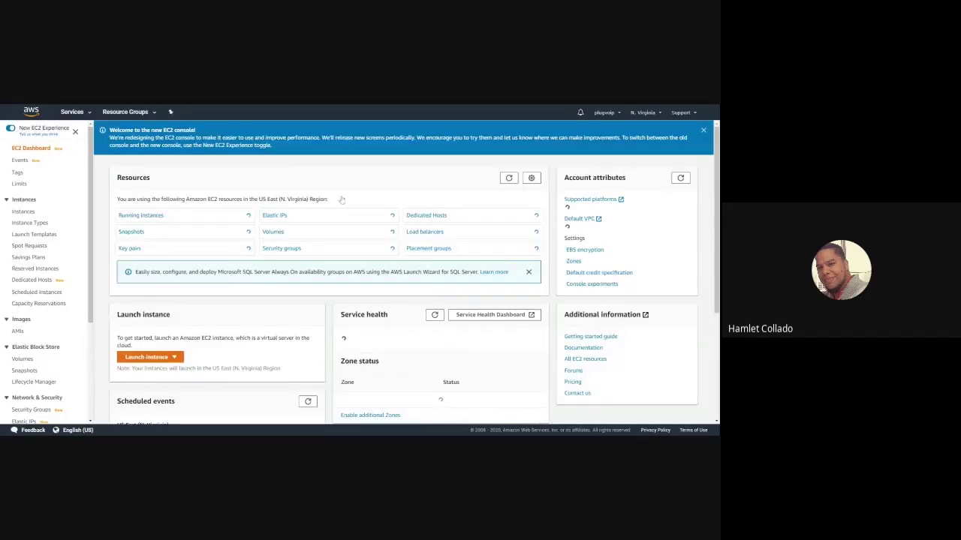
{"action": "left_click", "coordinate": [150, 216]}
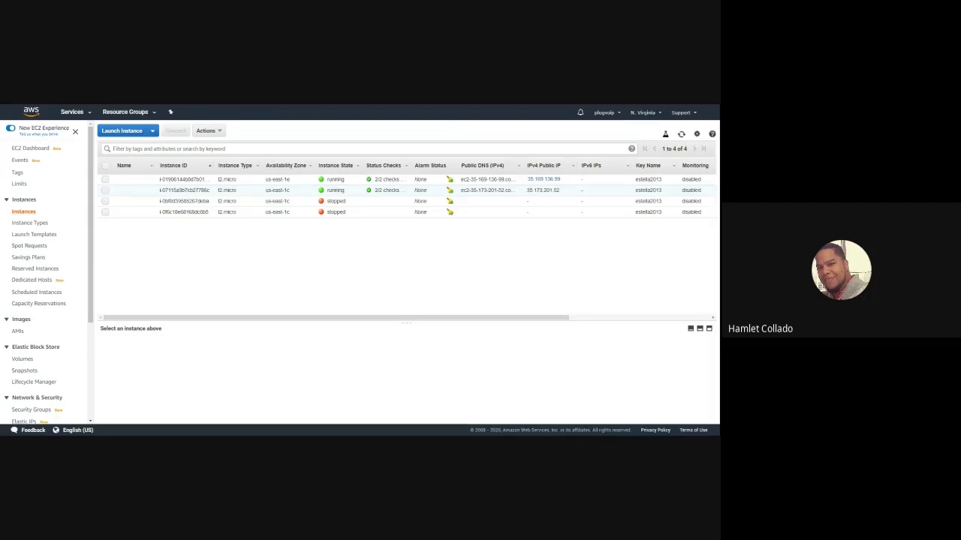
{"action": "left_click_drag", "start_coordinate": [526, 191], "coordinate": [561, 193]}
{"action": "left_click_drag", "start_coordinate": [527, 191], "coordinate": [561, 191]}
{"action": "right_click", "coordinate": [554, 187]}
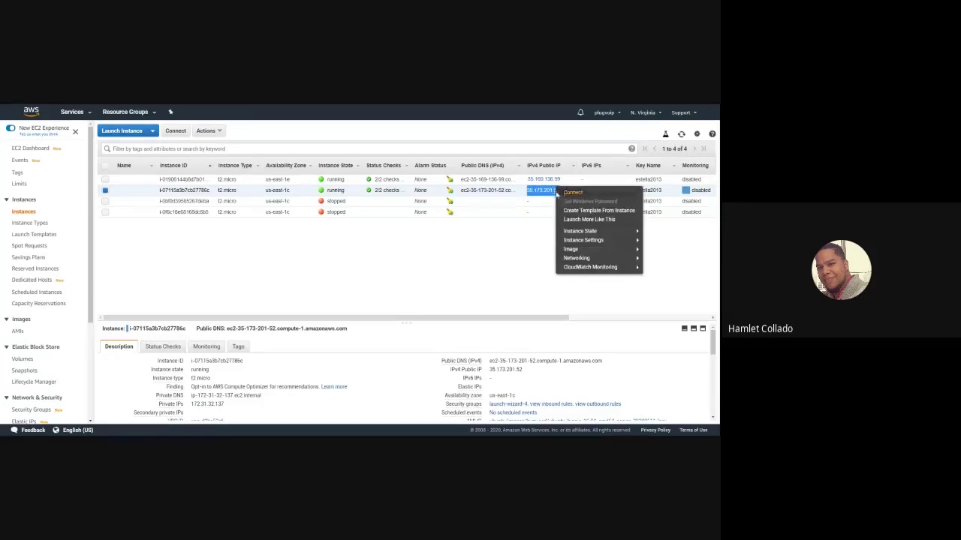
{"action": "left_click", "coordinate": [526, 198]}
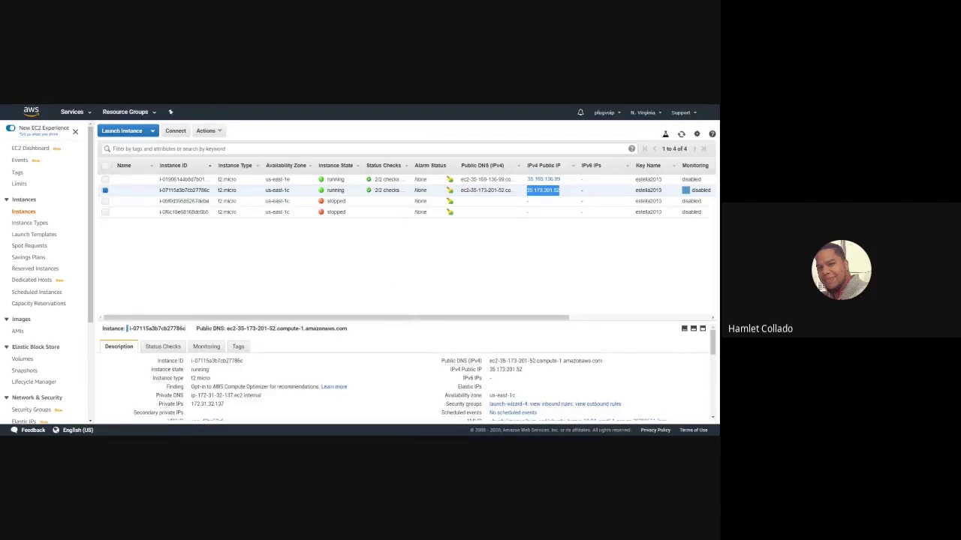
{"action": "key", "text": "alt+Tab"}
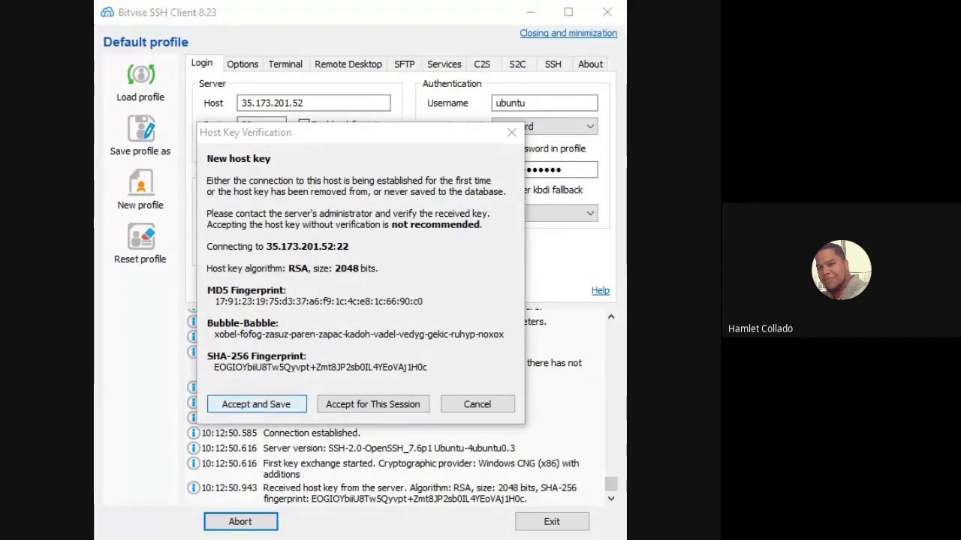
- Accept and save the server's host key, then confirm the completed authentication
{"action": "left_click", "coordinate": [253, 411]}
{"action": "left_click", "coordinate": [320, 351]}
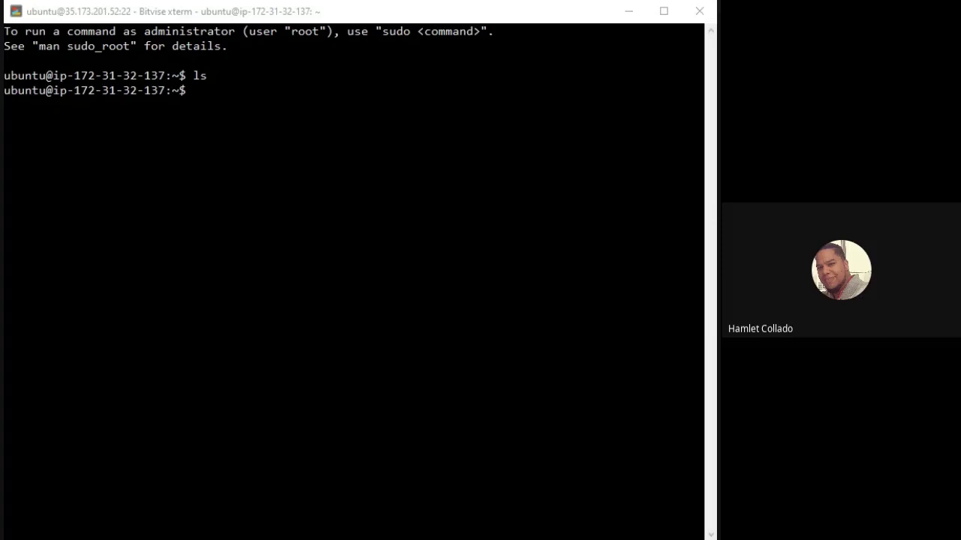
- Download Vodia's install-debian.sh script using the pasted wget command
{"action": "left_click", "coordinate": [171, 110]}
{"action": "right_click", "coordinate": [265, 100]}
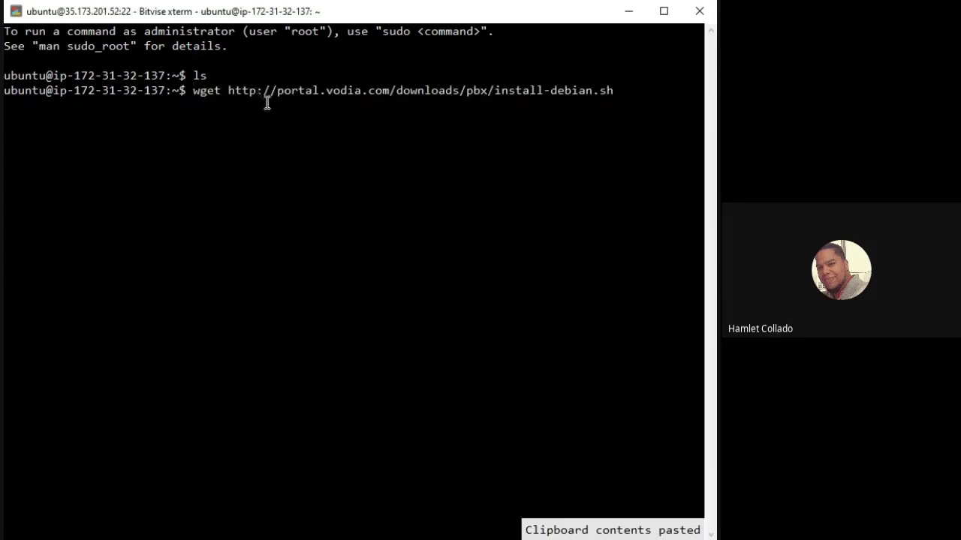
{"action": "key", "text": "Return"}
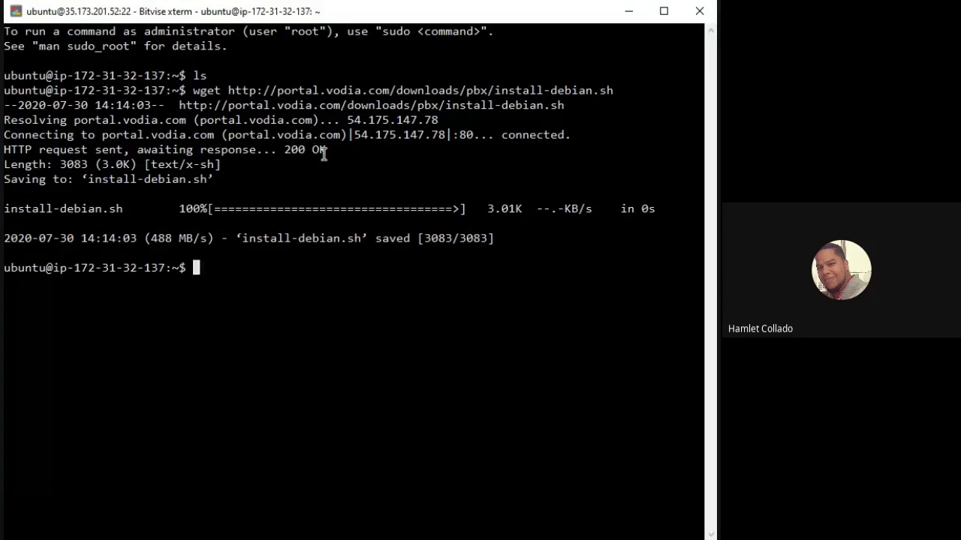
- Make install-debian.sh executable with chmod a+rx
{"action": "key", "text": "Up"}
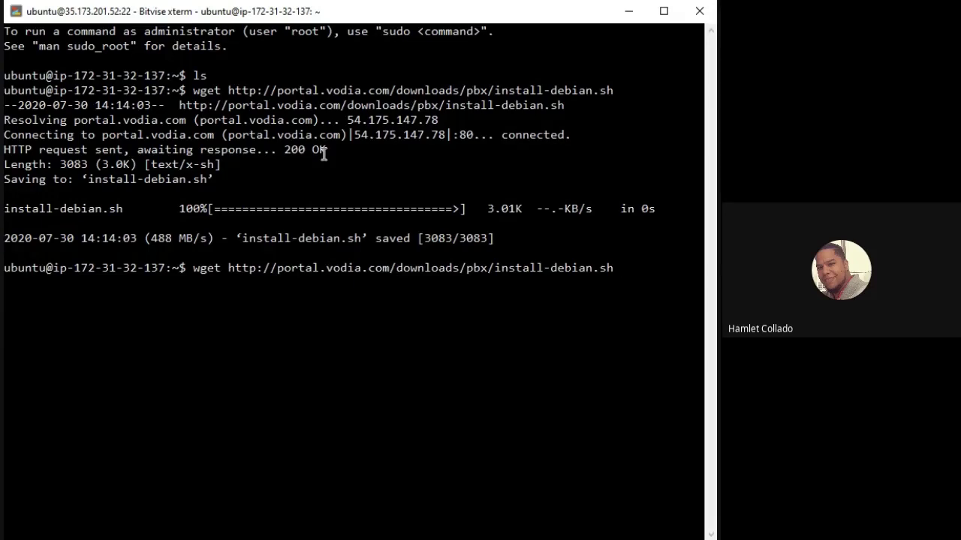
{"action": "key", "text": "BackSpace"}
{"action": "key", "text": "BackSpace"}
{"action": "key", "text": "BackSpace"}
{"action": "key", "text": "BackSpace"}
{"action": "key", "text": "BackSpace"}
{"action": "key", "text": "BackSpace"}
{"action": "key", "text": "BackSpace"}
{"action": "key", "text": "BackSpace"}
{"action": "key", "text": "BackSpace"}
{"action": "key", "text": "BackSpace"}
{"action": "key", "text": "BackSpace"}
{"action": "key", "text": "BackSpace"}
{"action": "key", "text": "BackSpace"}
{"action": "key", "text": "BackSpace"}
{"action": "key", "text": "BackSpace"}
{"action": "key", "text": "BackSpace"}
{"action": "key", "text": "BackSpace"}
{"action": "key", "text": "BackSpace"}
{"action": "key", "text": "BackSpace"}
{"action": "key", "text": "BackSpace"}
{"action": "key", "text": "BackSpace"}
{"action": "key", "text": "BackSpace"}
{"action": "key", "text": "BackSpace"}
{"action": "key", "text": "BackSpace"}
{"action": "key", "text": "BackSpace"}
{"action": "key", "text": "BackSpace"}
{"action": "key", "text": "BackSpace"}
{"action": "key", "text": "BackSpace"}
{"action": "key", "text": "BackSpace"}
{"action": "key", "text": "BackSpace"}
{"action": "key", "text": "BackSpace"}
{"action": "key", "text": "BackSpace"}
{"action": "key", "text": "BackSpace"}
{"action": "key", "text": "BackSpace"}
{"action": "key", "text": "BackSpace"}
{"action": "key", "text": "BackSpace"}
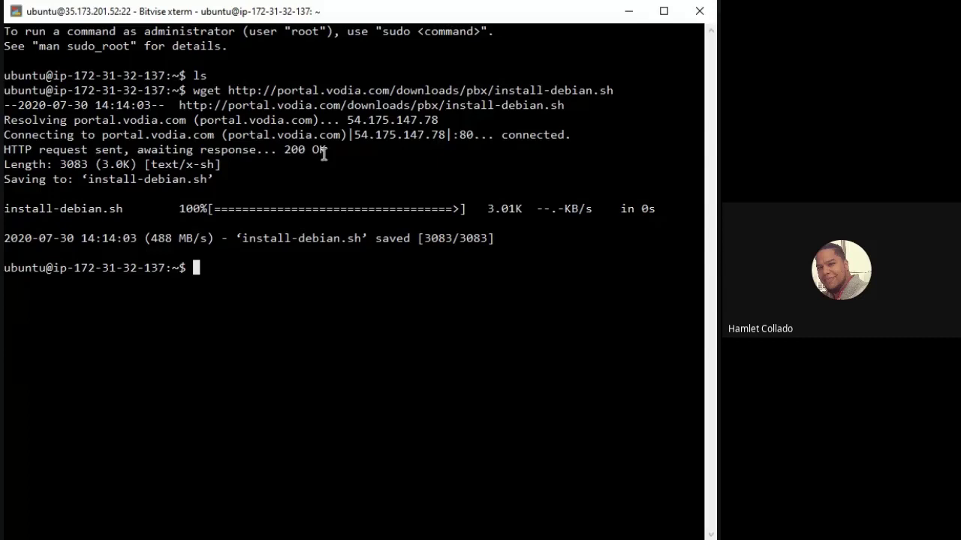
{"action": "type", "text": "chmod a+rx"}
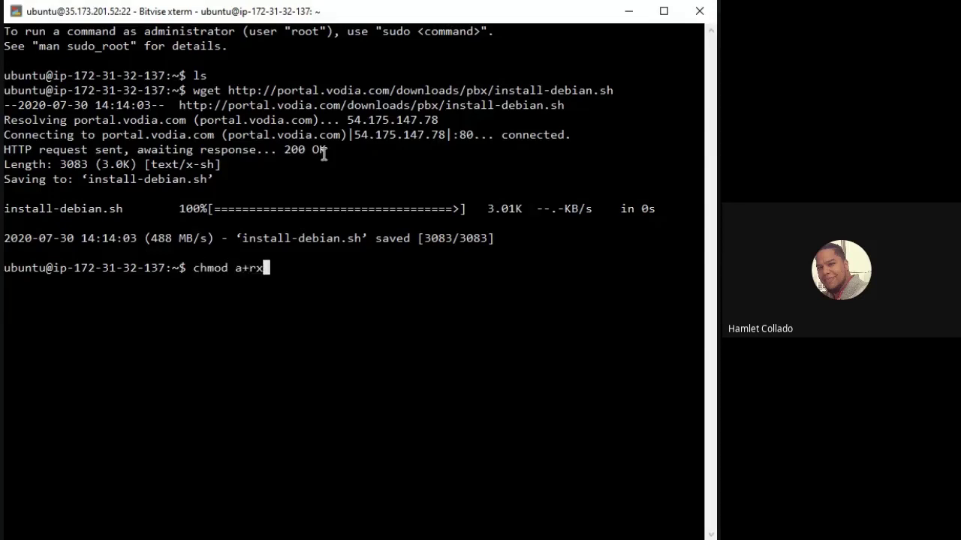
{"action": "type", "text": " in"}
{"action": "key", "text": "Tab"}
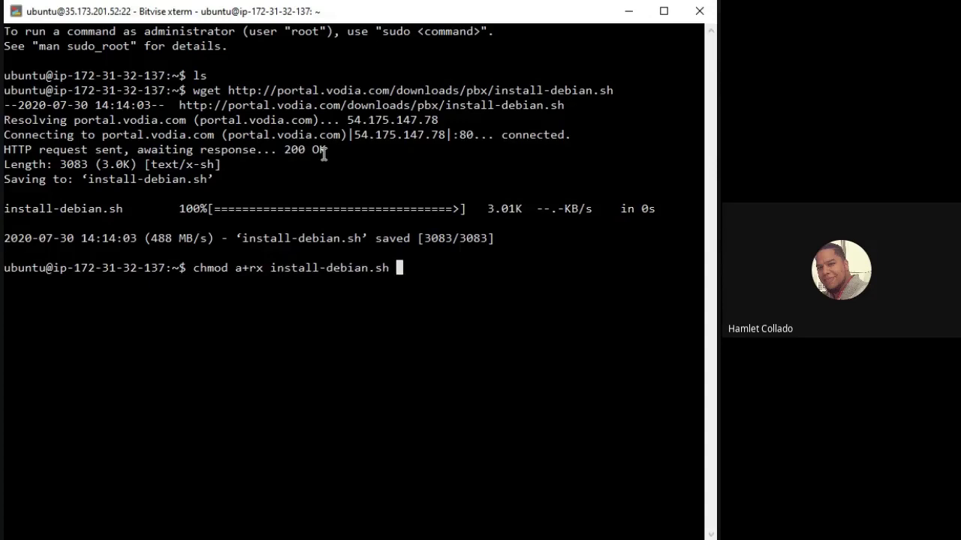
{"action": "key", "text": "Return"}
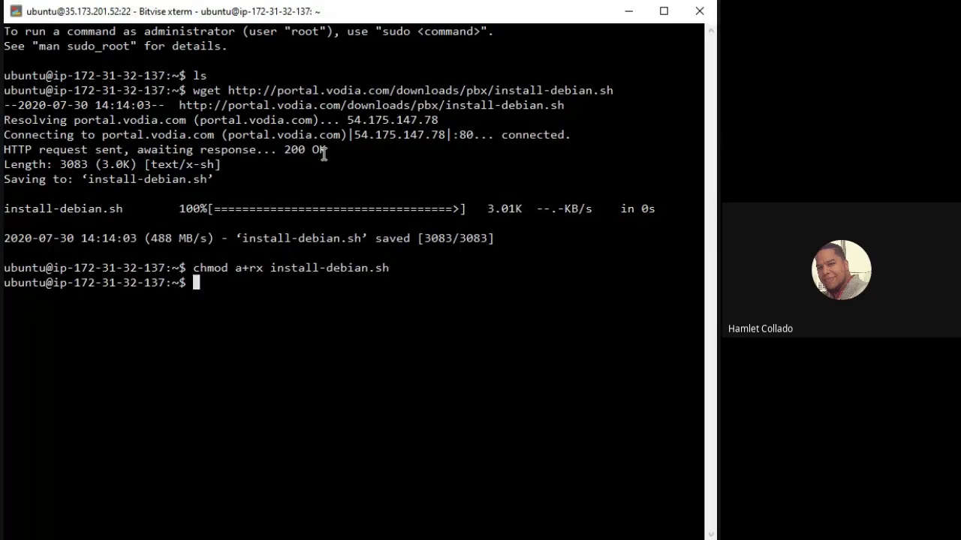
- Run ./install-debian.sh with sudo so it fetches pbxctrl 65.0.10 and starts the daemon
{"action": "type", "text": "./in"}
{"action": "key", "text": "Tab"}
{"action": "key", "text": "Return"}
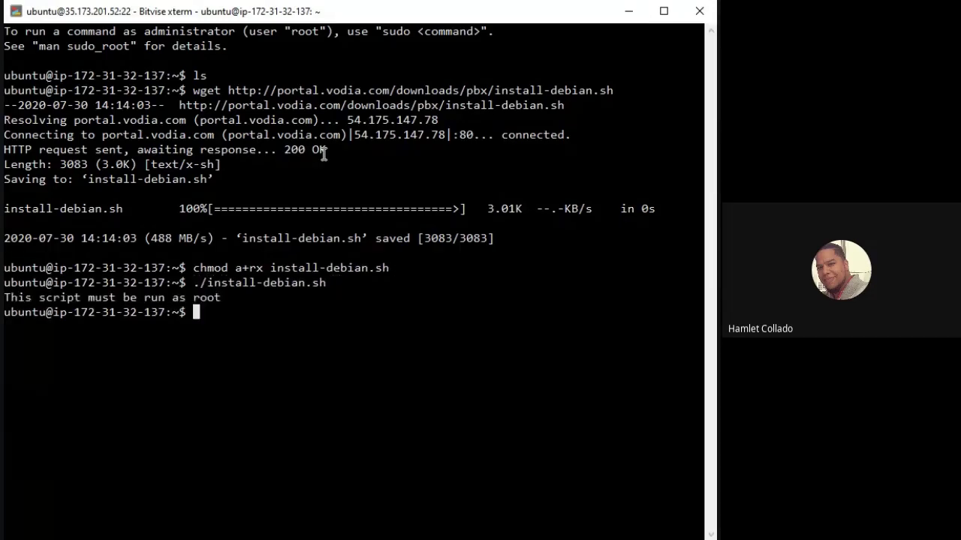
{"action": "type", "text": "sudo ./in"}
{"action": "key", "text": "Tab"}
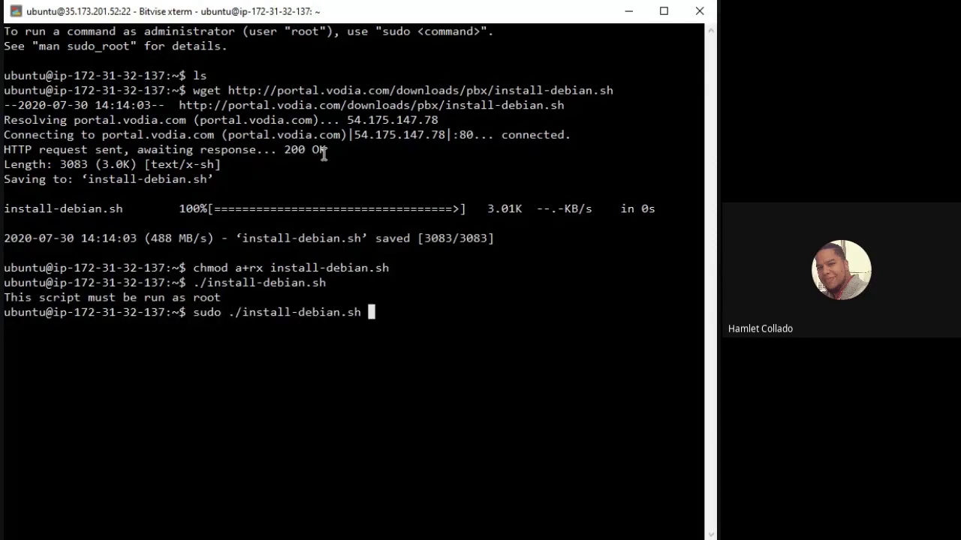
{"action": "key", "text": "Return"}
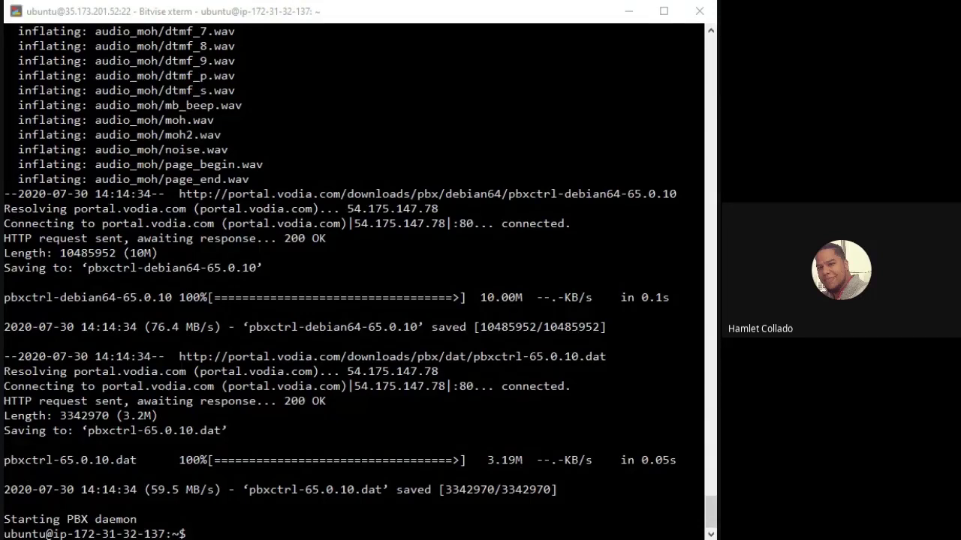
- Run ps -C pbxctrl and confirm two pbxctrl processes, PIDs 1960 and 1961
{"action": "left_click", "coordinate": [404, 471]}
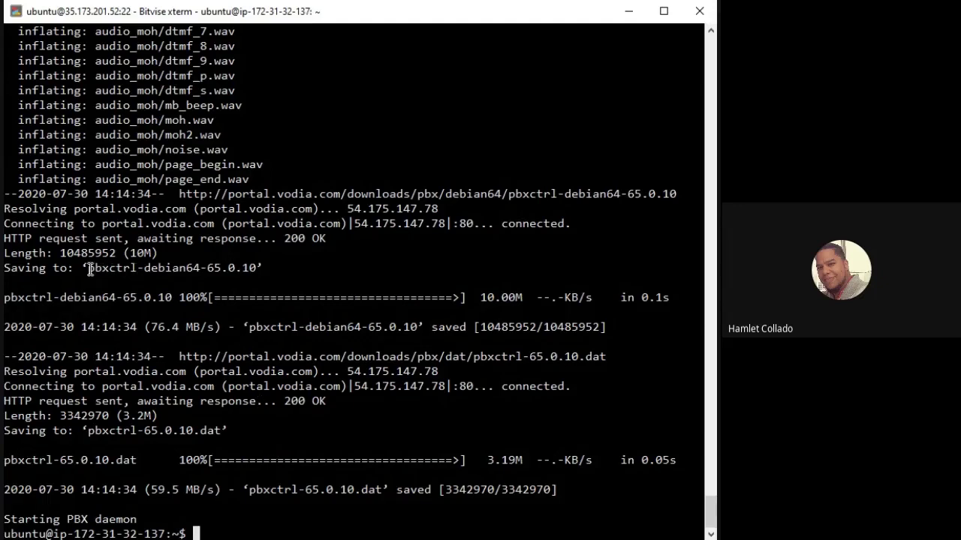
{"action": "left_click_drag", "start_coordinate": [88, 268], "coordinate": [285, 268]}
{"action": "right_click", "coordinate": [291, 518]}
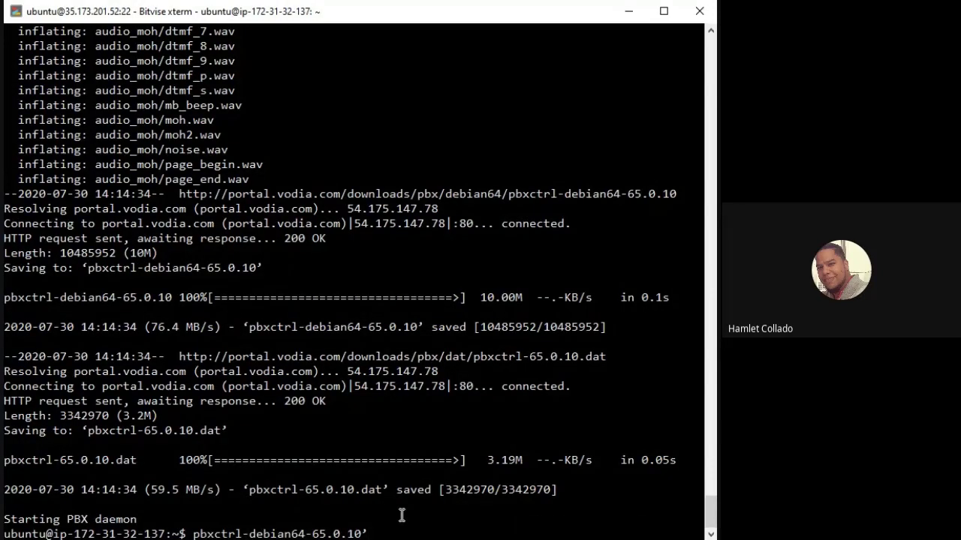
{"action": "key", "text": "BackSpace"}
{"action": "key", "text": "BackSpace"}
{"action": "key", "text": "BackSpace"}
{"action": "key", "text": "BackSpace"}
{"action": "key", "text": "BackSpace"}
{"action": "key", "text": "BackSpace"}
{"action": "key", "text": "BackSpace"}
{"action": "key", "text": "BackSpace"}
{"action": "key", "text": "BackSpace"}
{"action": "key", "text": "BackSpace"}
{"action": "key", "text": "BackSpace"}
{"action": "key", "text": "BackSpace"}
{"action": "key", "text": "BackSpace"}
{"action": "key", "text": "BackSpace"}
{"action": "key", "text": "BackSpace"}
{"action": "key", "text": "BackSpace"}
{"action": "key", "text": "BackSpace"}
{"action": "key", "text": "BackSpace"}
{"action": "key", "text": "BackSpace"}
{"action": "key", "text": "BackSpace"}
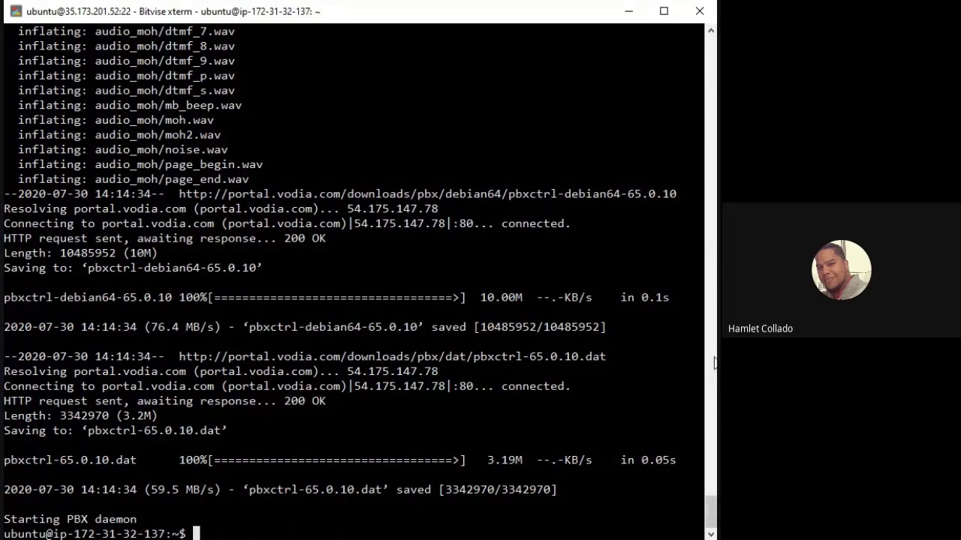
{"action": "left_click", "coordinate": [719, 363]}
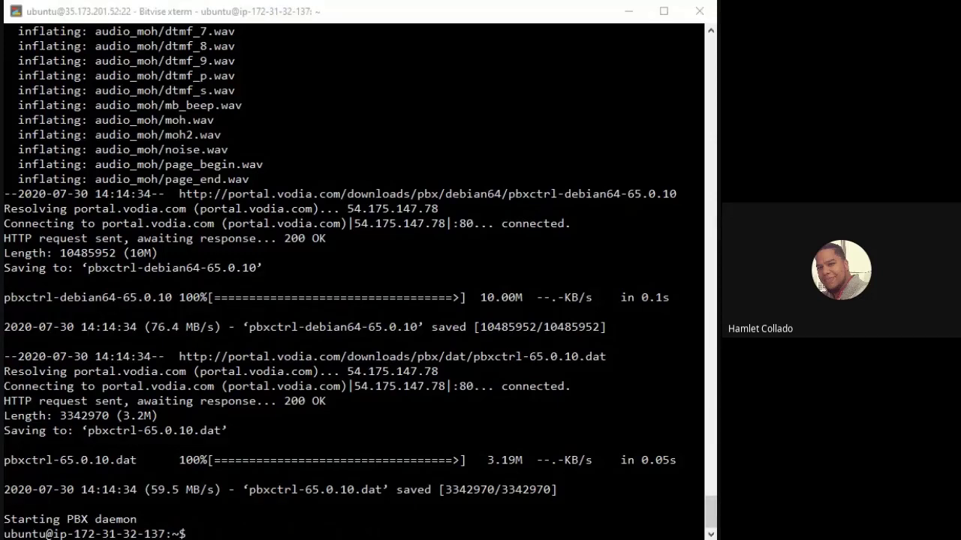
{"action": "left_click", "coordinate": [395, 500]}
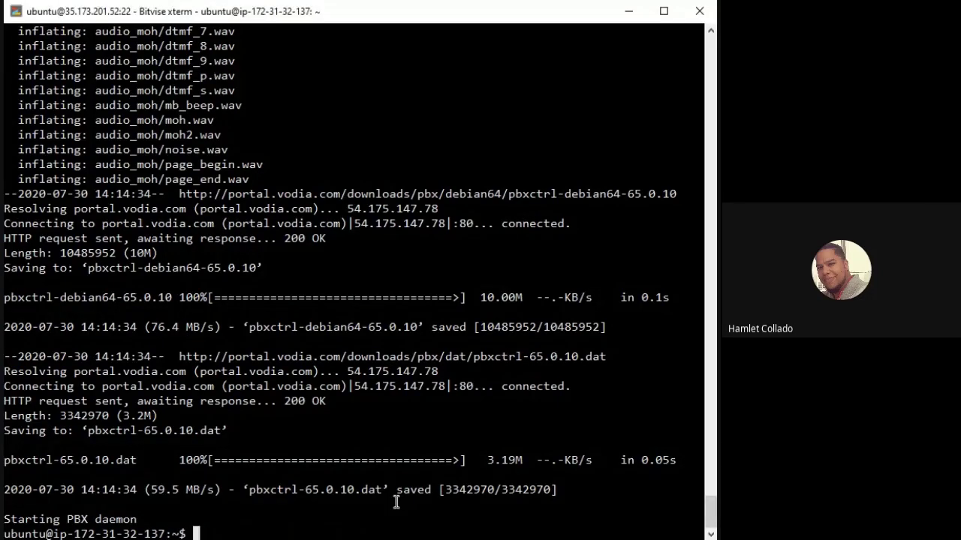
{"action": "right_click", "coordinate": [396, 500]}
{"action": "key", "text": "Return"}
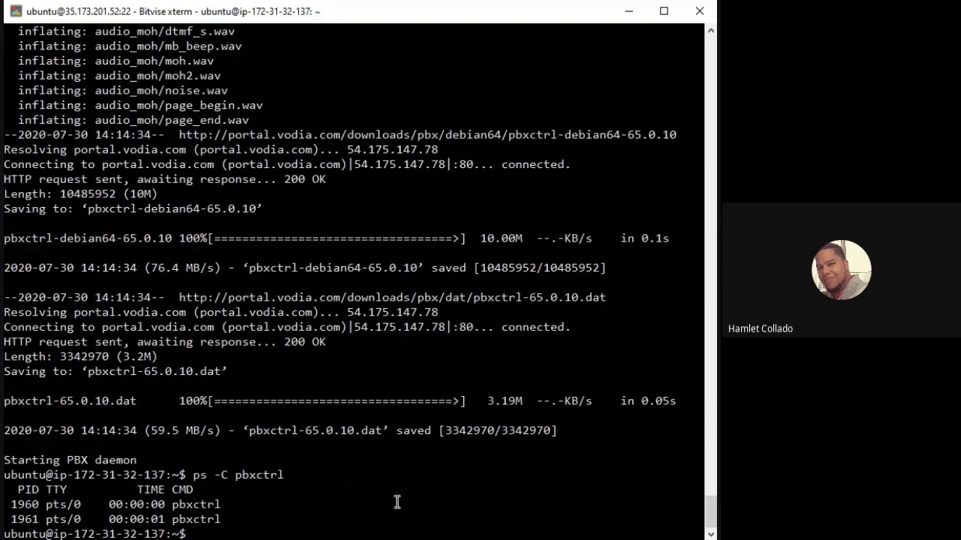
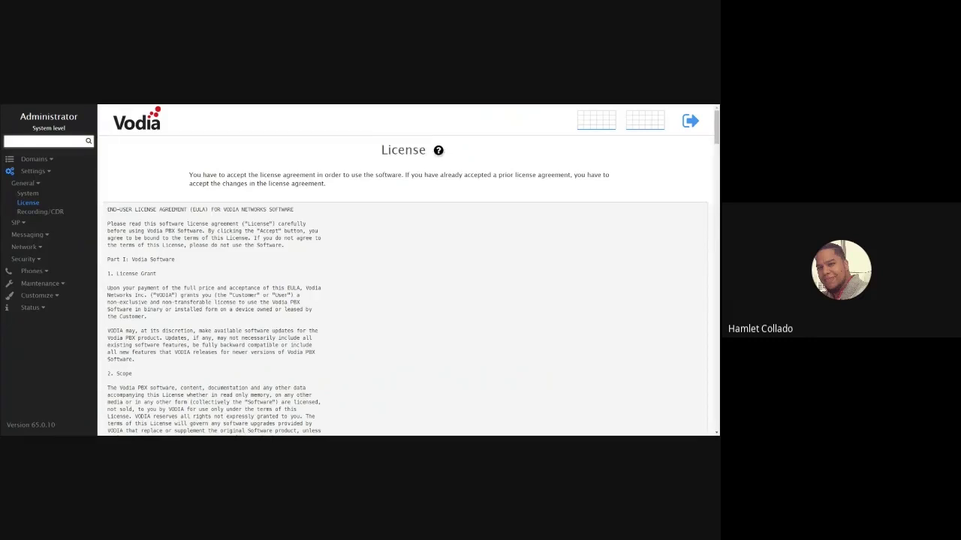
- Scroll through the license agreement, then sign out of the administrator session
{"action": "double_click", "coordinate": [424, 150]}
{"action": "scroll", "coordinate": [281, 185], "scroll_direction": "down", "scroll_amount": 1}
{"action": "scroll", "coordinate": [281, 185], "scroll_direction": "down", "scroll_amount": 15}
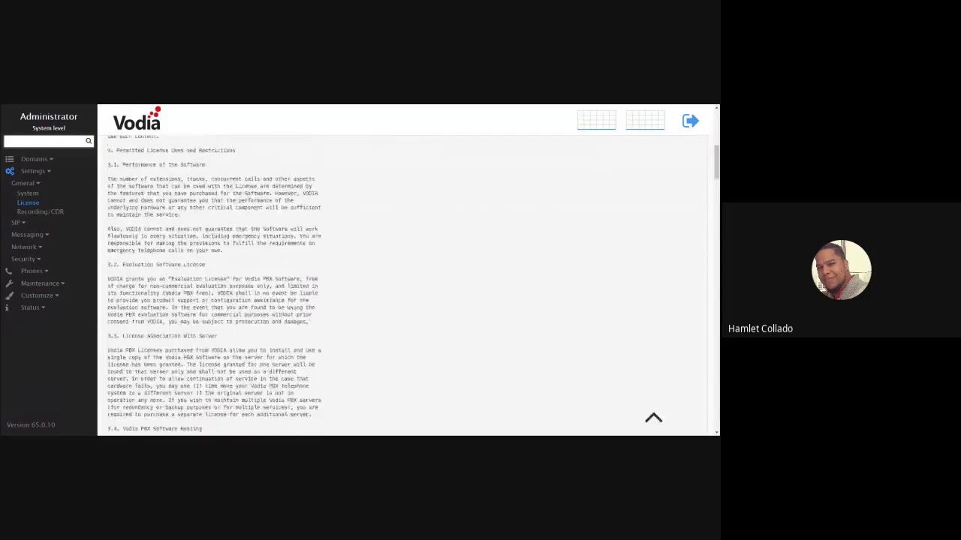
{"action": "left_click", "coordinate": [653, 416]}
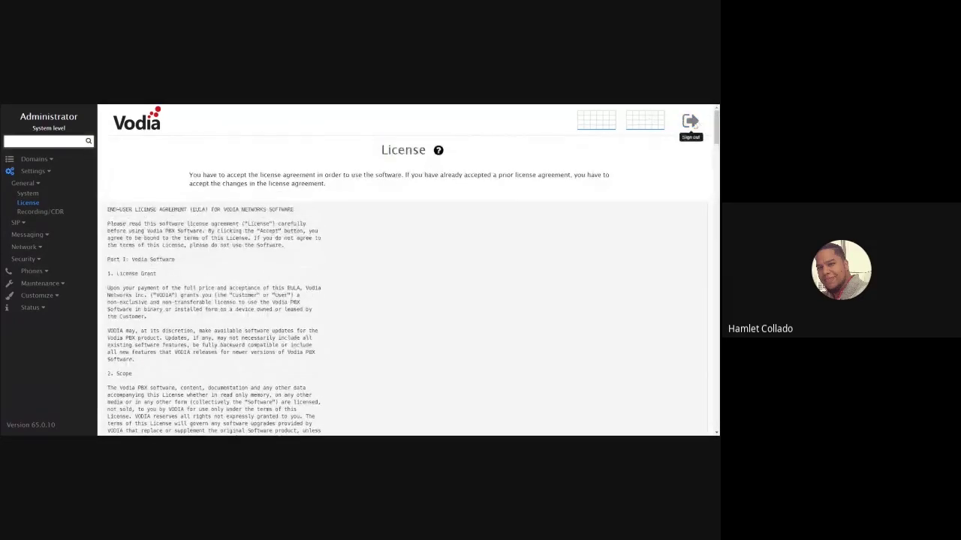
{"action": "left_click", "coordinate": [690, 121]}
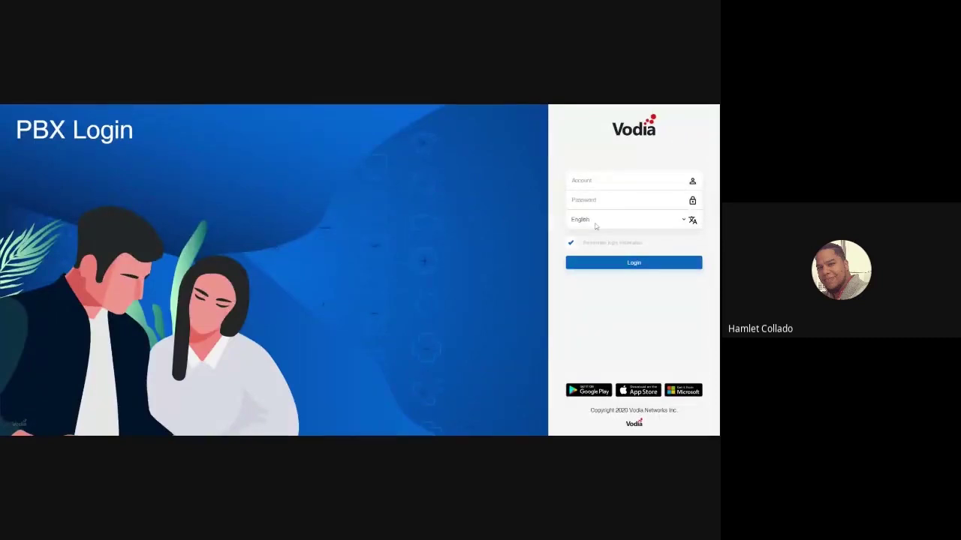
- Log back in as admin with Spanish chosen as the interface language
{"action": "left_click", "coordinate": [596, 227]}
{"action": "left_click", "coordinate": [594, 322]}
{"action": "type", "text": "admin"}
{"action": "left_click", "coordinate": [611, 261]}
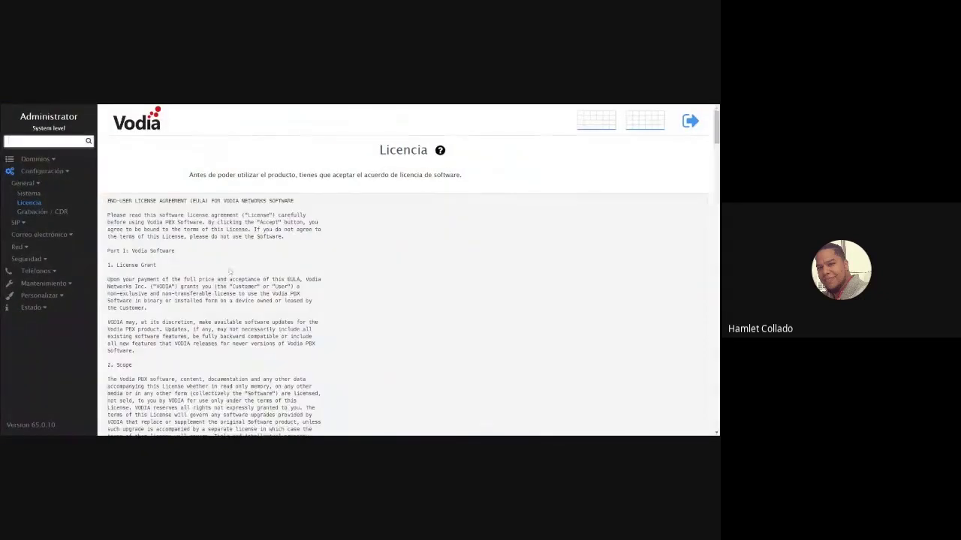
- Scroll to the end of the license agreement and accept it
{"action": "scroll", "coordinate": [218, 250], "scroll_direction": "down", "scroll_amount": 10}
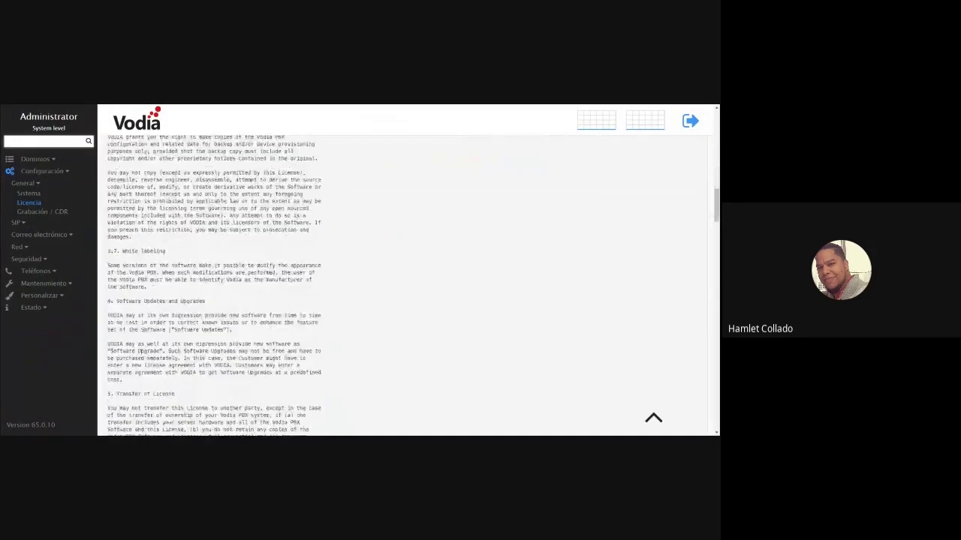
{"action": "scroll", "coordinate": [218, 285], "scroll_direction": "down", "scroll_amount": 4}
{"action": "scroll", "coordinate": [145, 358], "scroll_direction": "down", "scroll_amount": 20}
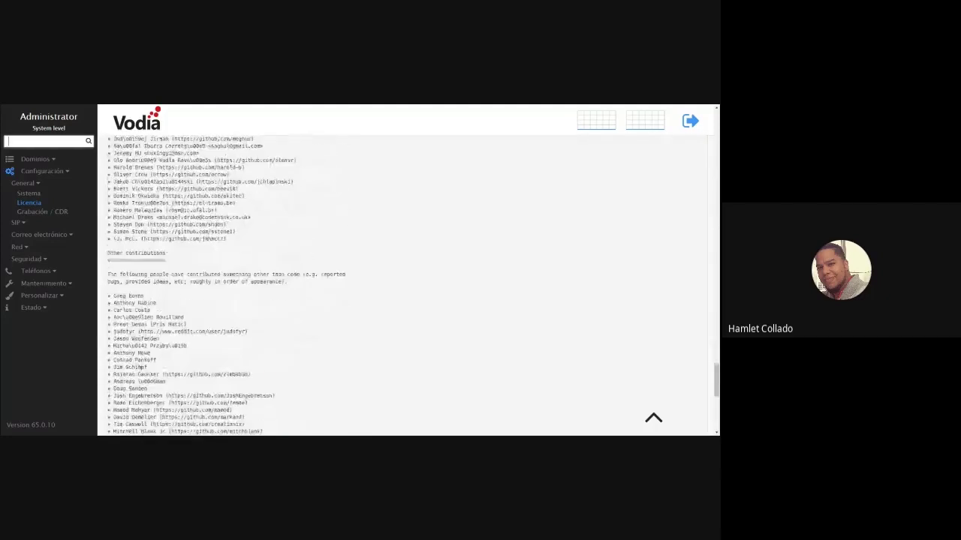
{"action": "left_click", "coordinate": [132, 384]}
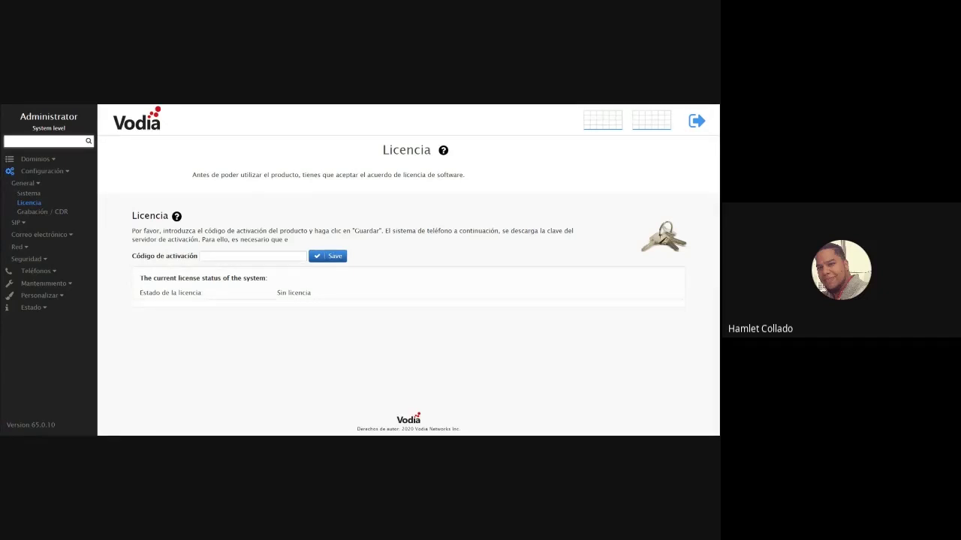
- Paste the activation code, then highlight the Vodia PBX Hosted status and Active subscription duration
{"action": "key", "text": "ctrl+v"}
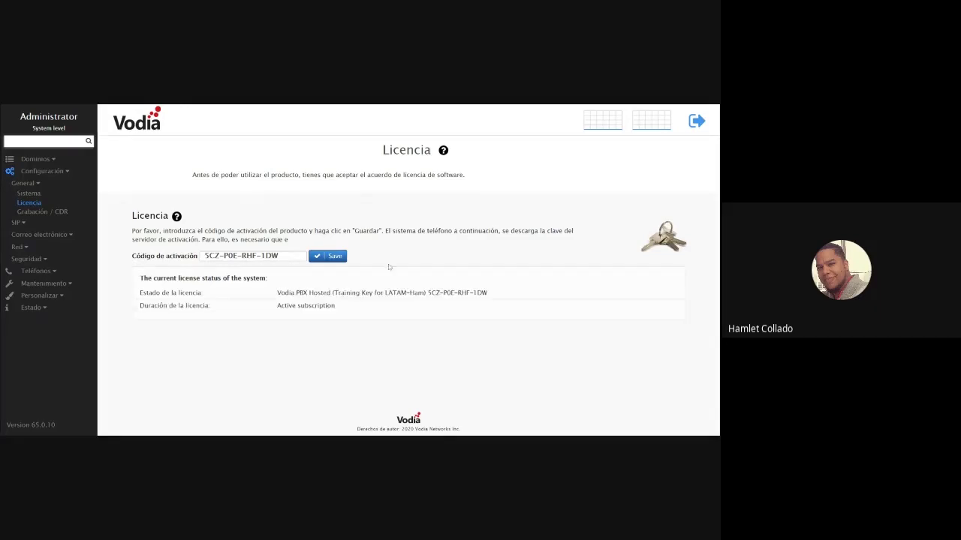
{"action": "left_click_drag", "start_coordinate": [277, 293], "coordinate": [488, 294]}
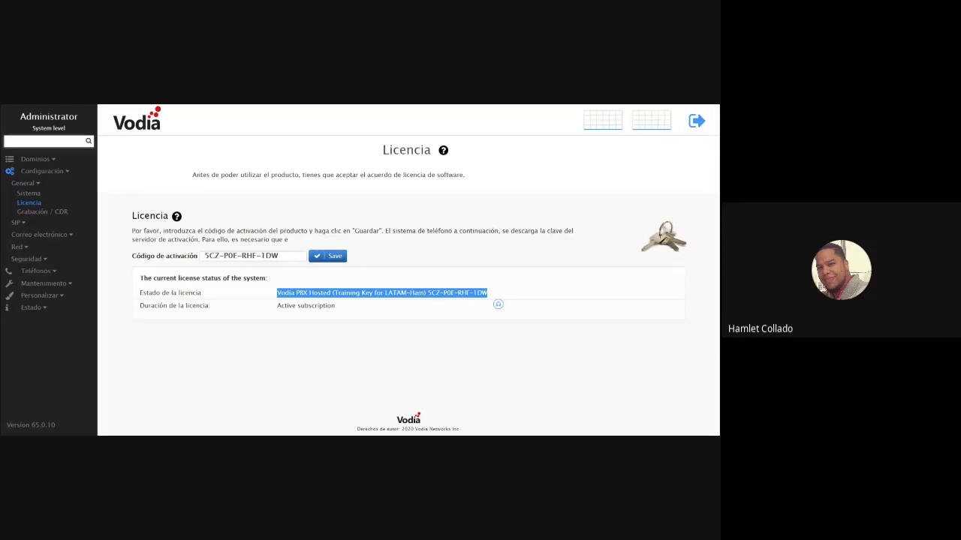
{"action": "left_click_drag", "start_coordinate": [427, 293], "coordinate": [488, 293]}
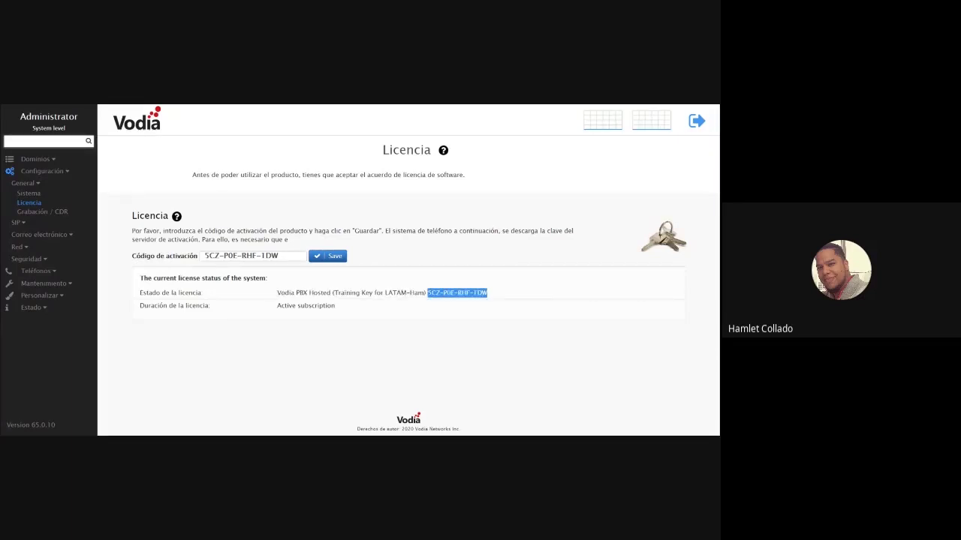
{"action": "left_click_drag", "start_coordinate": [275, 309], "coordinate": [375, 306]}
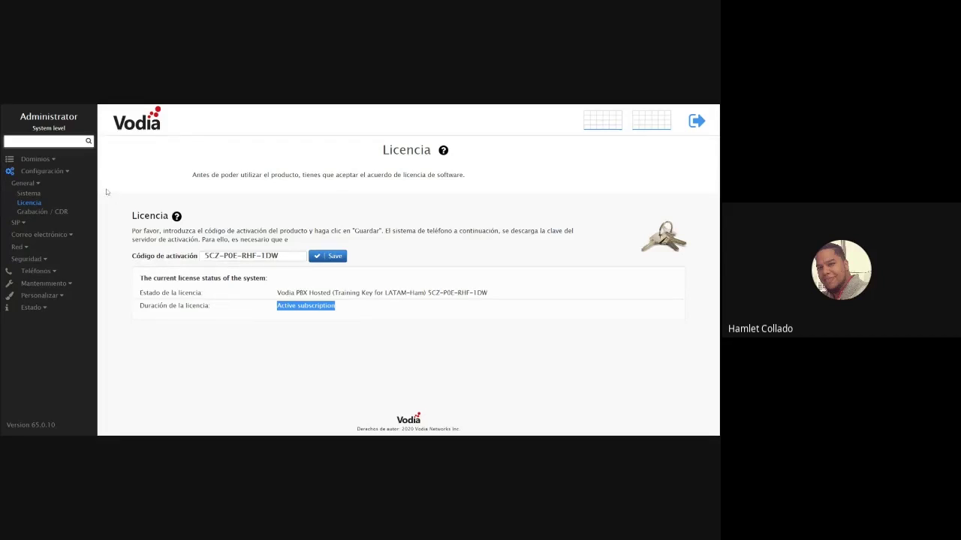
- Open the active domains list under Dominios in the sidebar
{"action": "left_click", "coordinate": [30, 160]}
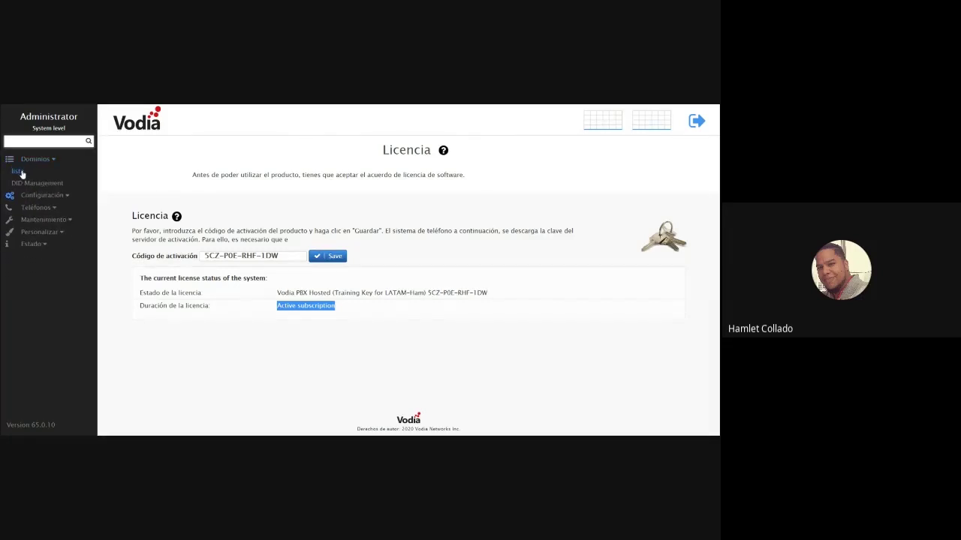
{"action": "left_click", "coordinate": [18, 172]}
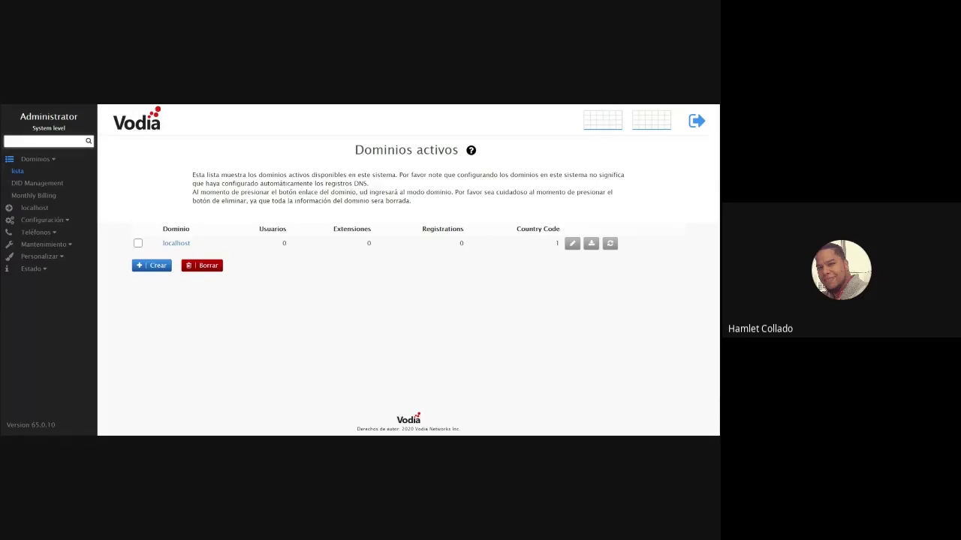
- Create a new domain named voice4.colladotelecom.xyz
{"action": "left_click", "coordinate": [168, 265]}
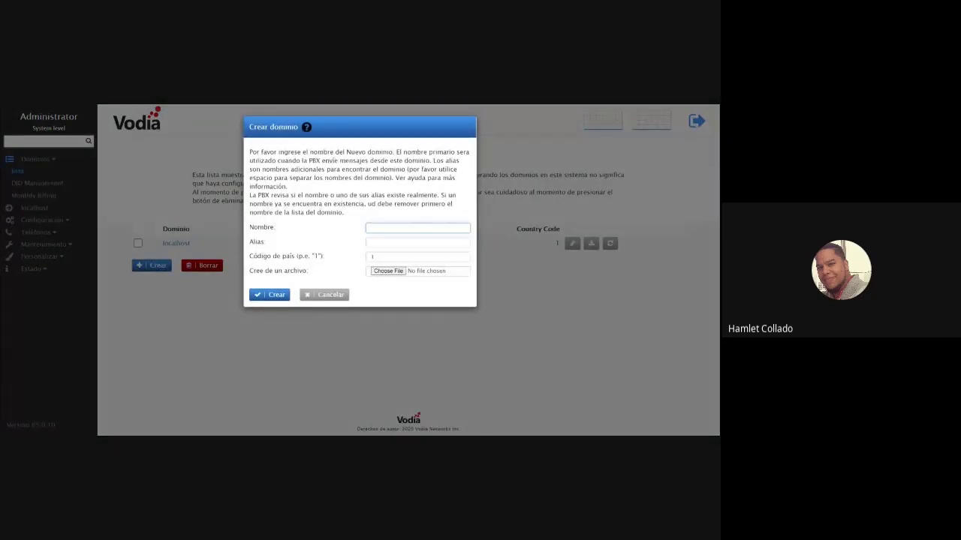
{"action": "type", "text": "voice"}
{"action": "type", "text": "."}
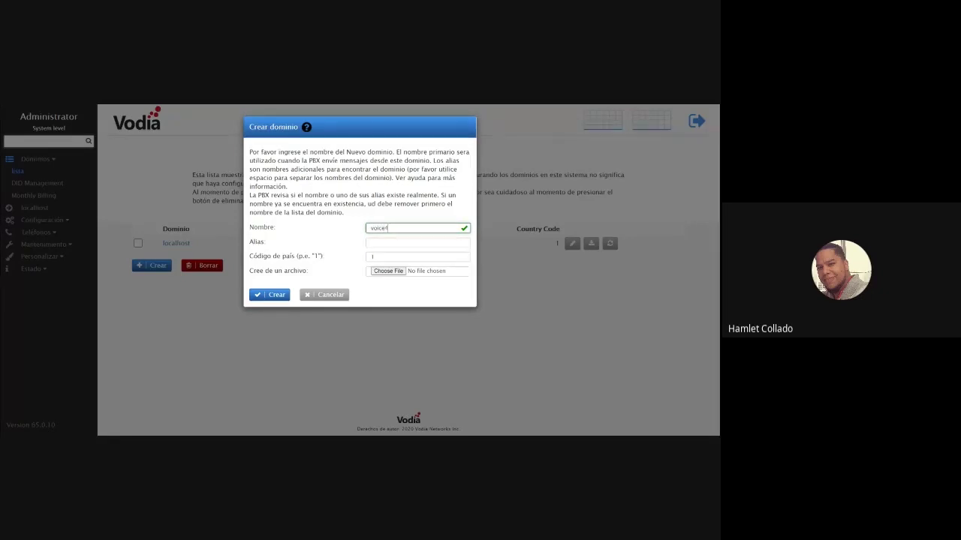
{"action": "type", "text": ".colladotelecom.x"}
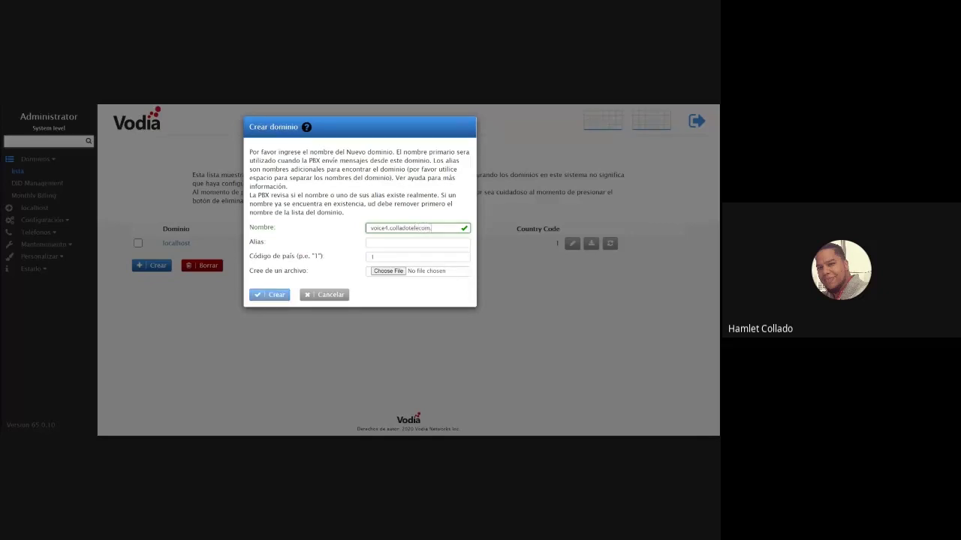
{"action": "type", "text": "yz"}
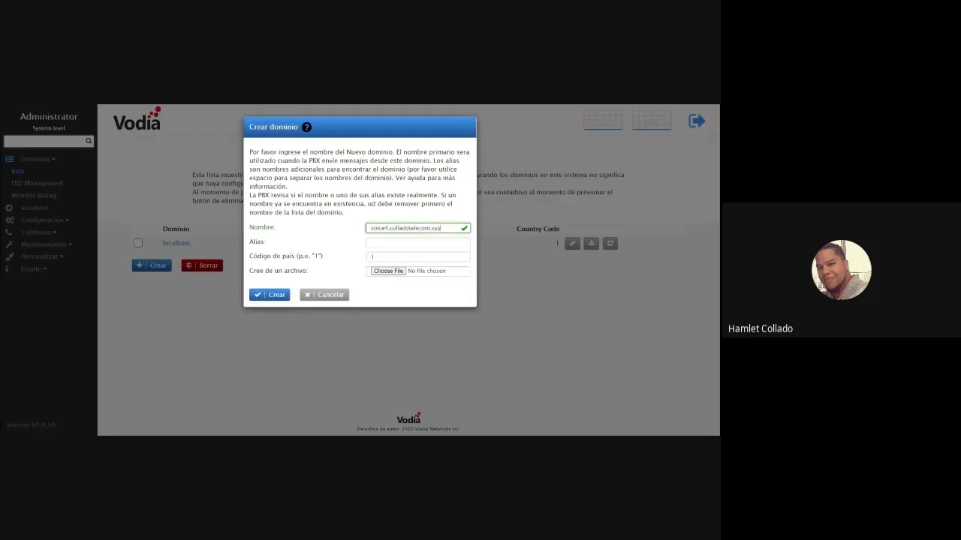
{"action": "key", "text": "ctrl+a"}
{"action": "key", "text": "ctrl+c"}
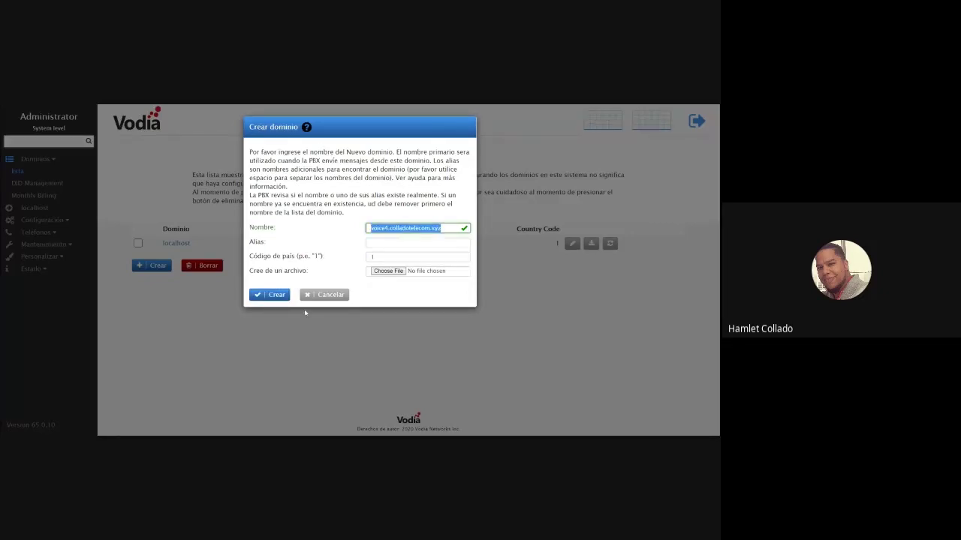
{"action": "left_click", "coordinate": [270, 294]}
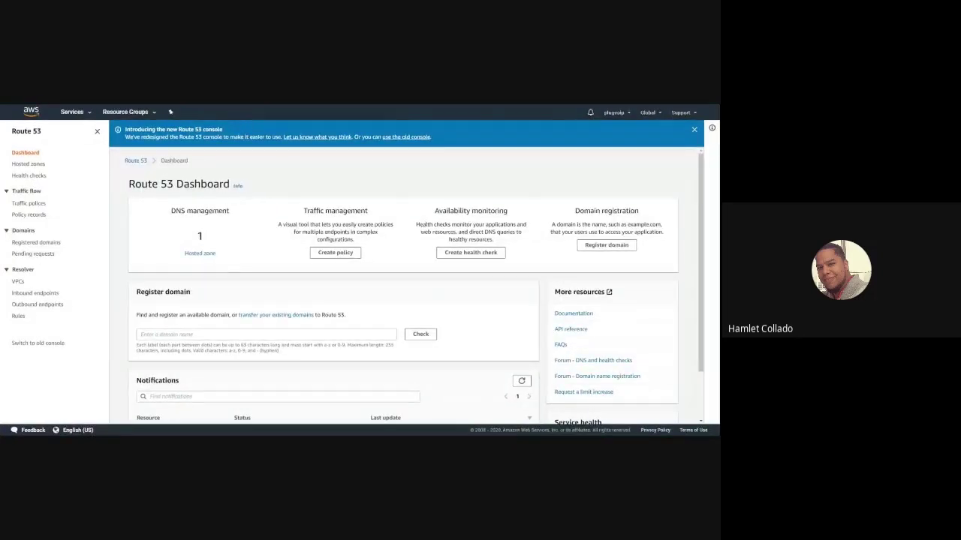
- Open the colladotelecom.xyz hosted zone and scroll to its voice, voice2 and voice3 A records
{"action": "scroll", "coordinate": [374, 221], "scroll_direction": "down", "scroll_amount": 2}
{"action": "scroll", "coordinate": [375, 225], "scroll_direction": "up", "scroll_amount": 2}
{"action": "left_click", "coordinate": [36, 165]}
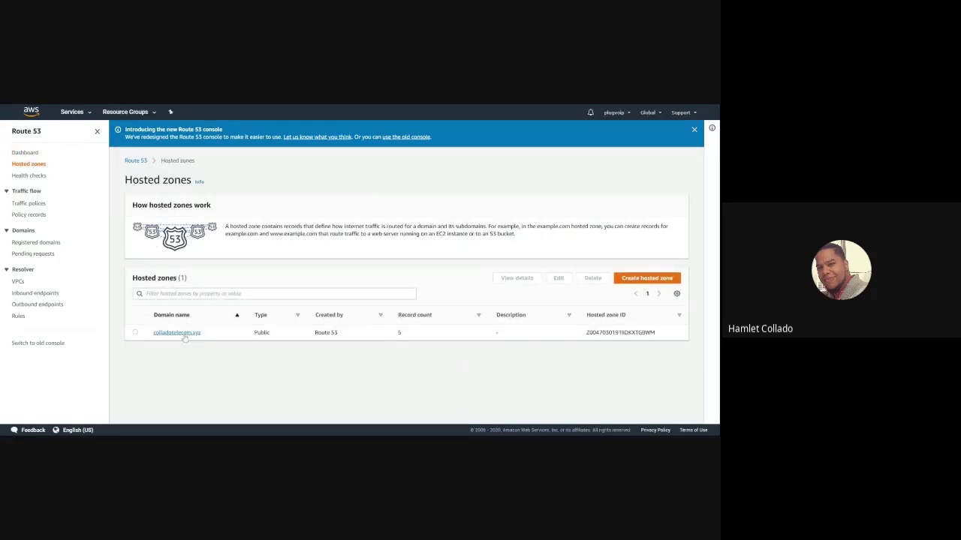
{"action": "left_click", "coordinate": [183, 335]}
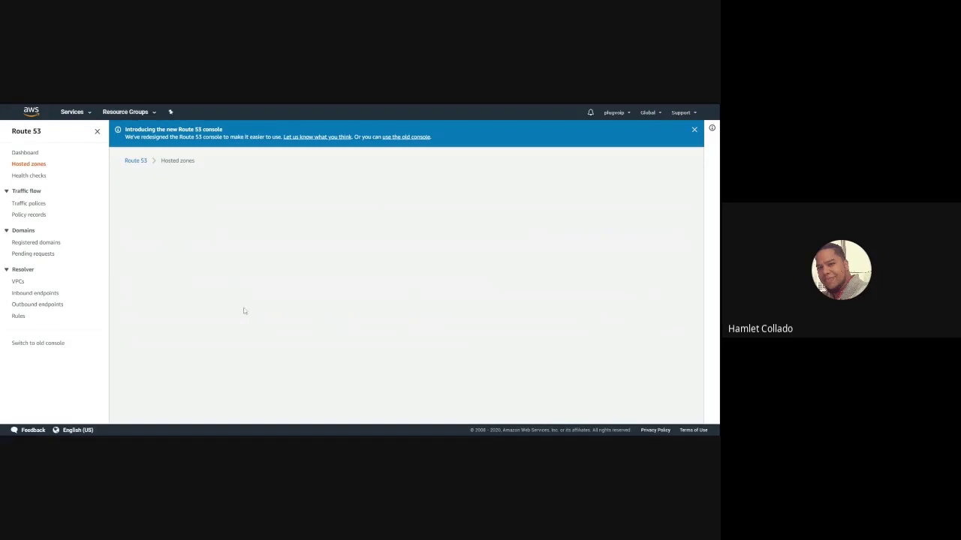
{"action": "scroll", "coordinate": [457, 205], "scroll_direction": "down", "scroll_amount": 1}
{"action": "scroll", "coordinate": [525, 230], "scroll_direction": "down", "scroll_amount": 3}
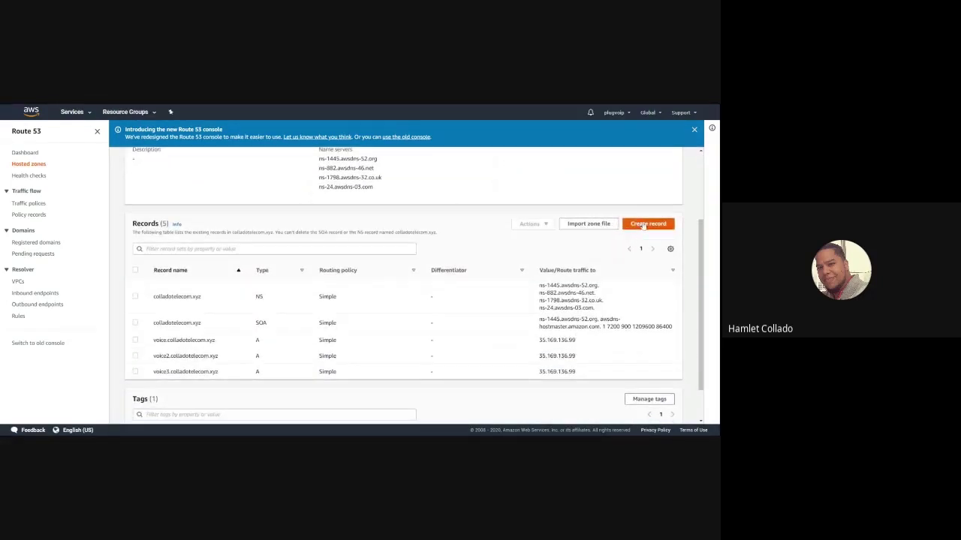
- Start a Simple routing record and look over the empty Configure records step
{"action": "left_click", "coordinate": [643, 225]}
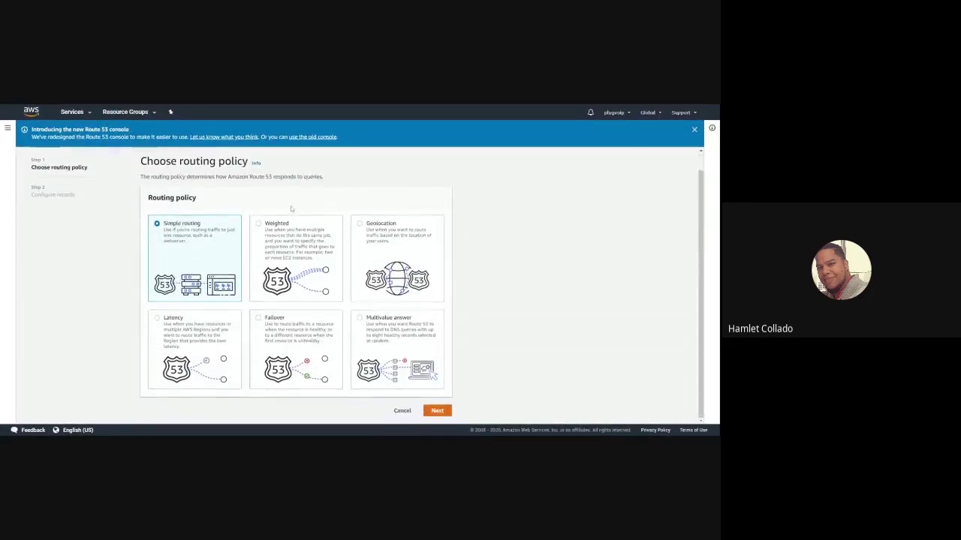
{"action": "scroll", "coordinate": [286, 225], "scroll_direction": "down", "scroll_amount": 1}
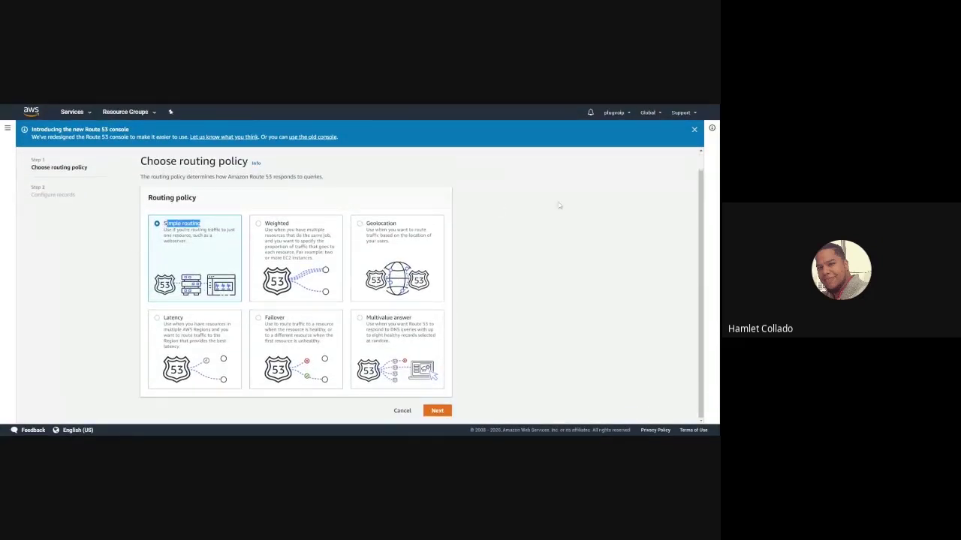
{"action": "left_click", "coordinate": [438, 411]}
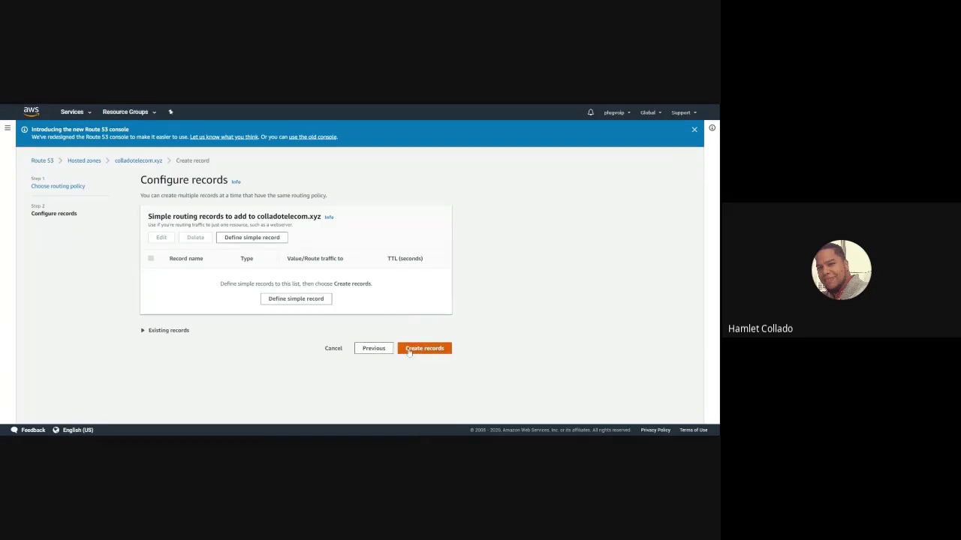
{"action": "left_click", "coordinate": [409, 348]}
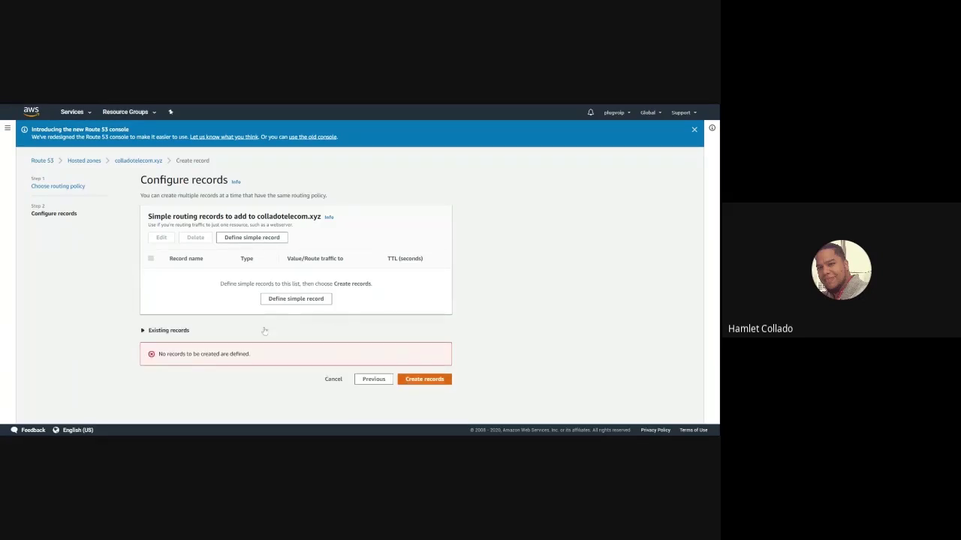
{"action": "left_click", "coordinate": [165, 330]}
{"action": "scroll", "coordinate": [230, 299], "scroll_direction": "down", "scroll_amount": 5}
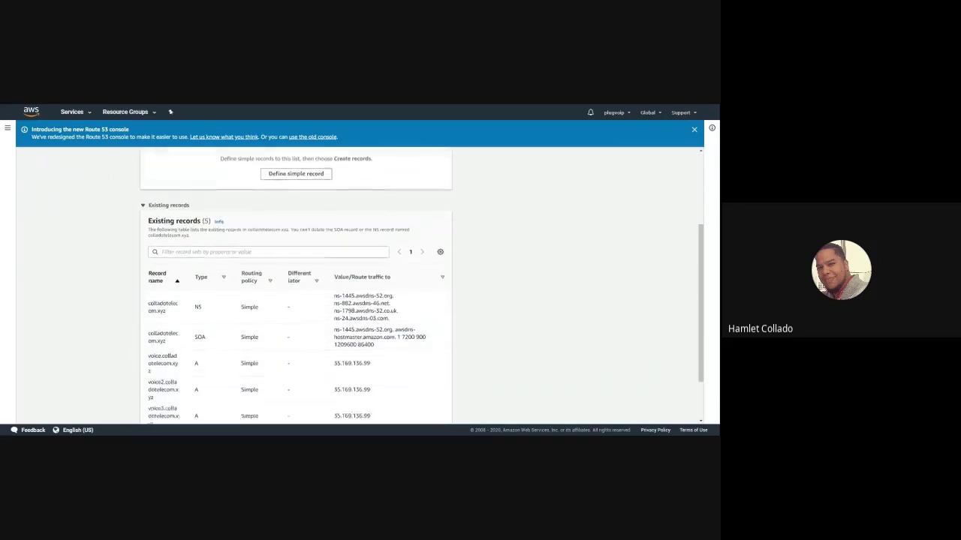
{"action": "scroll", "coordinate": [229, 300], "scroll_direction": "up", "scroll_amount": 5}
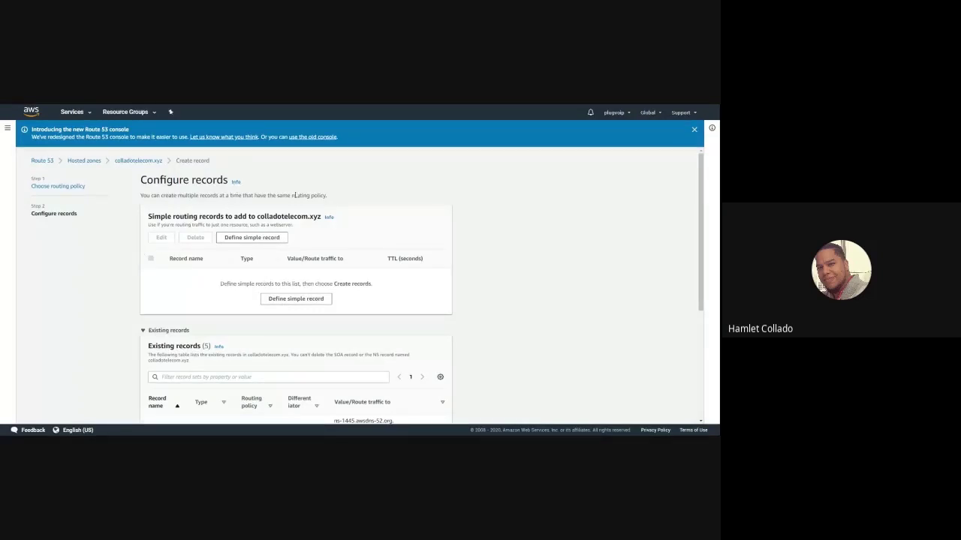
- Return to colladotelecom.xyz and restart record creation with Simple routing
{"action": "left_click", "coordinate": [135, 162]}
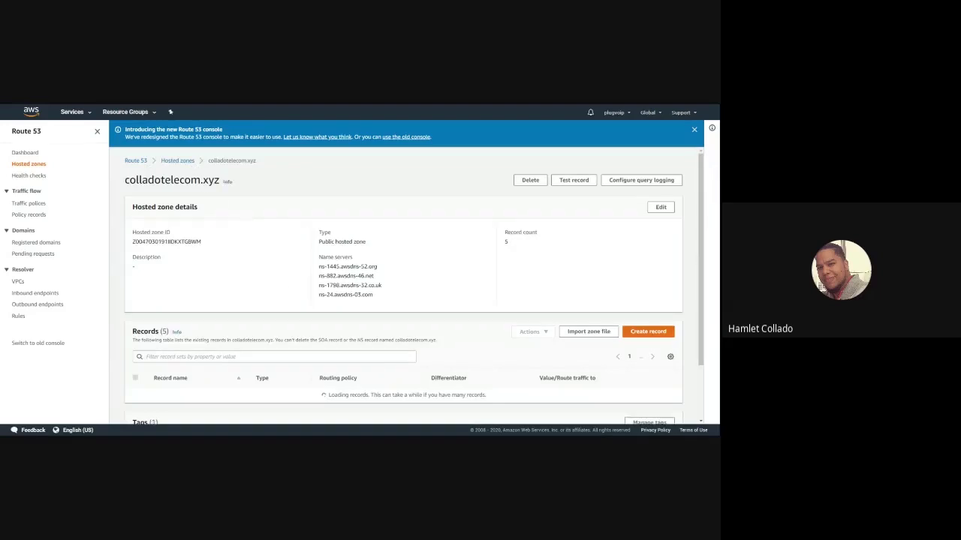
{"action": "scroll", "coordinate": [510, 281], "scroll_direction": "down", "scroll_amount": 3}
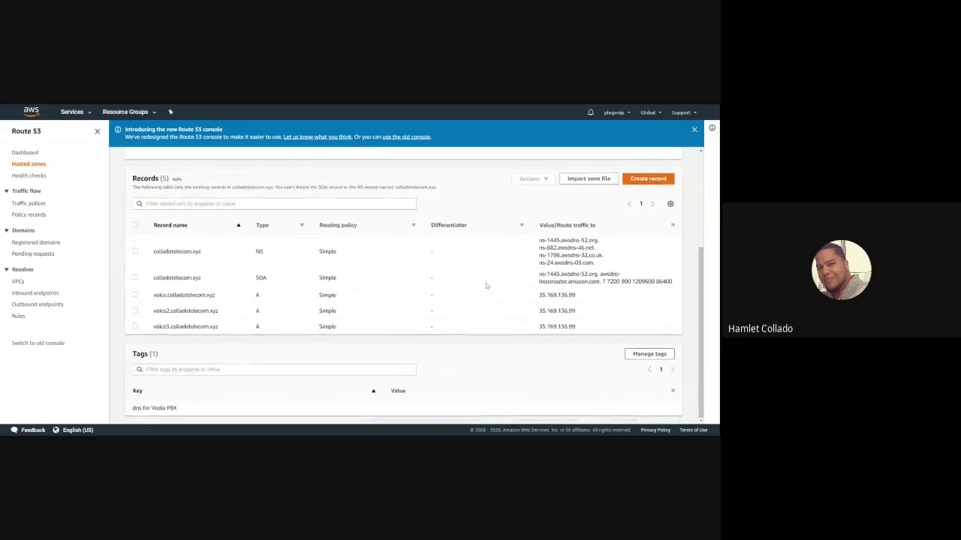
{"action": "scroll", "coordinate": [485, 286], "scroll_direction": "up", "scroll_amount": 3}
{"action": "scroll", "coordinate": [599, 250], "scroll_direction": "down", "scroll_amount": 2}
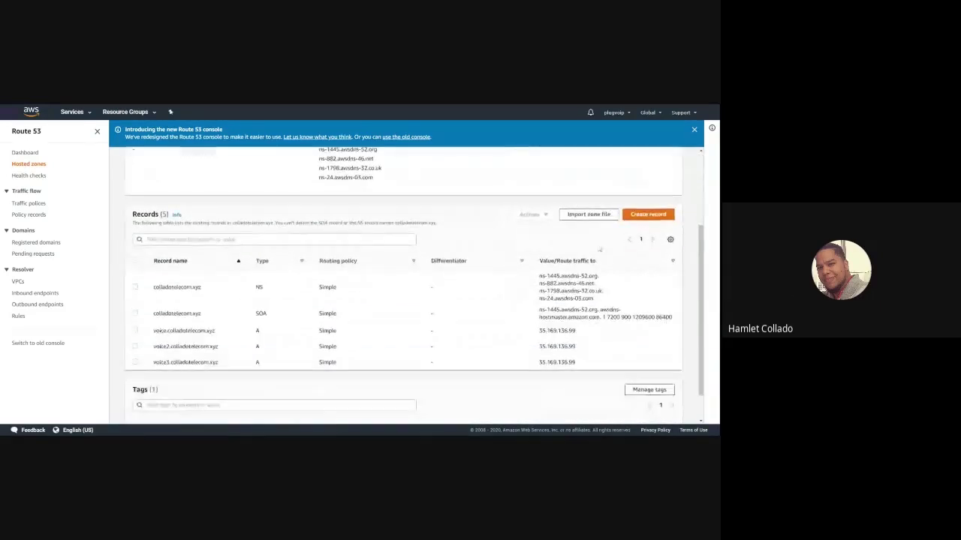
{"action": "left_click", "coordinate": [650, 215]}
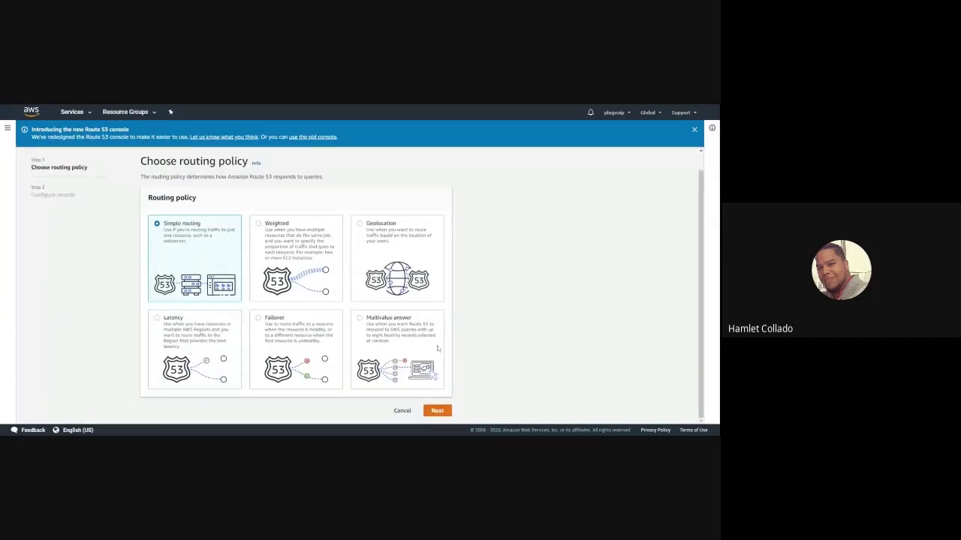
{"action": "left_click", "coordinate": [437, 413]}
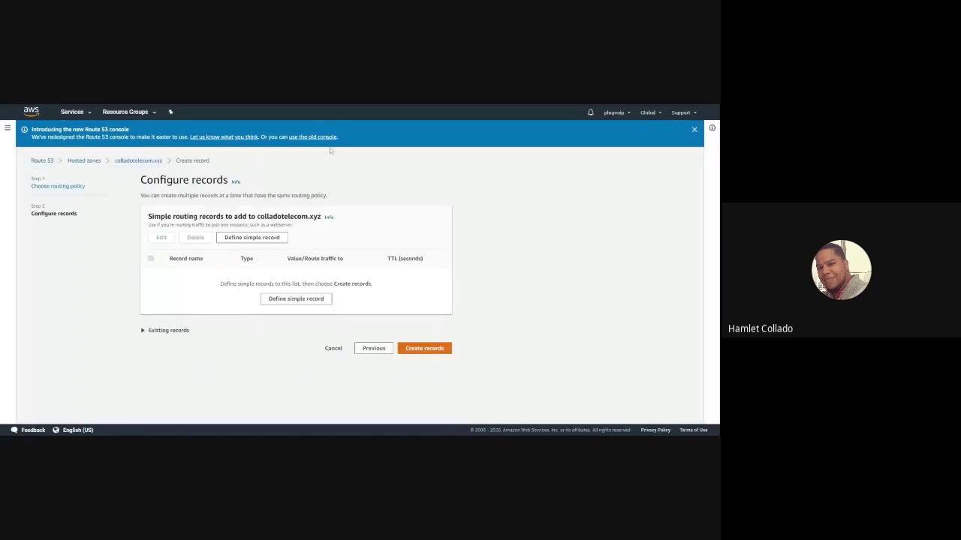
- Define a simple record named voice4, trimming the pasted domain suffix
{"action": "left_click", "coordinate": [251, 237]}
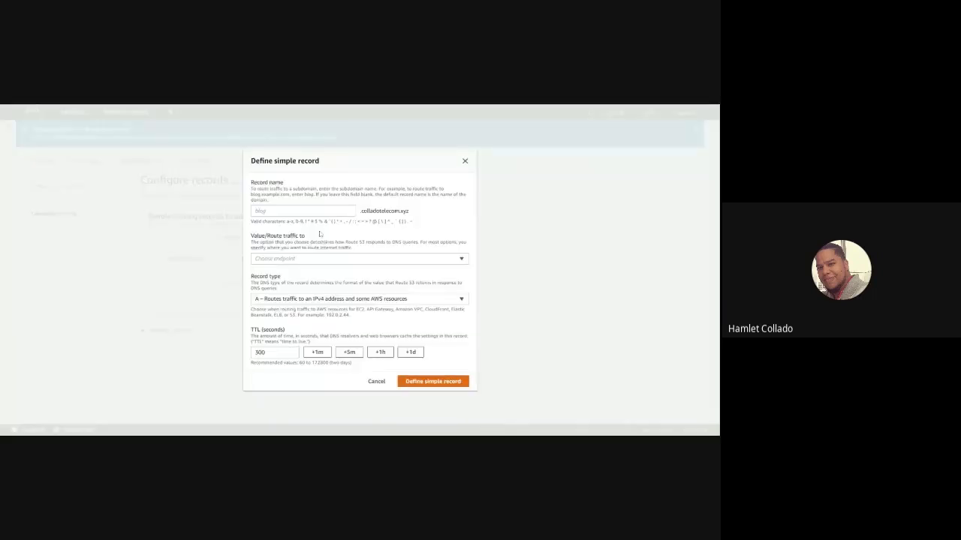
{"action": "left_click", "coordinate": [465, 161]}
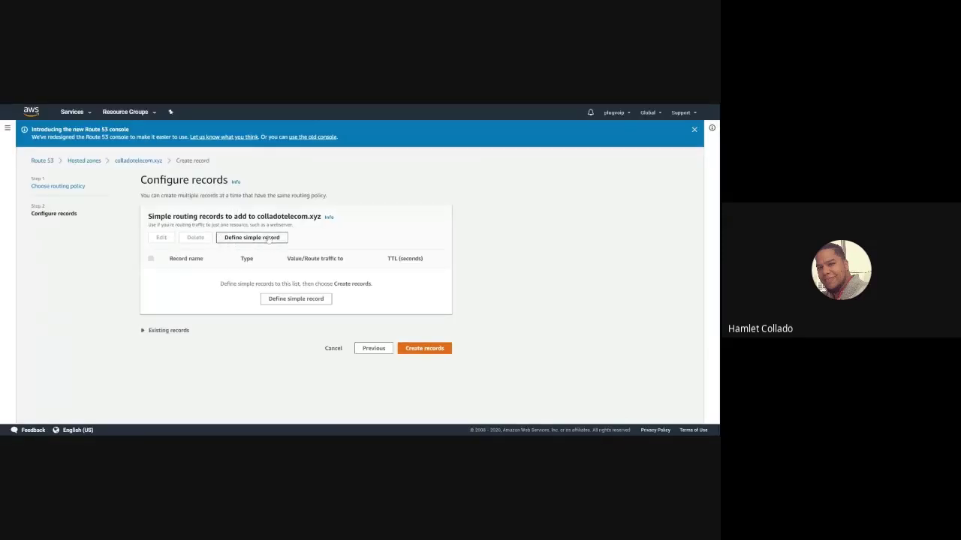
{"action": "left_click", "coordinate": [268, 239]}
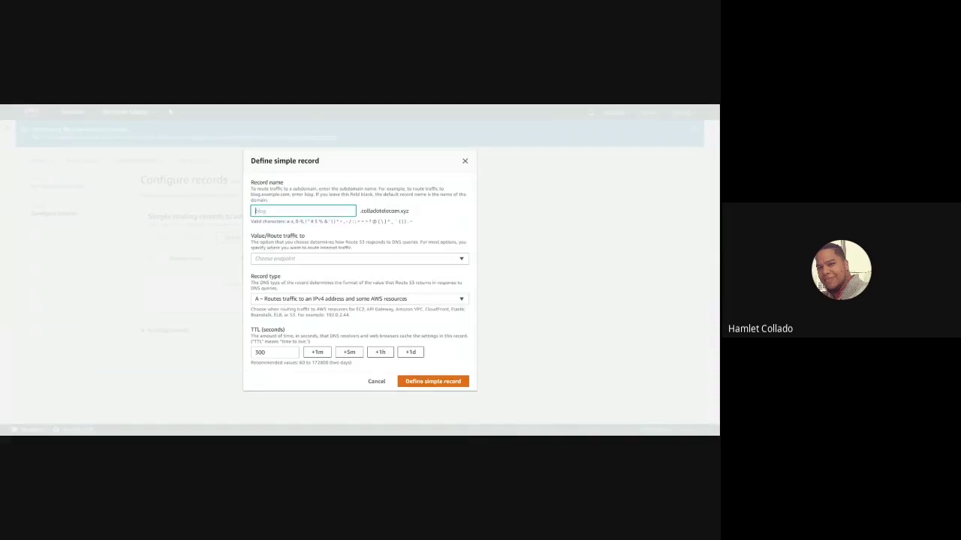
{"action": "key", "text": "ctrl+v"}
{"action": "left_click_drag", "start_coordinate": [272, 210], "coordinate": [413, 210]}
{"action": "key", "text": "BackSpace"}
- Route voice4 to 'IP address or another value', then head to the EC2 dashboard
{"action": "left_click", "coordinate": [311, 260]}
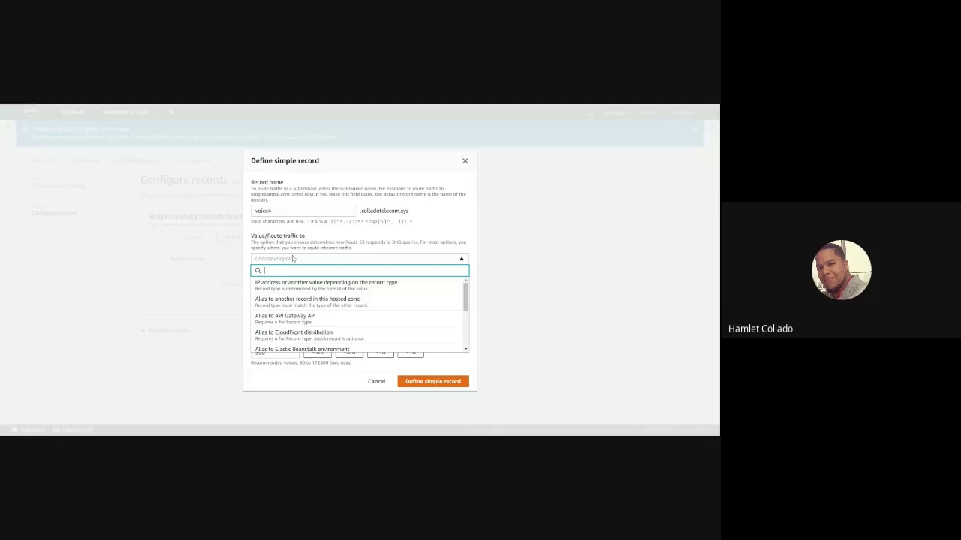
{"action": "left_click", "coordinate": [286, 286]}
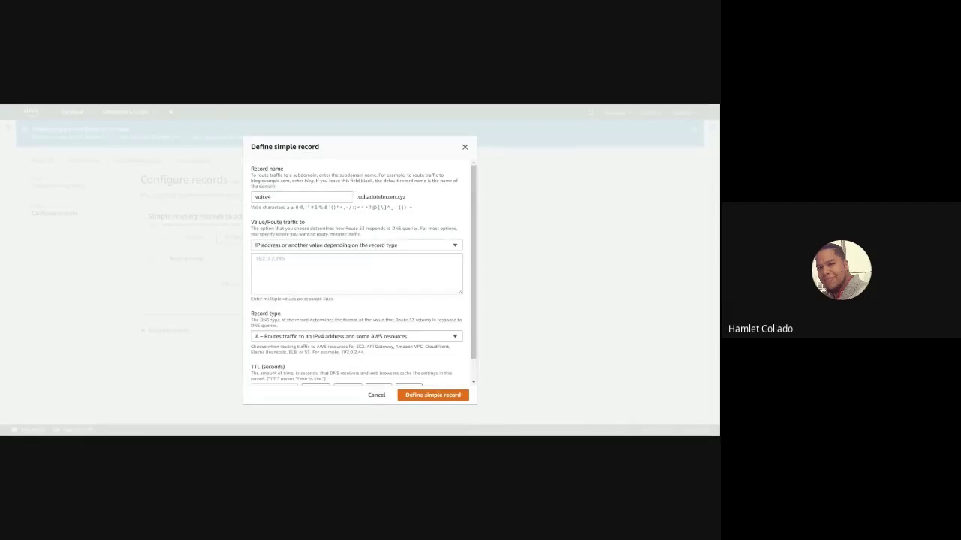
{"action": "left_click", "coordinate": [256, 259]}
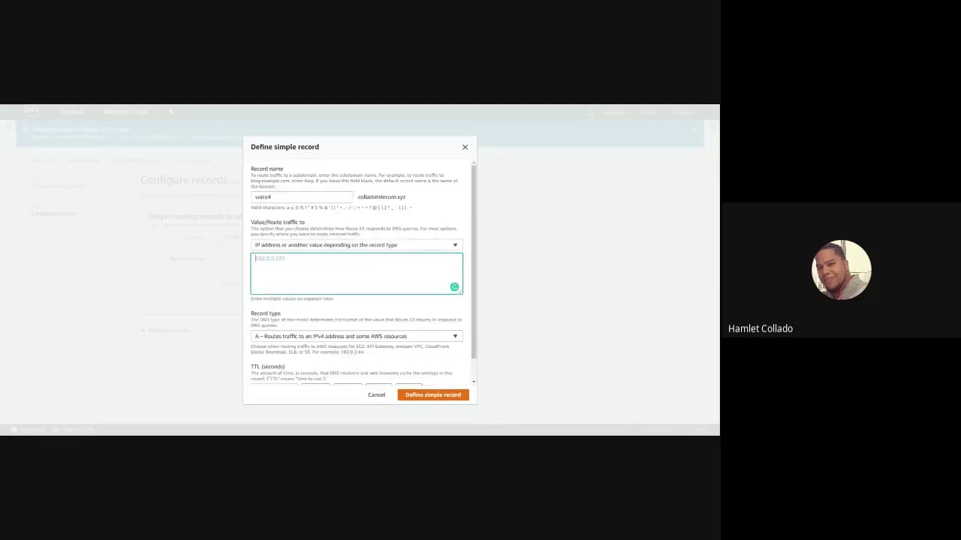
{"action": "left_click", "coordinate": [156, 107]}
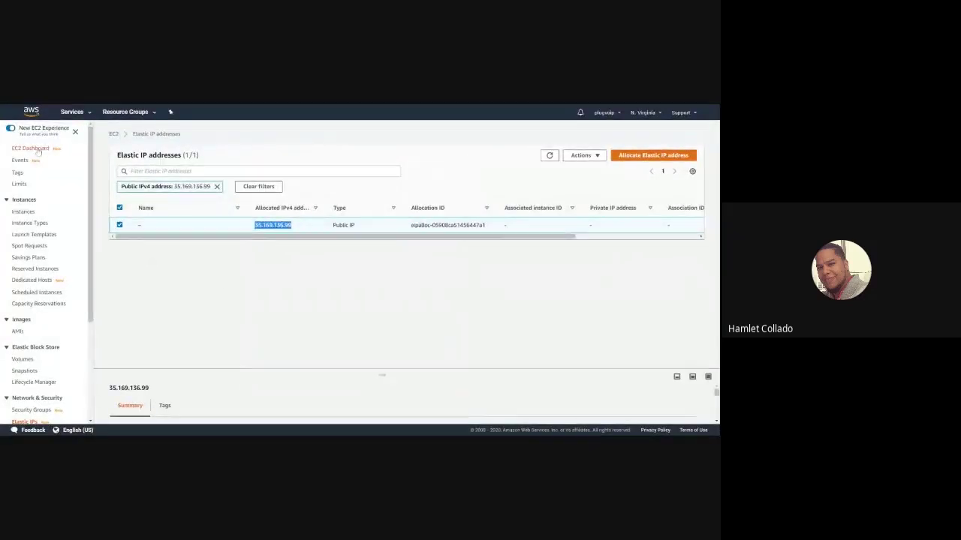
{"action": "left_click", "coordinate": [43, 149]}
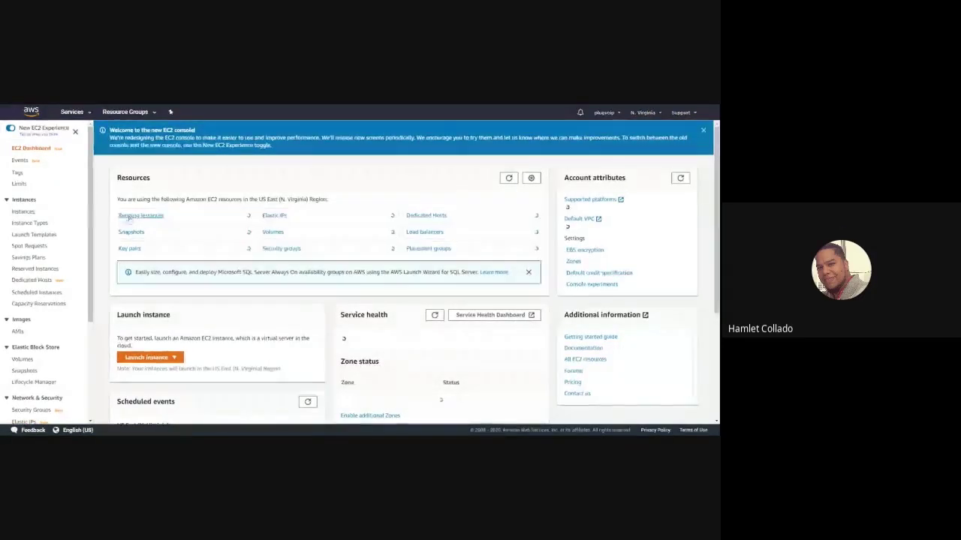
- Open the running instances from the EC2 dashboard's resource summary
{"action": "left_click", "coordinate": [129, 215]}
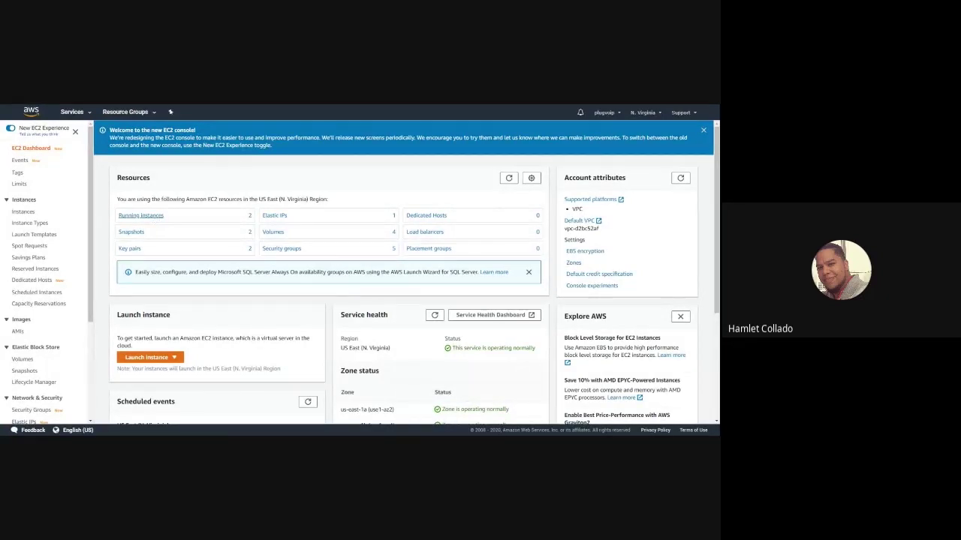
- Allocate Elastic IP 54.156.51.203 from Amazon's IPv4 pool and clear the filter to list both addresses
{"action": "scroll", "coordinate": [91, 293], "scroll_direction": "down", "scroll_amount": 2}
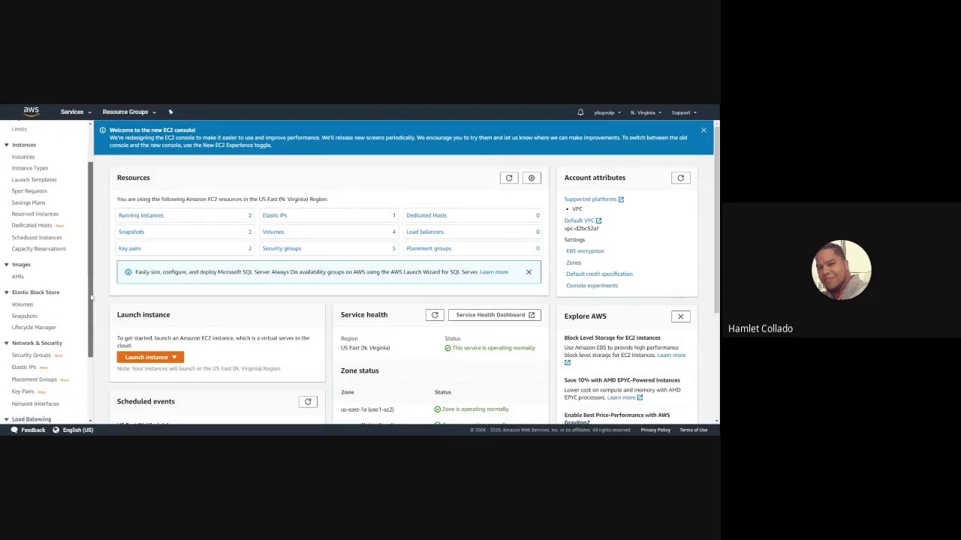
{"action": "scroll", "coordinate": [91, 293], "scroll_direction": "down", "scroll_amount": 1}
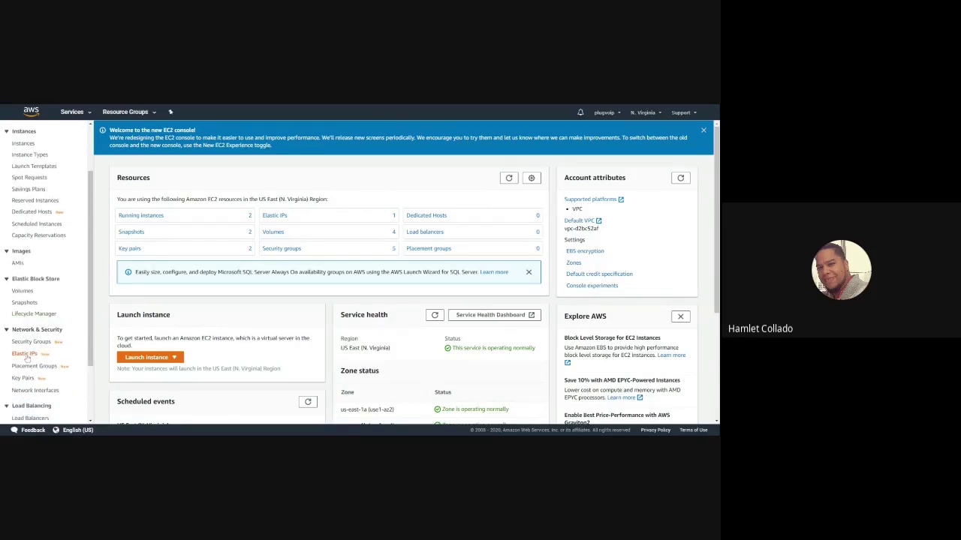
{"action": "left_click", "coordinate": [29, 354]}
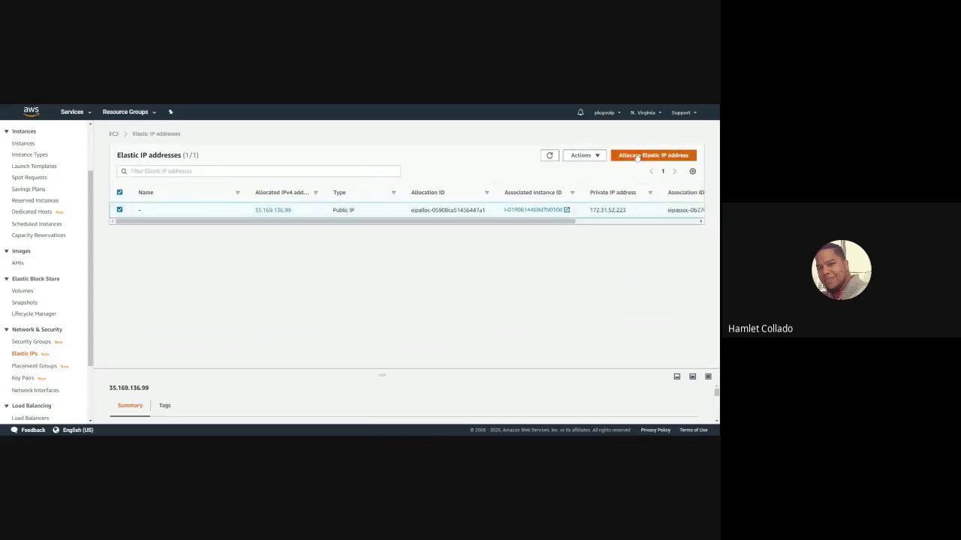
{"action": "left_click", "coordinate": [636, 156]}
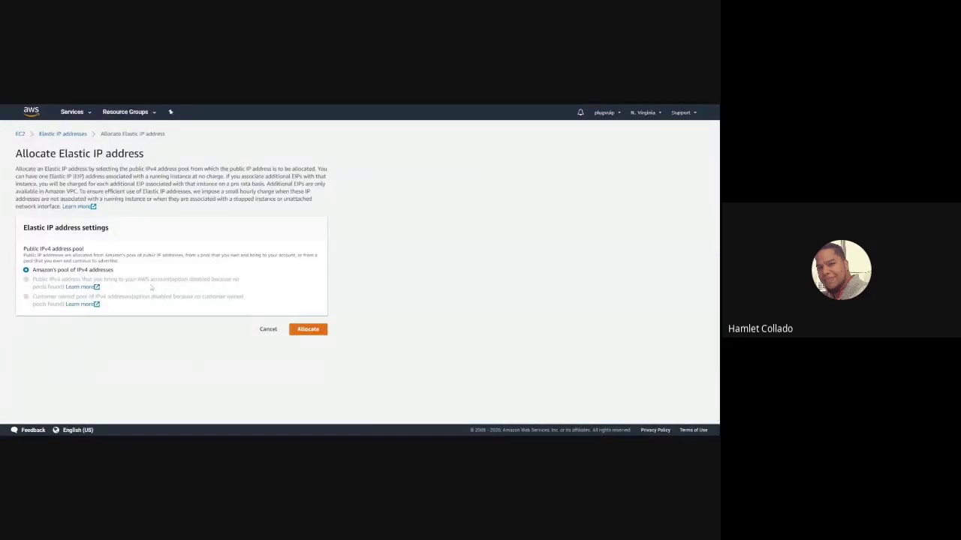
{"action": "left_click", "coordinate": [309, 331]}
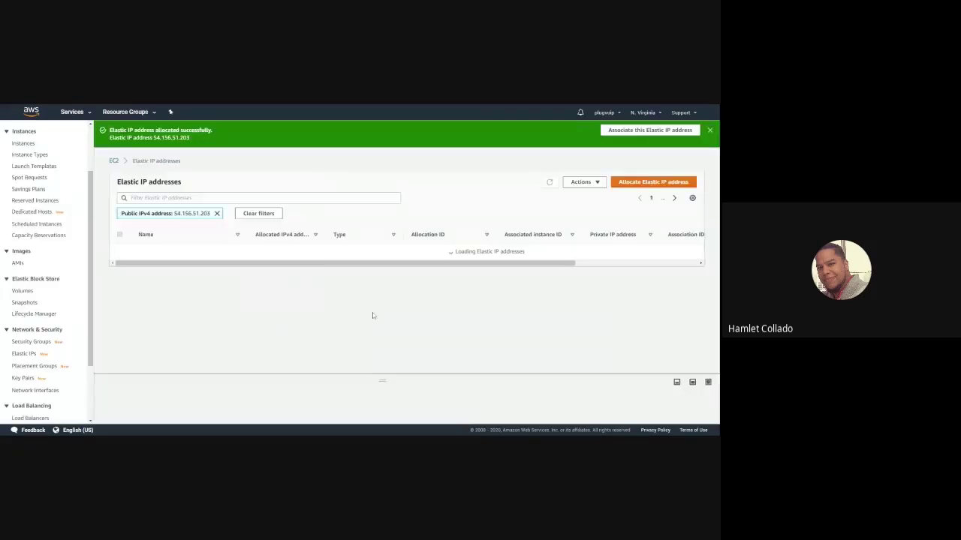
{"action": "left_click", "coordinate": [217, 214]}
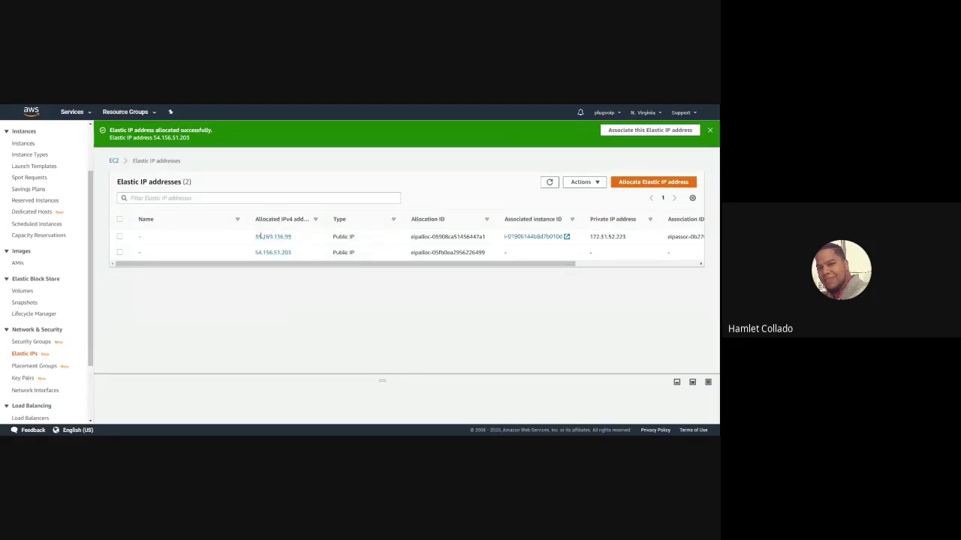
{"action": "left_click", "coordinate": [24, 143]}
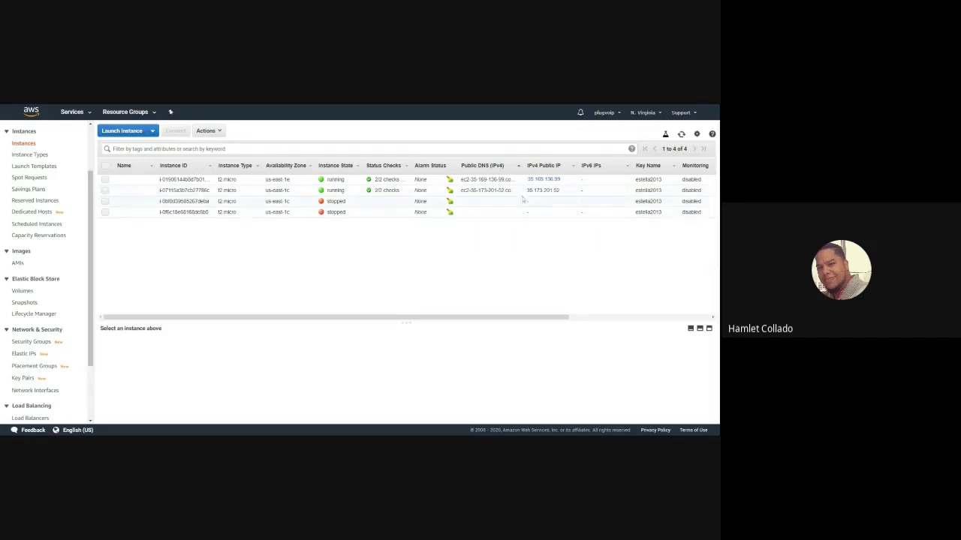
{"action": "left_click", "coordinate": [105, 191]}
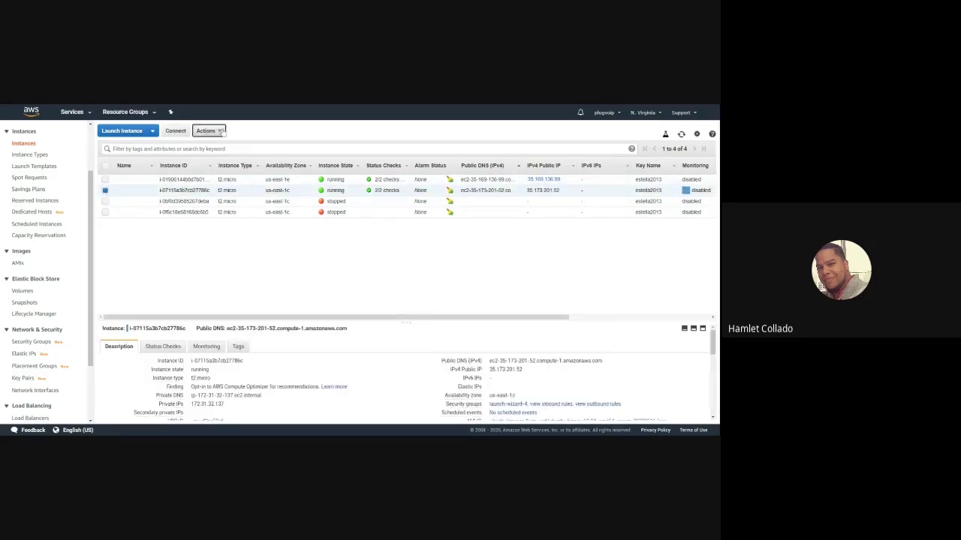
{"action": "left_click", "coordinate": [205, 130]}
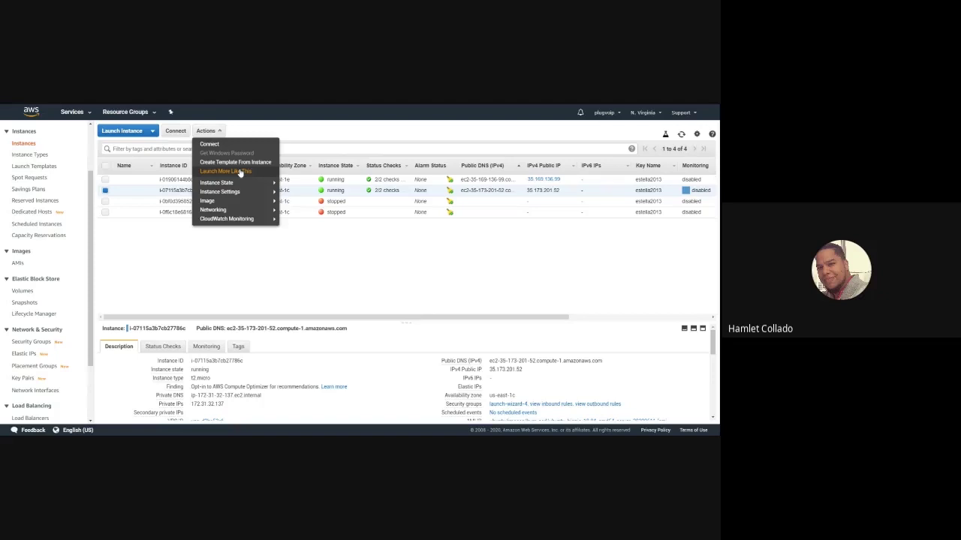
{"action": "mouse_move", "coordinate": [274, 210]}
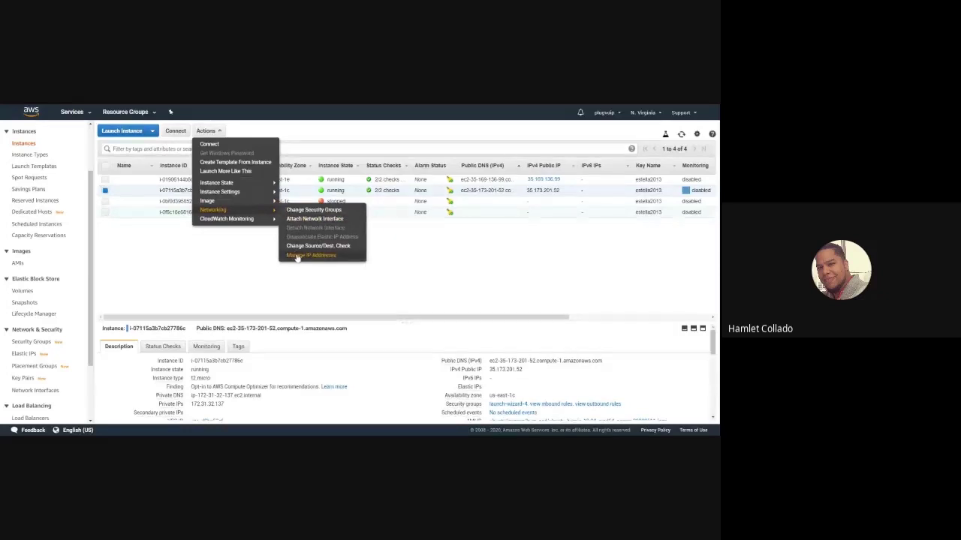
{"action": "left_click", "coordinate": [297, 257]}
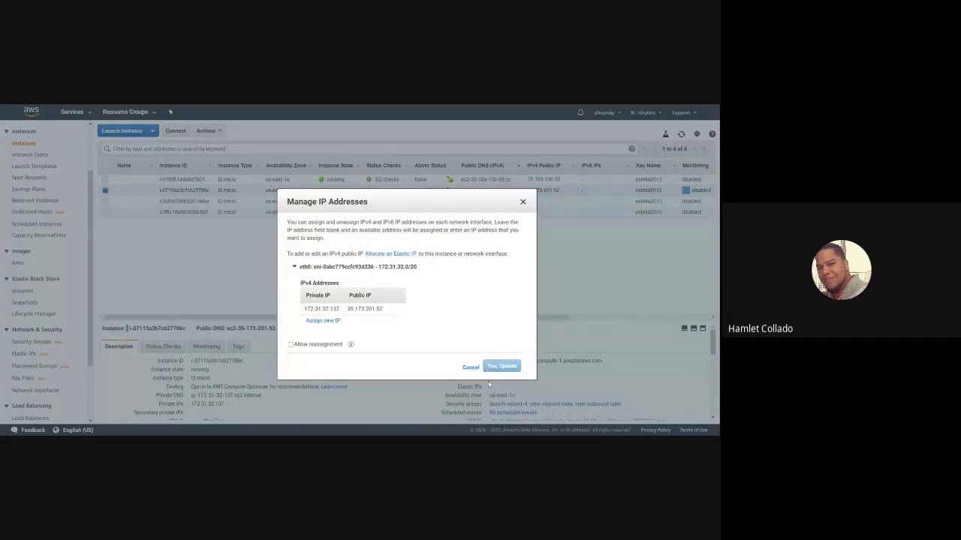
{"action": "left_click", "coordinate": [471, 368]}
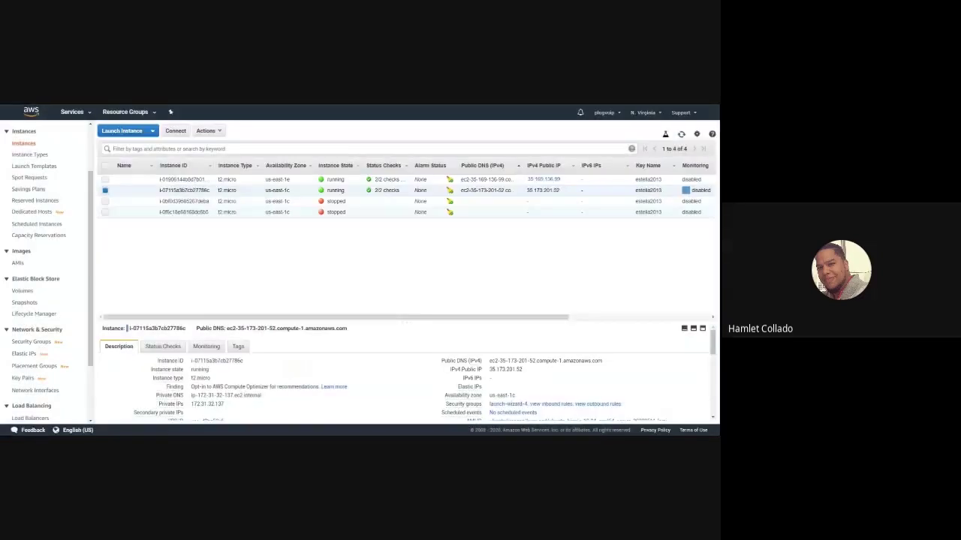
{"action": "left_click", "coordinate": [24, 354]}
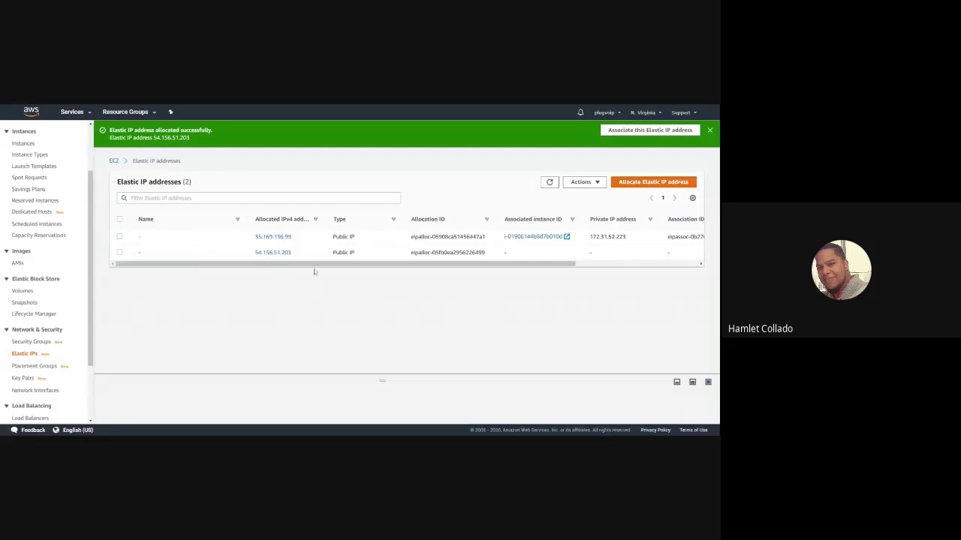
- Select Elastic IP 54.156.51.203 and open its Associate Elastic IP address form
{"action": "left_click", "coordinate": [119, 253]}
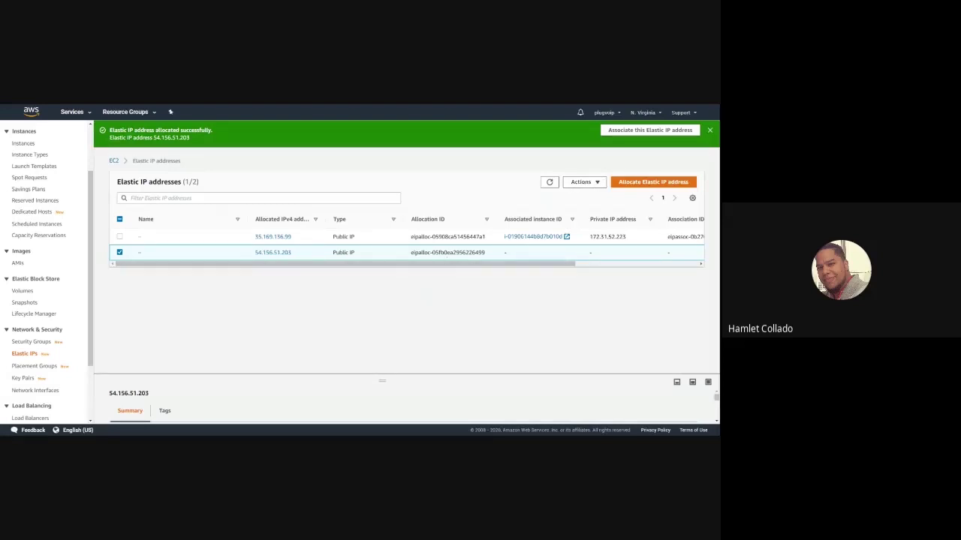
{"action": "left_click_drag", "start_coordinate": [479, 263], "coordinate": [436, 267]}
{"action": "left_click", "coordinate": [598, 182]}
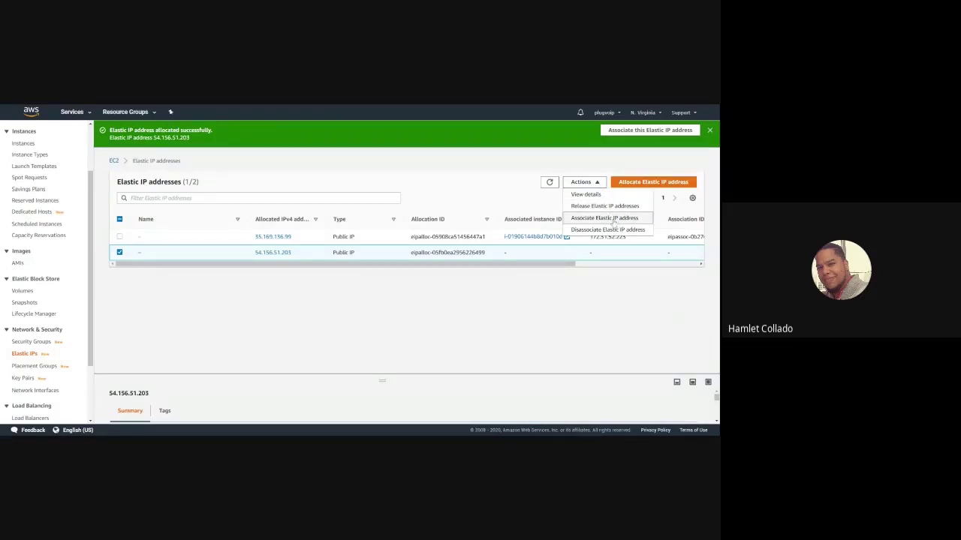
{"action": "left_click", "coordinate": [611, 223]}
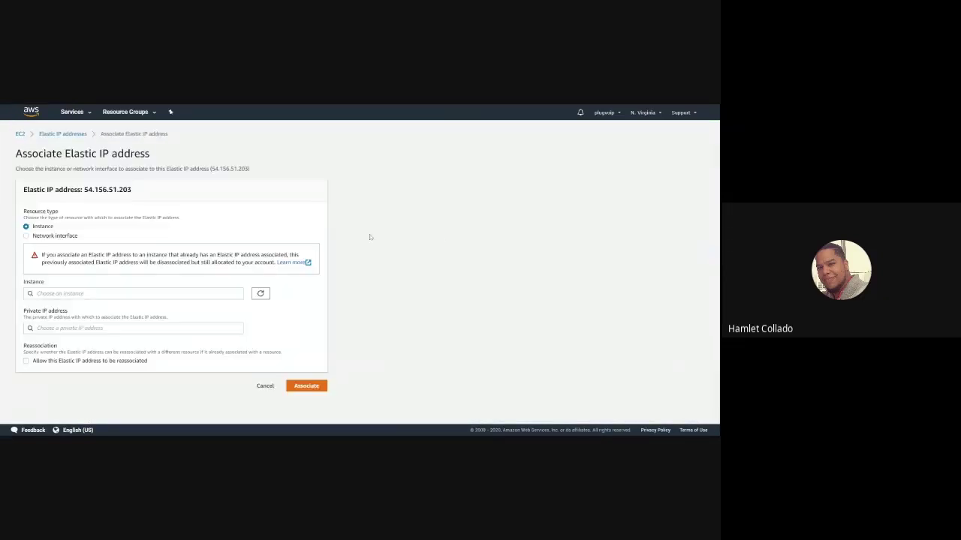
{"action": "left_click", "coordinate": [69, 293]}
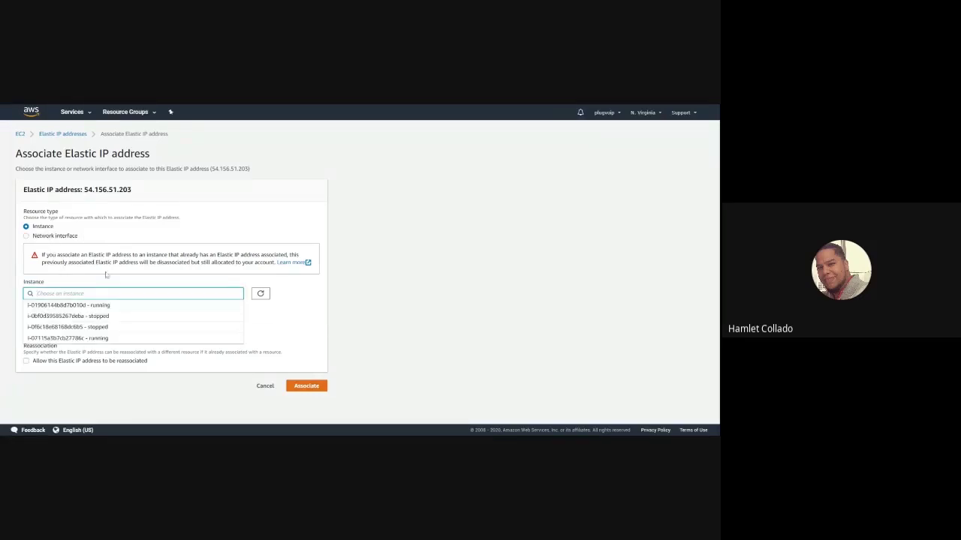
{"action": "left_click", "coordinate": [129, 235]}
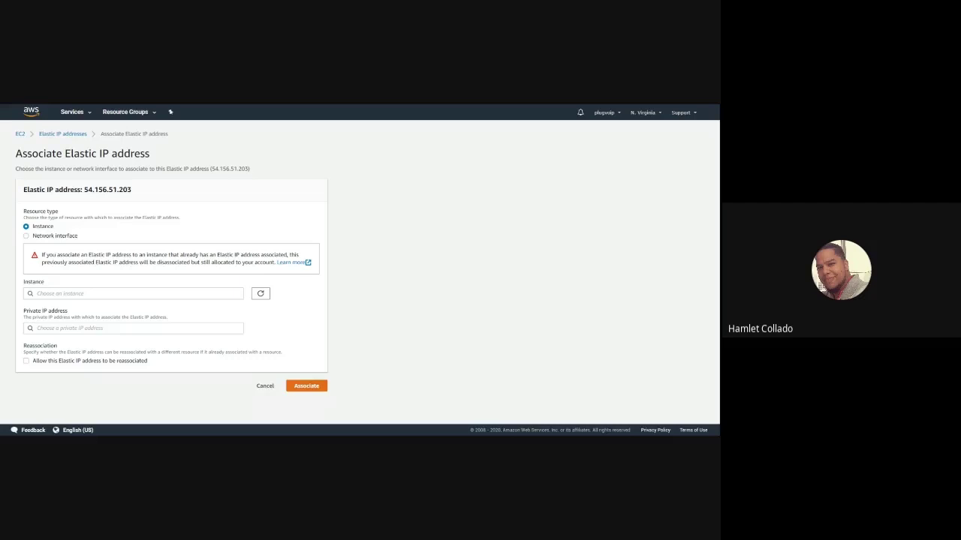
{"action": "left_click", "coordinate": [229, 294]}
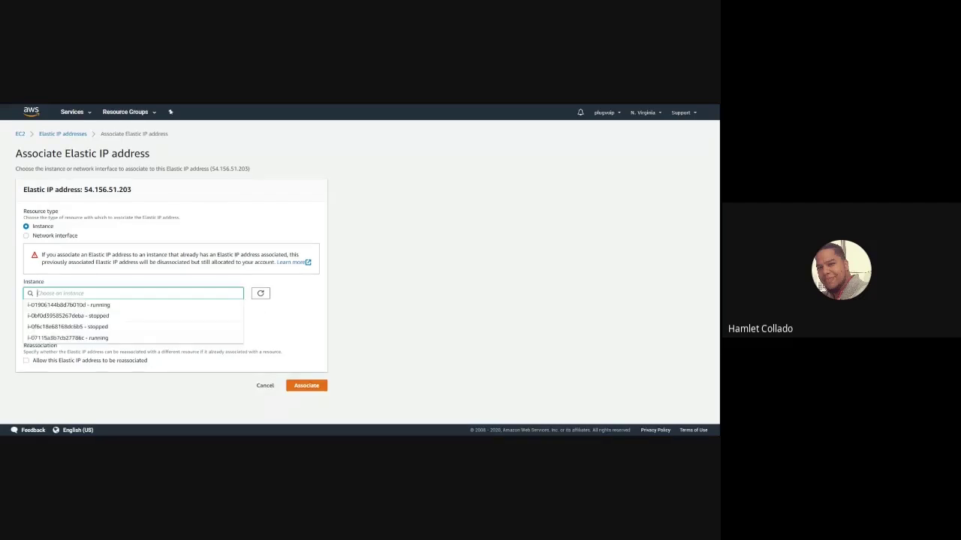
{"action": "left_click", "coordinate": [291, 323]}
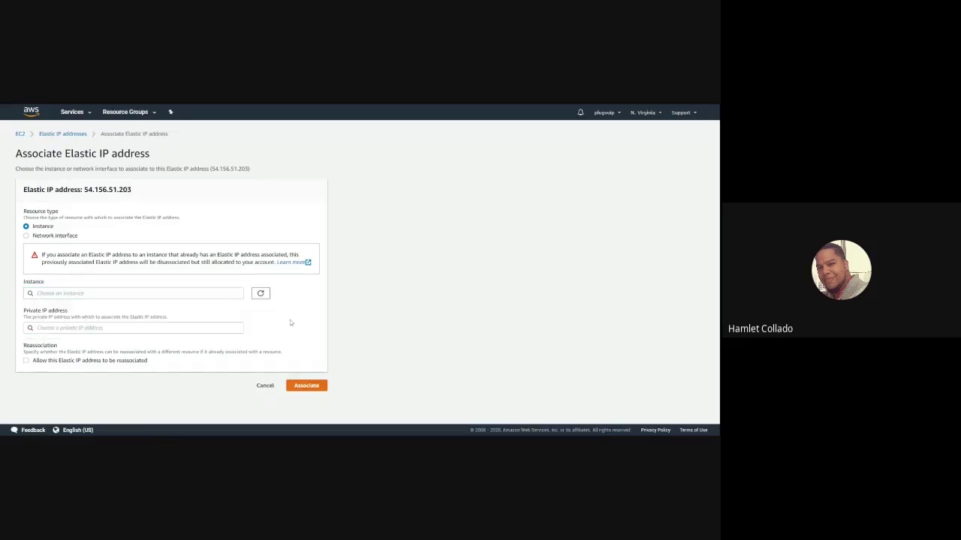
- Associate it with instance i-07115a3b7cb27786c at private IP 172.31.32.137
{"action": "left_click", "coordinate": [133, 328]}
{"action": "type", "text": "i-07115a3b7cb27786c"}
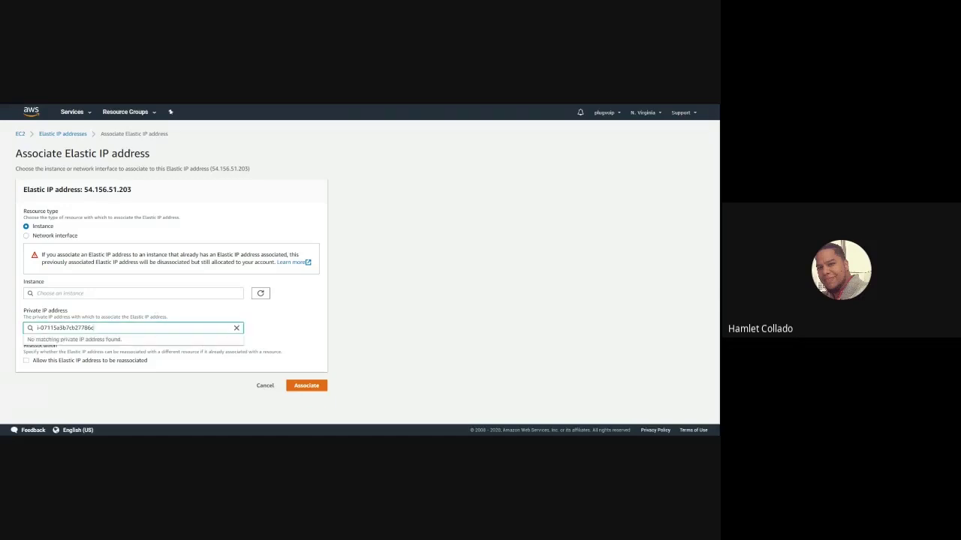
{"action": "left_click", "coordinate": [135, 292]}
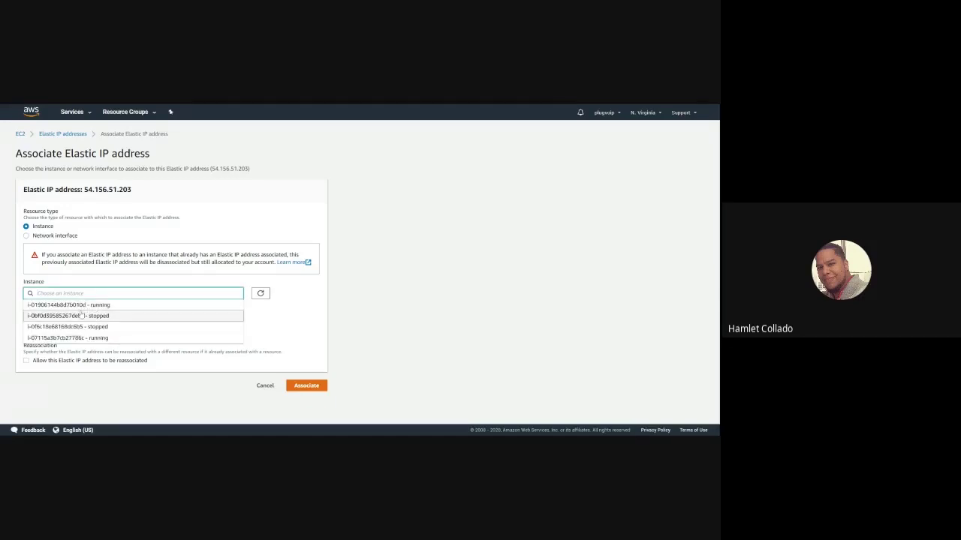
{"action": "left_click", "coordinate": [85, 340]}
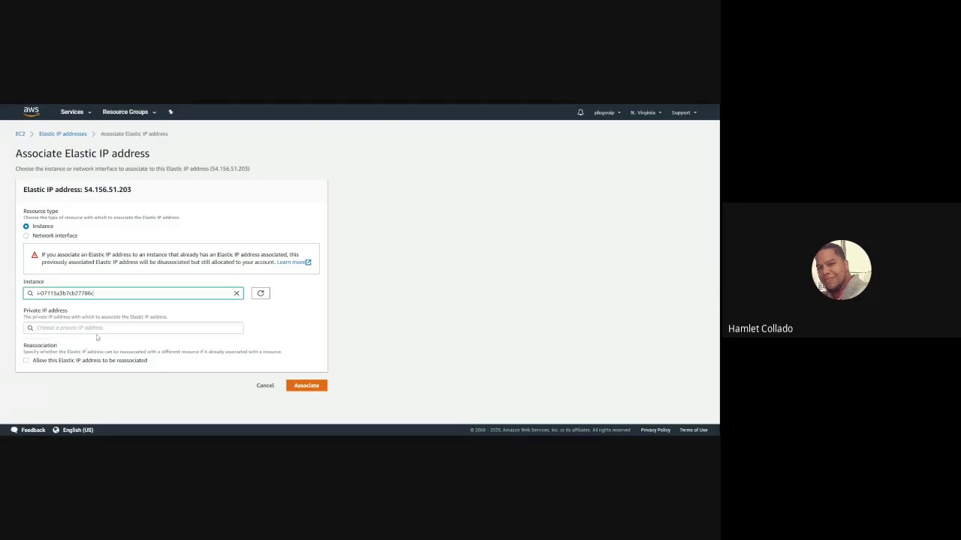
{"action": "left_click", "coordinate": [136, 328]}
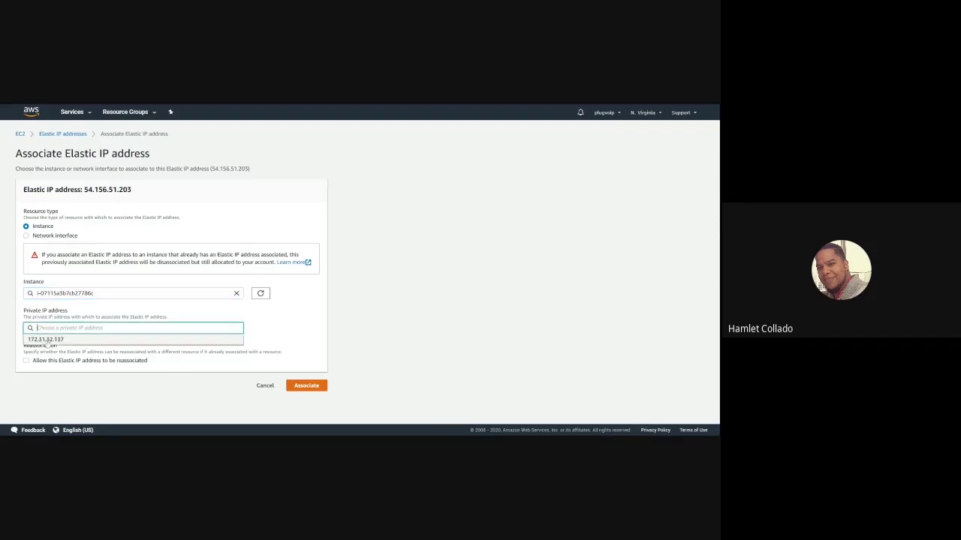
{"action": "left_click", "coordinate": [55, 340]}
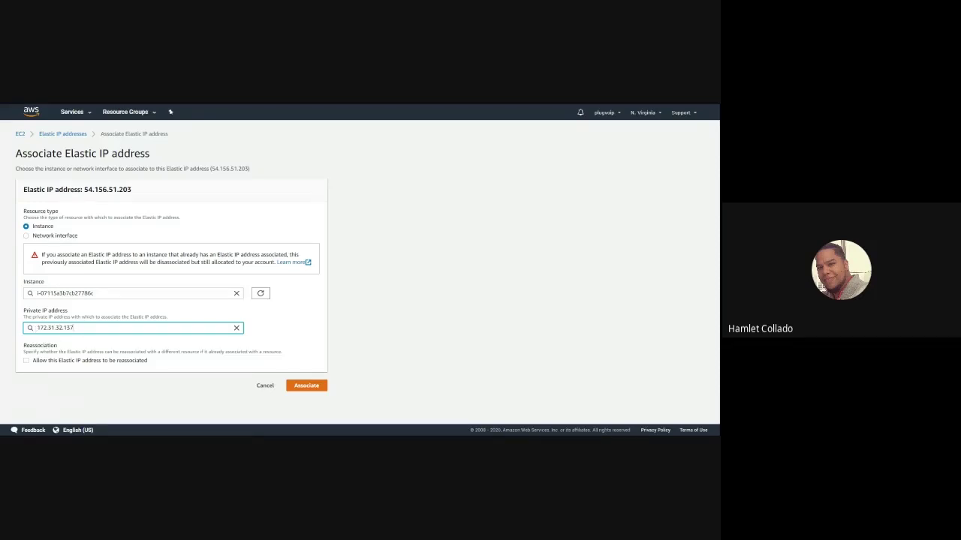
{"action": "left_click", "coordinate": [307, 387]}
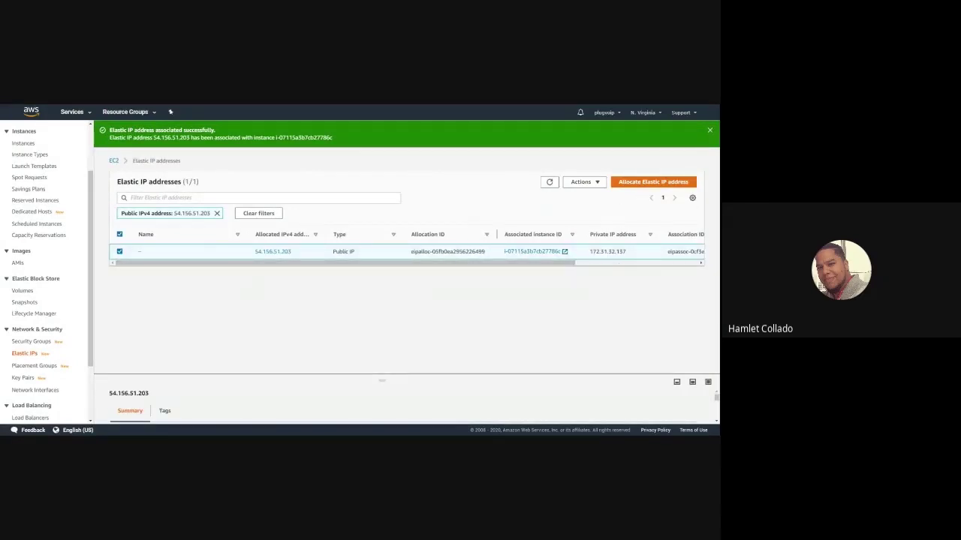
- Copy the second running instance's public IPv4 address 54.156.51.203 from the EC2 Instances list
{"action": "left_click", "coordinate": [217, 213]}
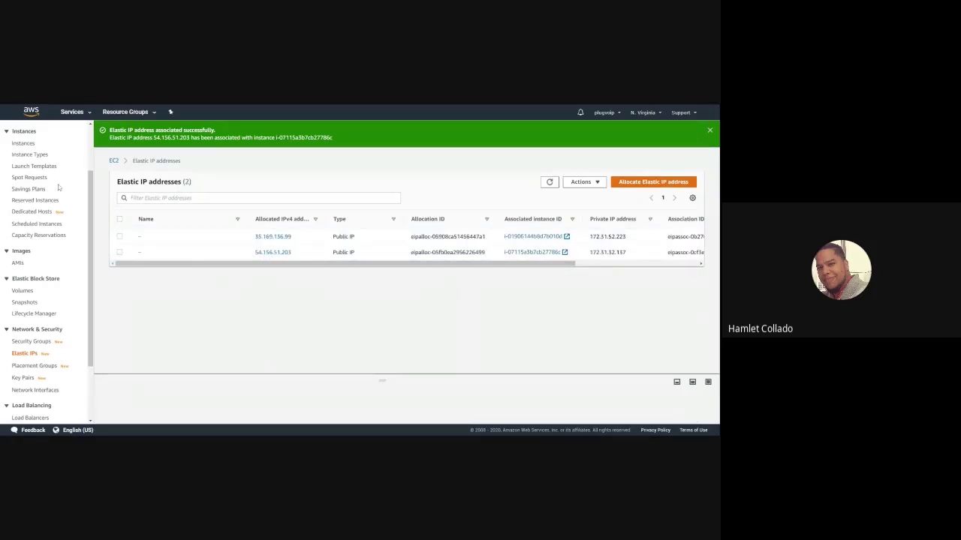
{"action": "left_click", "coordinate": [30, 144]}
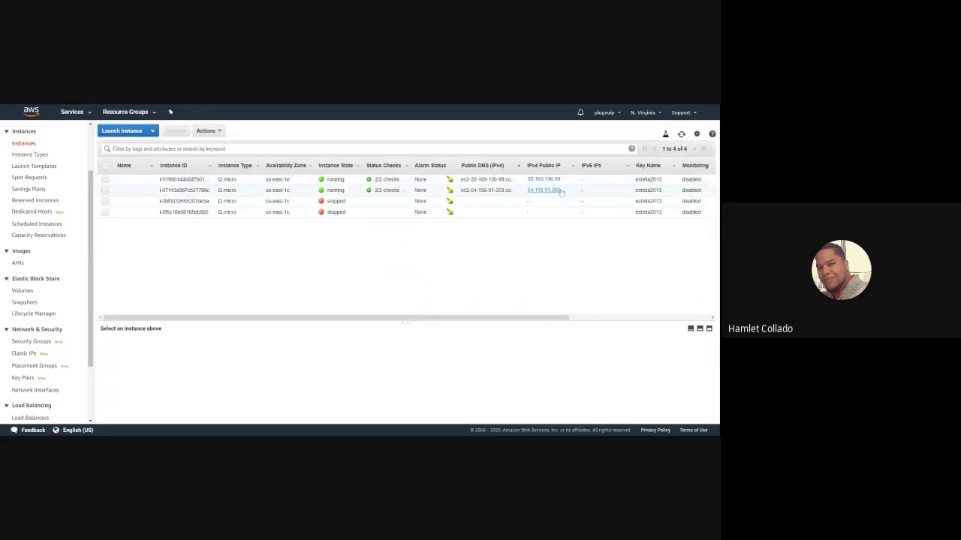
{"action": "left_click_drag", "start_coordinate": [563, 191], "coordinate": [529, 193]}
{"action": "left_click", "coordinate": [533, 196]}
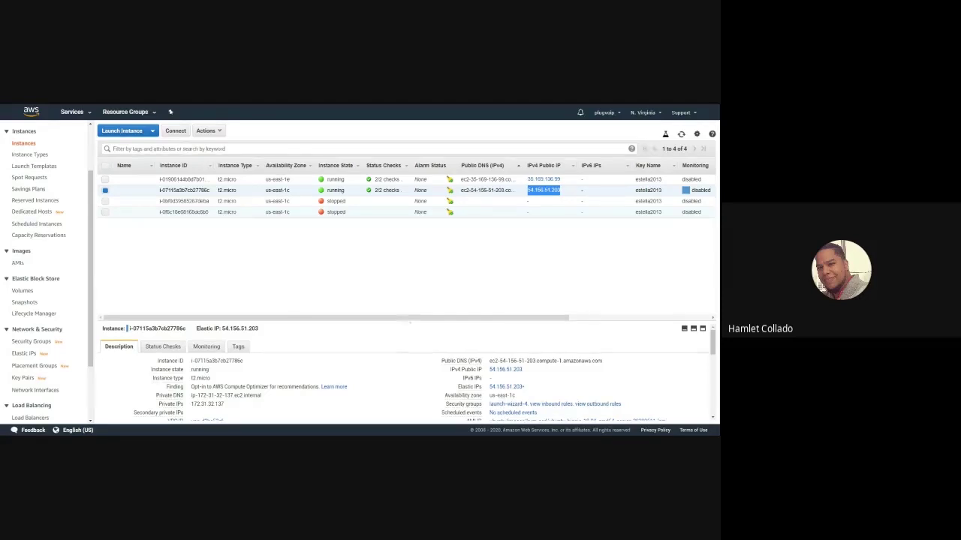
{"action": "right_click", "coordinate": [536, 189]}
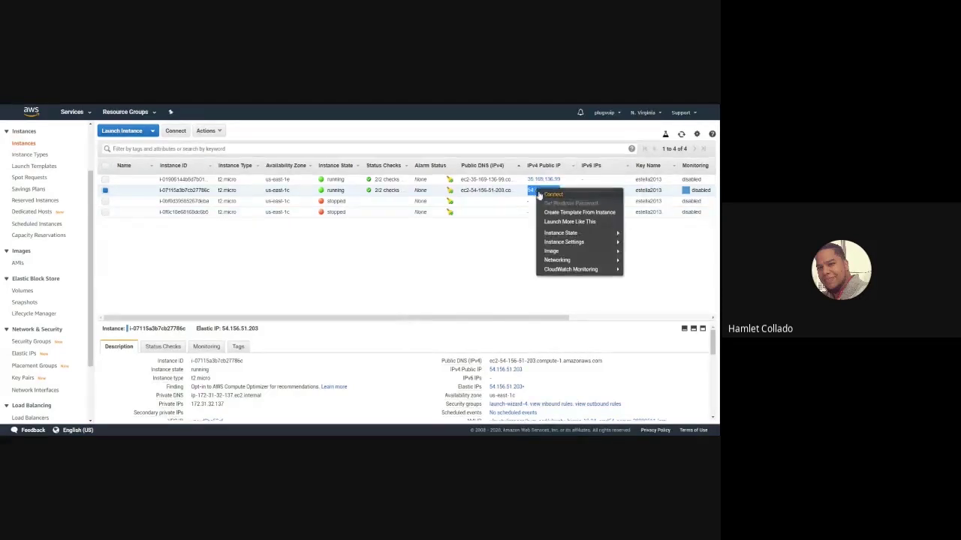
{"action": "left_click", "coordinate": [509, 233]}
{"action": "left_click_drag", "start_coordinate": [528, 189], "coordinate": [563, 192]}
{"action": "key", "text": "ctrl+c"}
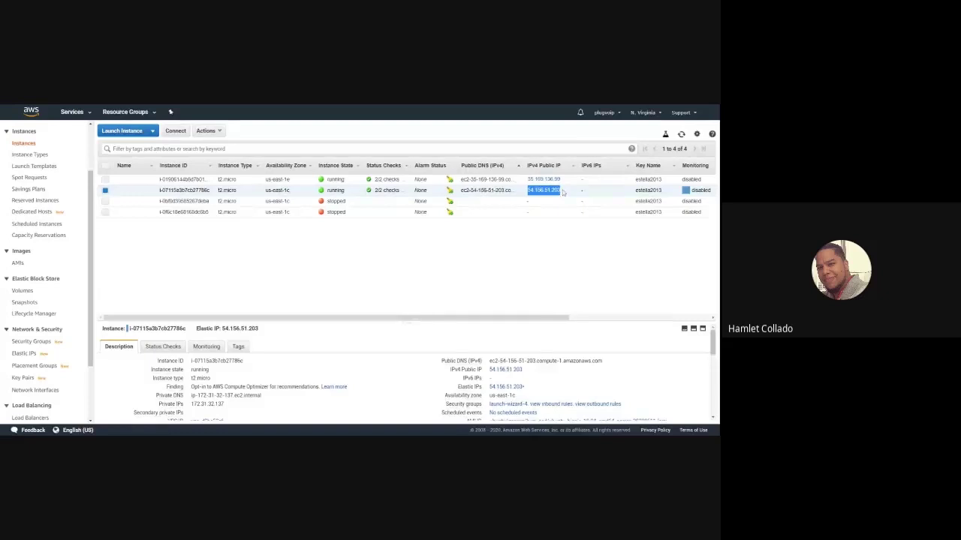
{"action": "left_click", "coordinate": [214, 106]}
- Create the voice4 A record in colladotelecom.xyz pointing to 54.156.51.203
{"action": "left_click", "coordinate": [188, 105]}
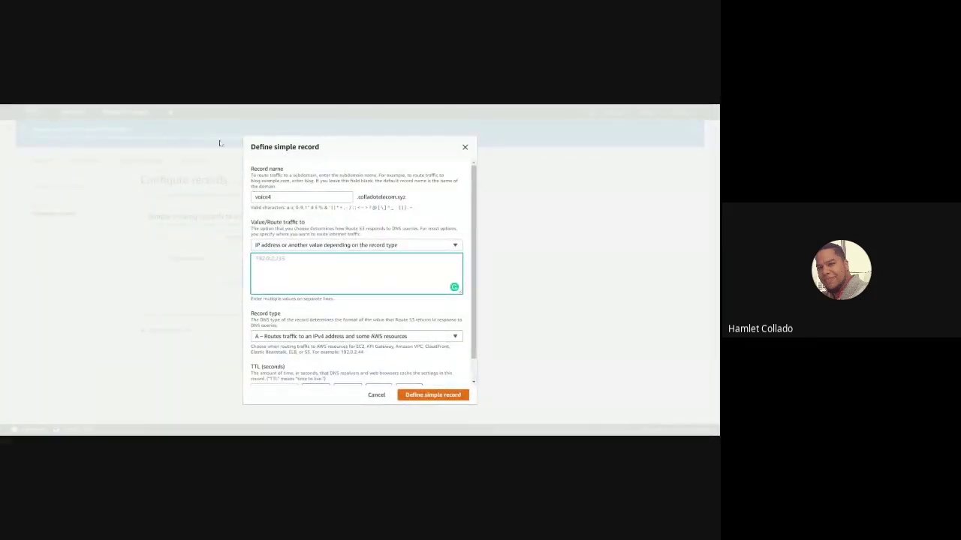
{"action": "double_click", "coordinate": [264, 196]}
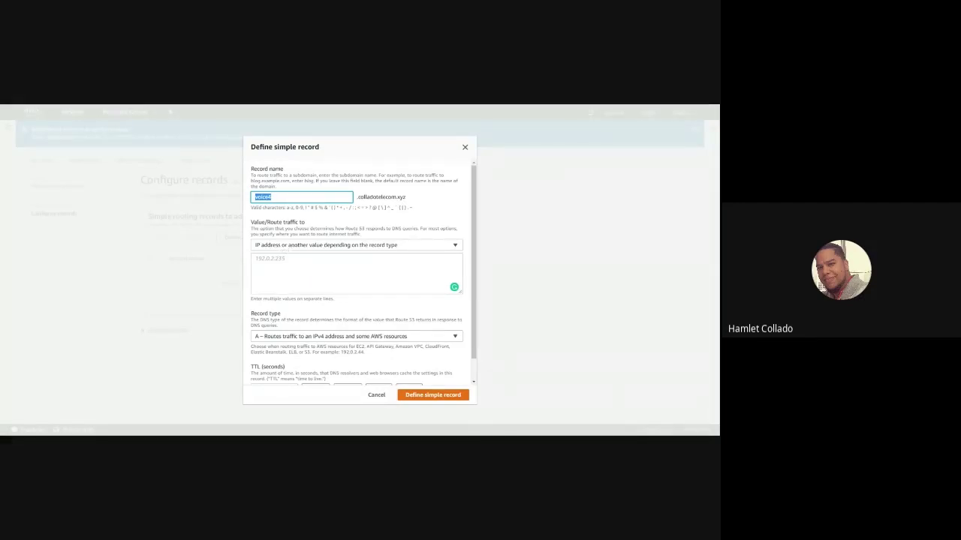
{"action": "left_click", "coordinate": [255, 258]}
{"action": "key", "text": "ctrl+v"}
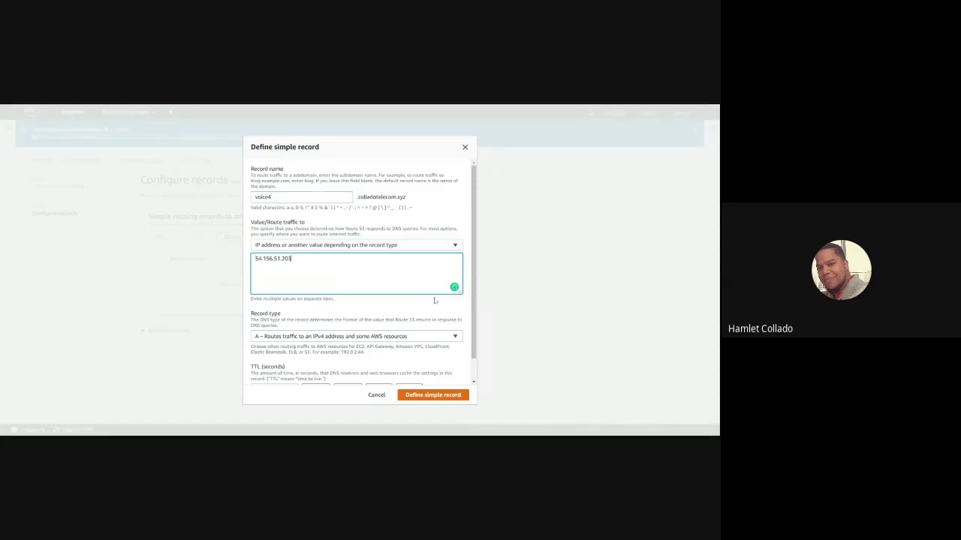
{"action": "scroll", "coordinate": [433, 301], "scroll_direction": "down", "scroll_amount": 1}
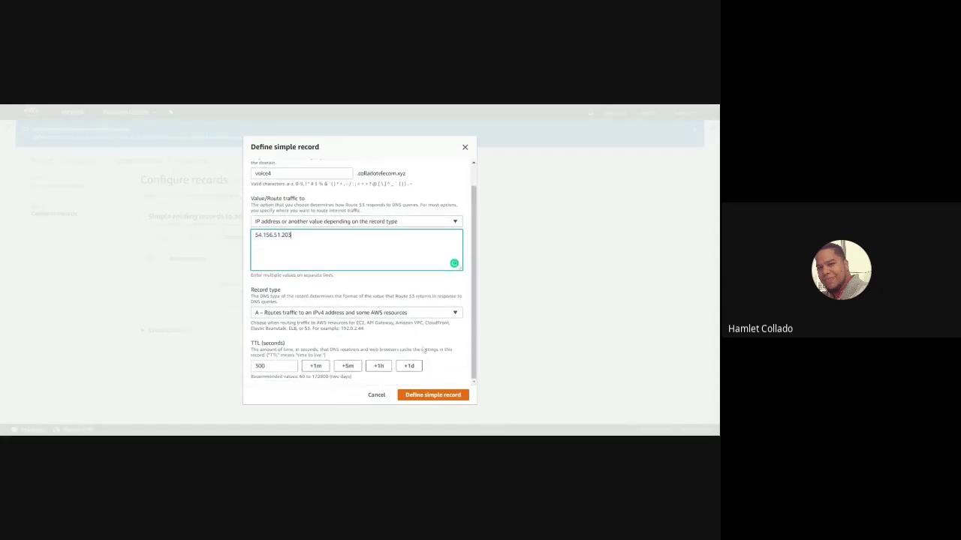
{"action": "left_click", "coordinate": [433, 395]}
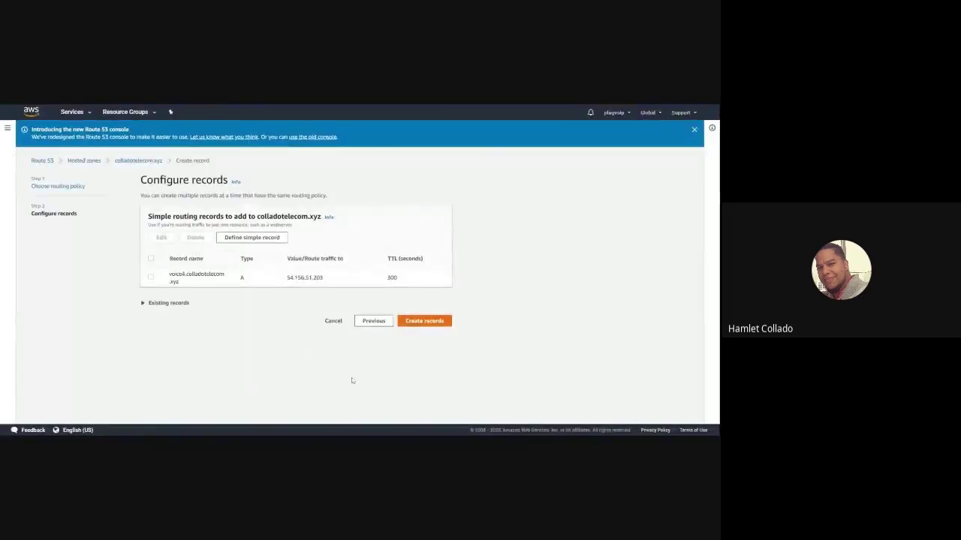
{"action": "left_click", "coordinate": [425, 321]}
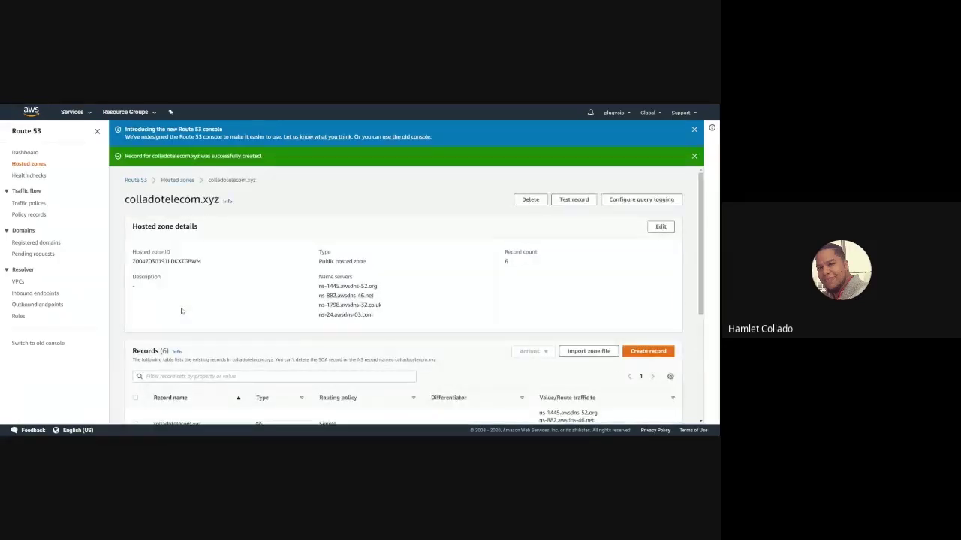
- Copy the new voice4.colladotelecom.xyz record name from the hosted zone's records list
{"action": "scroll", "coordinate": [225, 301], "scroll_direction": "down", "scroll_amount": 3}
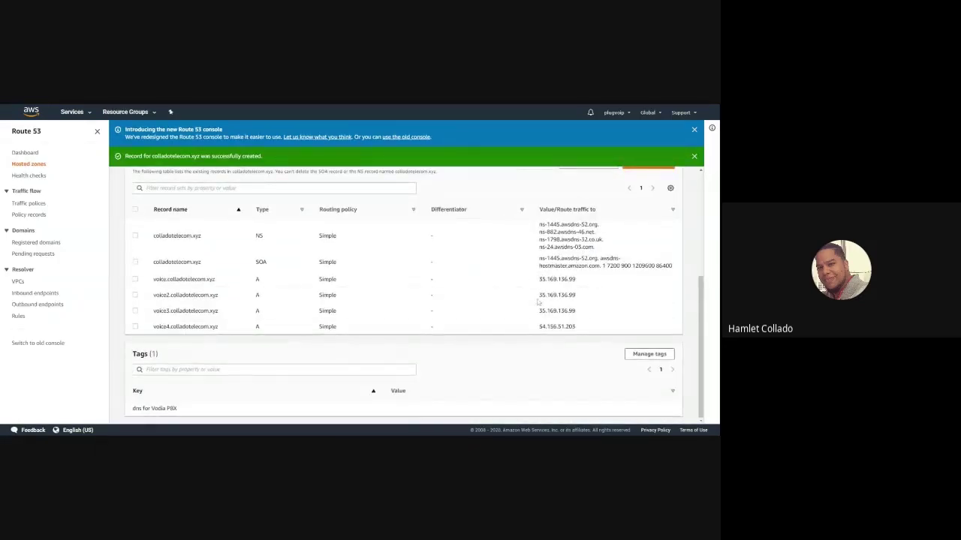
{"action": "left_click_drag", "start_coordinate": [540, 326], "coordinate": [576, 327]}
{"action": "left_click_drag", "start_coordinate": [221, 330], "coordinate": [155, 327]}
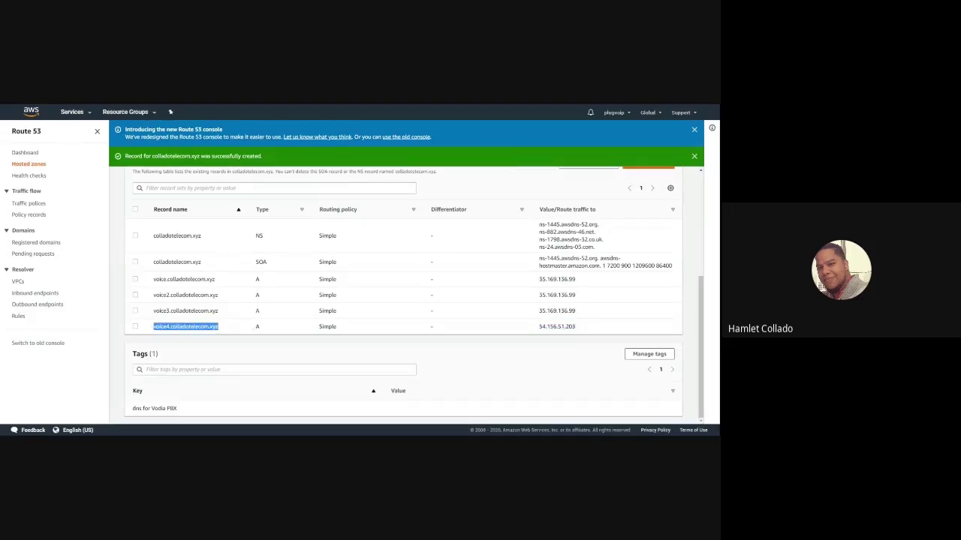
{"action": "key", "text": "alt+Tab"}
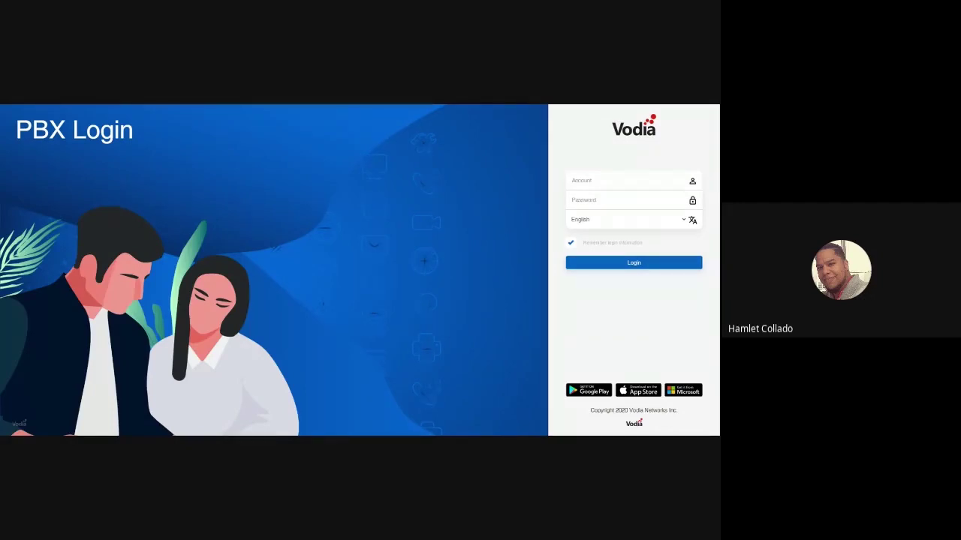
- Log in to the Vodia PBX with the admin account
{"action": "left_click", "coordinate": [609, 177]}
{"action": "type", "text": "admin"}
{"action": "key", "text": "Return"}
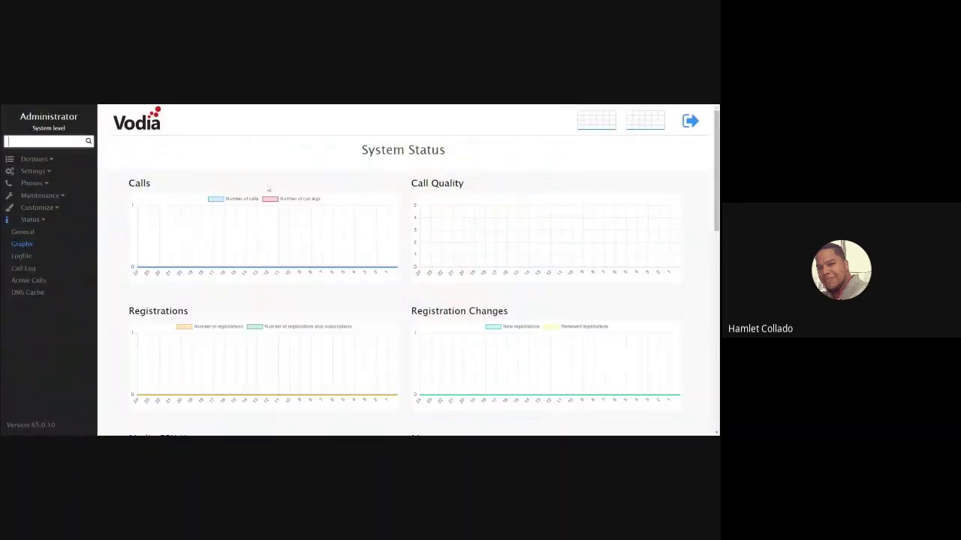
- Open the Domains list and expand the Settings and General sidebar groups
{"action": "left_click", "coordinate": [23, 159]}
{"action": "left_click", "coordinate": [19, 171]}
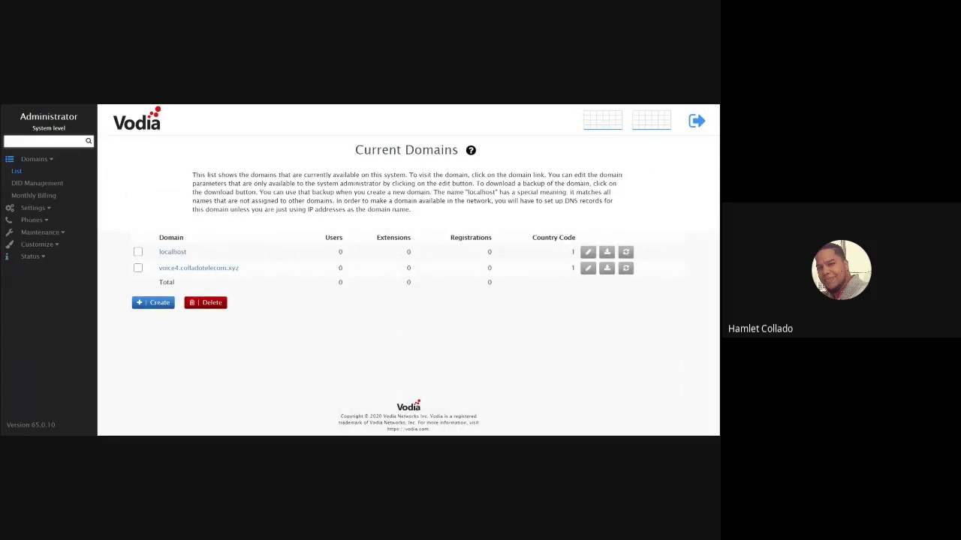
{"action": "left_click", "coordinate": [50, 208]}
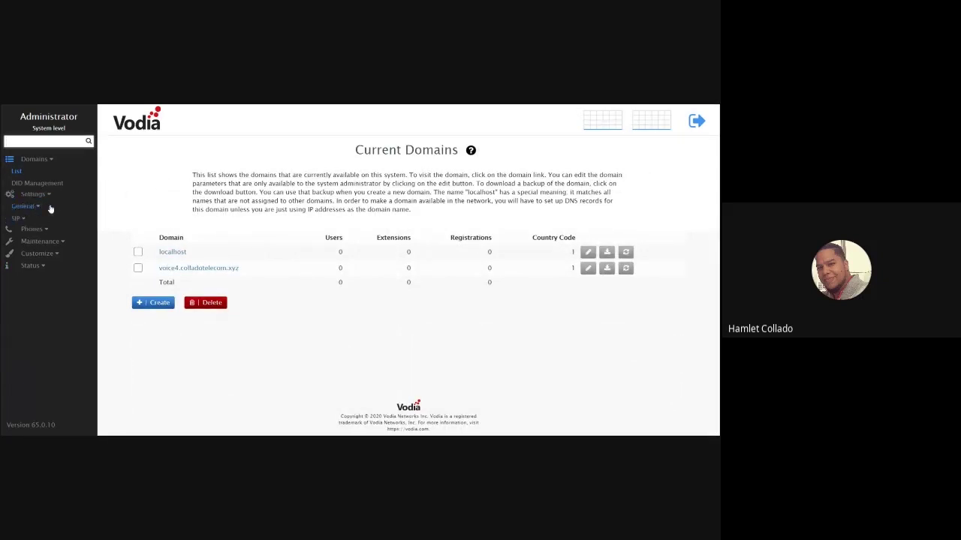
{"action": "left_click", "coordinate": [30, 184]}
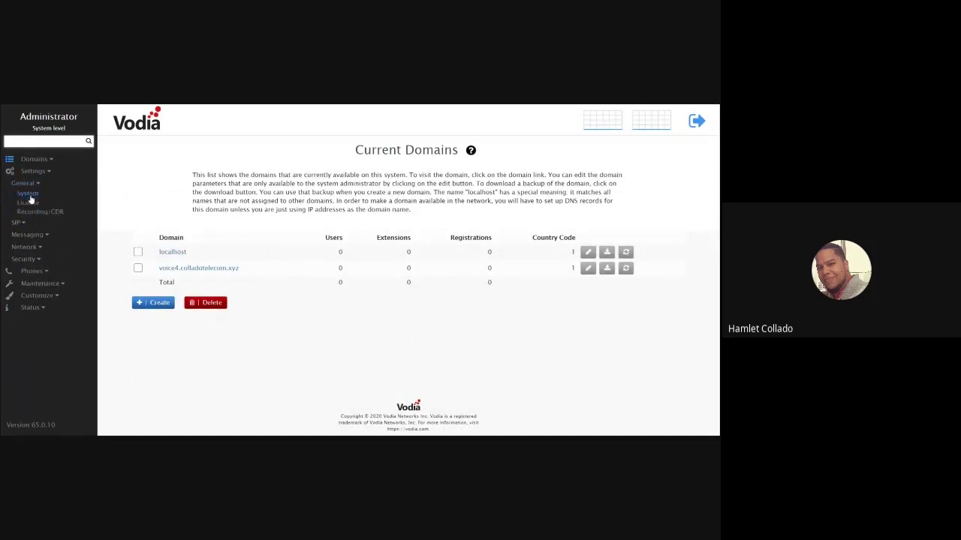
- Review the General System settings, then return to the Current Domains list
{"action": "left_click", "coordinate": [36, 198]}
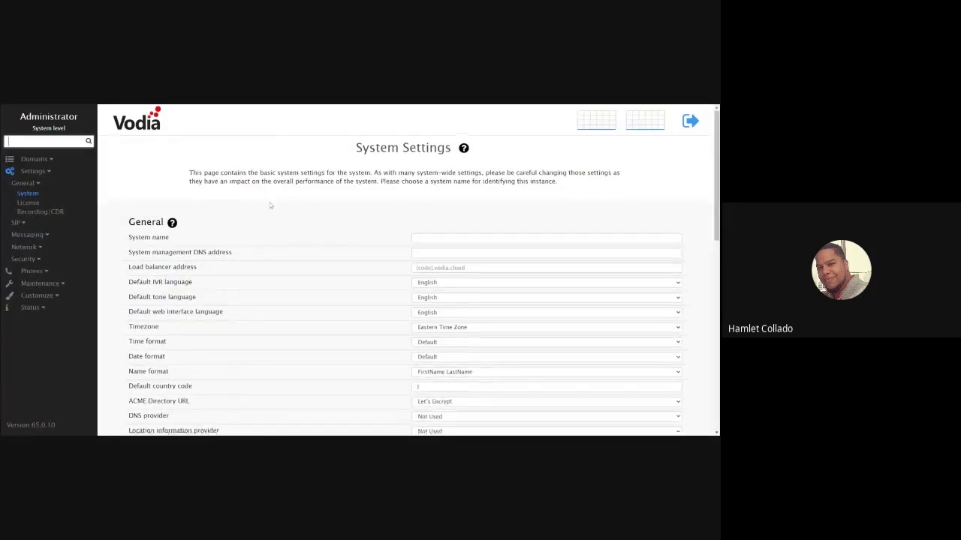
{"action": "scroll", "coordinate": [279, 205], "scroll_direction": "down", "scroll_amount": 3}
{"action": "scroll", "coordinate": [274, 202], "scroll_direction": "up", "scroll_amount": 3}
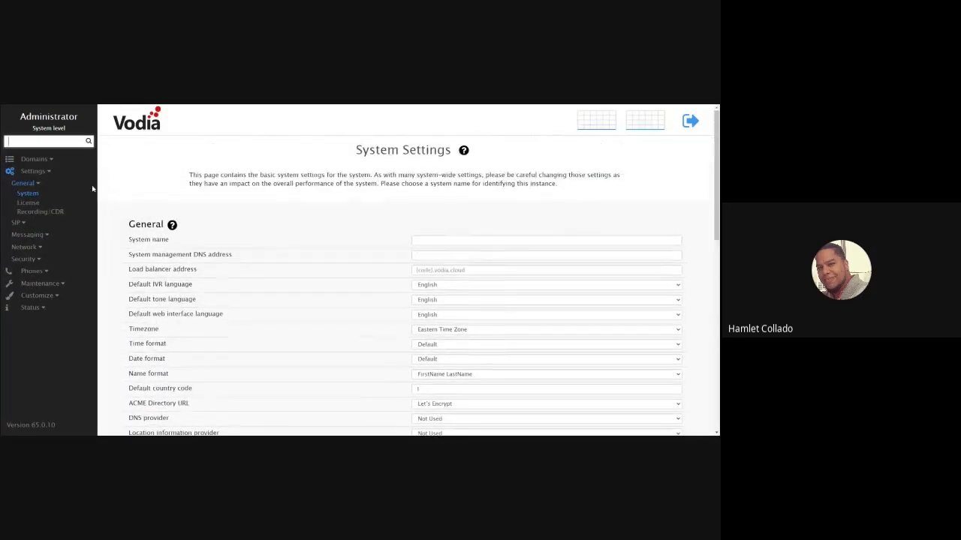
{"action": "left_click", "coordinate": [45, 161]}
{"action": "left_click", "coordinate": [45, 160]}
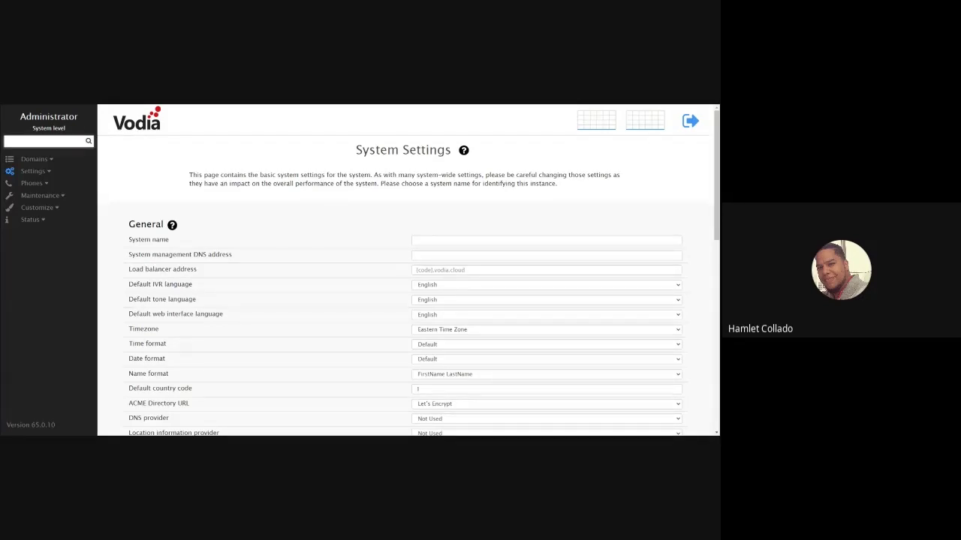
{"action": "left_click", "coordinate": [27, 160]}
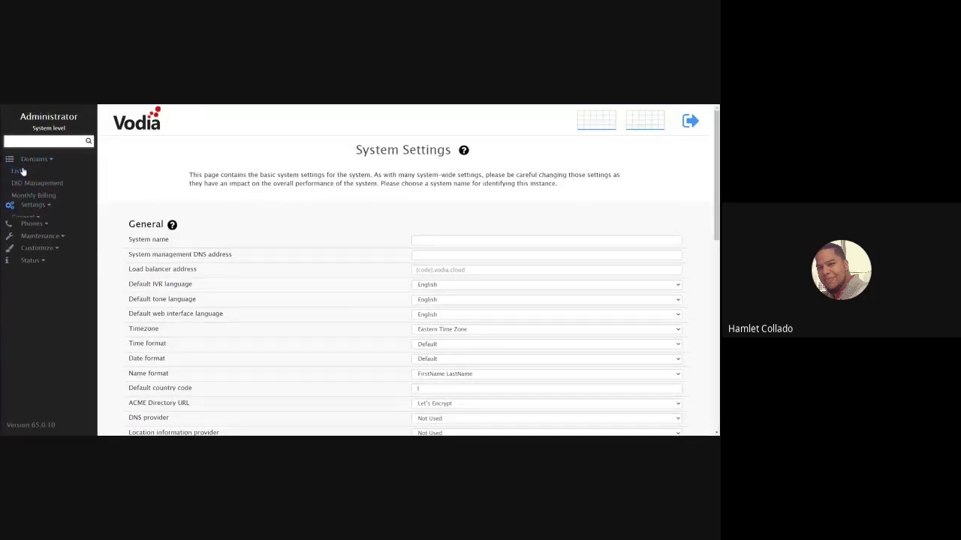
{"action": "left_click", "coordinate": [21, 171]}
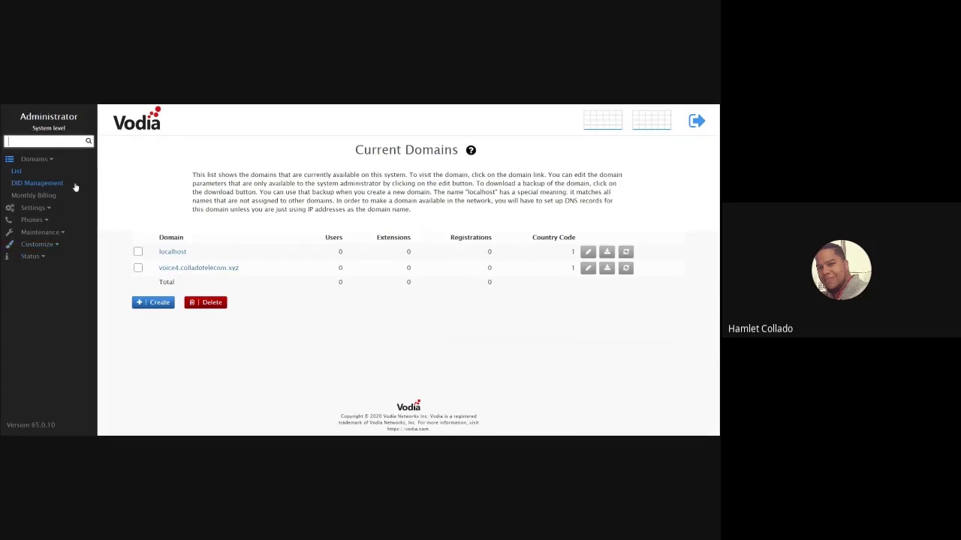
- Open the Certificates and private keys page under Security settings
{"action": "left_click", "coordinate": [46, 208]}
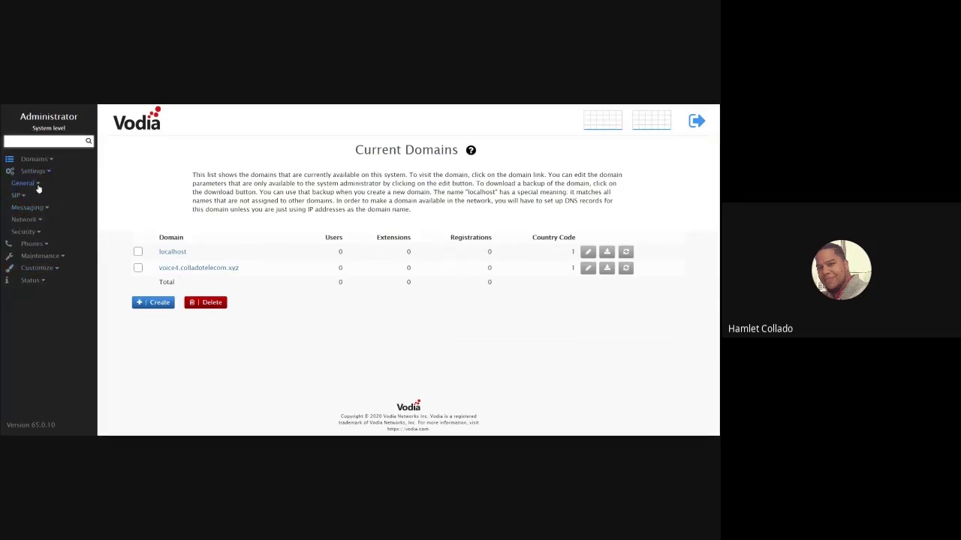
{"action": "left_click", "coordinate": [40, 232]}
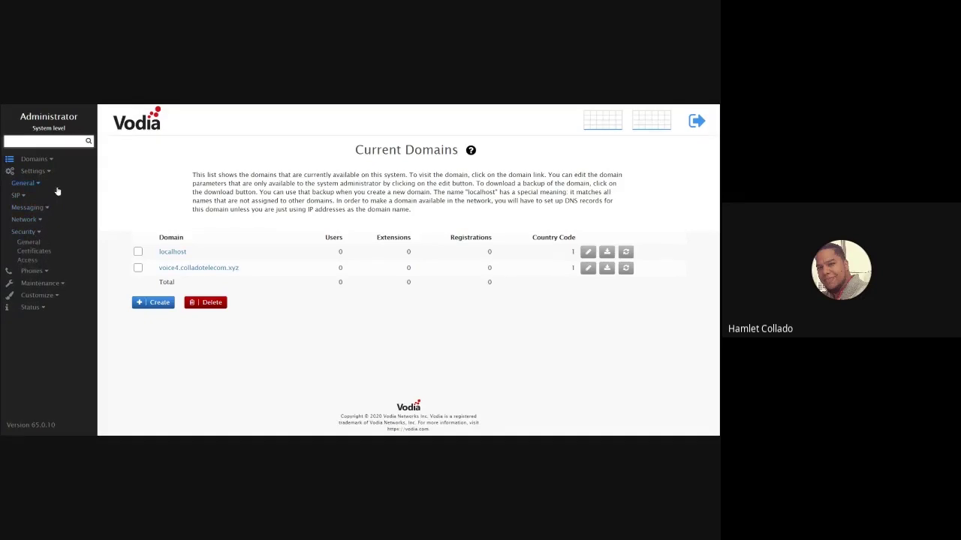
{"action": "left_click", "coordinate": [33, 251]}
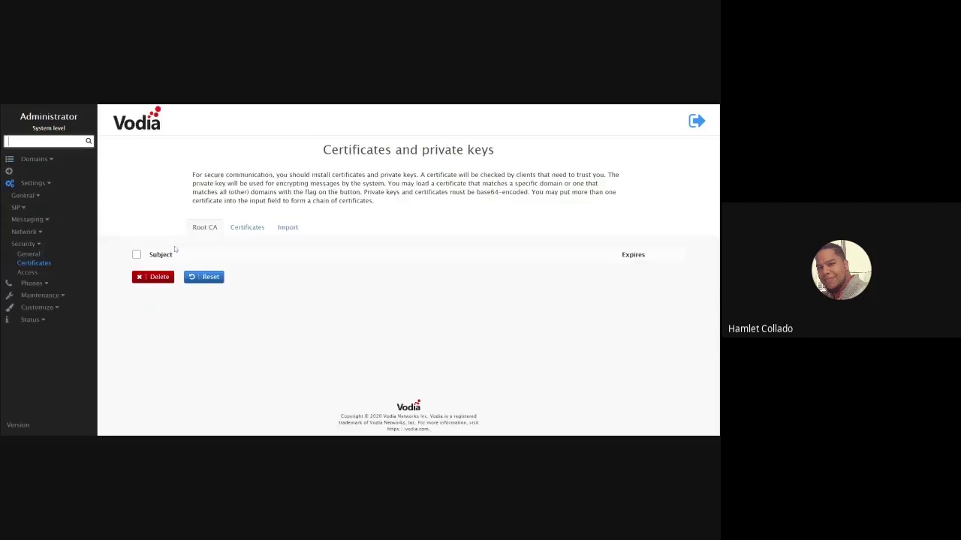
- Switch to the installed certificates view, then return to the Current Domains list
{"action": "left_click", "coordinate": [243, 228]}
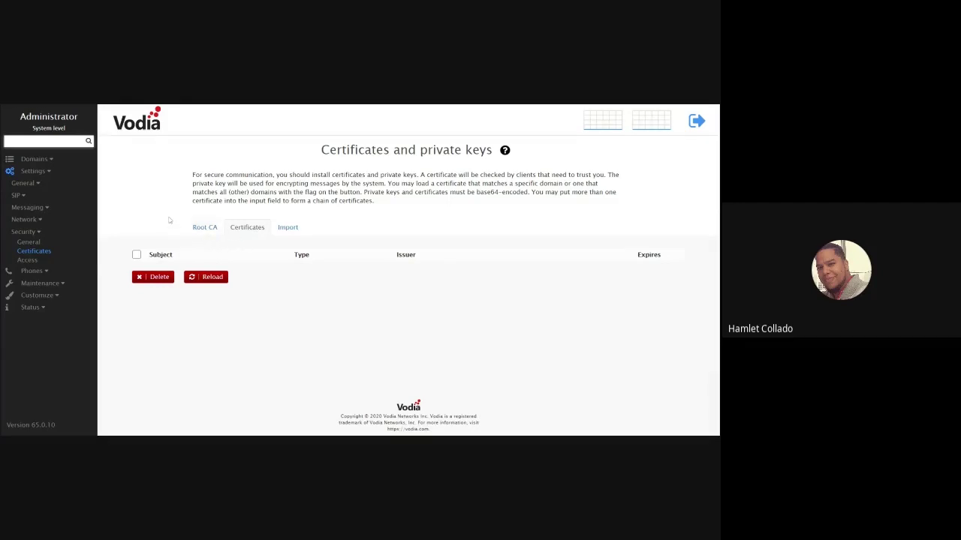
{"action": "left_click", "coordinate": [35, 160]}
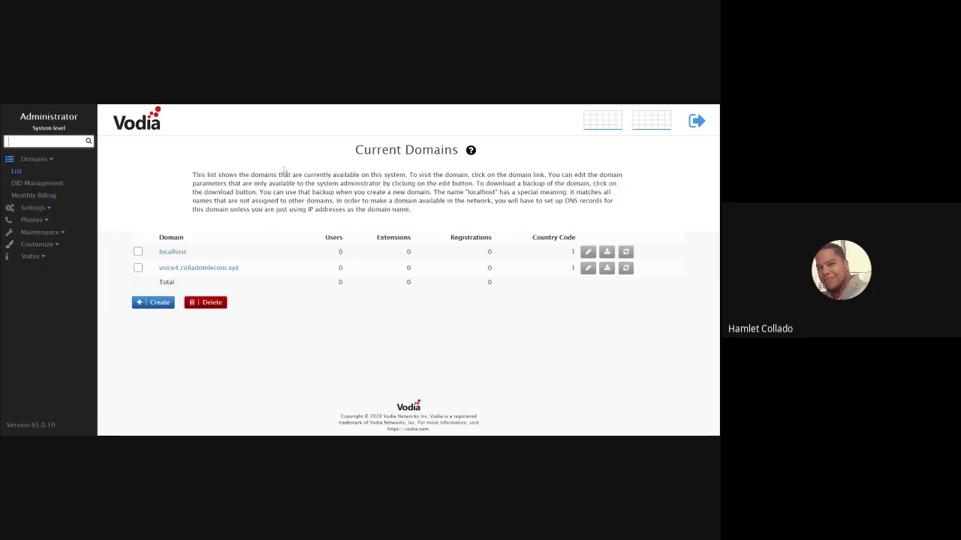
- Log out and log back in as administrator with the interface language set to Spanish
{"action": "left_click_drag", "start_coordinate": [20, 118], "coordinate": [79, 118]}
{"action": "left_click", "coordinate": [697, 121]}
{"action": "left_click", "coordinate": [603, 222]}
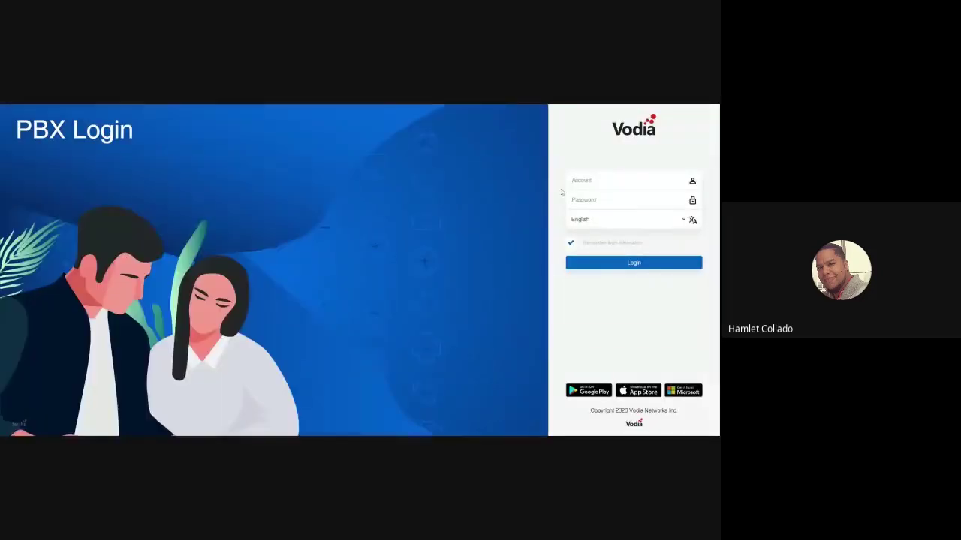
{"action": "left_click", "coordinate": [590, 329]}
{"action": "type", "text": "admin"}
{"action": "key", "text": "Return"}
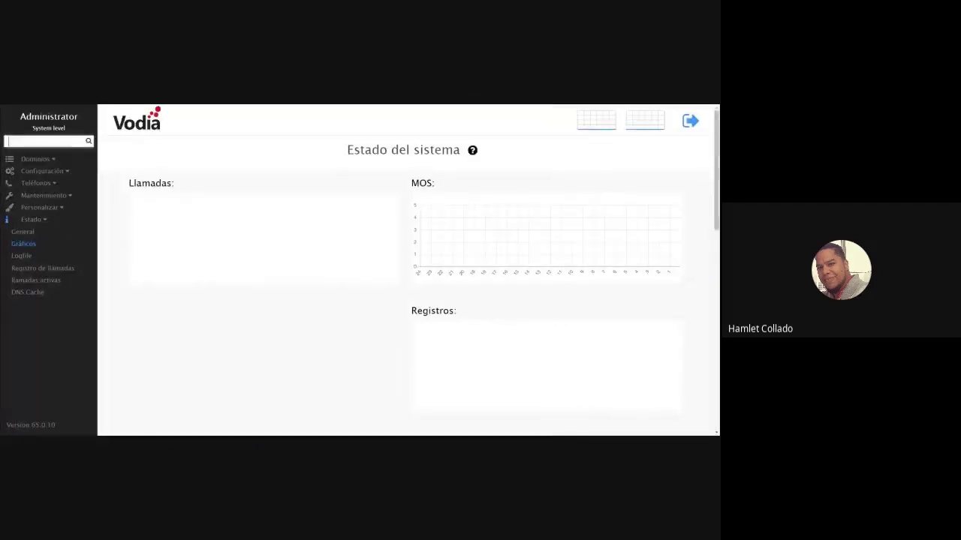
- Check the DID management page, then enter the voice4.colladotelecom.xyz domain from the domain list
{"action": "left_click", "coordinate": [27, 160]}
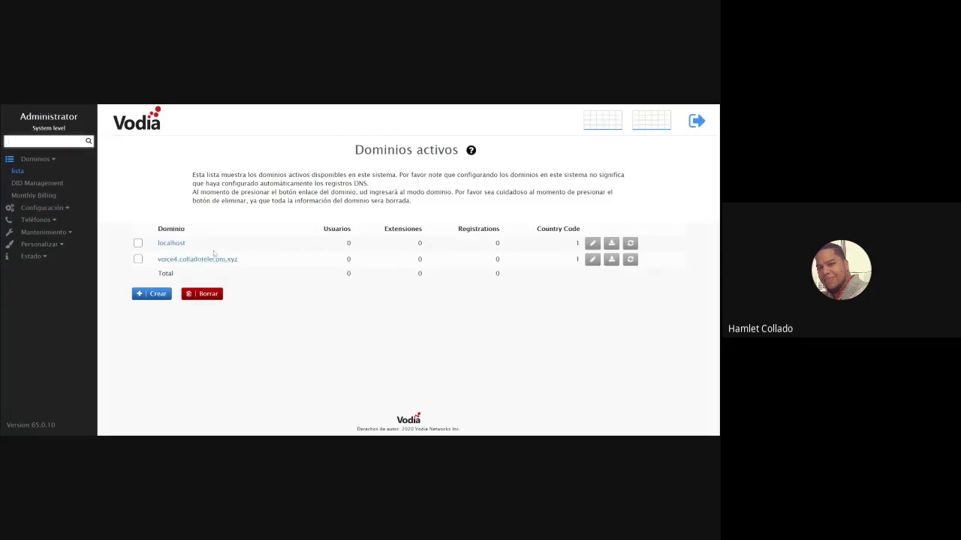
{"action": "double_click", "coordinate": [171, 245]}
{"action": "left_click", "coordinate": [35, 186]}
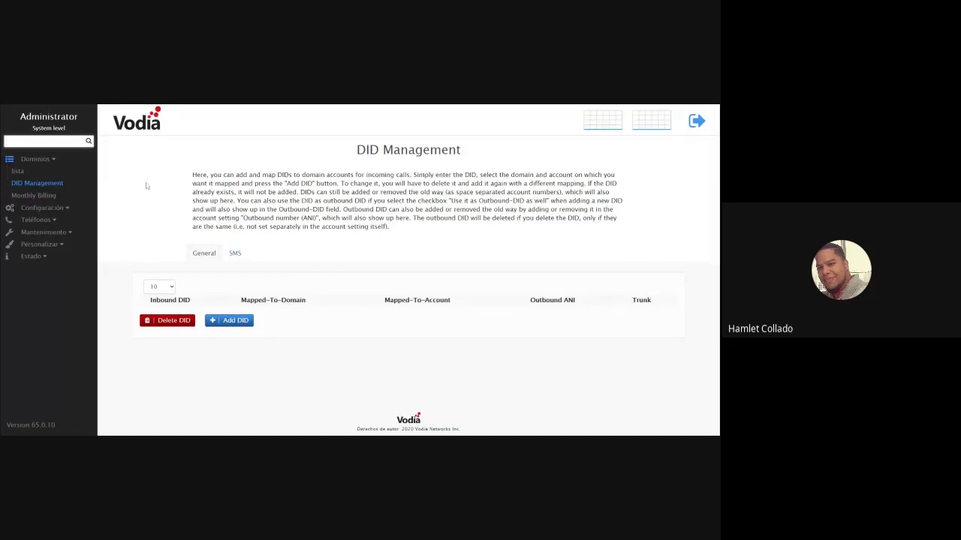
{"action": "left_click", "coordinate": [16, 172]}
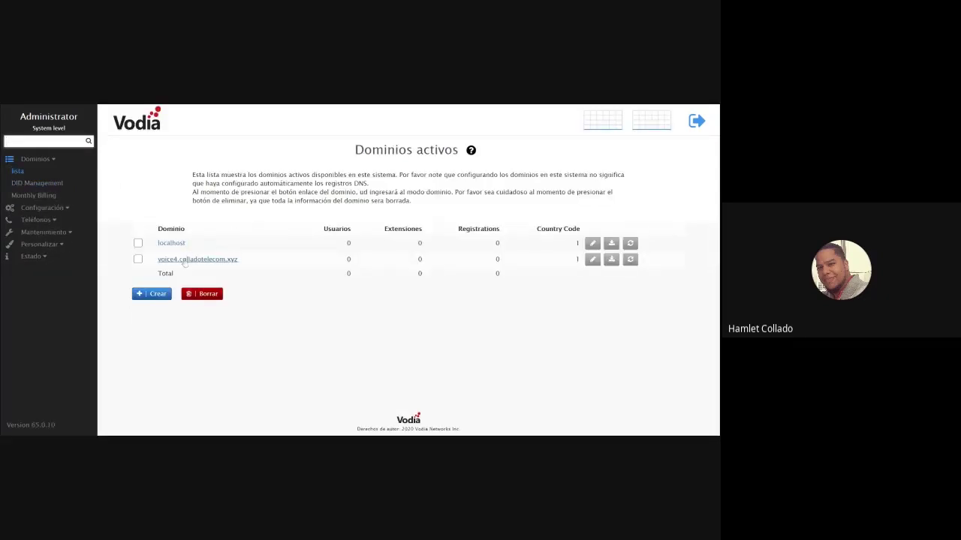
{"action": "left_click", "coordinate": [191, 261]}
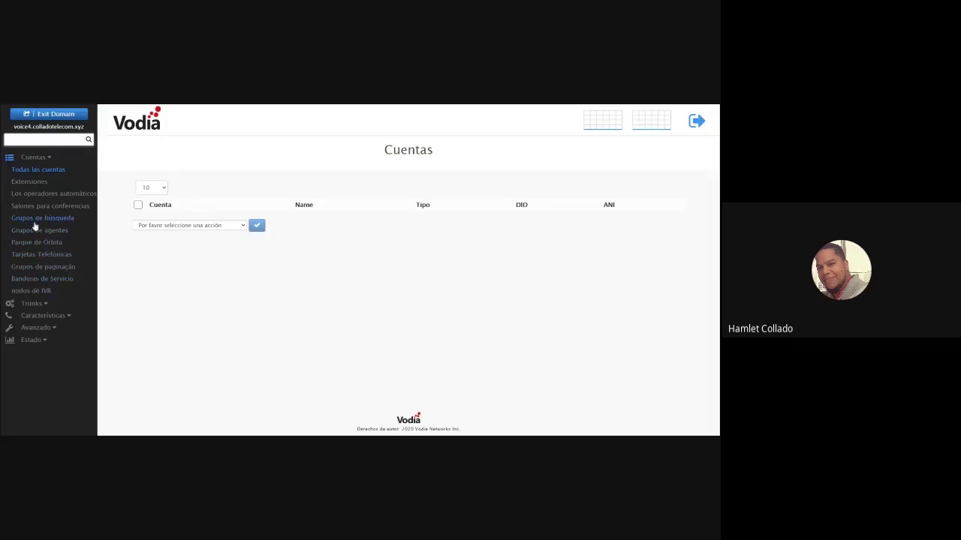
- Start a new extension with account 440 and enter the user's first name, last name and e-mail
{"action": "left_click", "coordinate": [30, 182]}
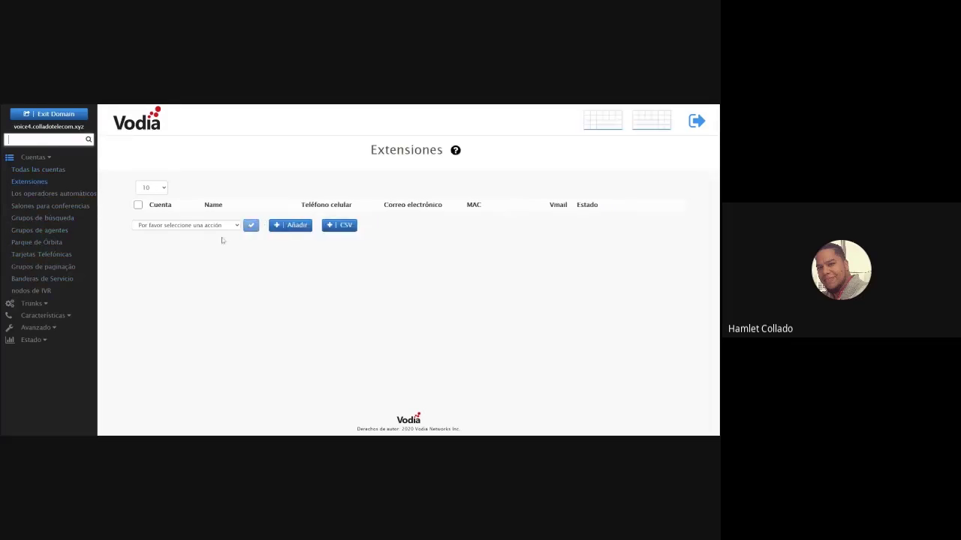
{"action": "left_click", "coordinate": [291, 225]}
{"action": "left_click", "coordinate": [371, 154]}
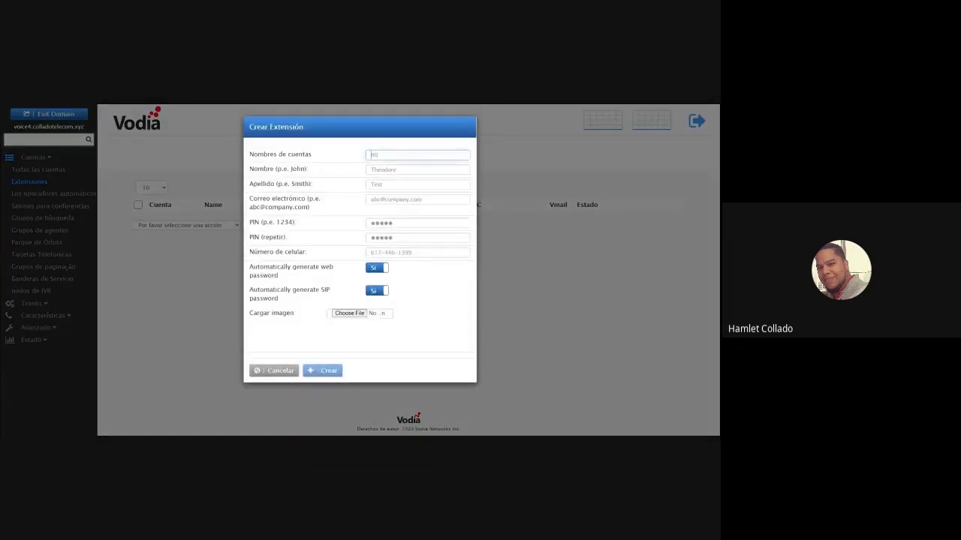
{"action": "type", "text": "440"}
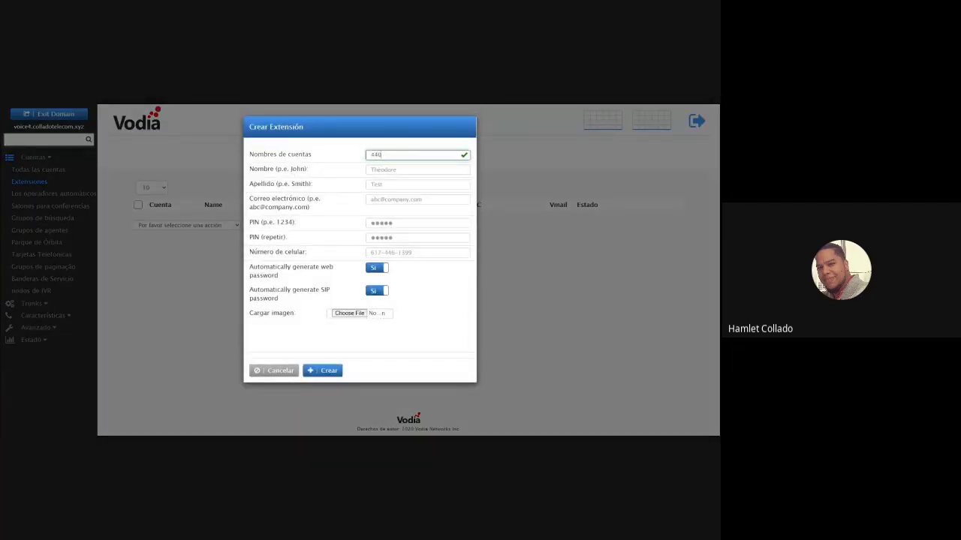
{"action": "key", "text": "Tab"}
{"action": "key", "text": "Tab"}
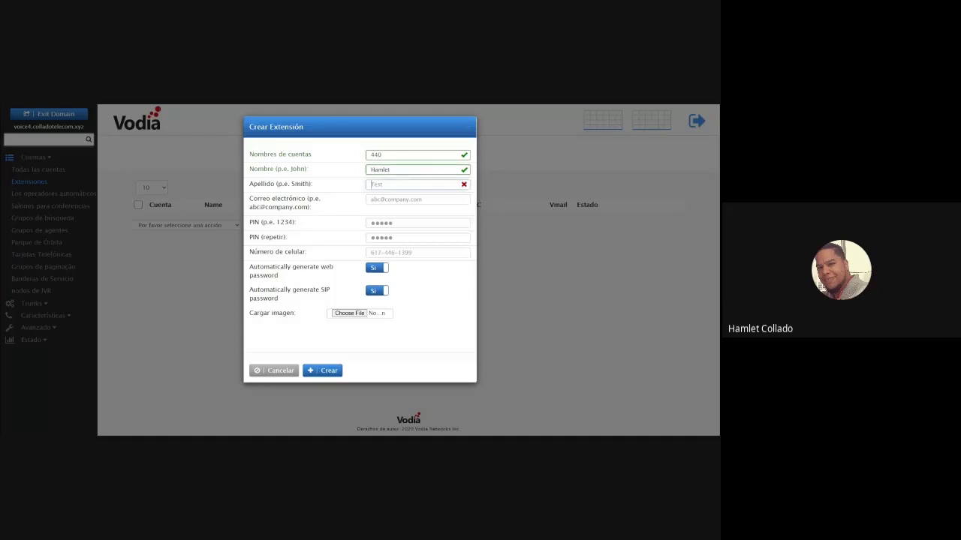
{"action": "key", "text": "Tab"}
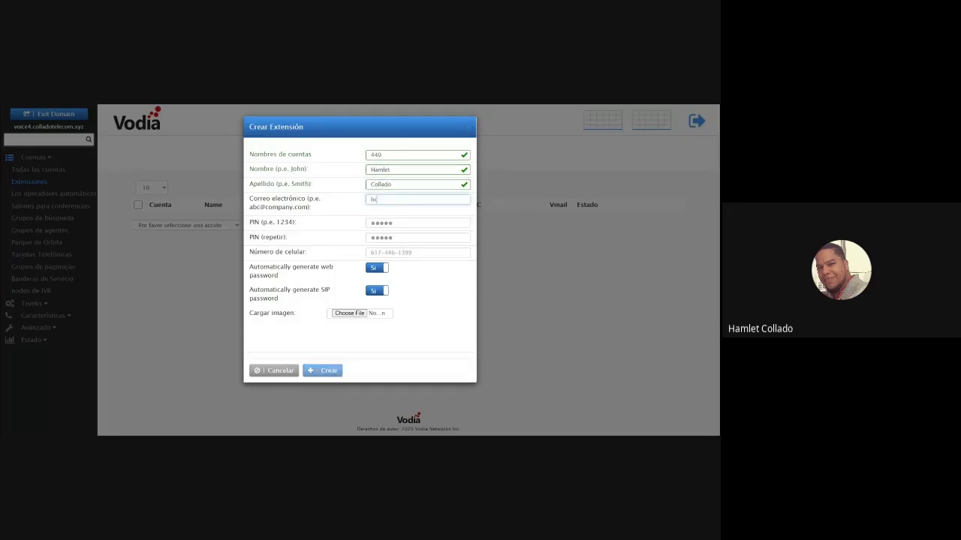
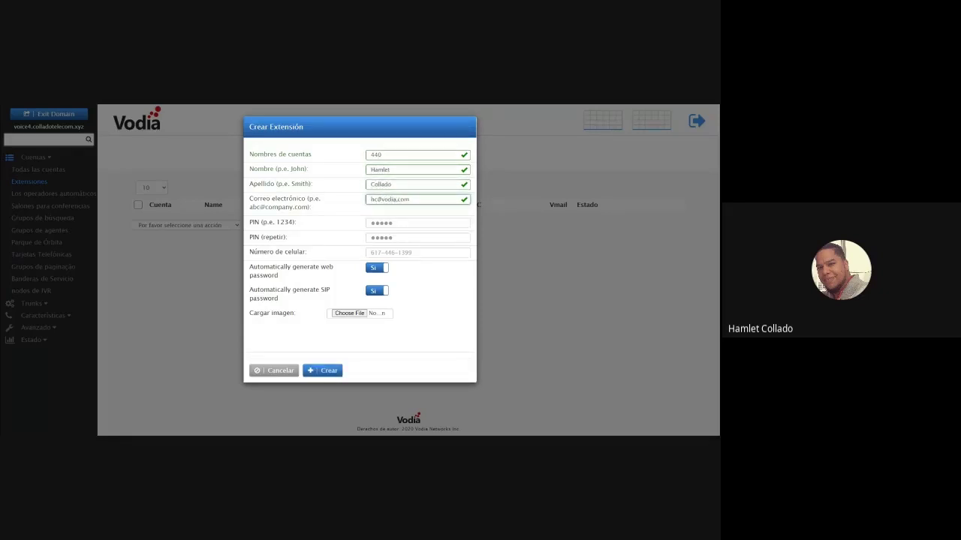
- Enter the PIN in both PIN fields and fill in the user's mobile number
{"action": "key", "text": "Tab"}
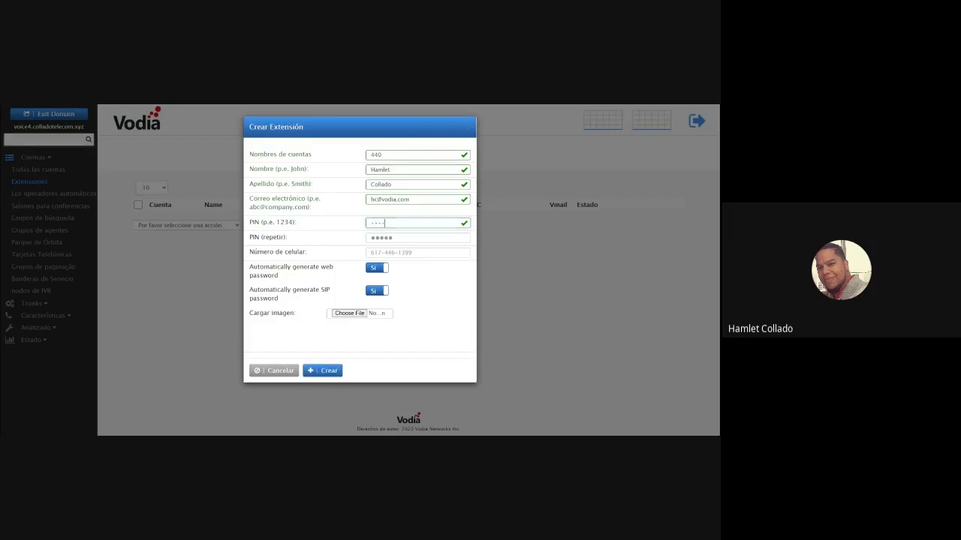
{"action": "key", "text": "Tab"}
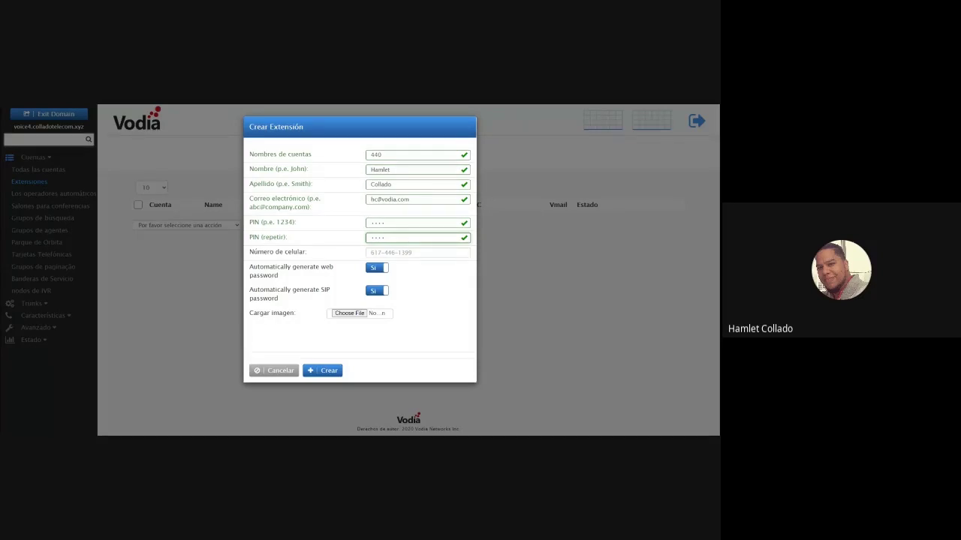
{"action": "left_click", "coordinate": [417, 252]}
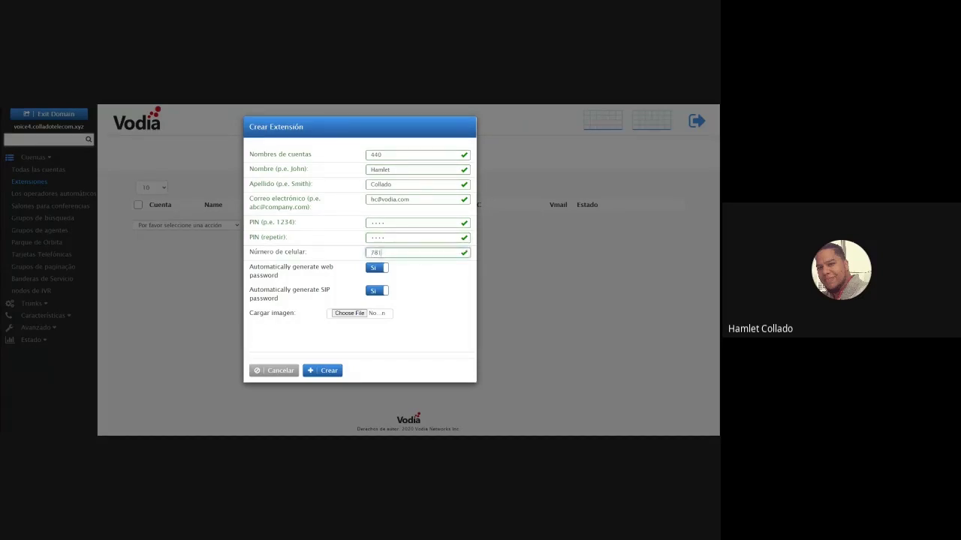
{"action": "left_click", "coordinate": [415, 286]}
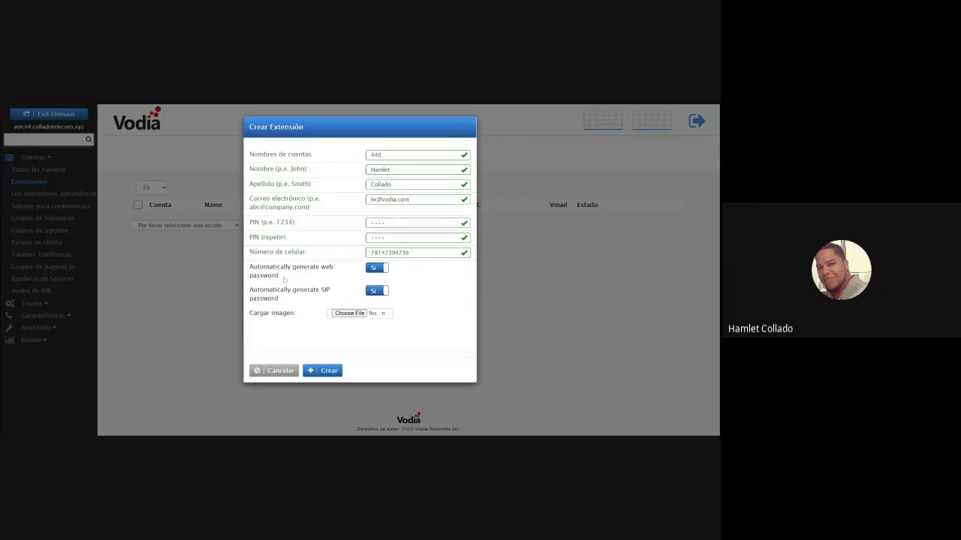
{"action": "left_click_drag", "start_coordinate": [252, 271], "coordinate": [335, 277]}
- Toggle SIP password auto-generation off and back on, then create extension 440
{"action": "left_click", "coordinate": [337, 273]}
{"action": "left_click", "coordinate": [377, 291]}
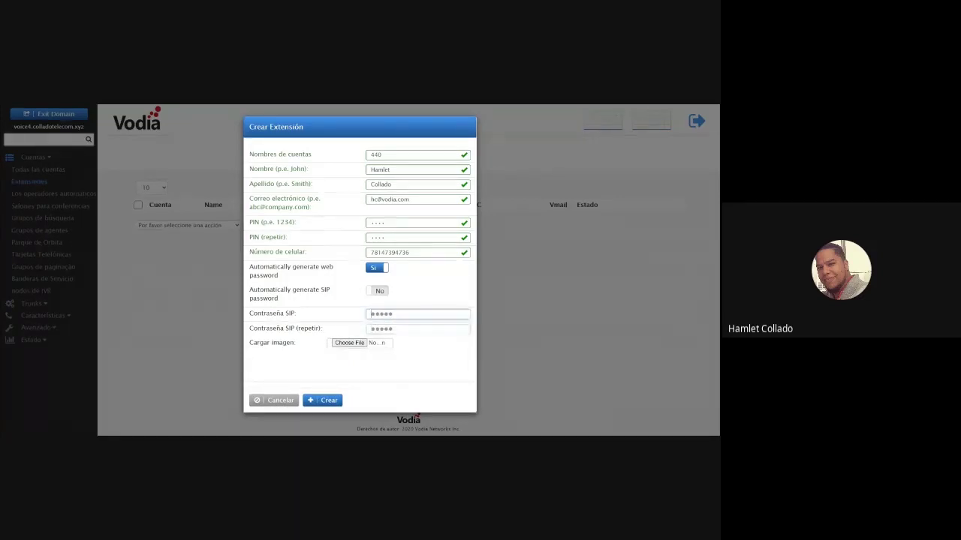
{"action": "left_click", "coordinate": [377, 291]}
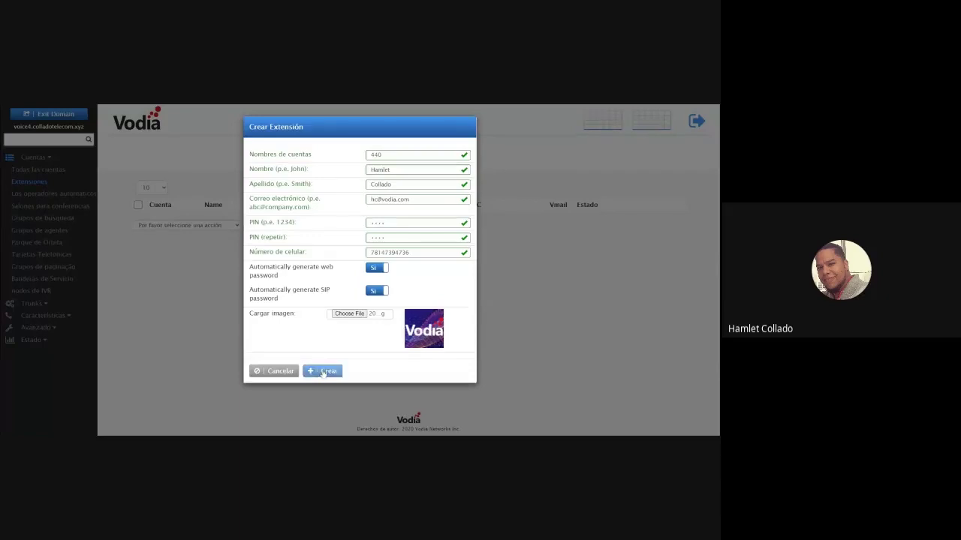
{"action": "left_click", "coordinate": [322, 371]}
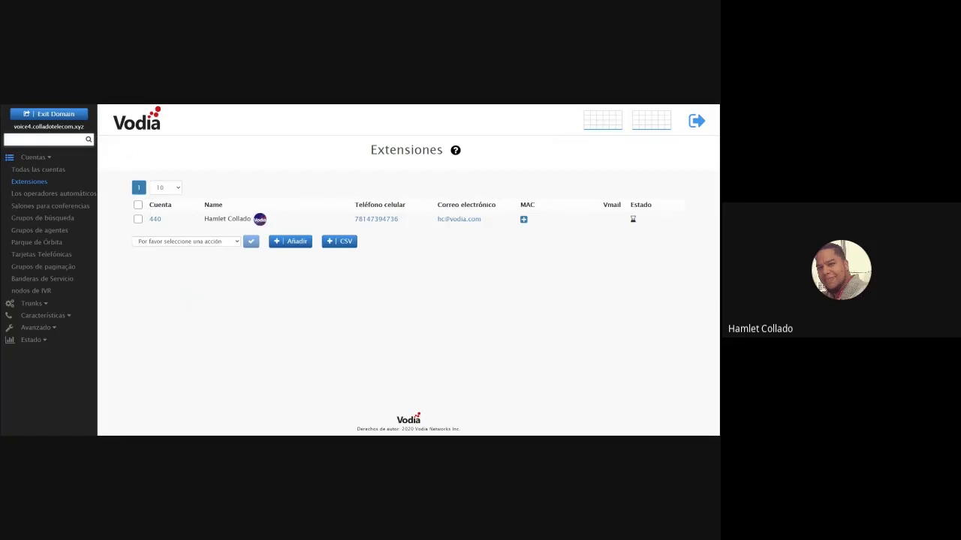
- Exit the domain, start then cancel adding an inbound DID, and return to the domain list
{"action": "left_click", "coordinate": [50, 117]}
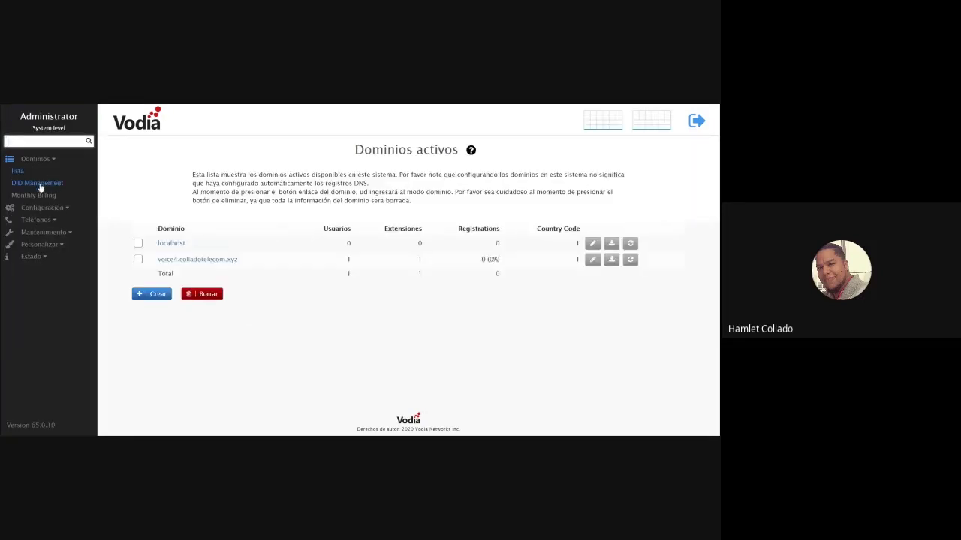
{"action": "left_click", "coordinate": [40, 186]}
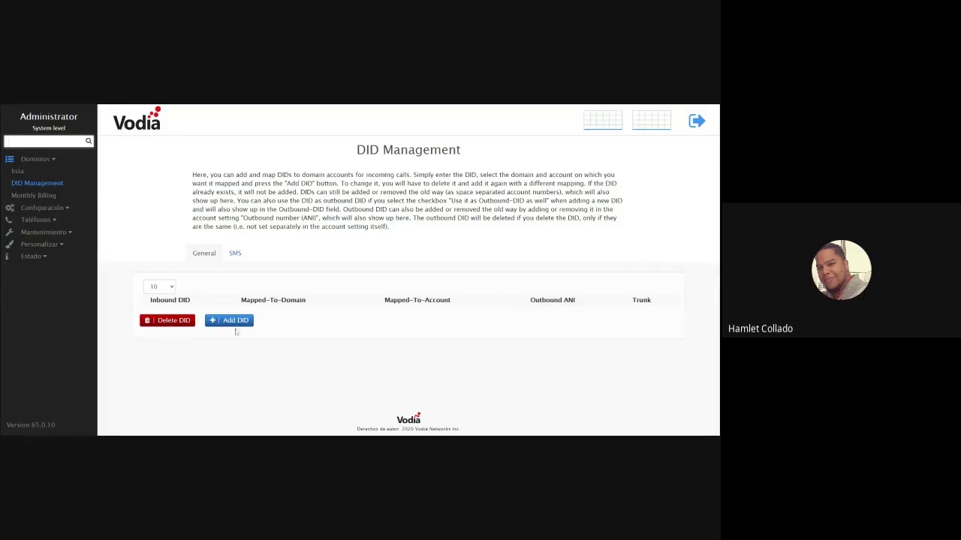
{"action": "left_click", "coordinate": [234, 323]}
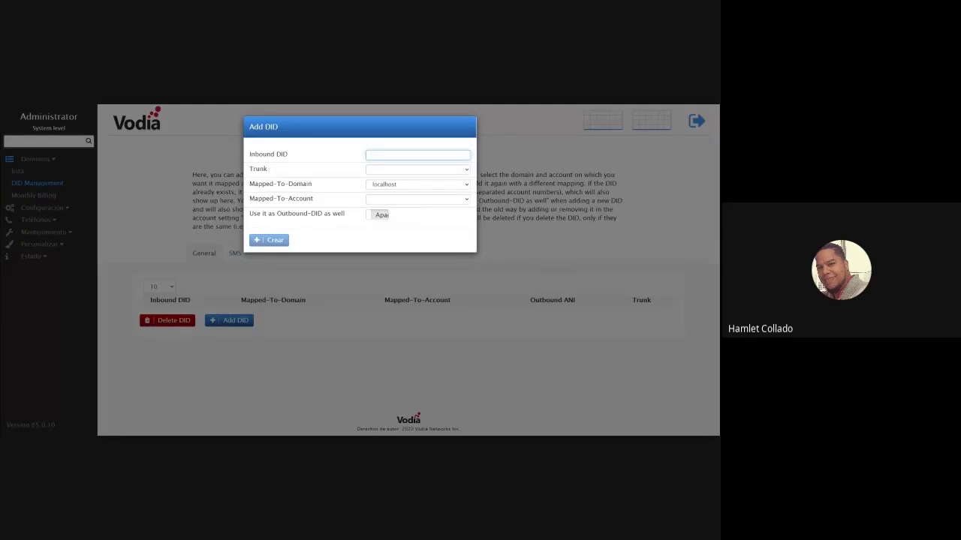
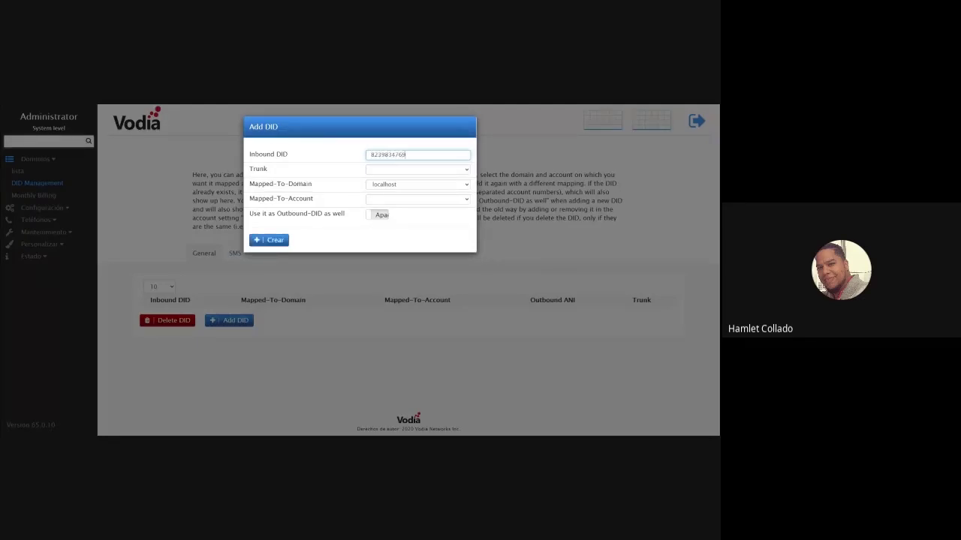
{"action": "left_click", "coordinate": [392, 172]}
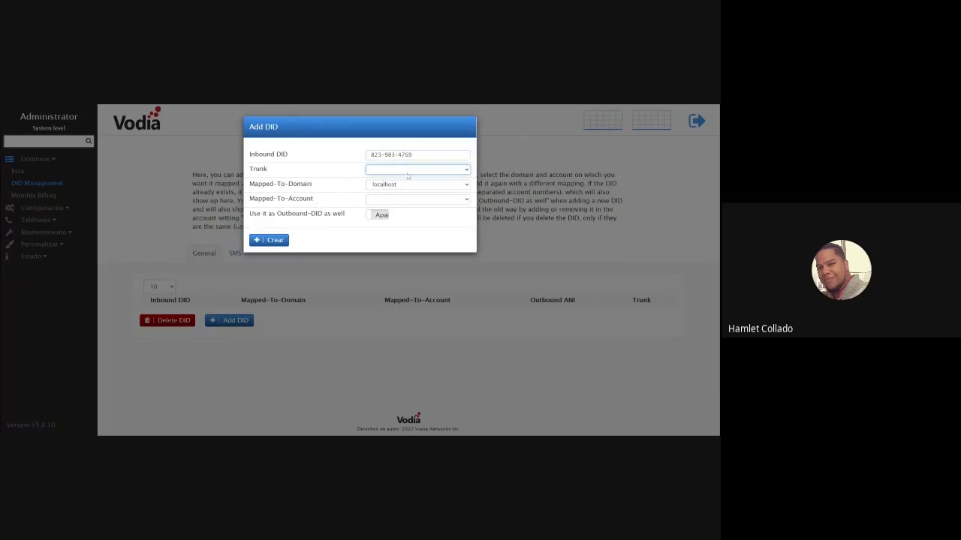
{"action": "left_click", "coordinate": [237, 333]}
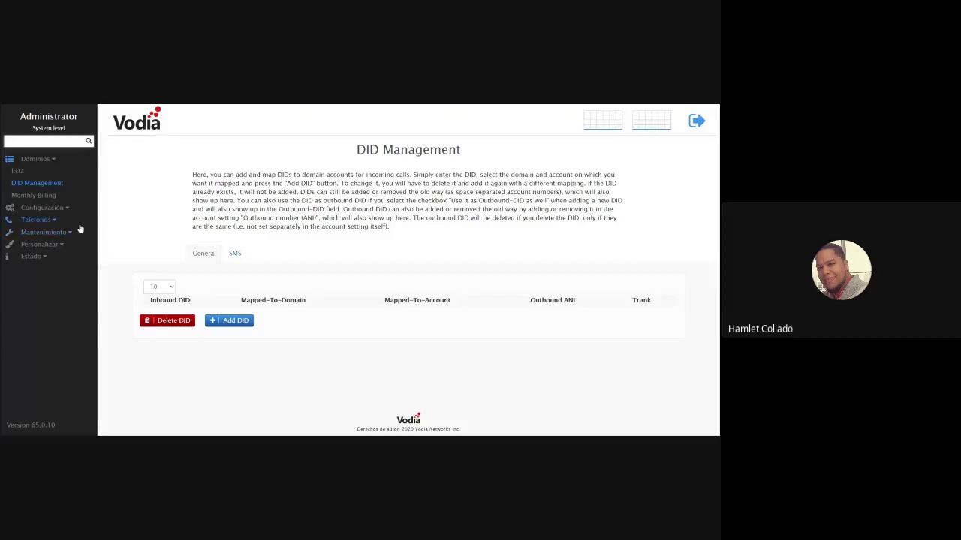
{"action": "left_click", "coordinate": [19, 171]}
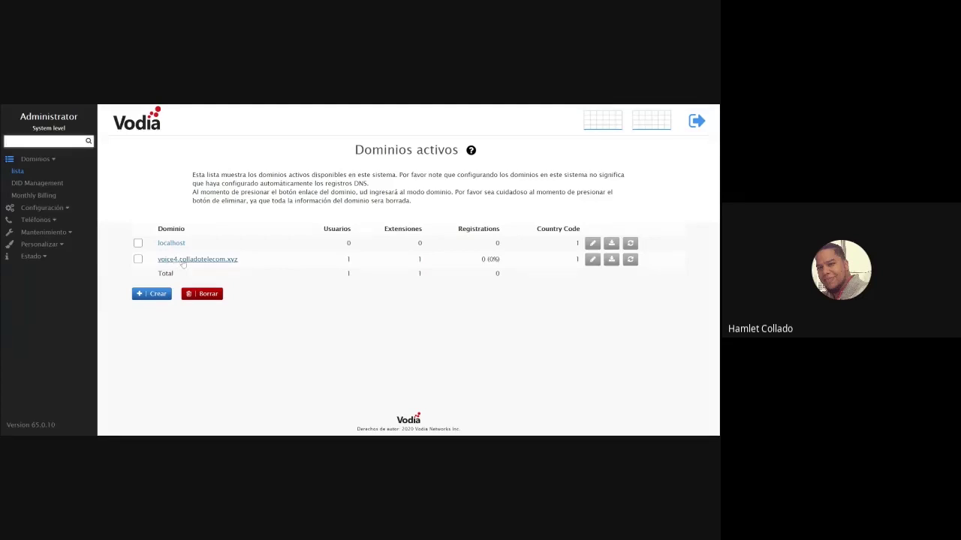
- Reach voice4.colladotelecom.xyz's still-empty Los proveedores de VoIP trunk list, then switch to Callcentric
{"action": "left_click", "coordinate": [177, 259]}
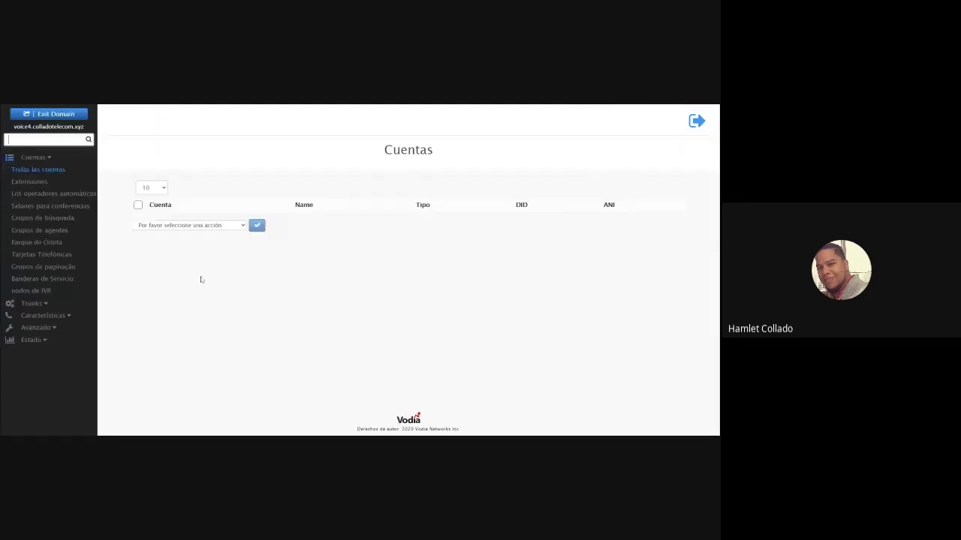
{"action": "left_click", "coordinate": [30, 303]}
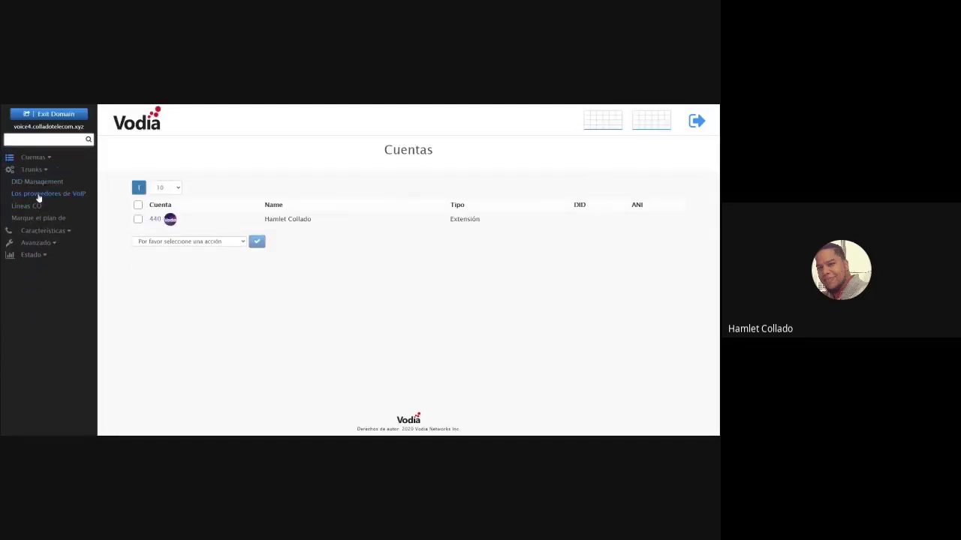
{"action": "left_click", "coordinate": [39, 193]}
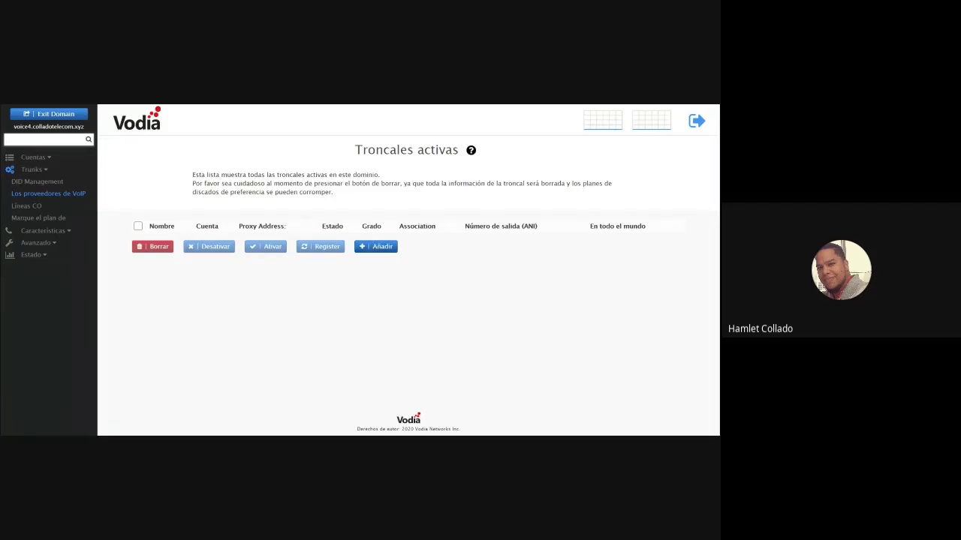
{"action": "key", "text": "alt+Tab"}
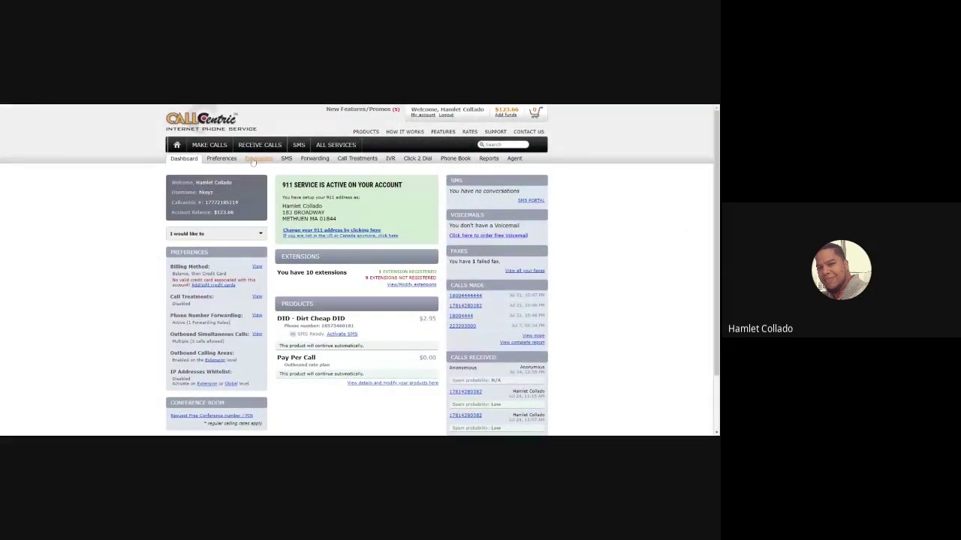
- Replace Callcentric extension 100's phone password and its confirmation, then apply the change
{"action": "left_click", "coordinate": [253, 161]}
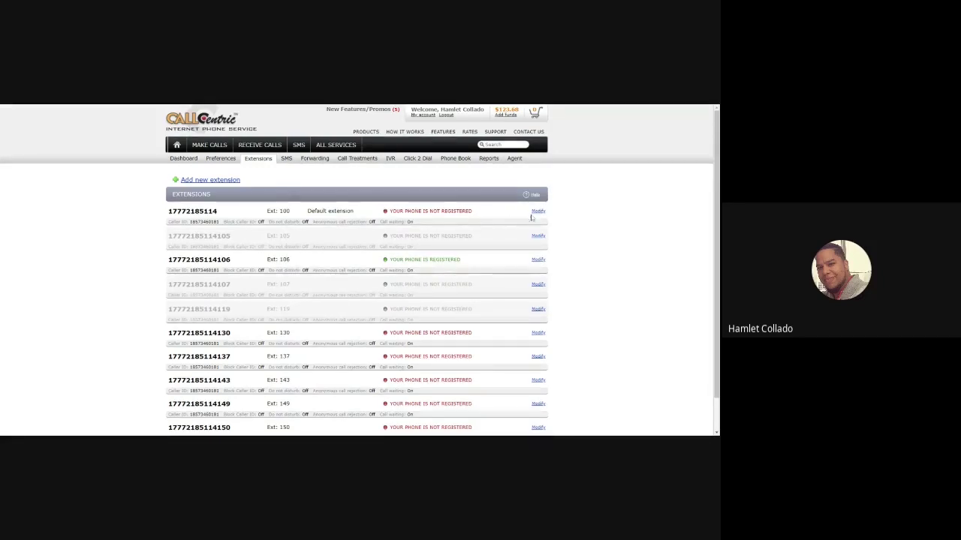
{"action": "left_click", "coordinate": [537, 211]}
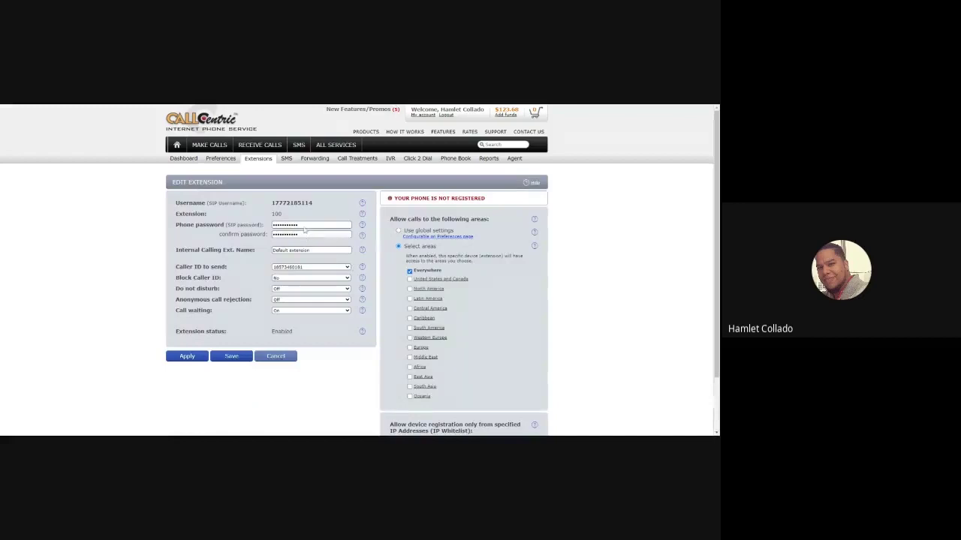
{"action": "left_click_drag", "start_coordinate": [305, 225], "coordinate": [155, 233]}
{"action": "type", "text": "*****"}
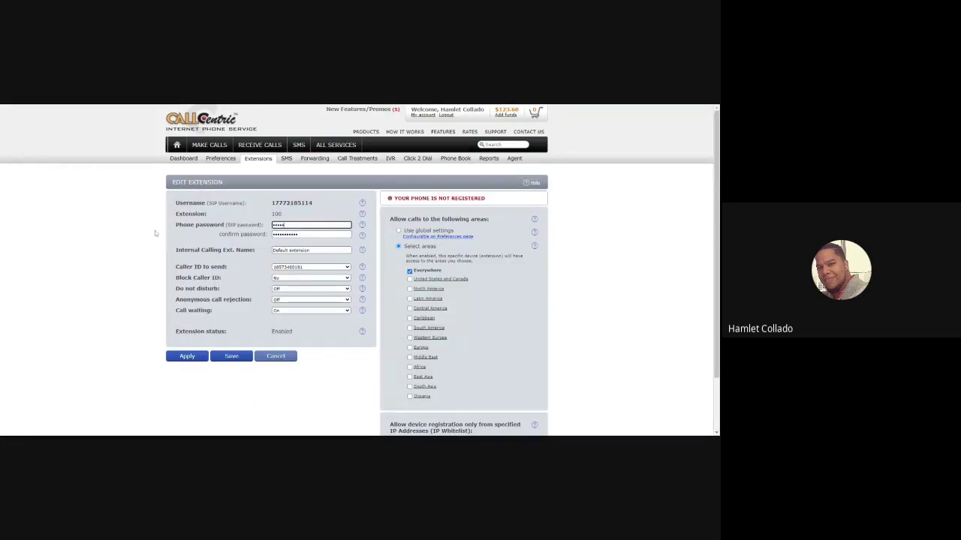
{"action": "type", "text": "*******"}
{"action": "key", "text": "Tab"}
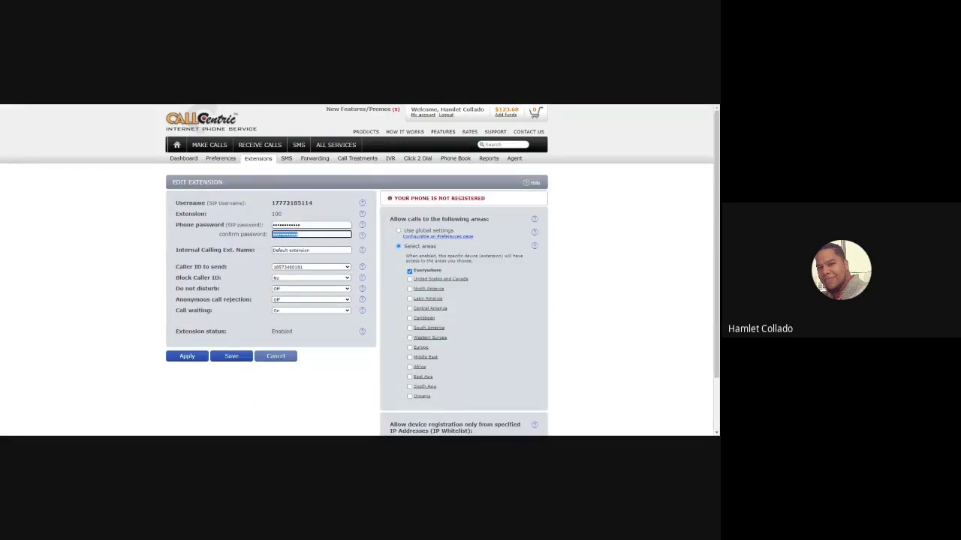
{"action": "type", "text": "************"}
{"action": "left_click", "coordinate": [182, 359]}
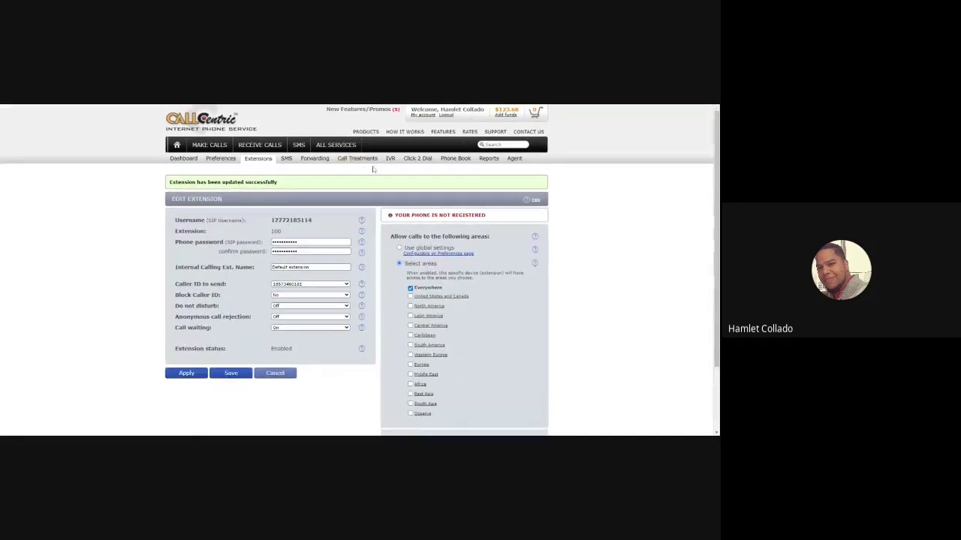
- Forward the main number to extension 100 - Default extension, save, and return to Extensions
{"action": "left_click", "coordinate": [319, 163]}
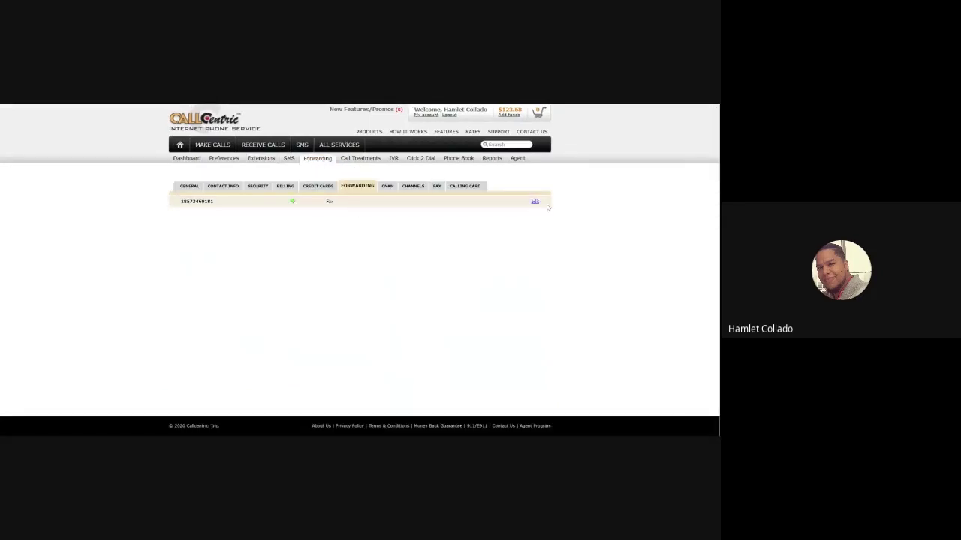
{"action": "left_click", "coordinate": [332, 211]}
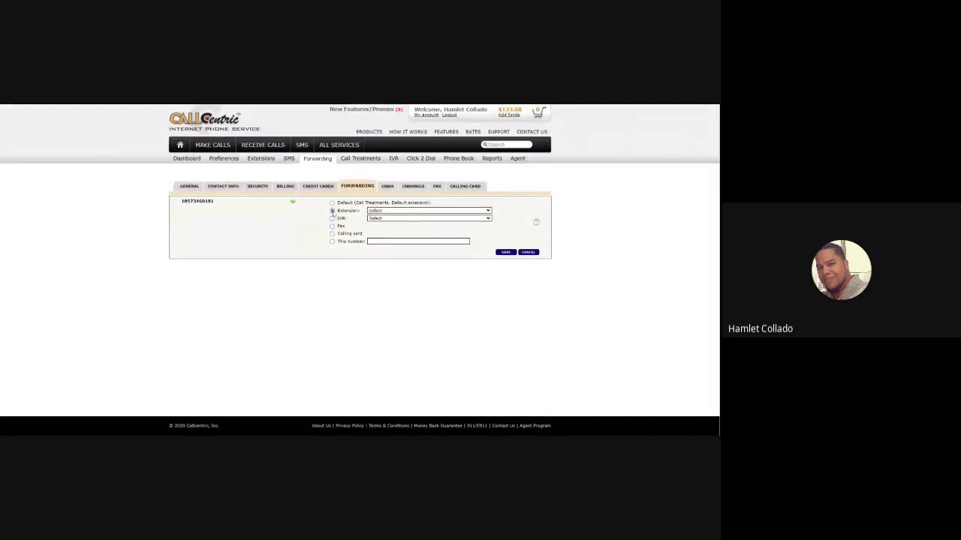
{"action": "left_click", "coordinate": [394, 217]}
{"action": "left_click", "coordinate": [507, 253]}
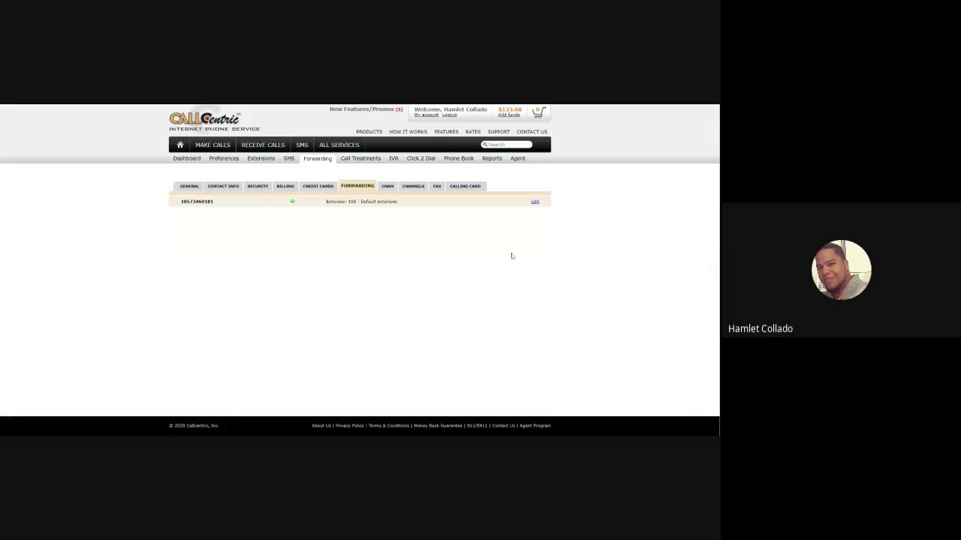
{"action": "left_click", "coordinate": [260, 159]}
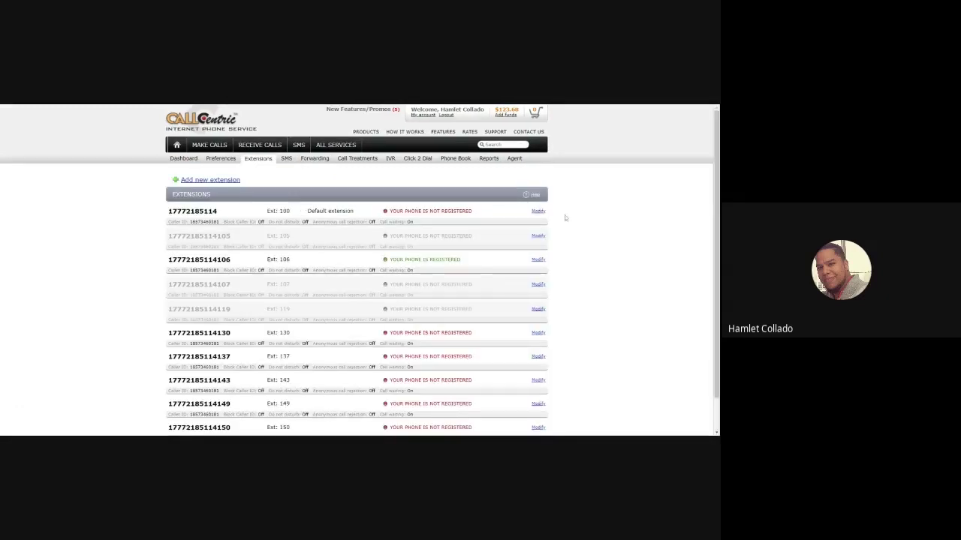
- Re-enter extension 100's phone password and confirmation, save it, and copy its SIP username
{"action": "left_click", "coordinate": [537, 212]}
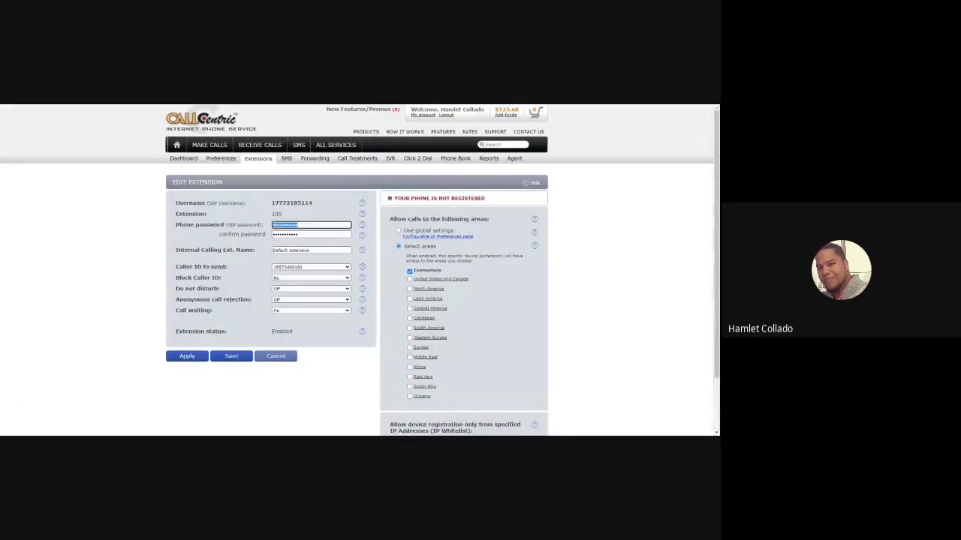
{"action": "type", "text": "•••"}
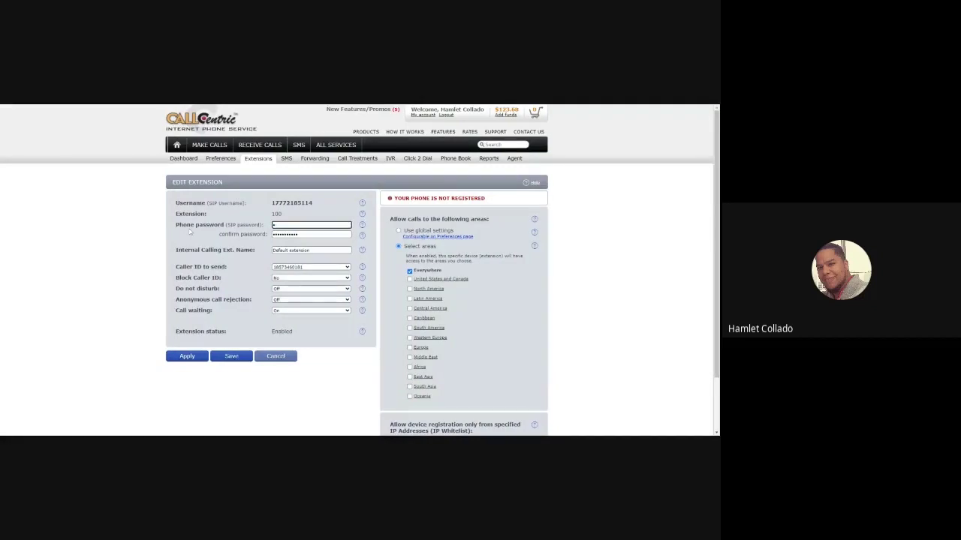
{"action": "type", "text": "•••••••••••"}
{"action": "key", "text": "Tab"}
{"action": "type", "text": "••••••••••"}
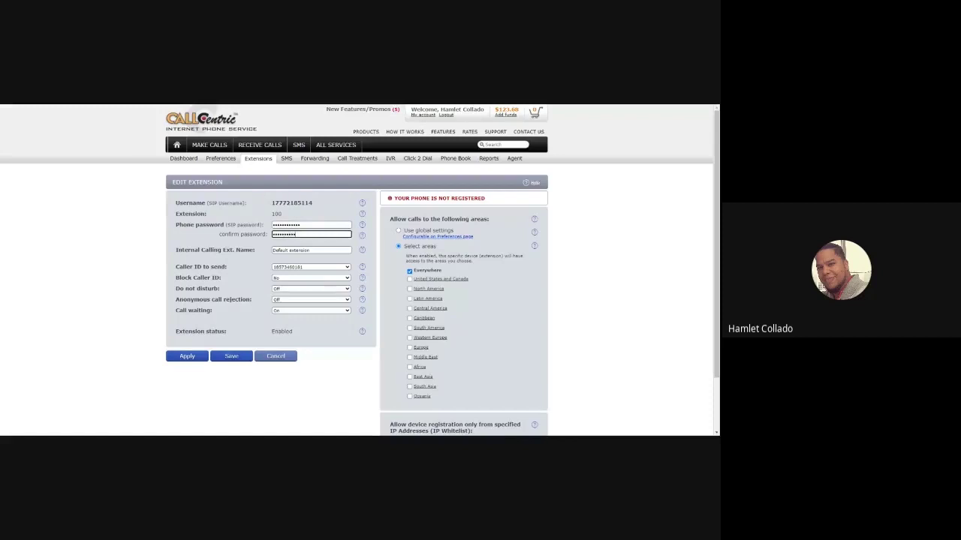
{"action": "key", "text": "BackSpace"}
{"action": "key", "text": "BackSpace"}
{"action": "key", "text": "BackSpace"}
{"action": "key", "text": "BackSpace"}
{"action": "key", "text": "BackSpace"}
{"action": "key", "text": "BackSpace"}
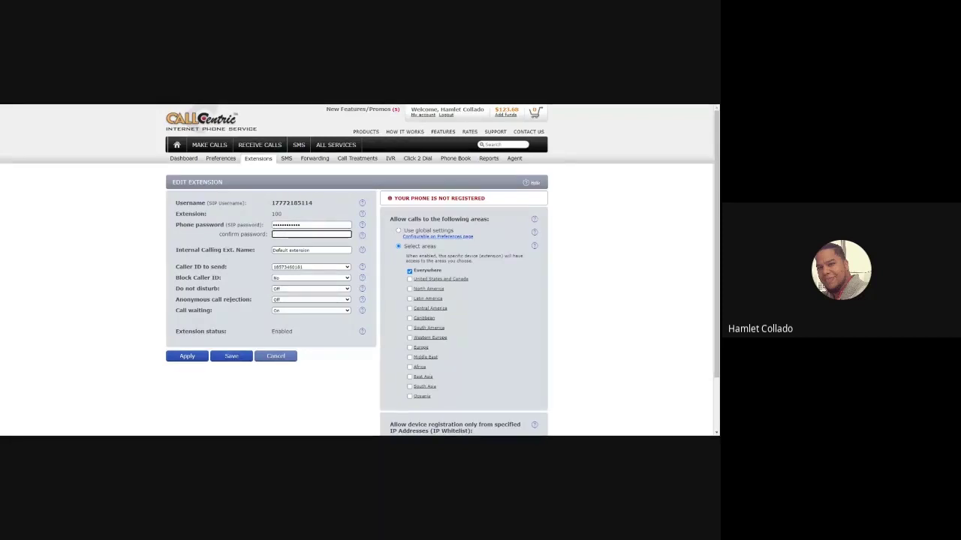
{"action": "type", "text": "••••••••••••"}
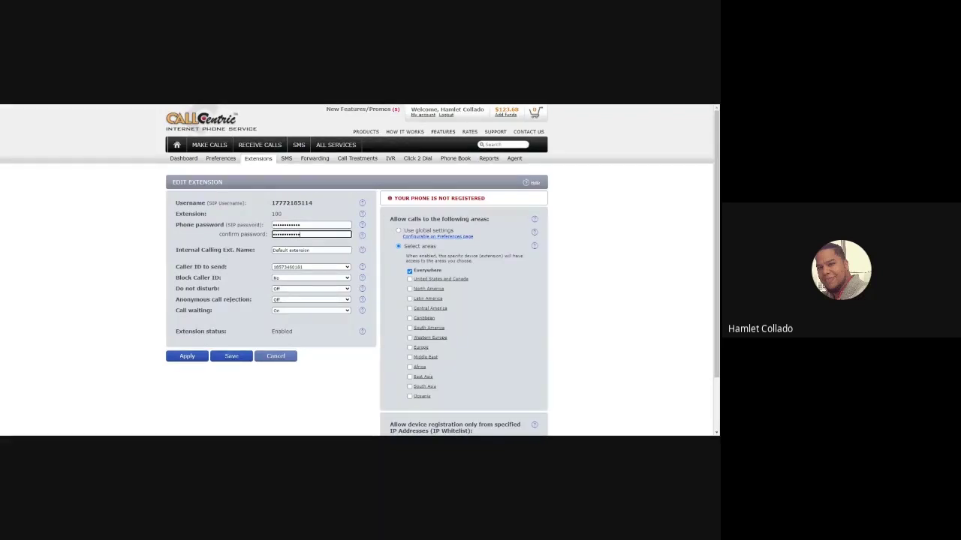
{"action": "key", "text": "Return"}
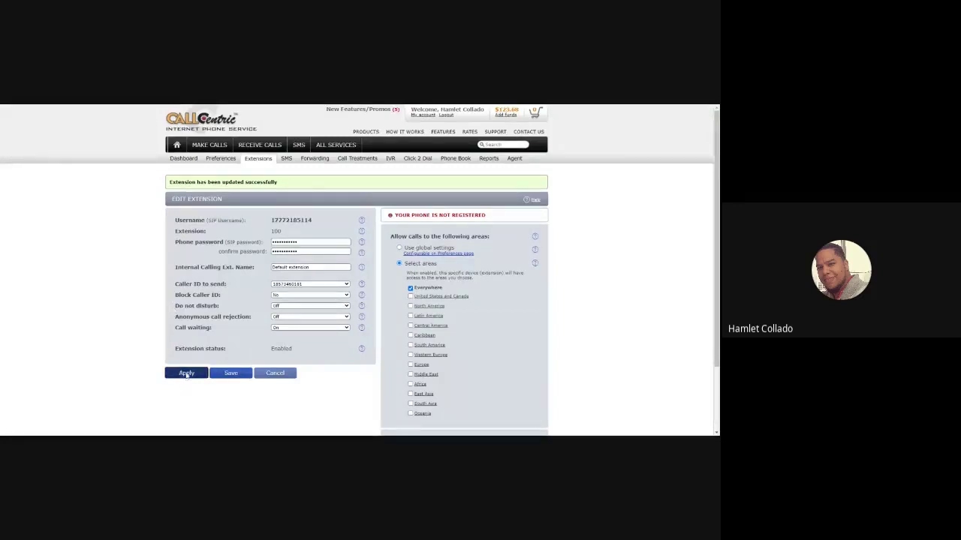
{"action": "left_click_drag", "start_coordinate": [269, 220], "coordinate": [316, 222]}
{"action": "key", "text": "ctrl+c"}
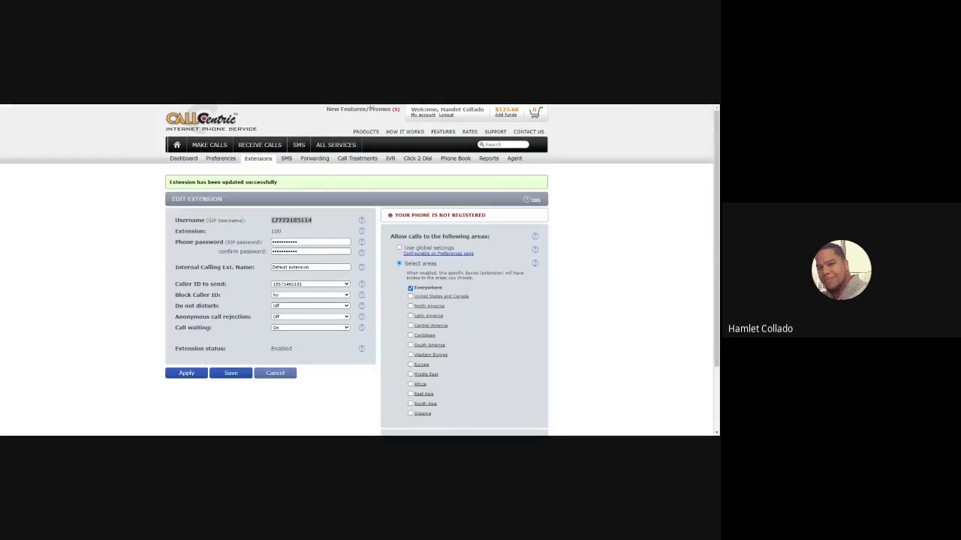
{"action": "key", "text": "alt+Tab"}
- Create a Callcentric SIP trunk with the copied username and password; it shows 403 Incorrect Authentication
{"action": "left_click", "coordinate": [378, 252]}
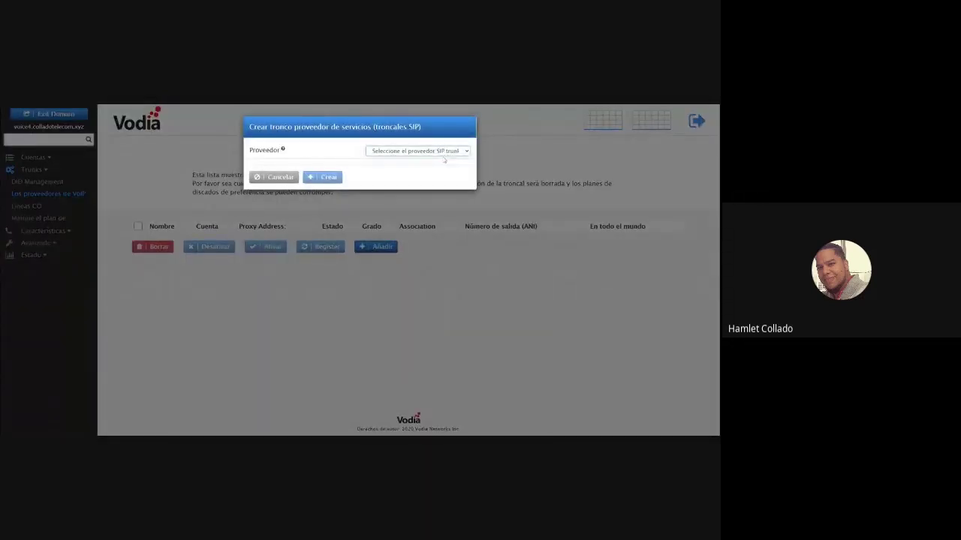
{"action": "left_click", "coordinate": [444, 150]}
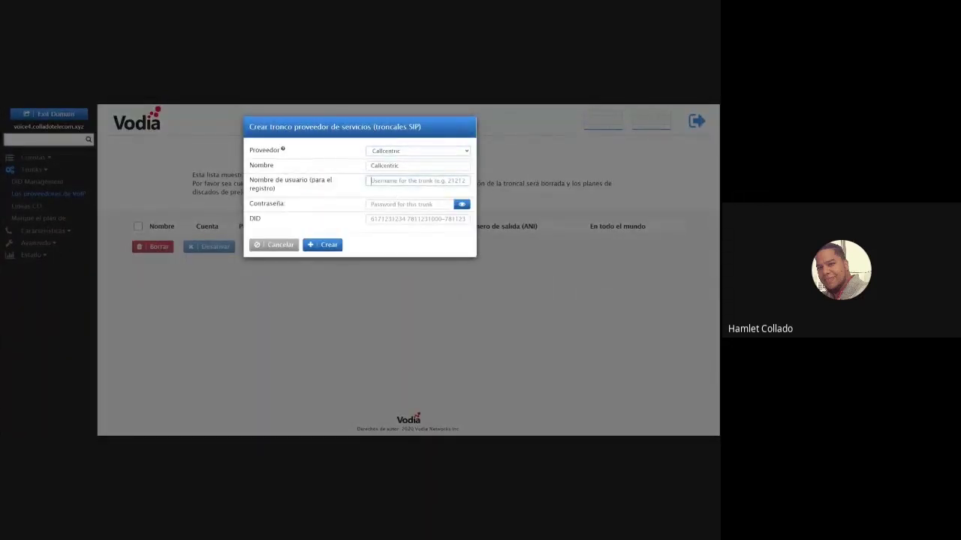
{"action": "key", "text": "ctrl+v"}
{"action": "left_click", "coordinate": [406, 204]}
{"action": "key", "text": "ctrl+v"}
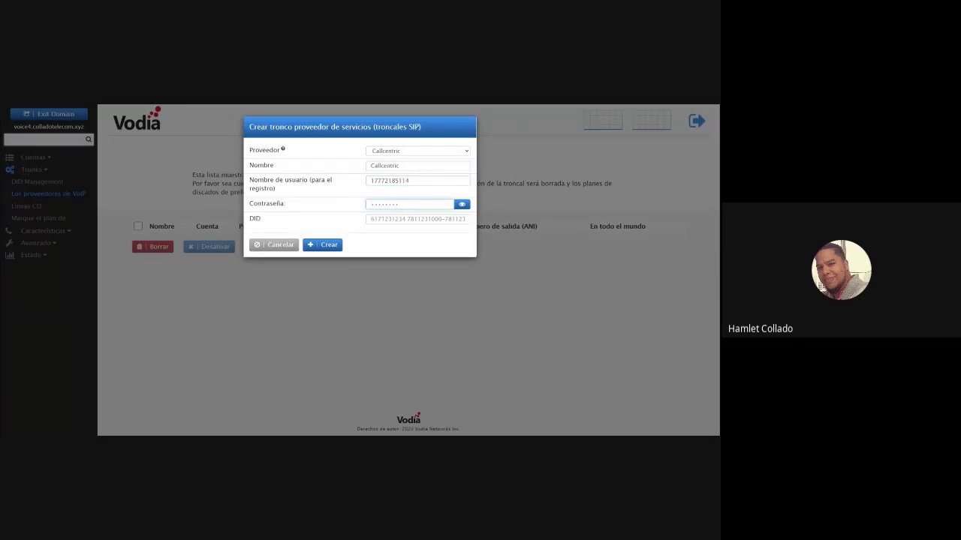
{"action": "type", "text": "••••"}
{"action": "left_click", "coordinate": [322, 244]}
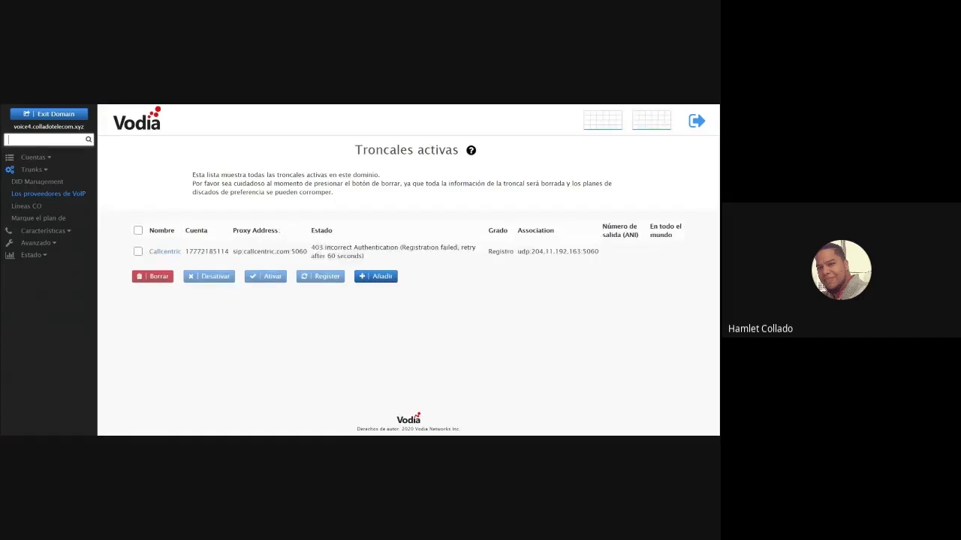
{"action": "left_click_drag", "start_coordinate": [311, 246], "coordinate": [365, 257]}
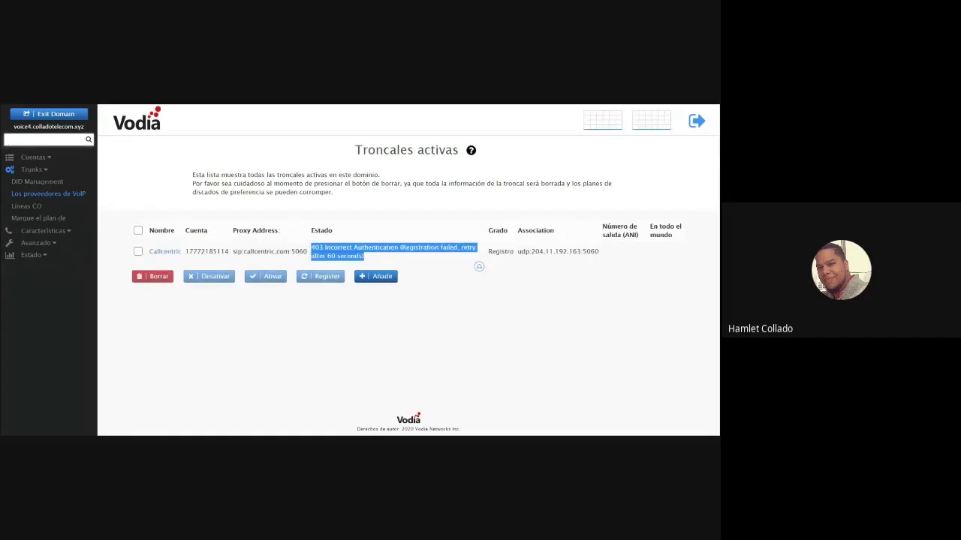
{"action": "left_click", "coordinate": [165, 252]}
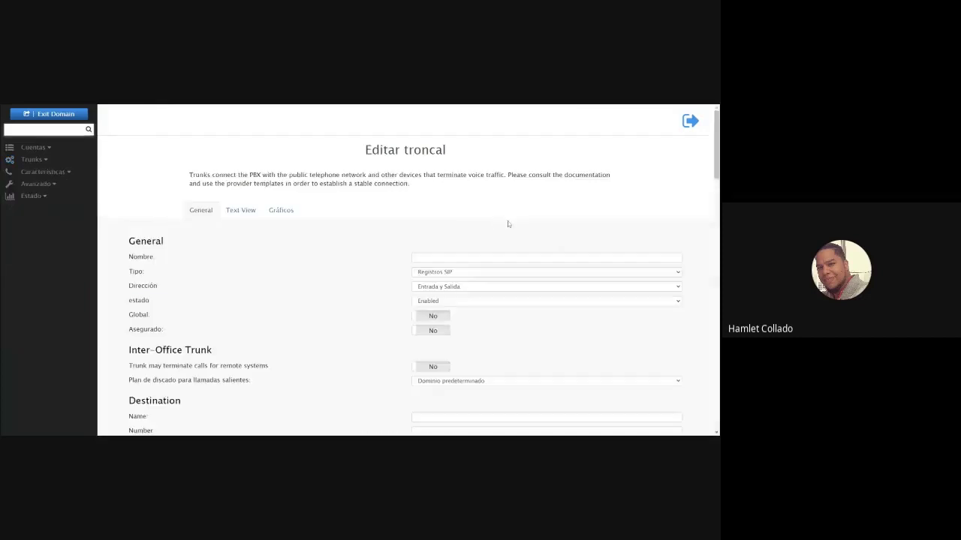
- Reset extension 100's phone password and its confirmation in Callcentric
{"action": "scroll", "coordinate": [503, 225], "scroll_direction": "down", "scroll_amount": 2}
{"action": "scroll", "coordinate": [501, 228], "scroll_direction": "down", "scroll_amount": 5}
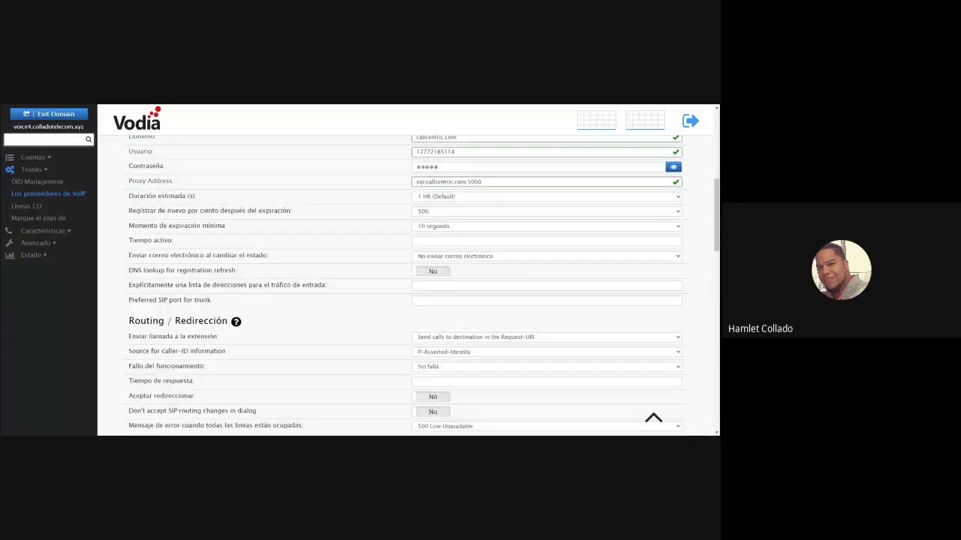
{"action": "key", "text": "alt+Tab"}
{"action": "double_click", "coordinate": [310, 242]}
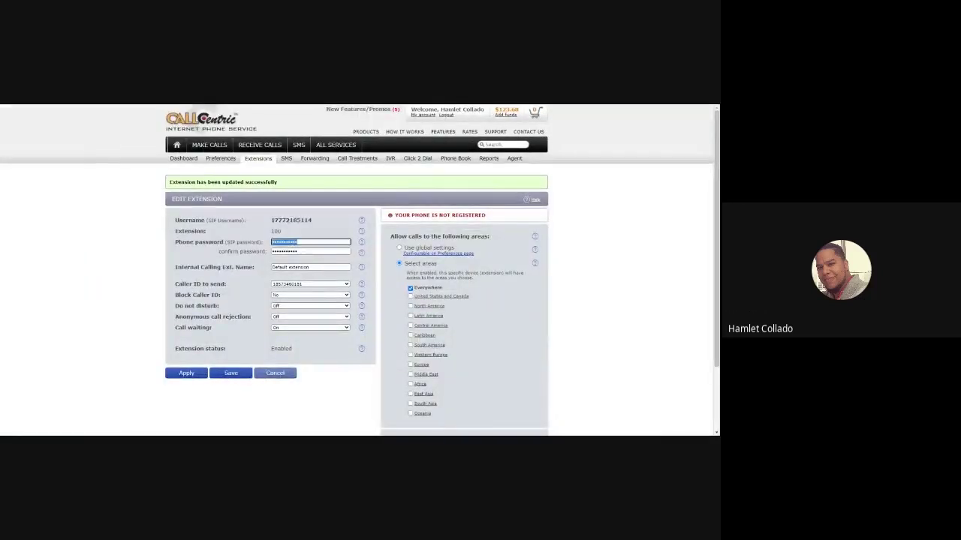
{"action": "type", "text": "•••••"}
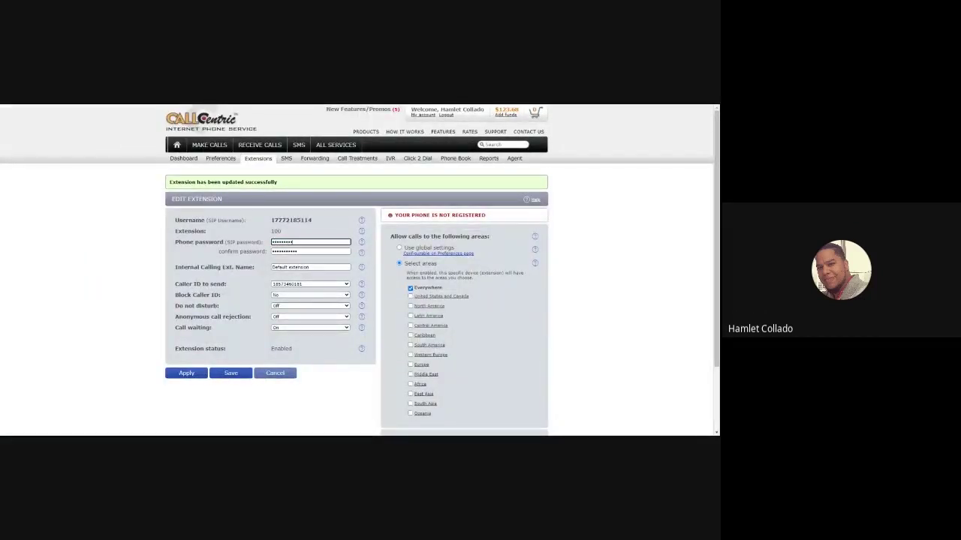
{"action": "type", "text": "••••"}
{"action": "key", "text": "Tab"}
{"action": "type", "text": "•"}
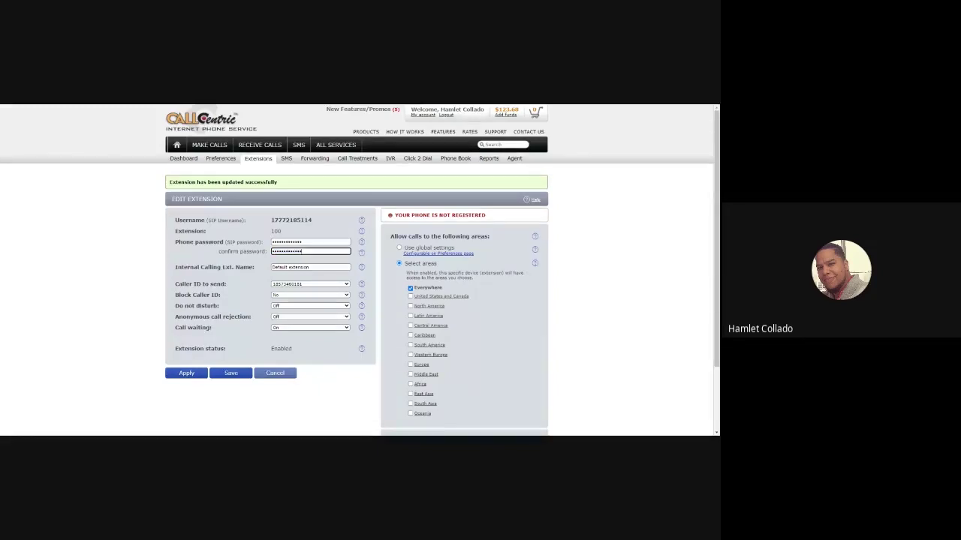
{"action": "type", "text": "•••••••••••"}
{"action": "key", "text": "Return"}
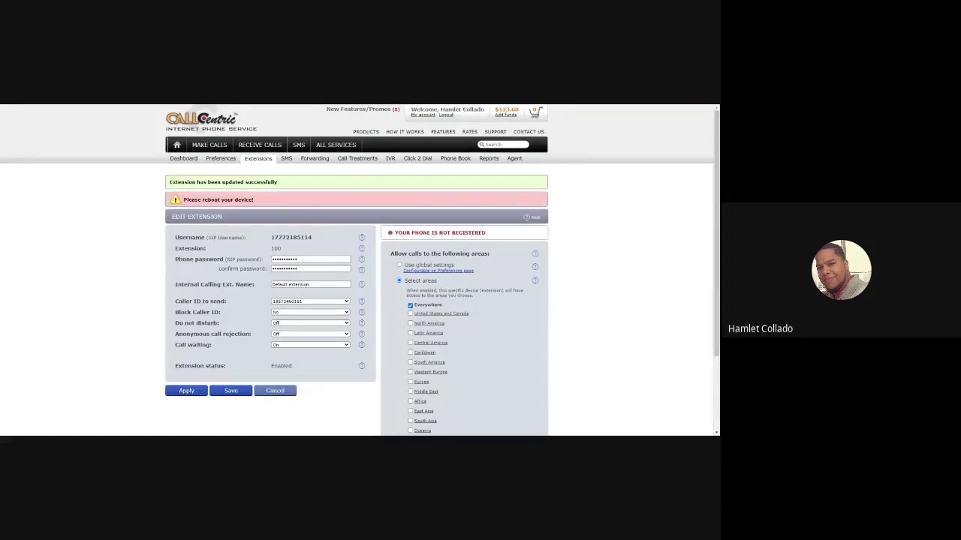
- Enter the new password in the Callcentric trunk's Contraseña field and return to the trunk list
{"action": "key", "text": "ctrl+Tab"}
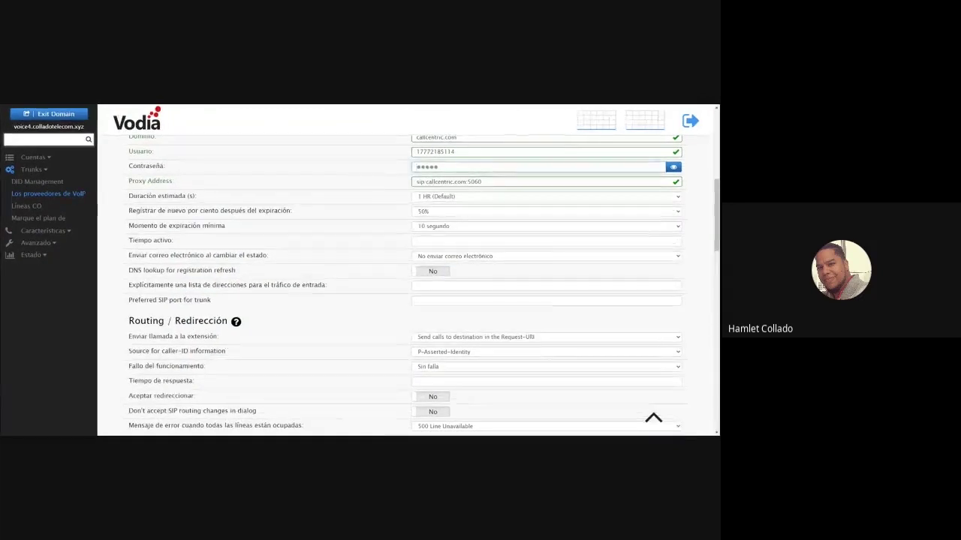
{"action": "type", "text": "•••••••••••••"}
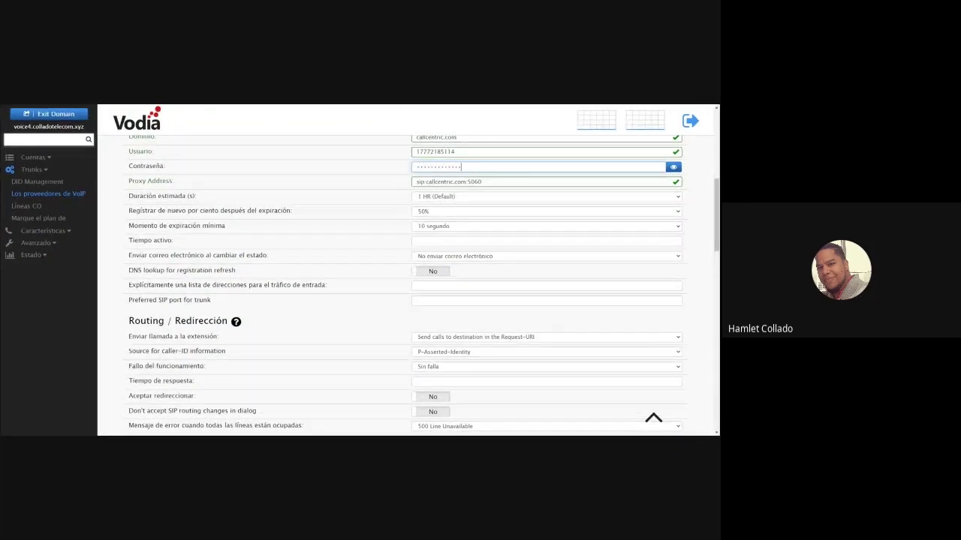
{"action": "left_click", "coordinate": [67, 195]}
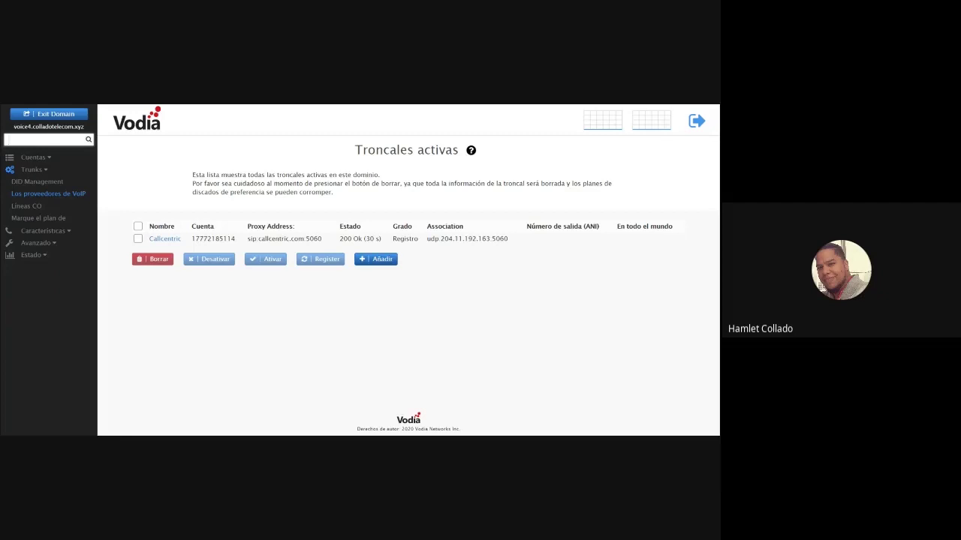
{"action": "left_click", "coordinate": [46, 140]}
{"action": "key", "text": "alt+Tab"}
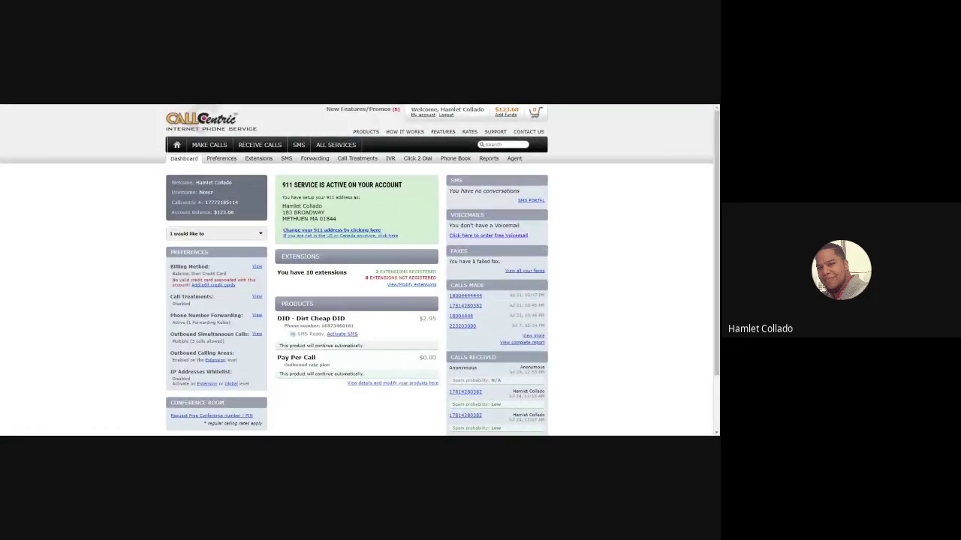
{"action": "left_click_drag", "start_coordinate": [321, 326], "coordinate": [353, 326]}
{"action": "key", "text": "alt+Tab"}
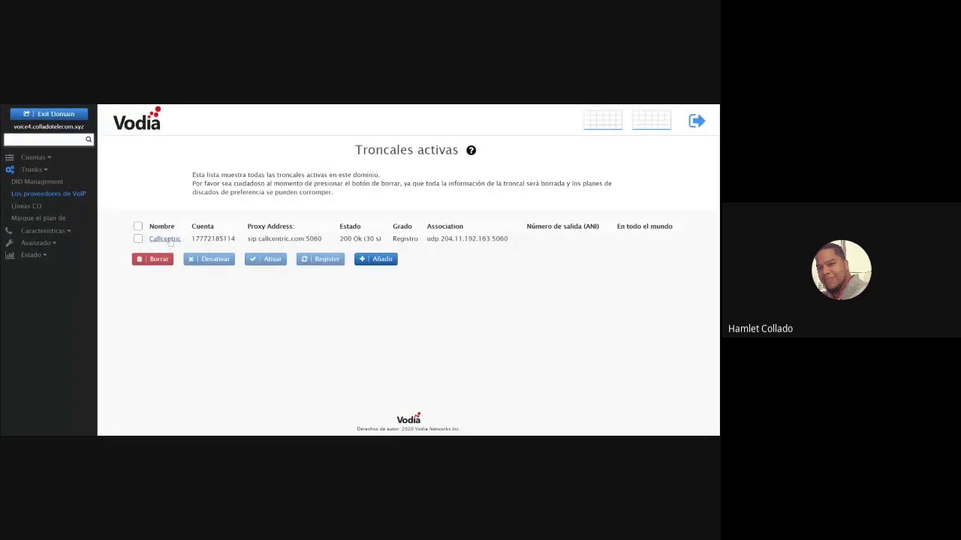
- Append the copied DID number to the Callcentric trunk's name
{"action": "left_click", "coordinate": [165, 239]}
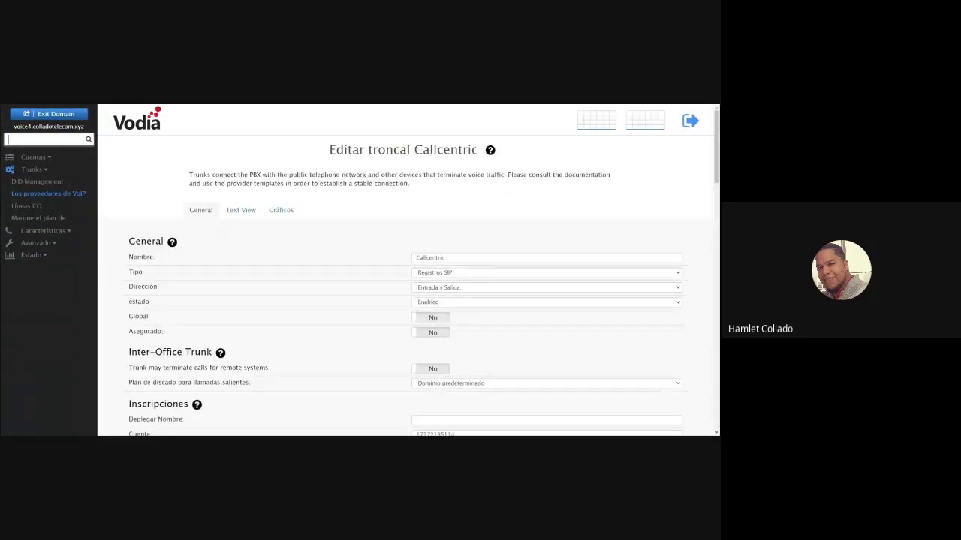
{"action": "left_click", "coordinate": [526, 257]}
{"action": "key", "text": "ctrl+v"}
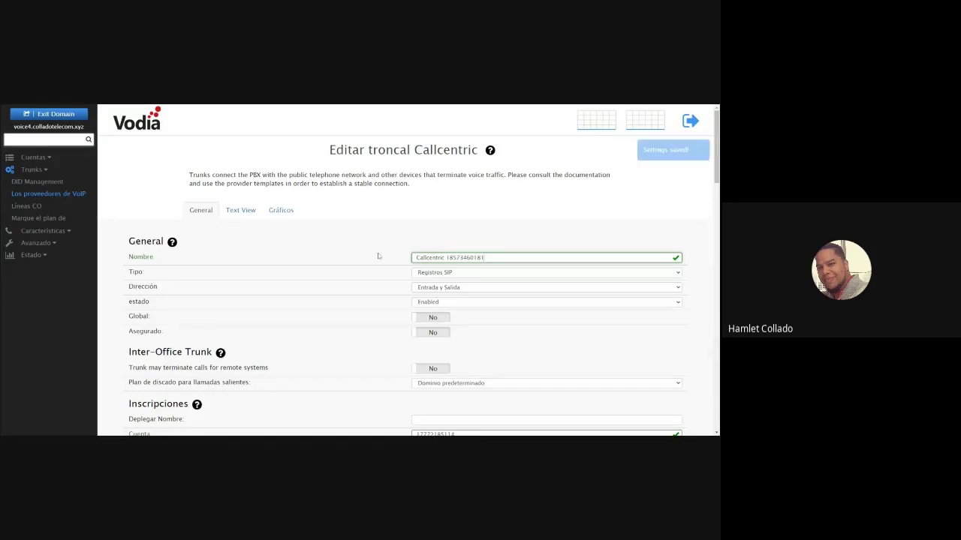
- Exit the domain, view voice4.colladotelecom.xyz's Cuentas, then exit back to Dominios activos
{"action": "left_click", "coordinate": [50, 114]}
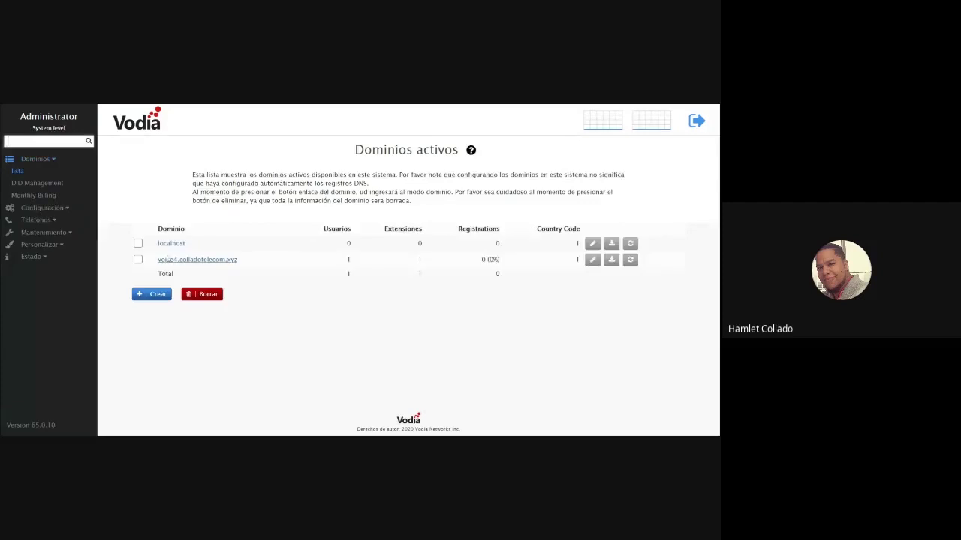
{"action": "left_click", "coordinate": [198, 260]}
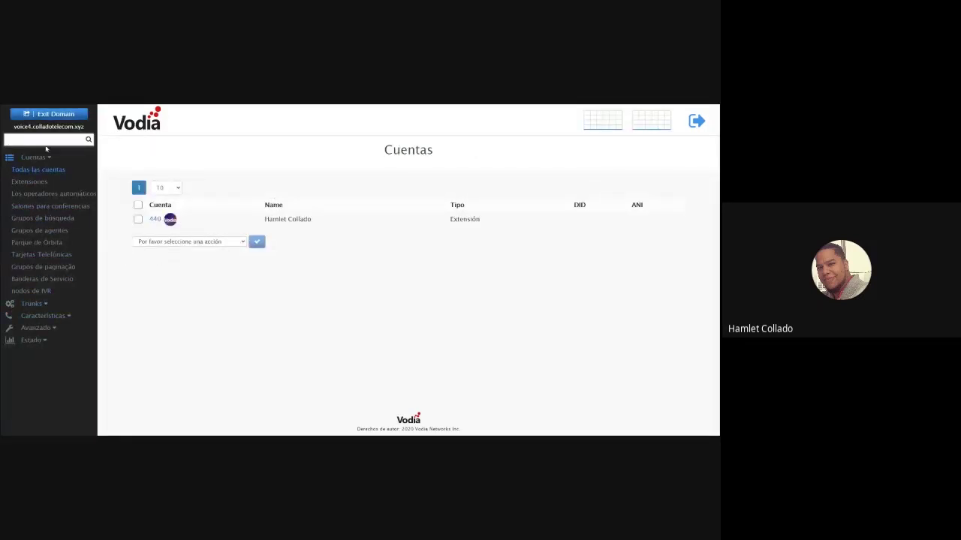
{"action": "left_click", "coordinate": [49, 114]}
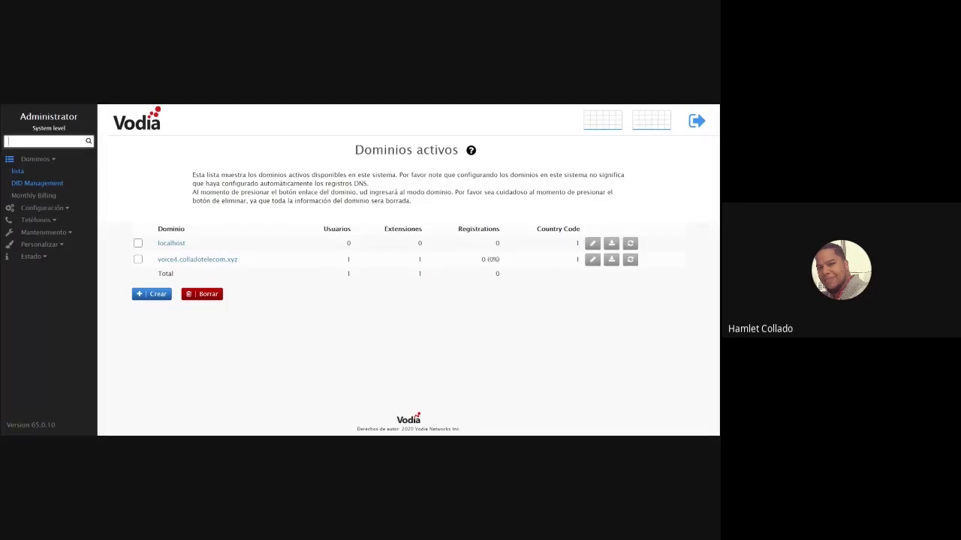
{"action": "left_click", "coordinate": [41, 185]}
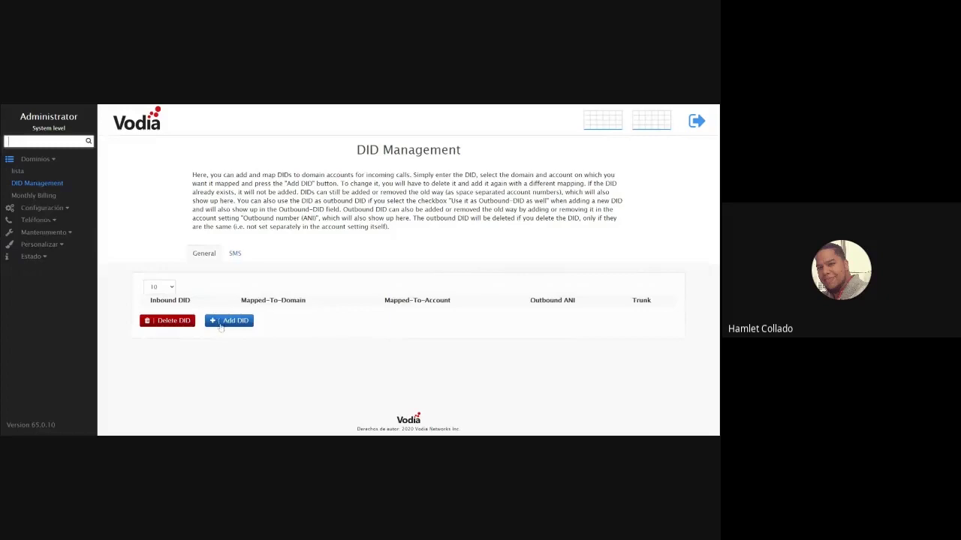
{"action": "left_click", "coordinate": [222, 323]}
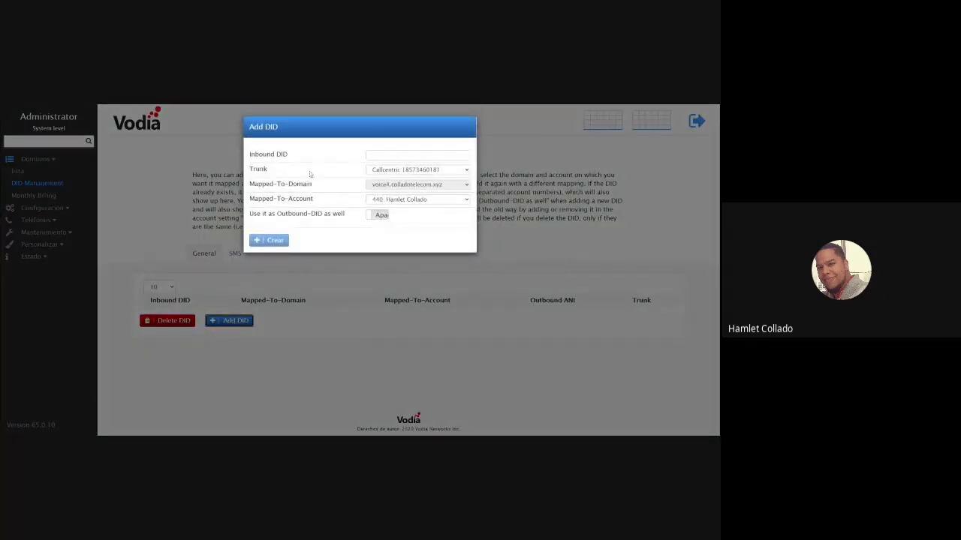
{"action": "left_click", "coordinate": [367, 154]}
{"action": "type", "text": "r686328632"}
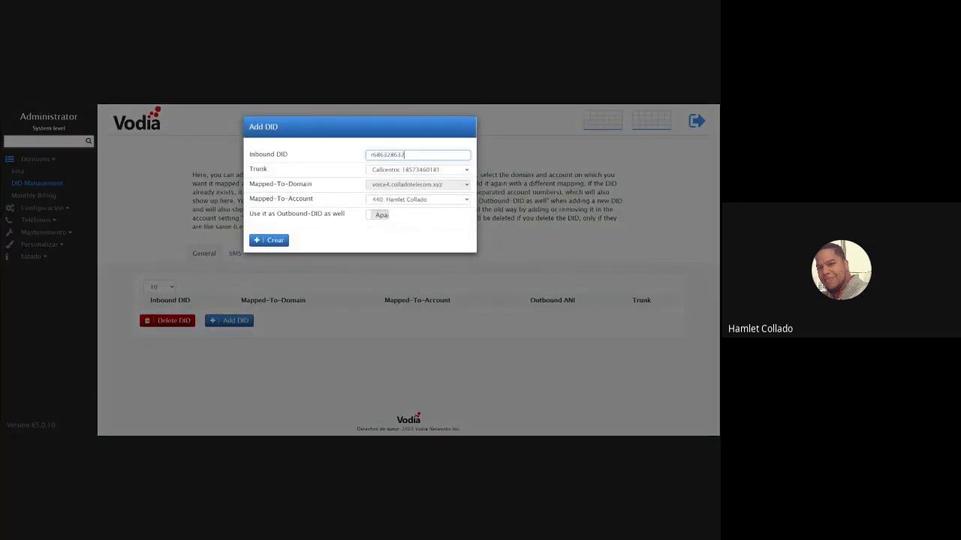
{"action": "key", "text": "BackSpace"}
{"action": "key", "text": "BackSpace"}
{"action": "key", "text": "BackSpace"}
{"action": "key", "text": "BackSpace"}
{"action": "key", "text": "BackSpace"}
{"action": "key", "text": "BackSpace"}
{"action": "key", "text": "BackSpace"}
{"action": "key", "text": "BackSpace"}
{"action": "key", "text": "BackSpace"}
{"action": "key", "text": "BackSpace"}
{"action": "type", "text": "7r8979234"}
{"action": "left_click_drag", "start_coordinate": [274, 173], "coordinate": [250, 172]}
{"action": "left_click", "coordinate": [412, 175]}
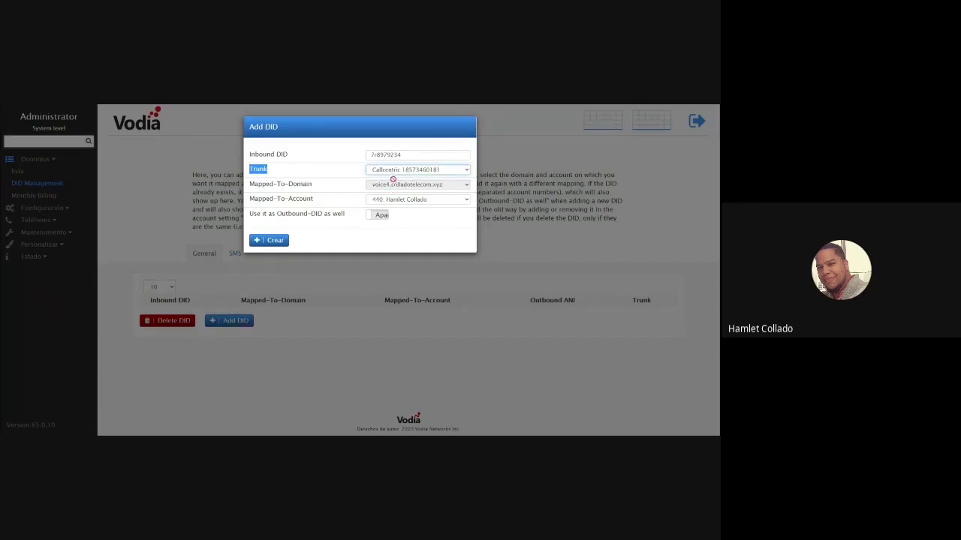
{"action": "left_click", "coordinate": [394, 180]}
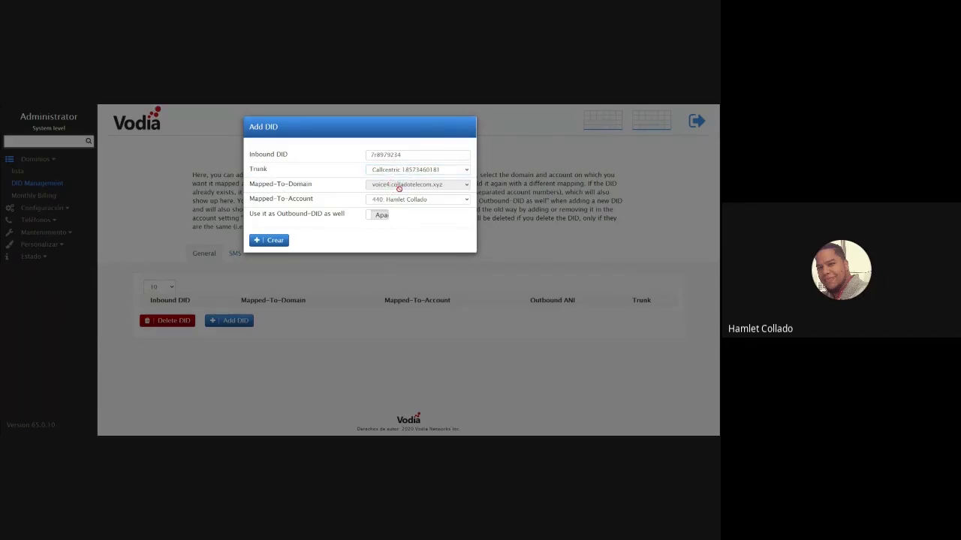
{"action": "left_click", "coordinate": [375, 203]}
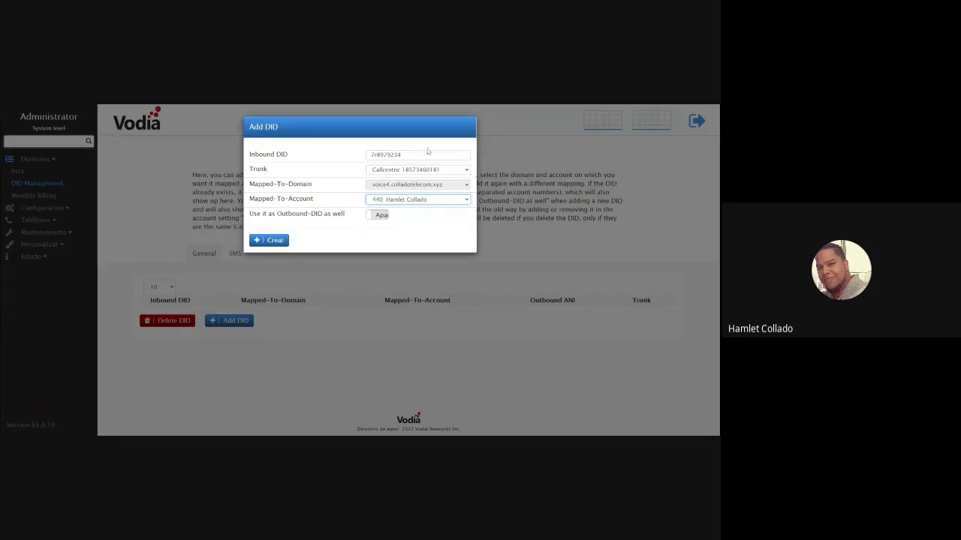
{"action": "left_click_drag", "start_coordinate": [413, 156], "coordinate": [200, 147]}
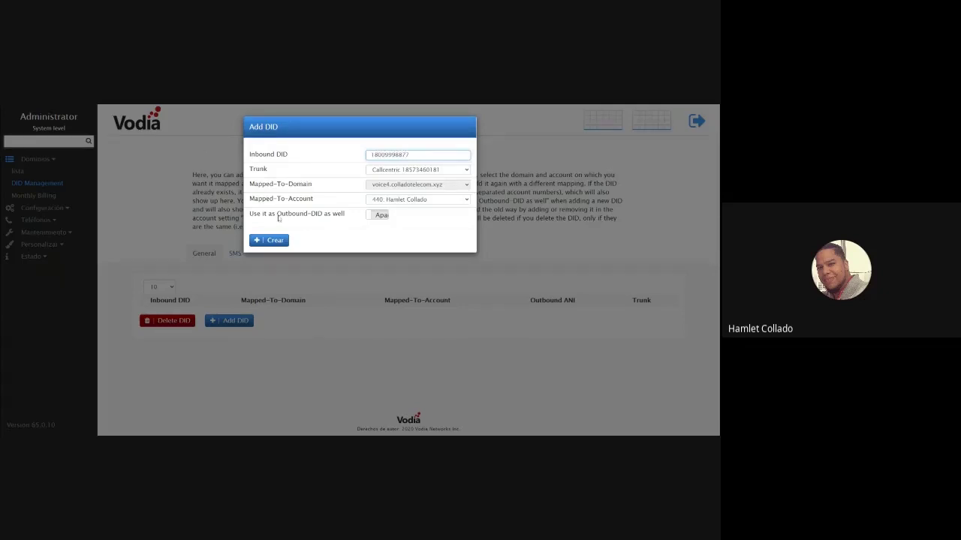
{"action": "left_click", "coordinate": [281, 243]}
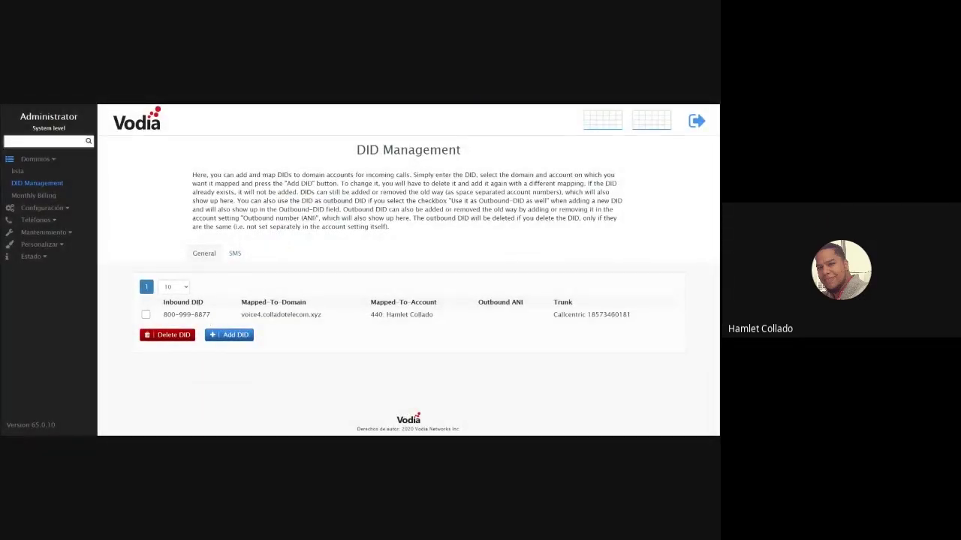
{"action": "left_click", "coordinate": [16, 172]}
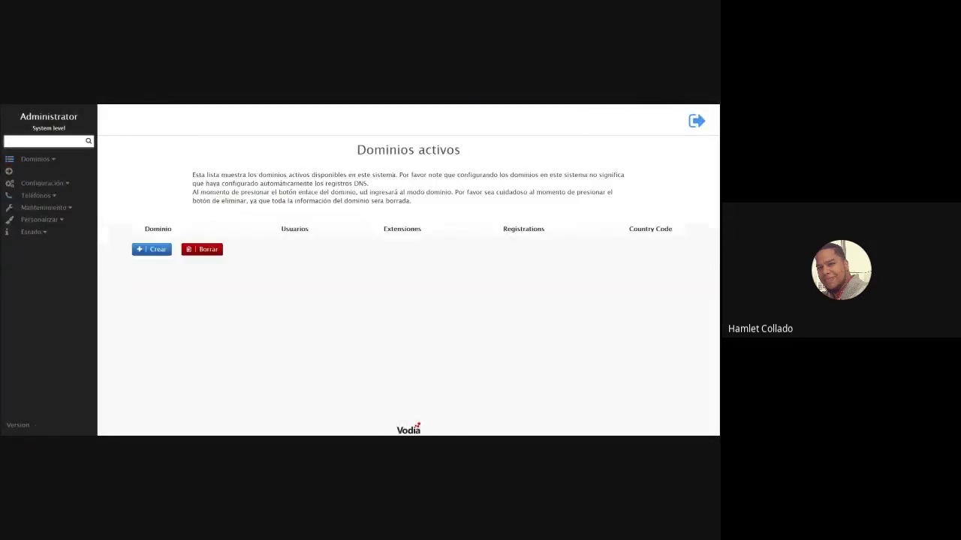
{"action": "left_click", "coordinate": [184, 261]}
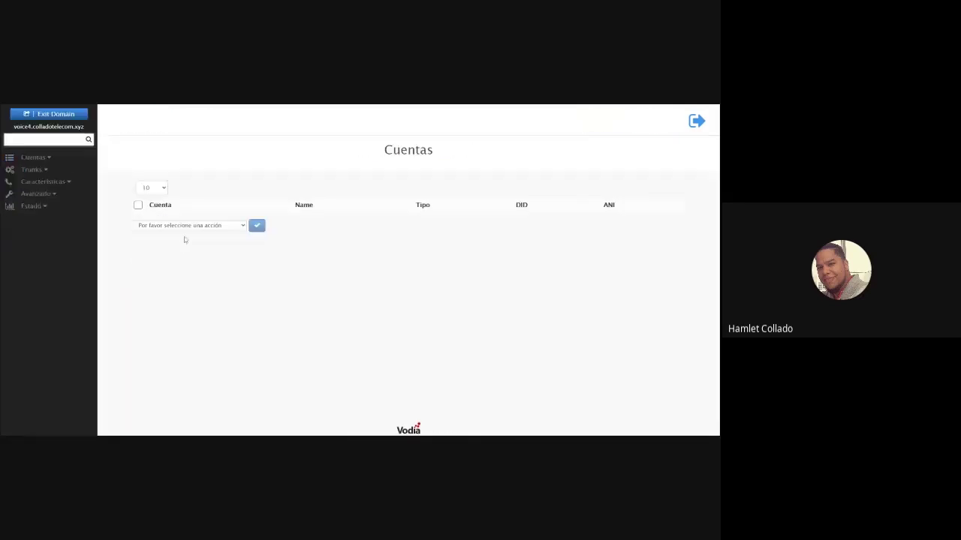
{"action": "left_click", "coordinate": [159, 218]}
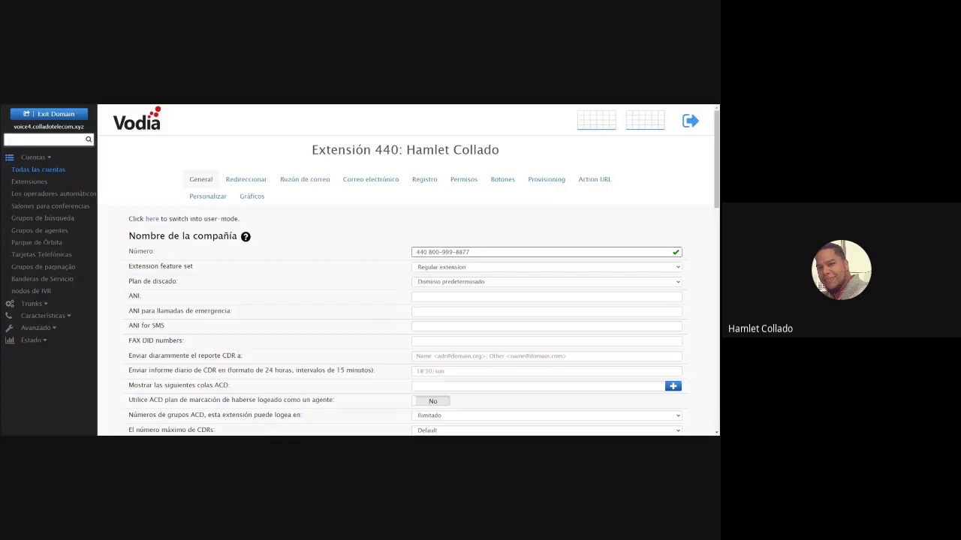
{"action": "left_click_drag", "start_coordinate": [428, 253], "coordinate": [469, 252]}
{"action": "left_click", "coordinate": [469, 252]}
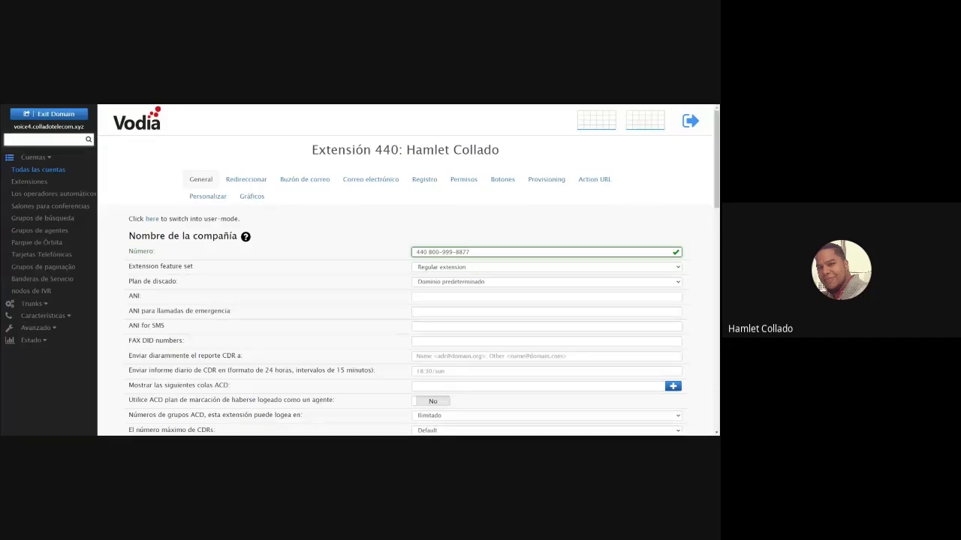
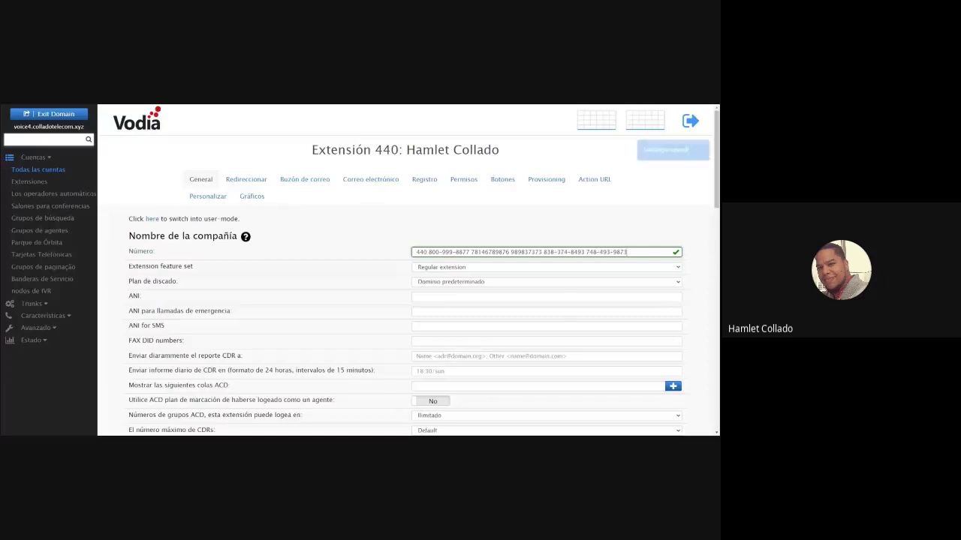
{"action": "left_click_drag", "start_coordinate": [542, 252], "coordinate": [510, 252]}
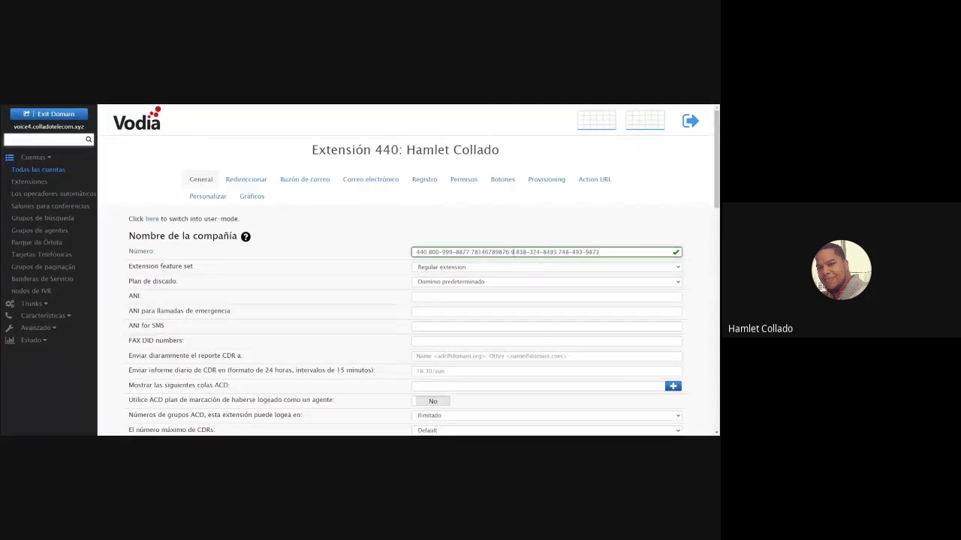
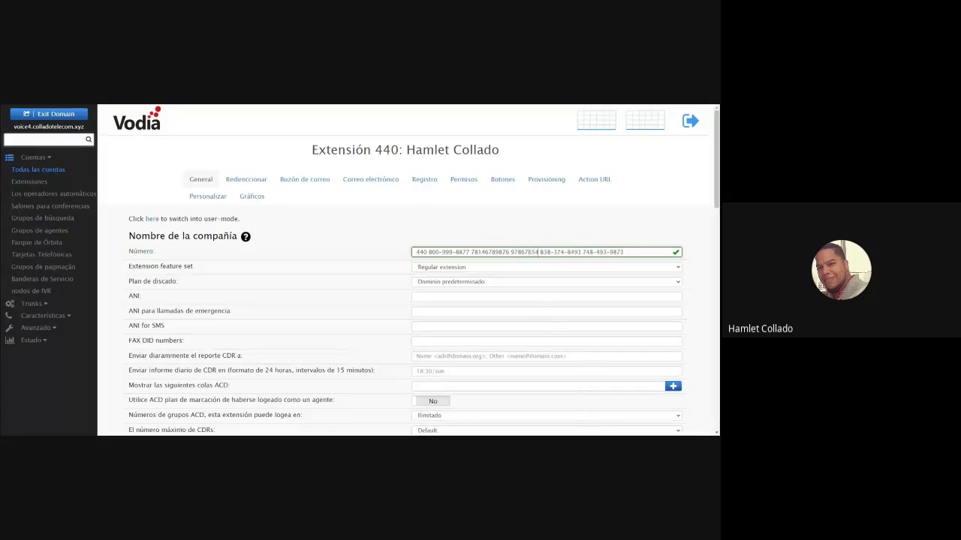
{"action": "key", "text": "Return"}
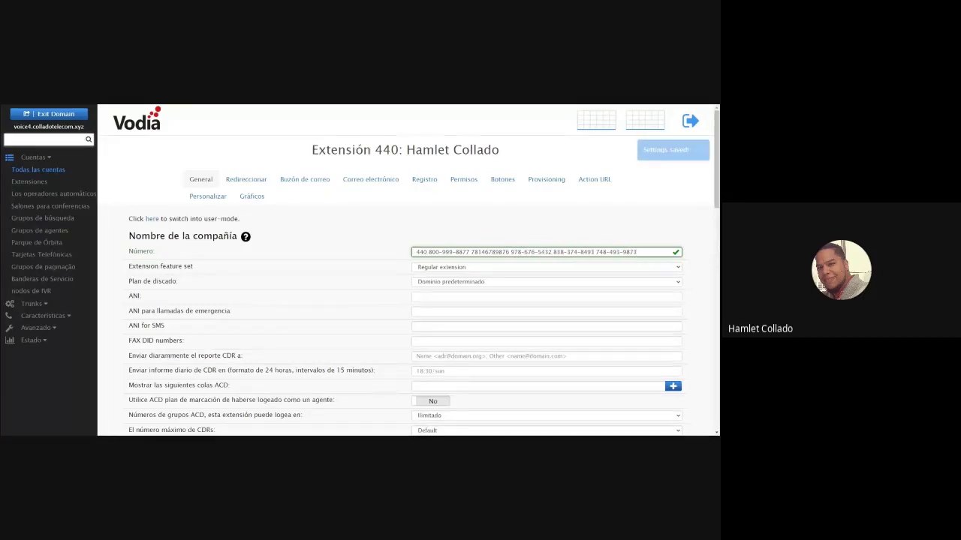
- Delete the extra unformatted number from the Número list and save again
{"action": "double_click", "coordinate": [490, 253]}
{"action": "key", "text": "BackSpace"}
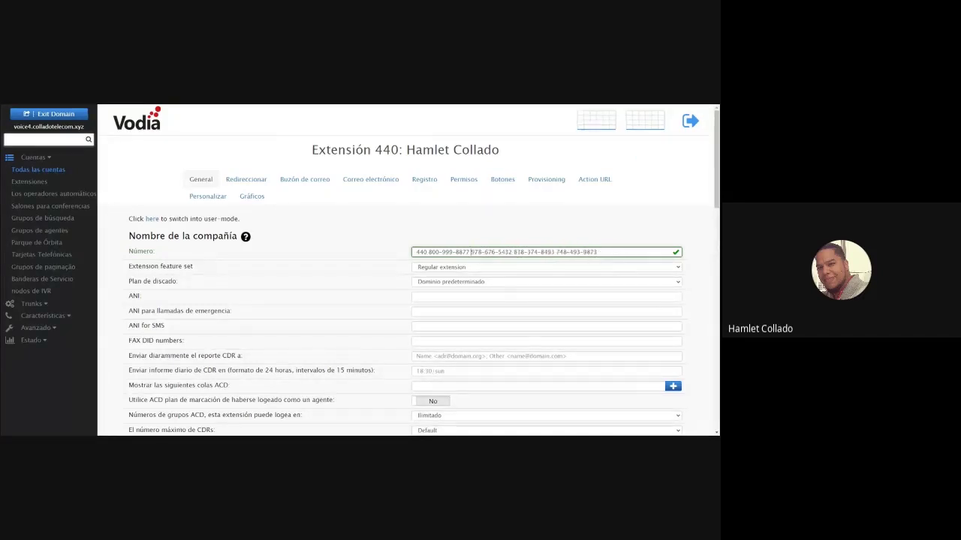
{"action": "key", "text": "Return"}
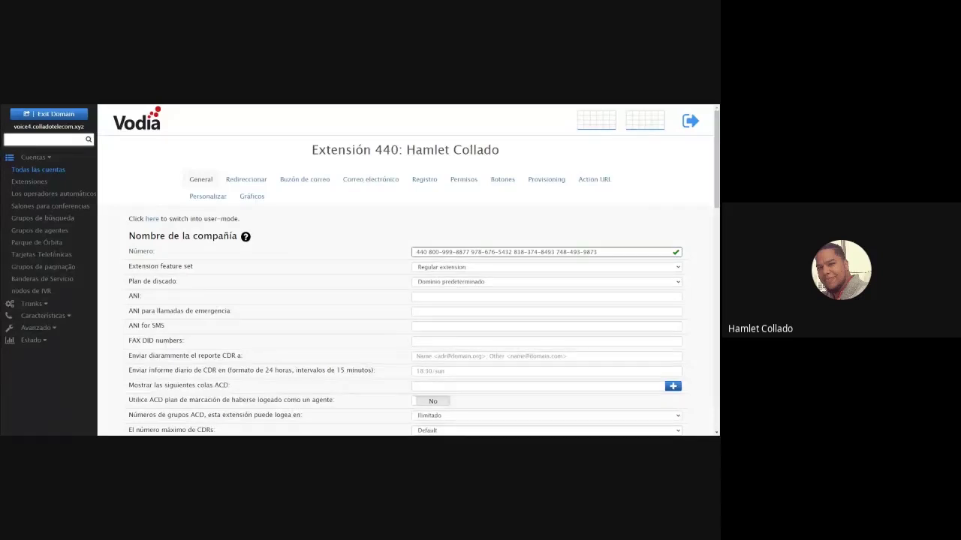
- Exit the domain, review Seguridad's Certificados and Root CA lists, then return to Dominios activos
{"action": "left_click", "coordinate": [56, 118]}
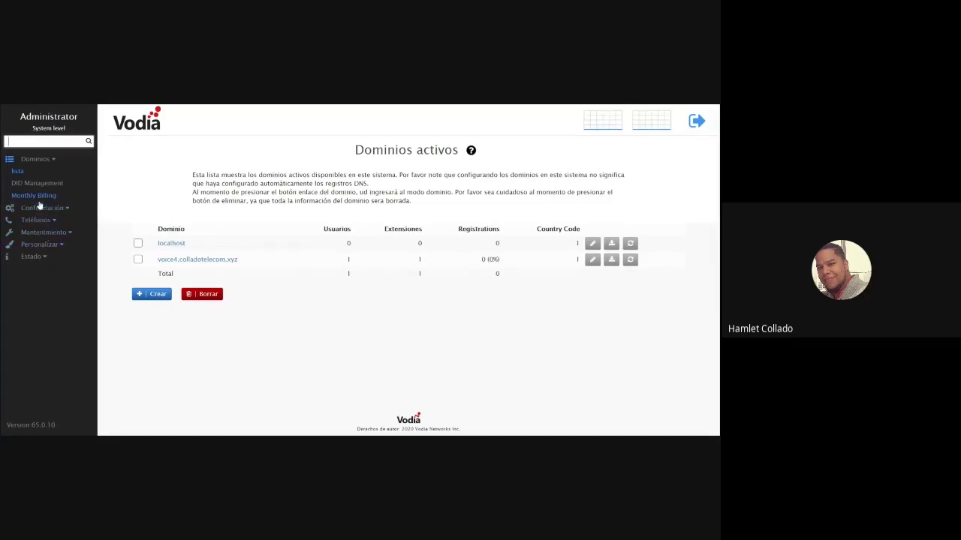
{"action": "left_click", "coordinate": [42, 208]}
{"action": "left_click", "coordinate": [30, 232]}
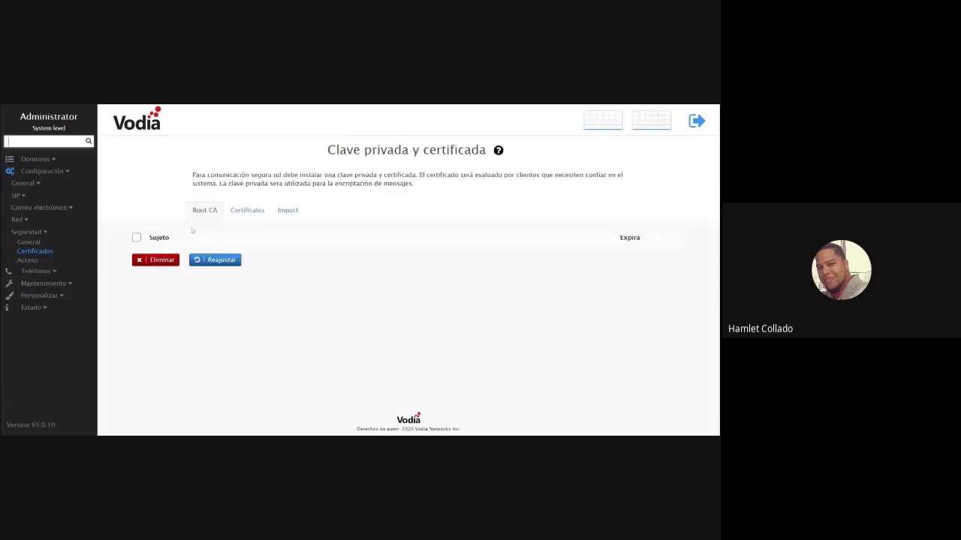
{"action": "left_click", "coordinate": [247, 210]}
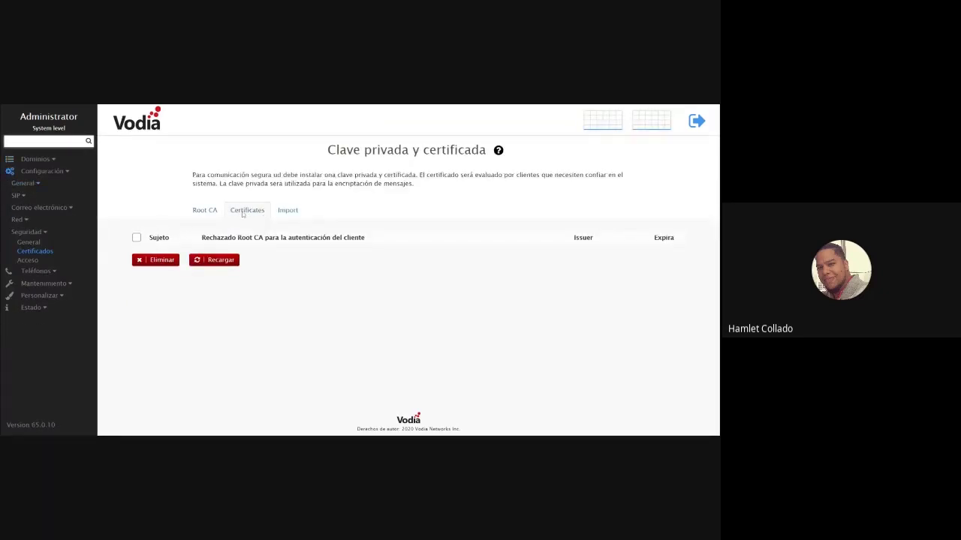
{"action": "left_click", "coordinate": [216, 212]}
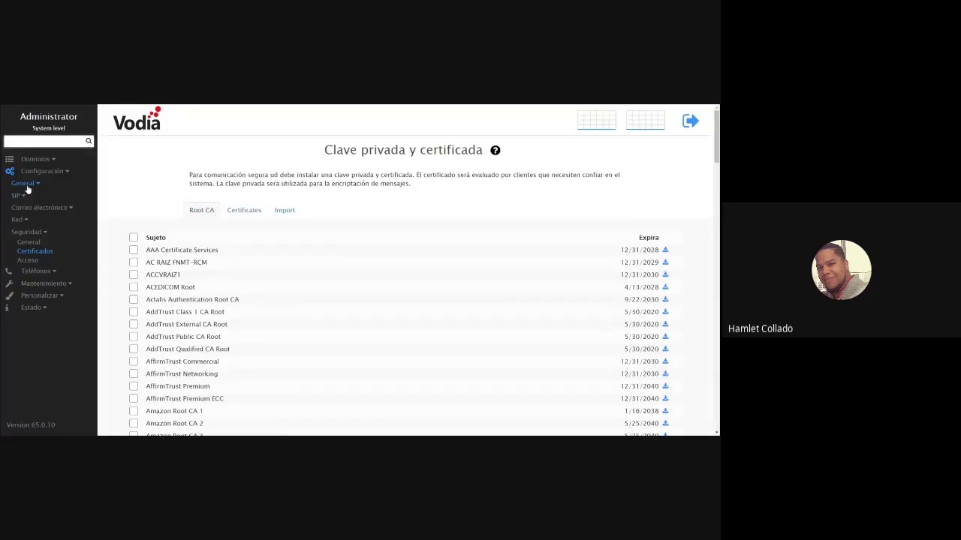
{"action": "left_click", "coordinate": [35, 160]}
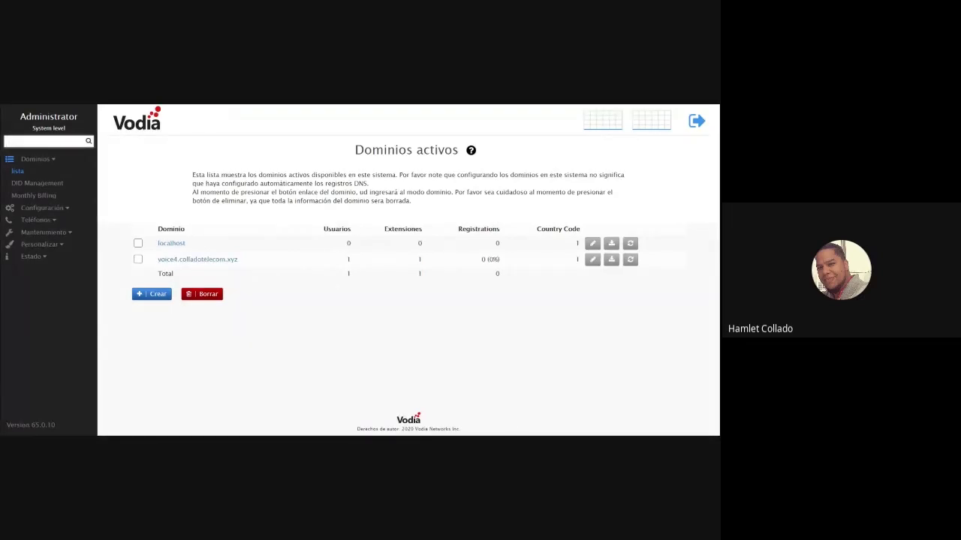
{"action": "key", "text": "alt+Tab"}
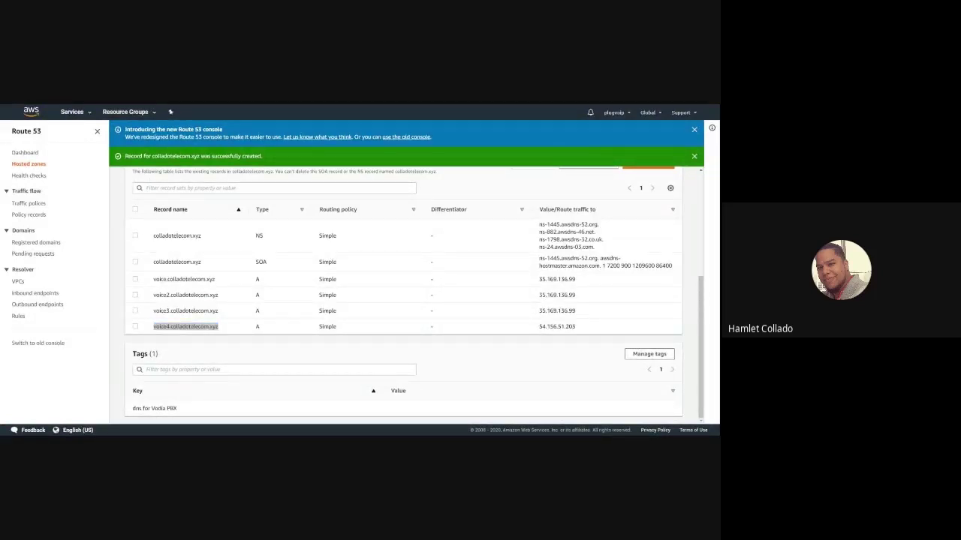
- Review the voice4.colladotelecom.xyz A record (54.156.51.203) in Route 53, then return to Vodia PBX
{"action": "key", "text": "alt+Tab"}
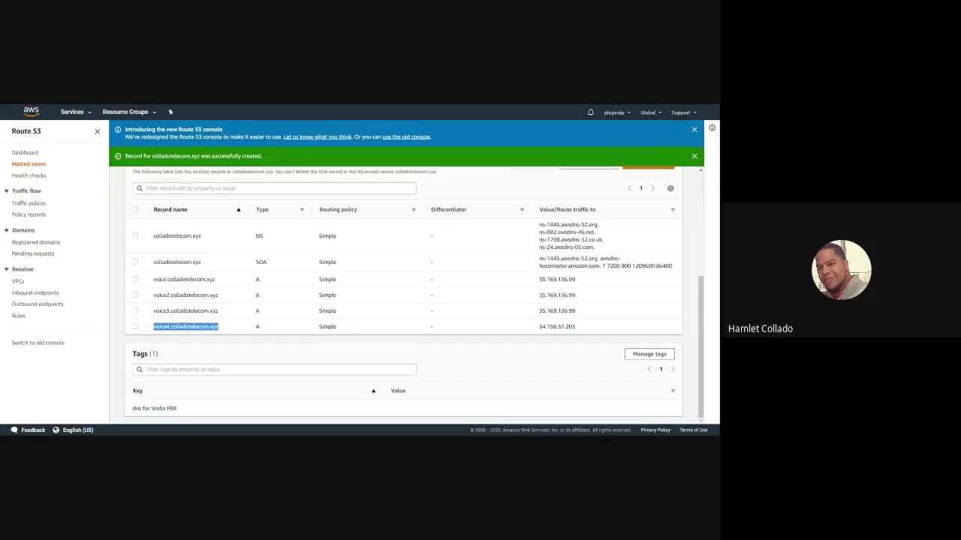
{"action": "key", "text": "alt+Tab"}
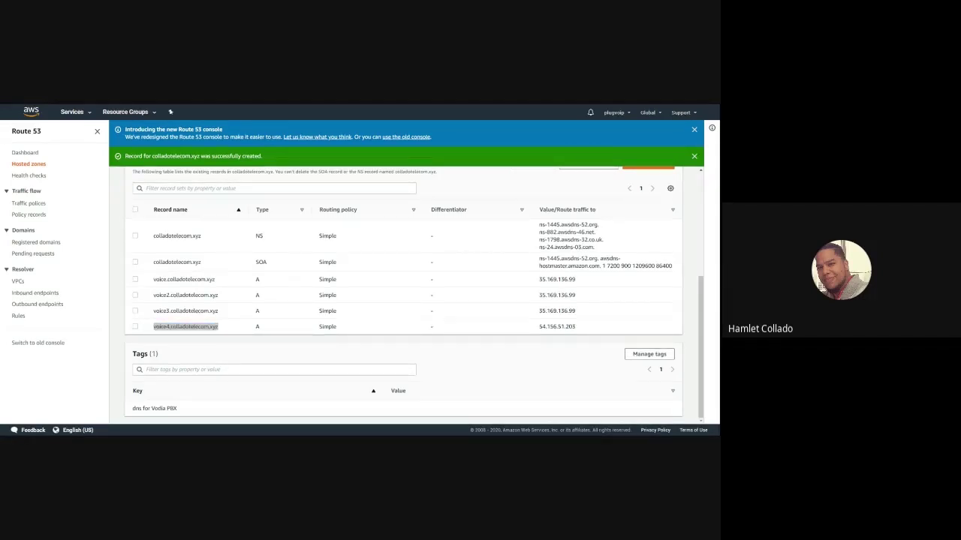
{"action": "key", "text": "alt+Tab"}
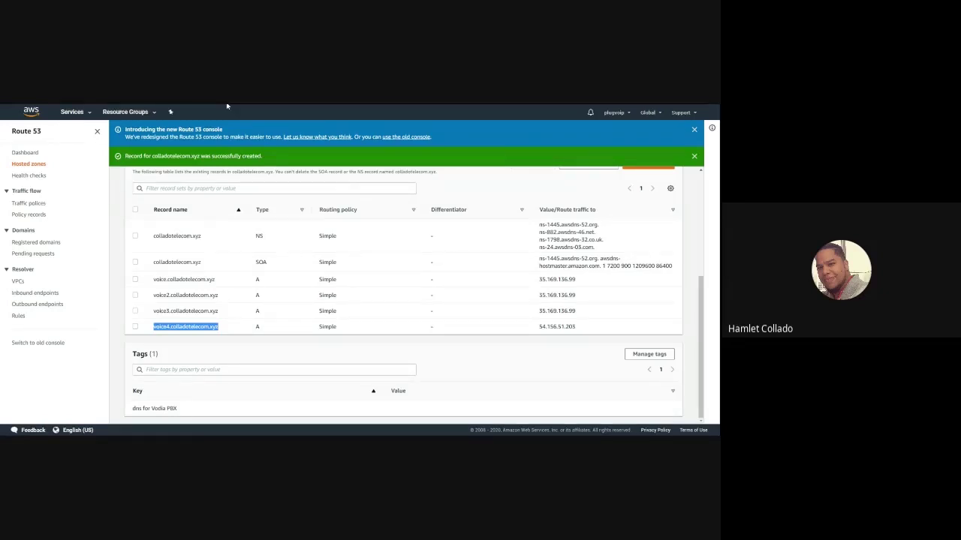
{"action": "key", "text": "alt+Tab"}
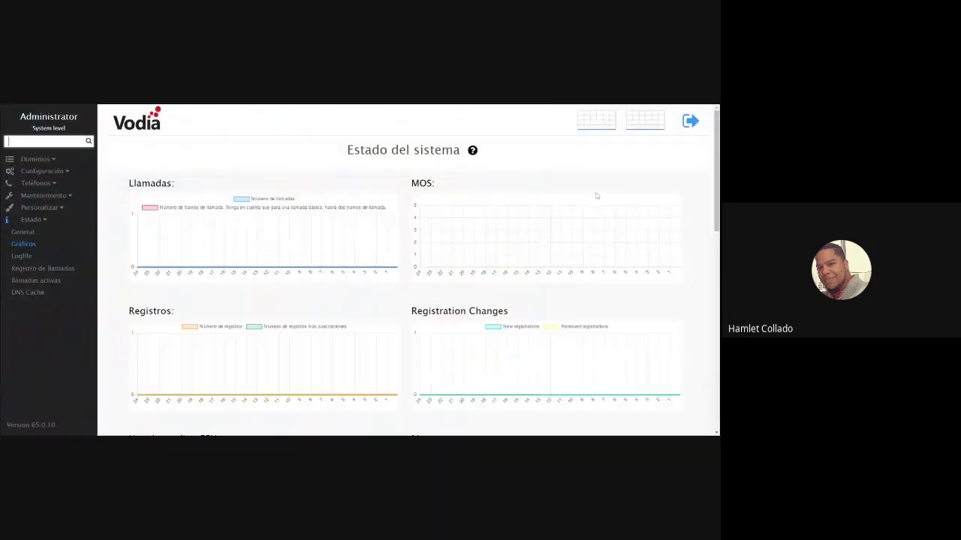
- Sign out of the admin session and log in with the domain's username and password
{"action": "left_click", "coordinate": [689, 122]}
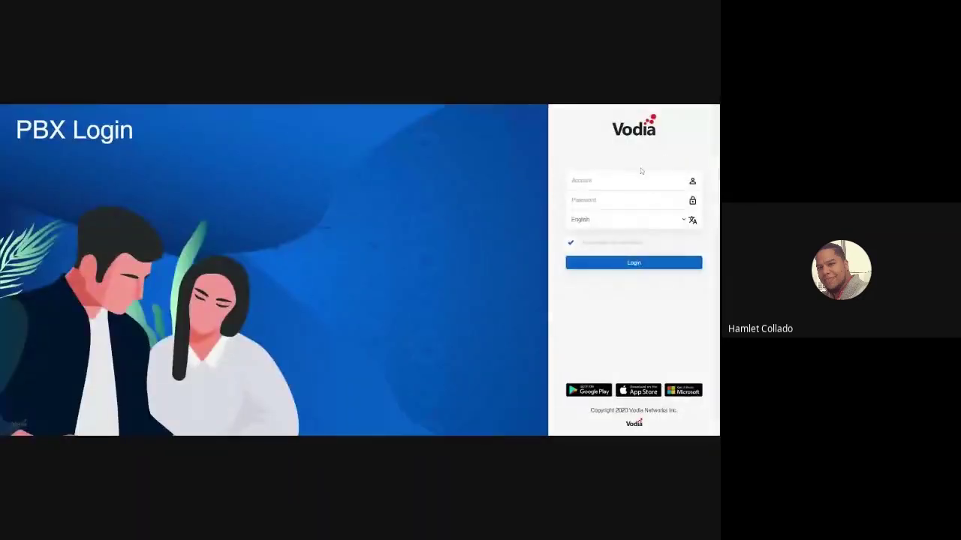
{"action": "type", "text": "hamlet"}
{"action": "key", "text": "Tab"}
{"action": "type", "text": "**********"}
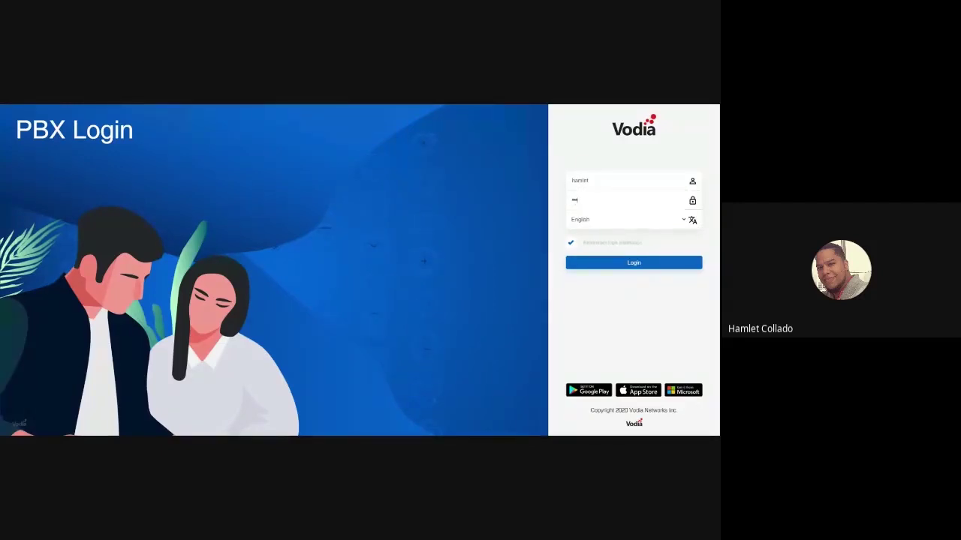
{"action": "type", "text": "*"}
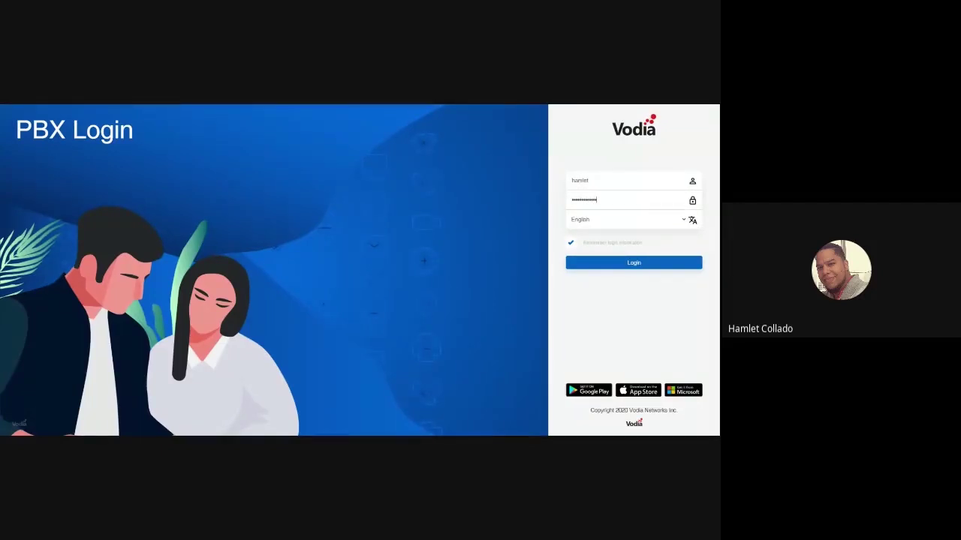
{"action": "key", "text": "Return"}
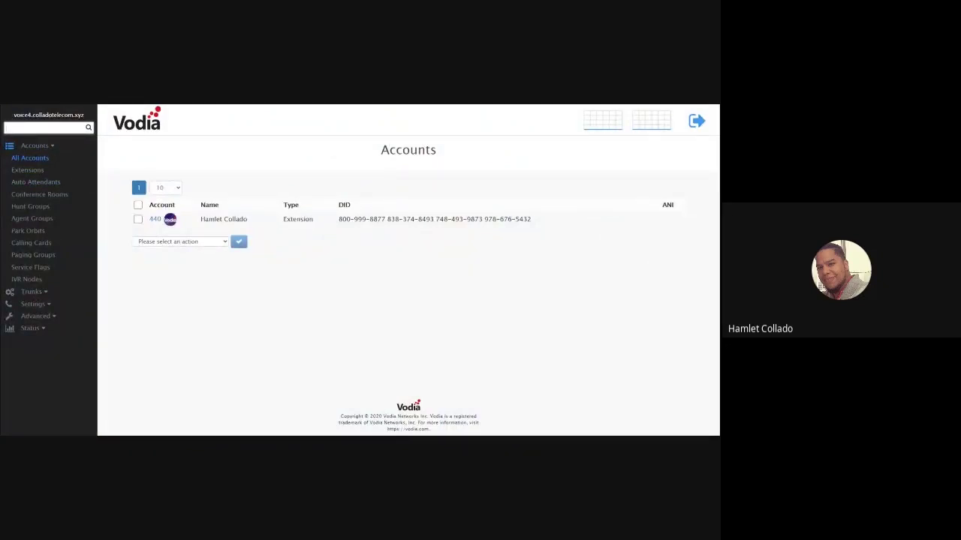
- Browse the voice4.colladotelecom.xyz domain's Extensions, Auto Attendants and Conference Rooms lists
{"action": "left_click_drag", "start_coordinate": [86, 115], "coordinate": [6, 117]}
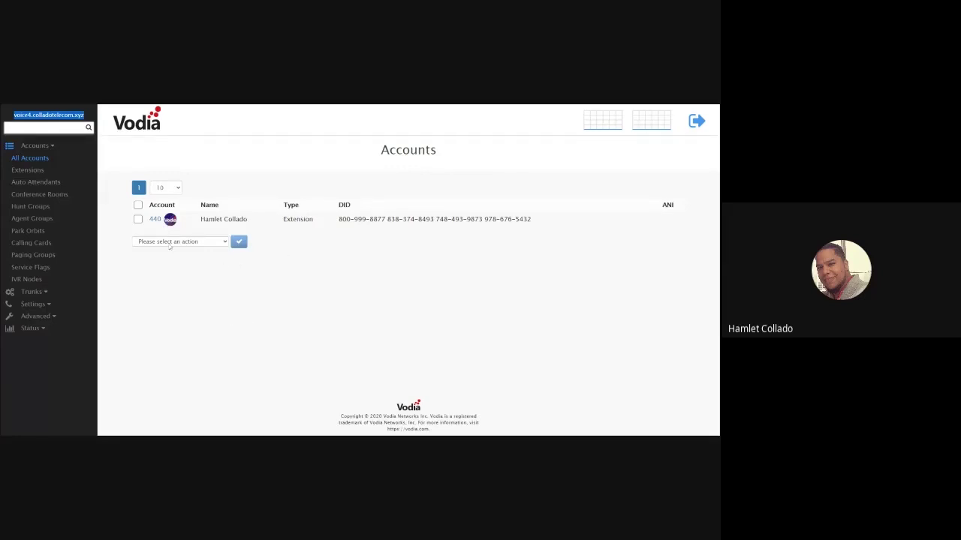
{"action": "left_click", "coordinate": [24, 171]}
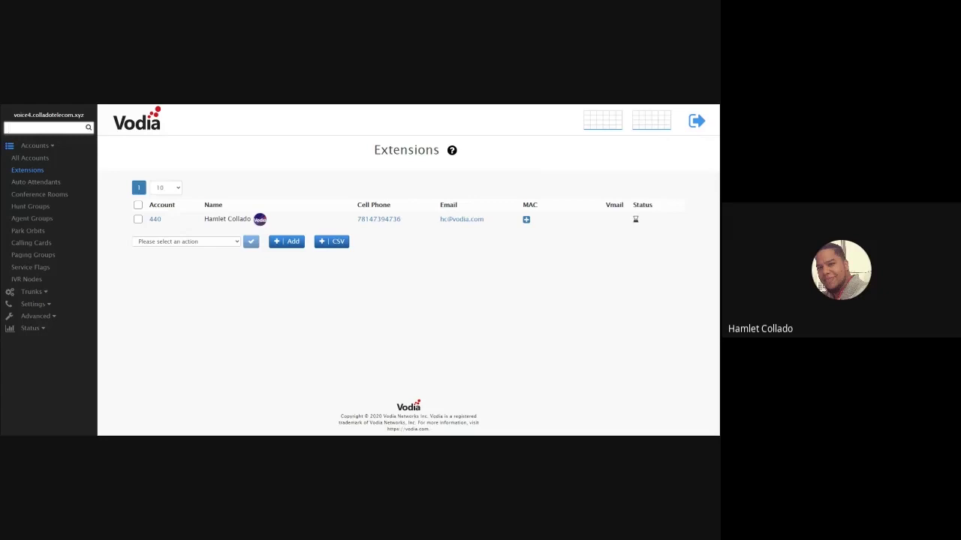
{"action": "left_click", "coordinate": [34, 183]}
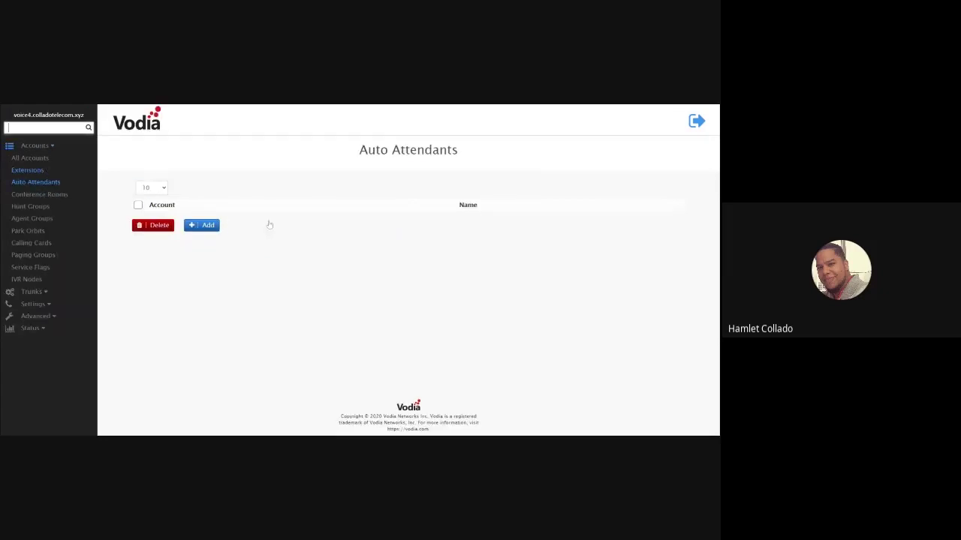
{"action": "left_click", "coordinate": [41, 197]}
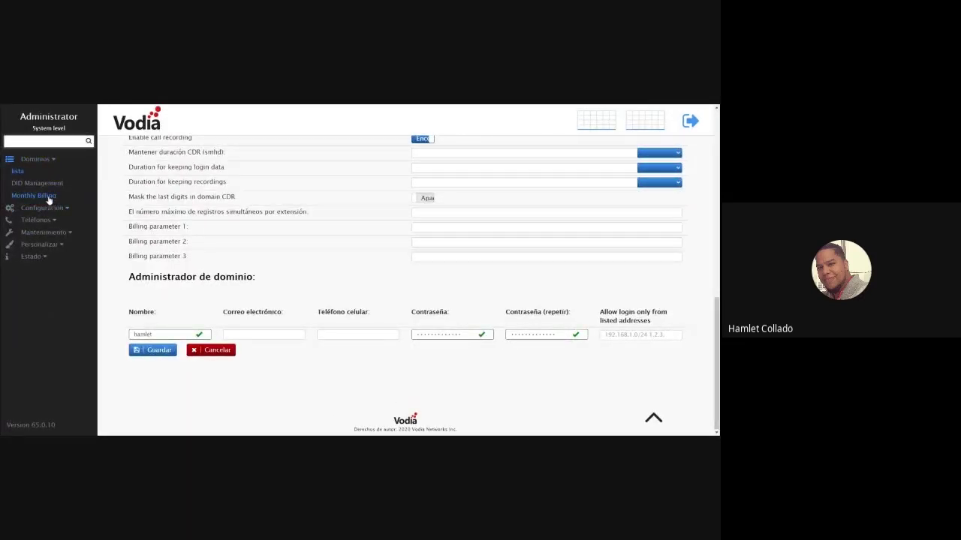
- Open Domains > Monthly Billing to view the empty USD Edit Plan form and call-rate table
{"action": "scroll", "coordinate": [52, 210], "scroll_direction": "up", "scroll_amount": 15}
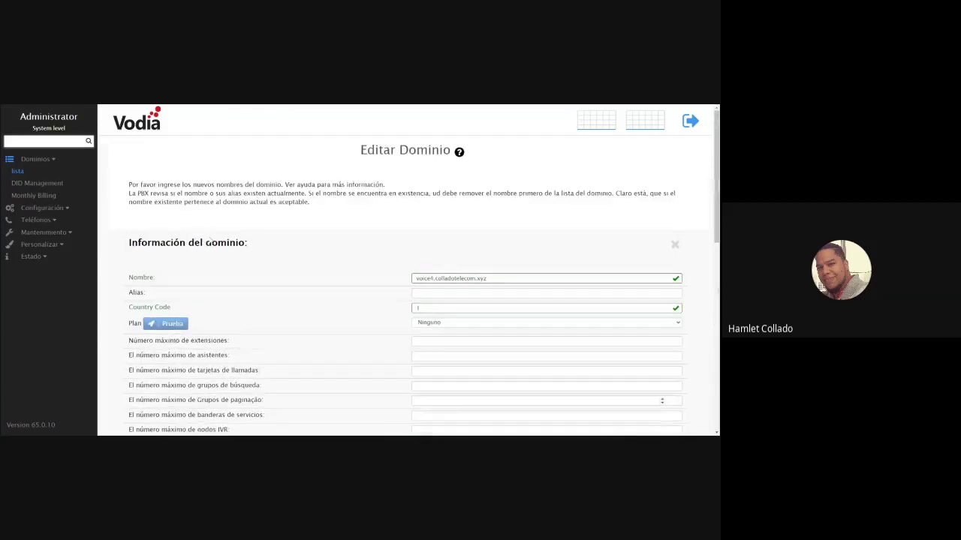
{"action": "left_click", "coordinate": [34, 195]}
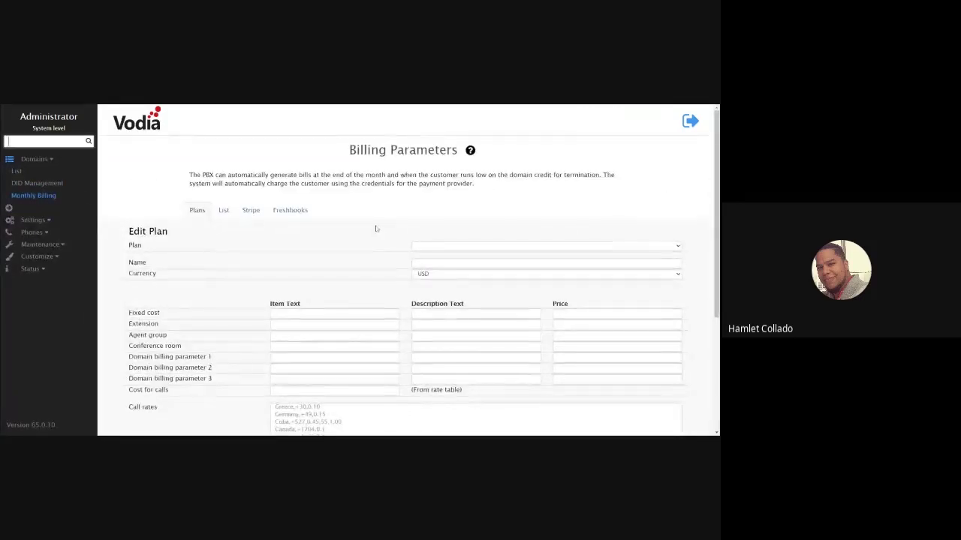
{"action": "scroll", "coordinate": [375, 229], "scroll_direction": "down", "scroll_amount": 2}
{"action": "scroll", "coordinate": [373, 229], "scroll_direction": "up", "scroll_amount": 1}
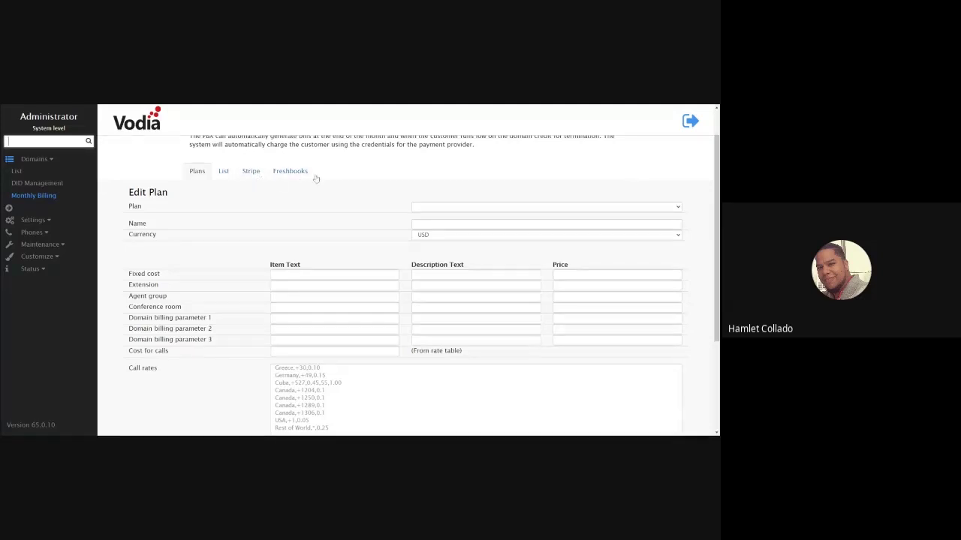
{"action": "scroll", "coordinate": [396, 172], "scroll_direction": "down", "scroll_amount": 2}
{"action": "scroll", "coordinate": [391, 178], "scroll_direction": "up", "scroll_amount": 2}
{"action": "scroll", "coordinate": [309, 204], "scroll_direction": "down", "scroll_amount": 3}
{"action": "scroll", "coordinate": [310, 203], "scroll_direction": "up", "scroll_amount": 4}
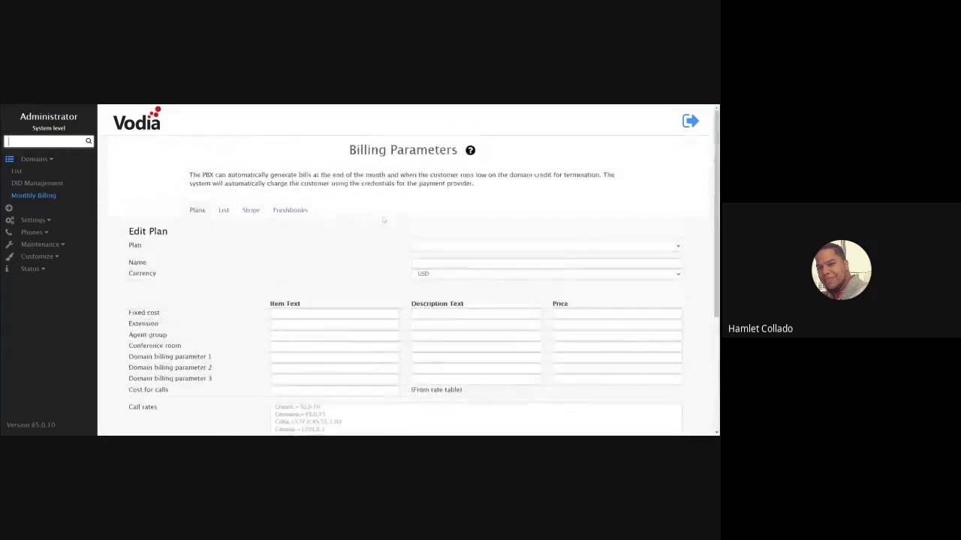
{"action": "scroll", "coordinate": [279, 272], "scroll_direction": "down", "scroll_amount": 1}
- Fill the Extension row with item 'extension', description 'account' and price 10.00
{"action": "left_click", "coordinate": [277, 275]}
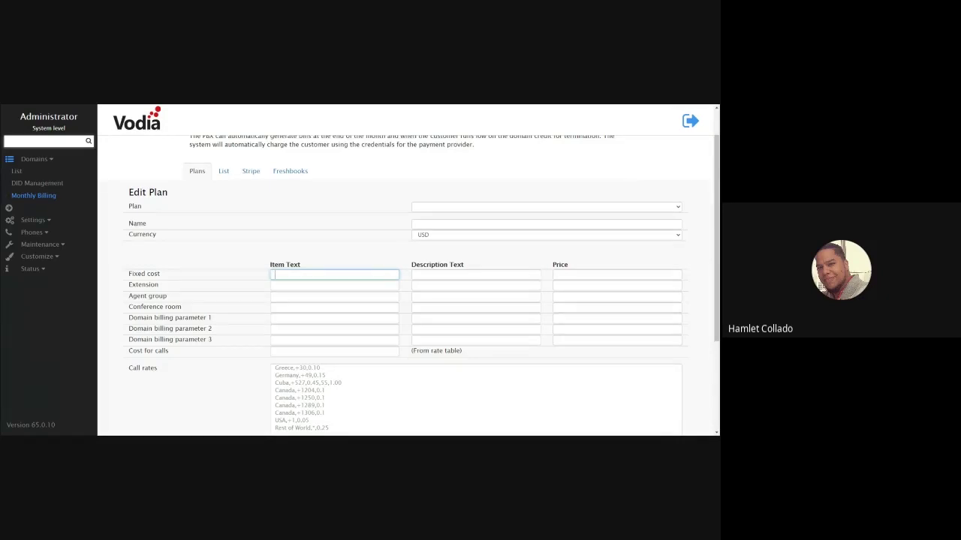
{"action": "type", "text": "10"}
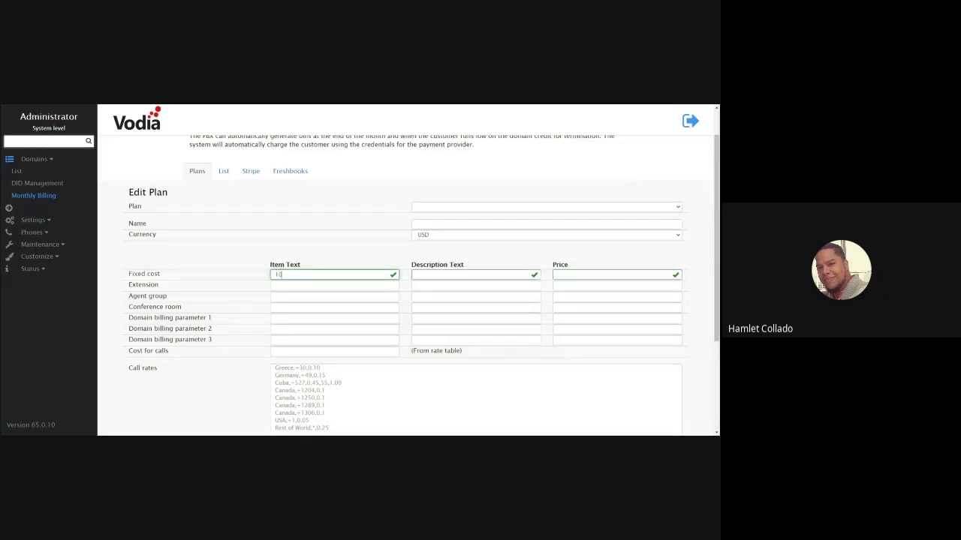
{"action": "key", "text": "BackSpace"}
{"action": "key", "text": "BackSpace"}
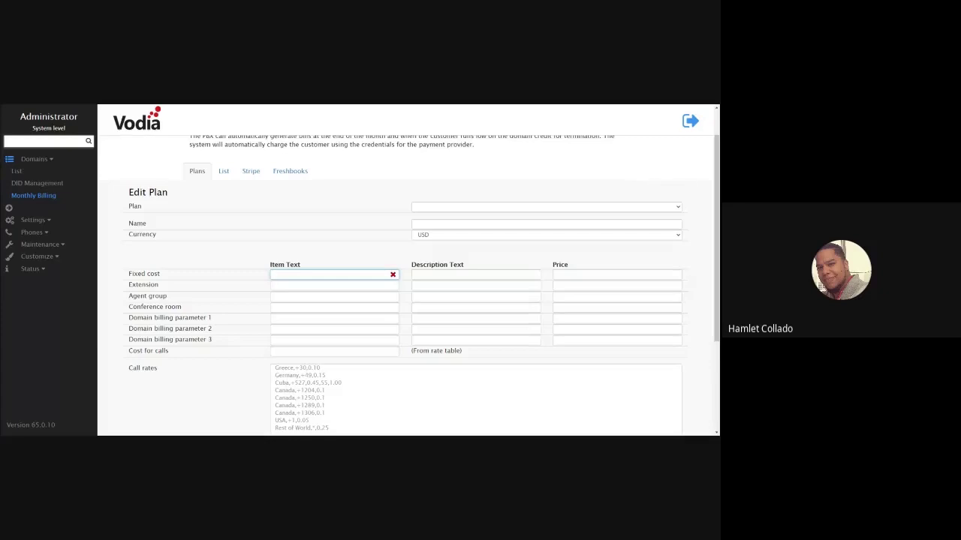
{"action": "left_click", "coordinate": [276, 285]}
{"action": "type", "text": "10"}
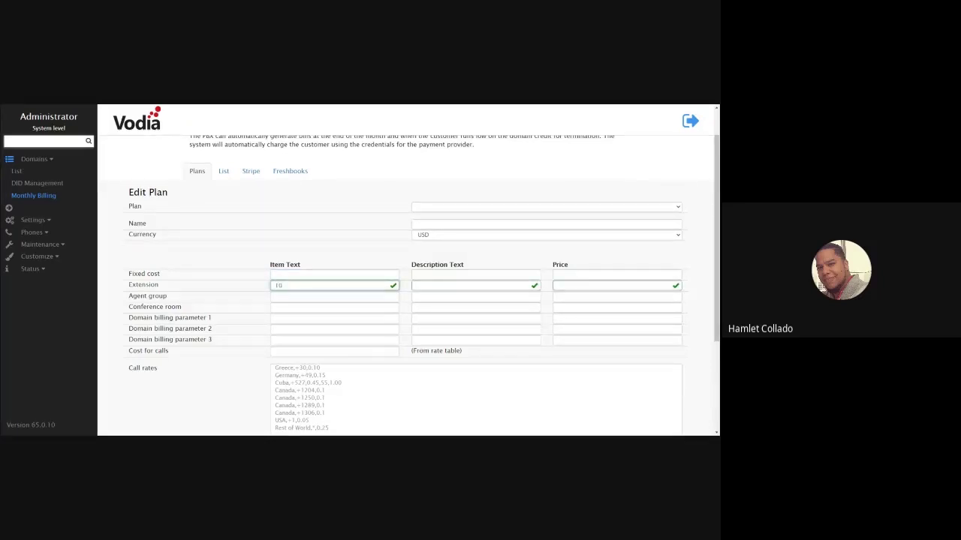
{"action": "left_click", "coordinate": [450, 286]}
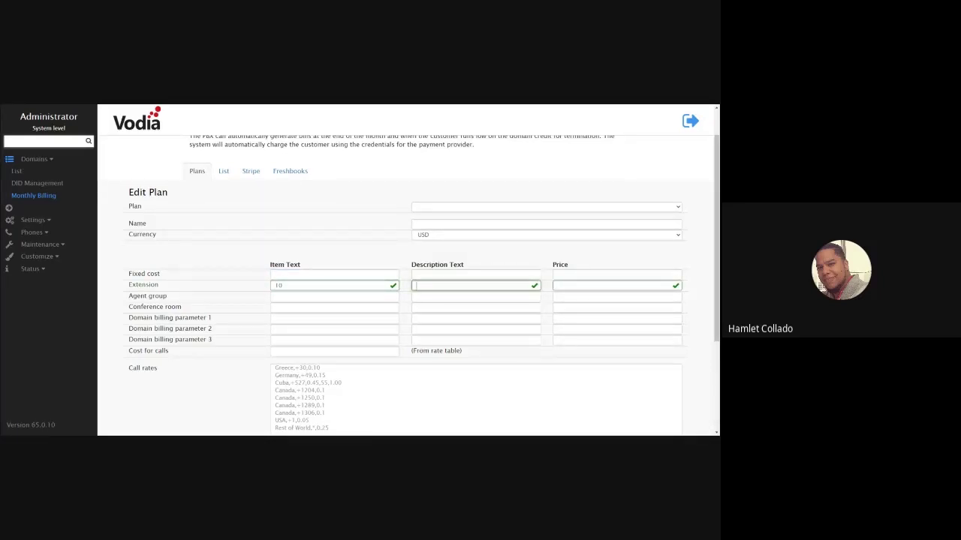
{"action": "type", "text": "account"}
{"action": "key", "text": "shift+Tab"}
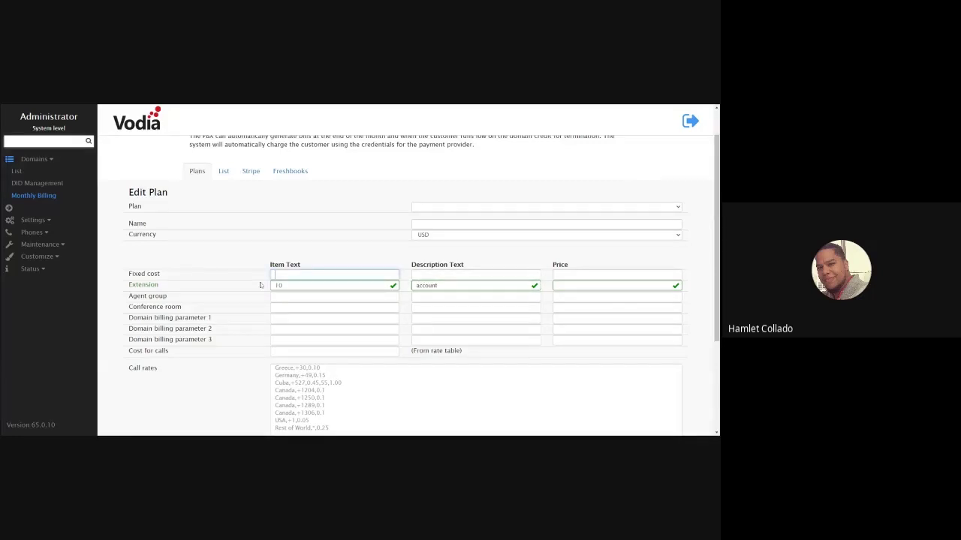
{"action": "key", "text": "Tab"}
{"action": "type", "text": "extension"}
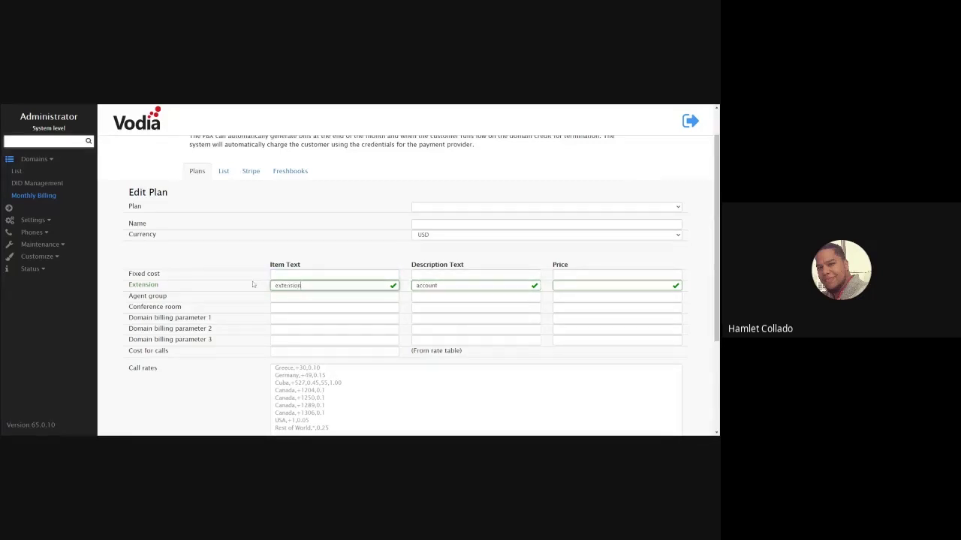
{"action": "type", "text": "10.00"}
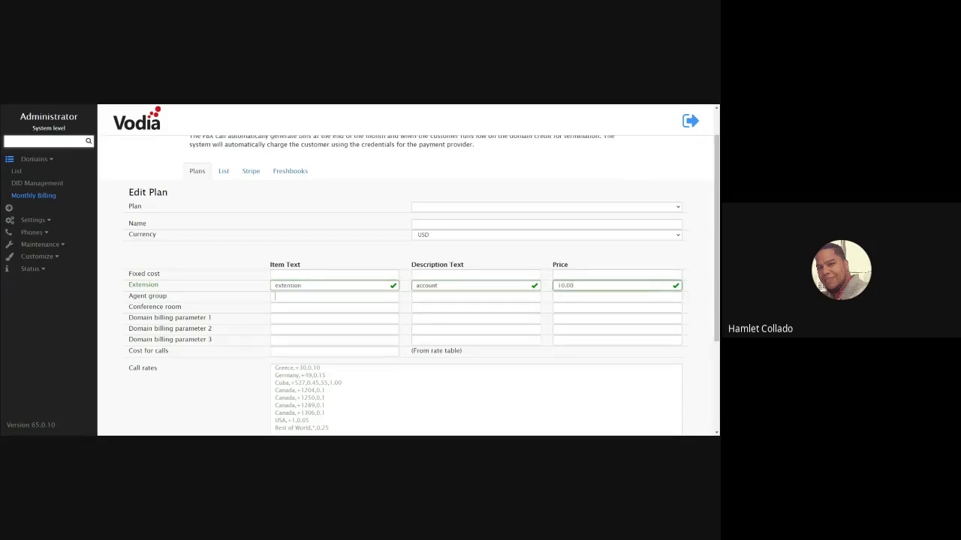
{"action": "key", "text": "Tab"}
- Fill the Agent group row with item 'group', description 'account' and price 20.00
{"action": "type", "text": "group"}
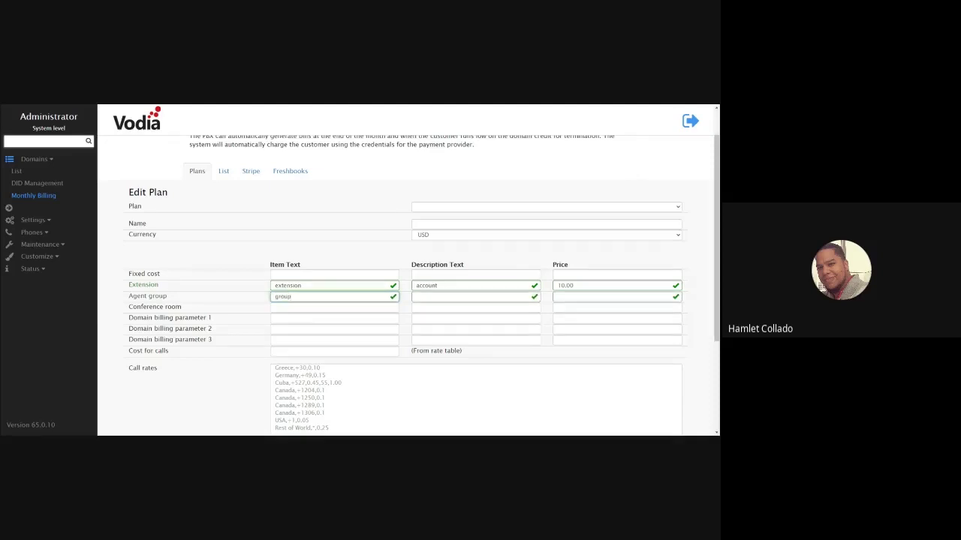
{"action": "key", "text": "Tab"}
{"action": "type", "text": "a"}
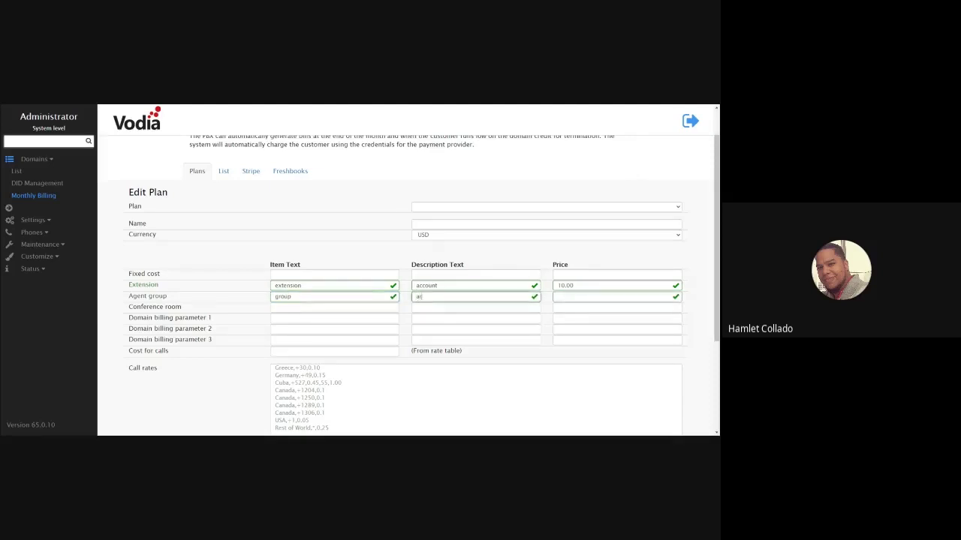
{"action": "type", "text": "ccount"}
{"action": "key", "text": "Tab"}
{"action": "type", "text": "20.00"}
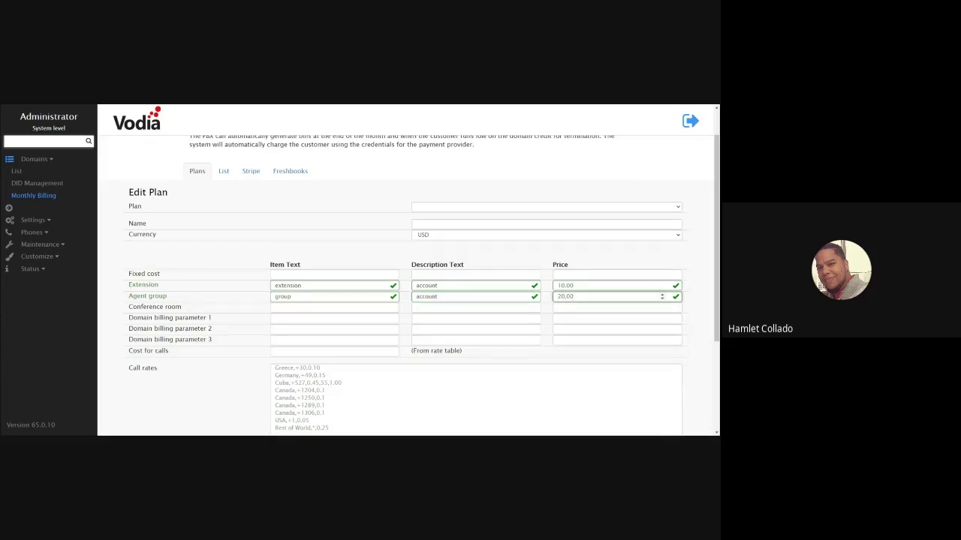
- Name the billing plan 'USA PLAN'
{"action": "left_click", "coordinate": [609, 285]}
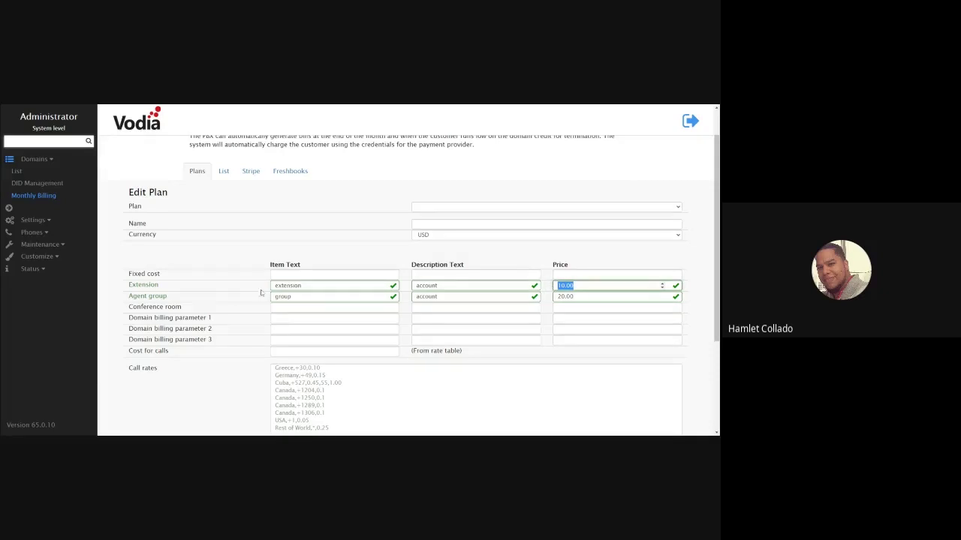
{"action": "scroll", "coordinate": [403, 431], "scroll_direction": "down", "scroll_amount": 3}
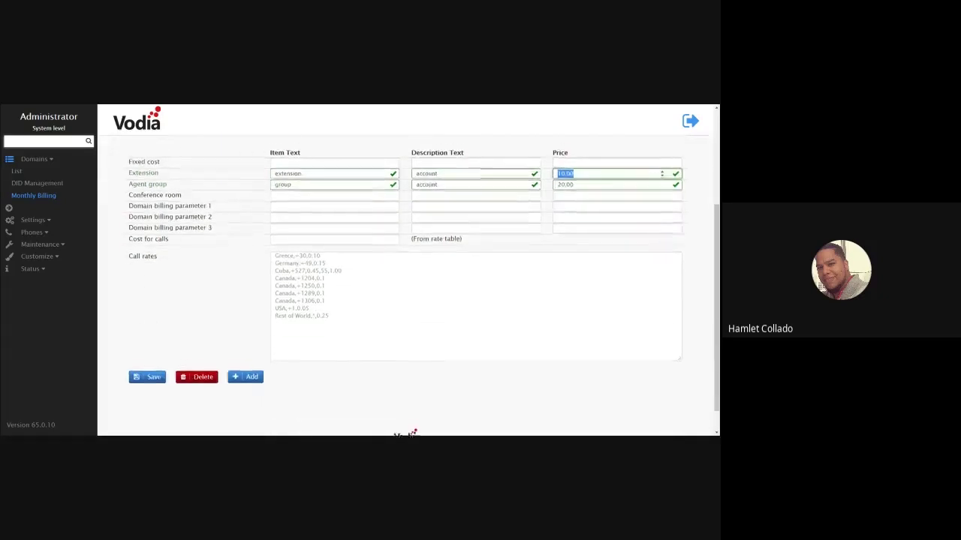
{"action": "scroll", "coordinate": [403, 431], "scroll_direction": "up", "scroll_amount": 3}
{"action": "left_click", "coordinate": [421, 210]}
{"action": "left_click", "coordinate": [425, 223]}
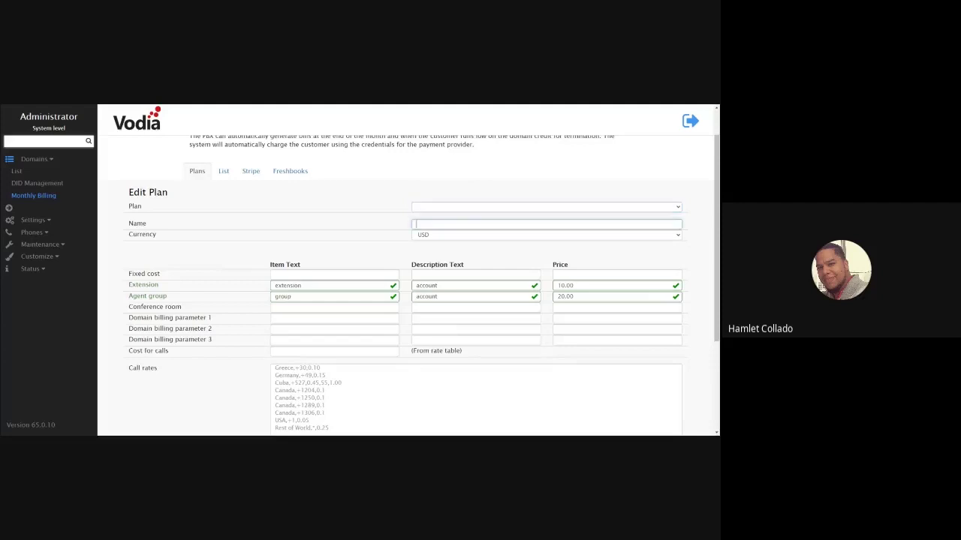
{"action": "type", "text": "USA"}
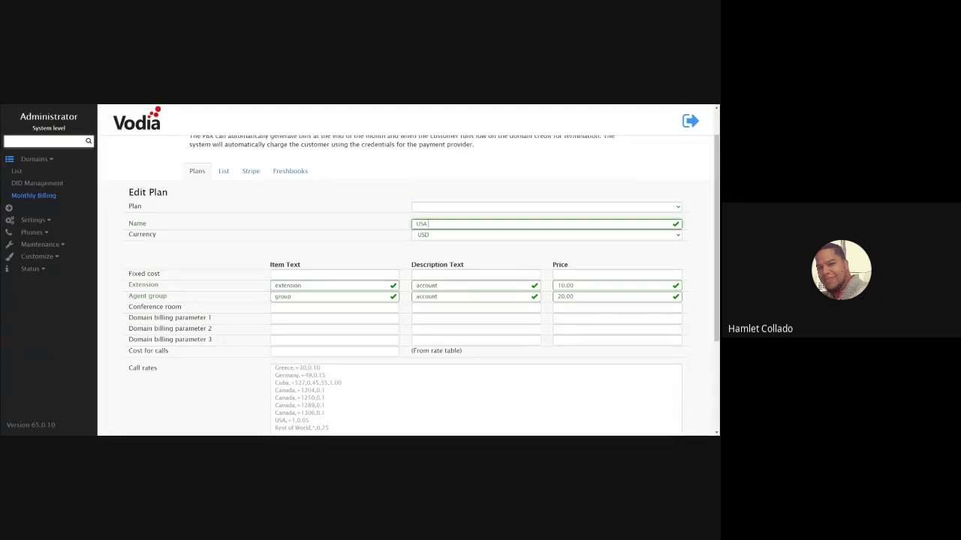
{"action": "type", "text": " PLAN"}
{"action": "scroll", "coordinate": [407, 300], "scroll_direction": "down", "scroll_amount": 1}
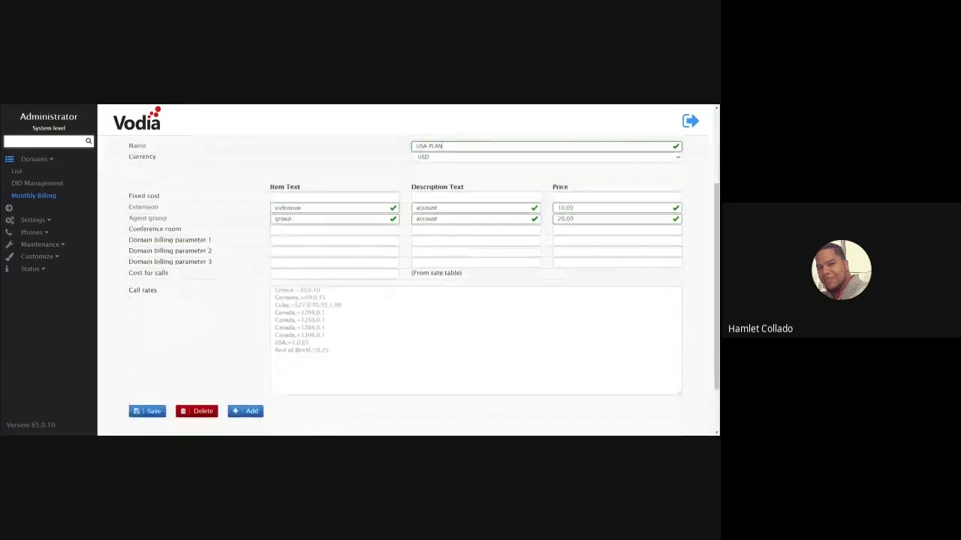
{"action": "left_click", "coordinate": [465, 368]}
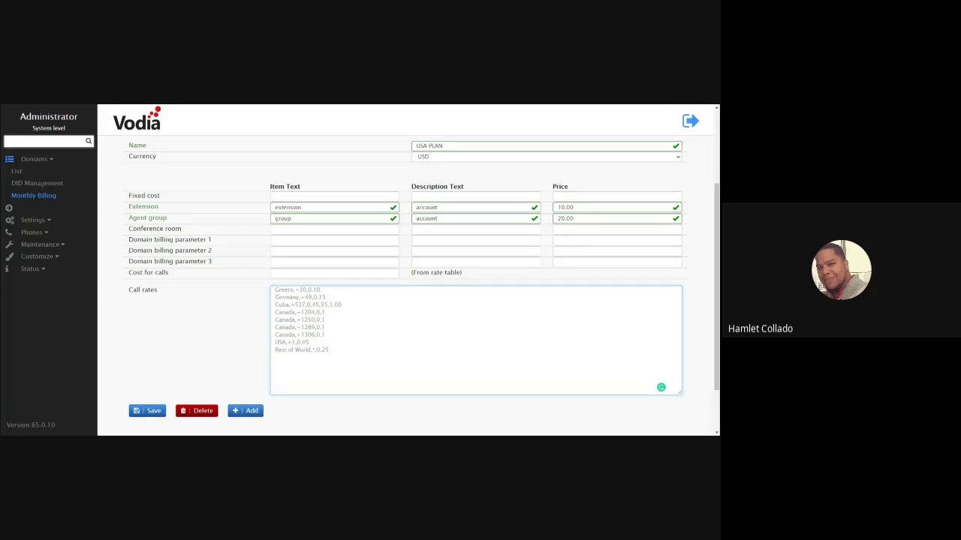
- Add a new billing plan named 'USA' through the Add new plan dialog
{"action": "scroll", "coordinate": [422, 296], "scroll_direction": "up", "scroll_amount": 2}
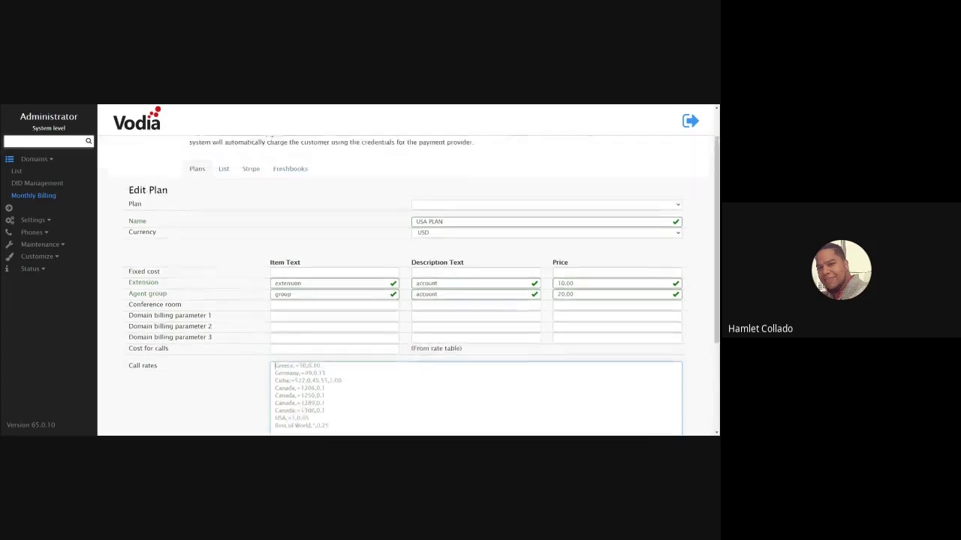
{"action": "scroll", "coordinate": [422, 295], "scroll_direction": "down", "scroll_amount": 3}
{"action": "scroll", "coordinate": [422, 296], "scroll_direction": "up", "scroll_amount": 4}
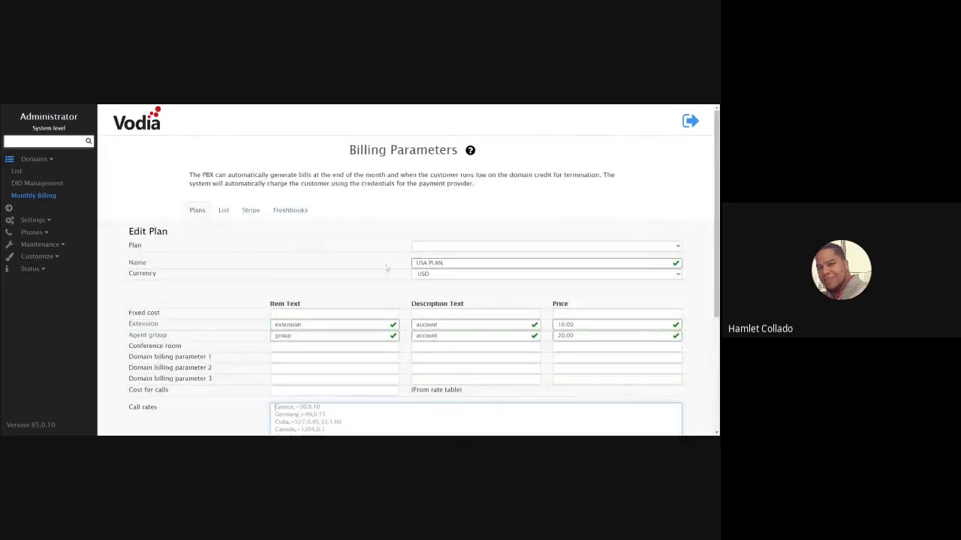
{"action": "scroll", "coordinate": [257, 396], "scroll_direction": "down", "scroll_amount": 4}
{"action": "left_click", "coordinate": [255, 374]}
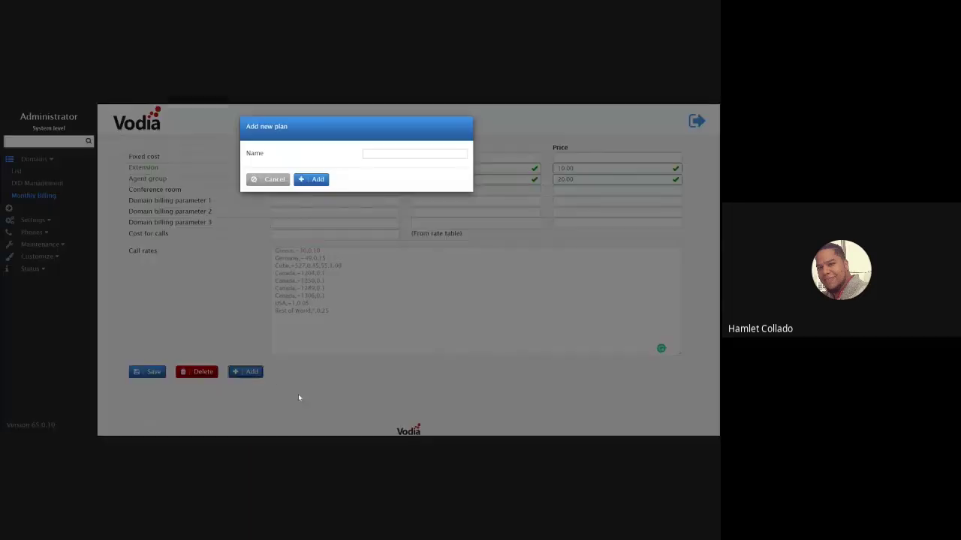
{"action": "type", "text": "U"}
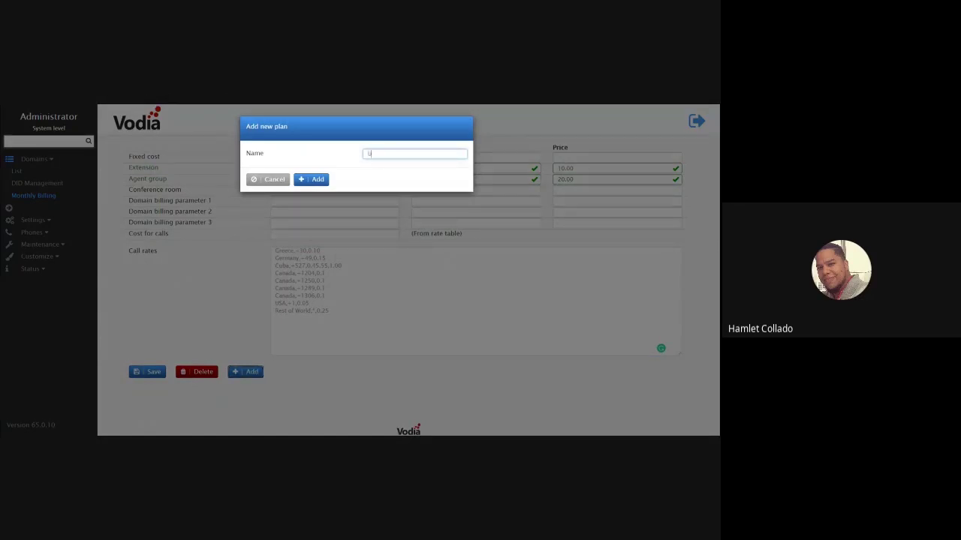
{"action": "type", "text": "SA"}
{"action": "left_click", "coordinate": [318, 180]}
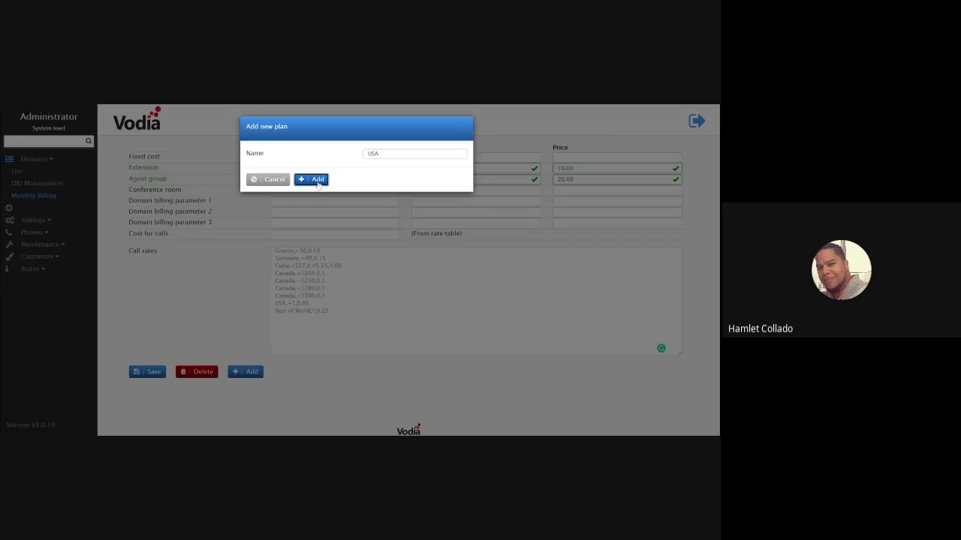
{"action": "left_click", "coordinate": [315, 178]}
{"action": "scroll", "coordinate": [230, 258], "scroll_direction": "up", "scroll_amount": 2}
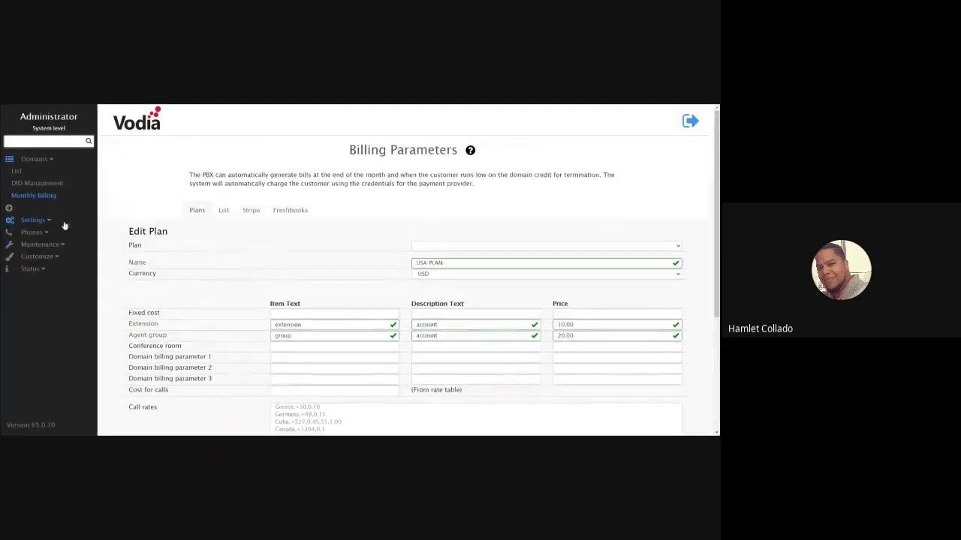
- Reload Monthly Billing and check the list of existing plans
{"action": "left_click", "coordinate": [17, 173]}
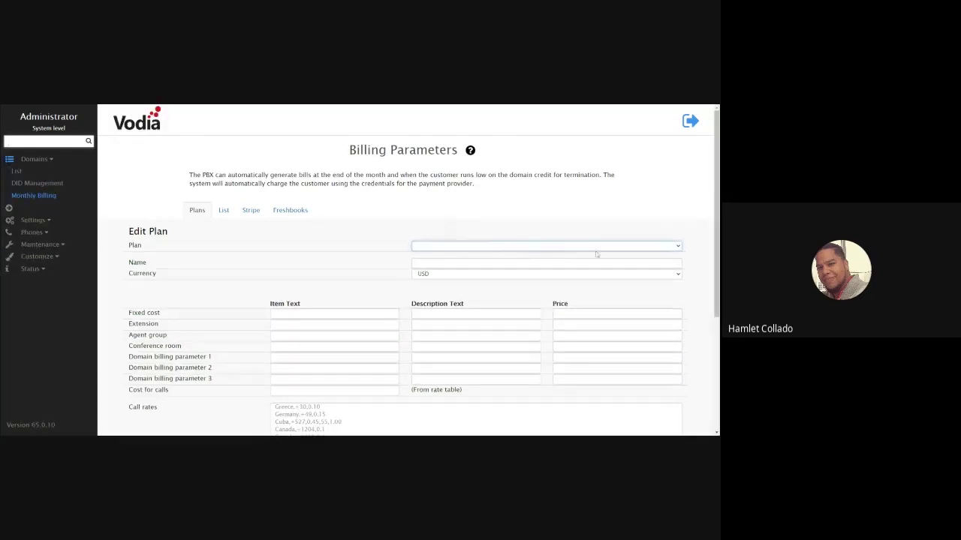
{"action": "left_click", "coordinate": [670, 275]}
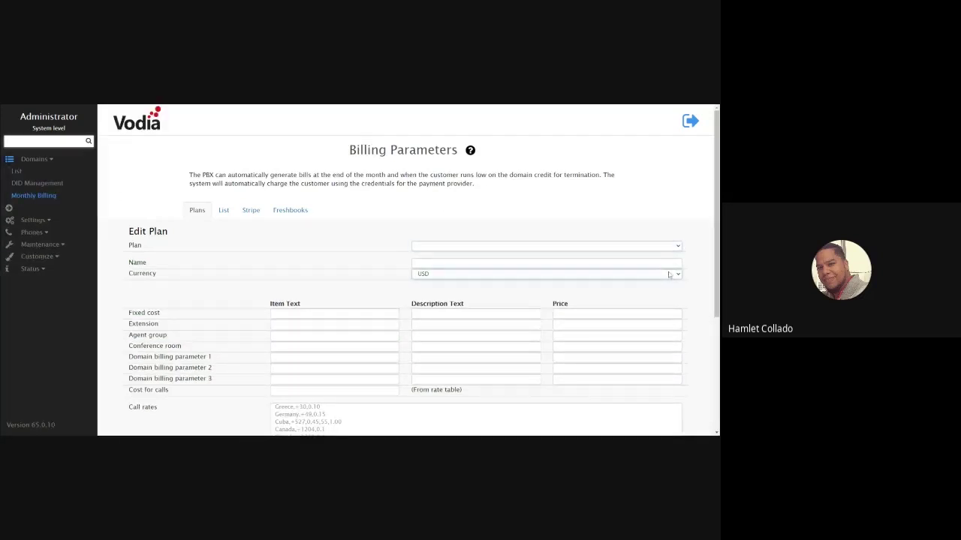
{"action": "left_click", "coordinate": [352, 267]}
{"action": "left_click", "coordinate": [437, 249]}
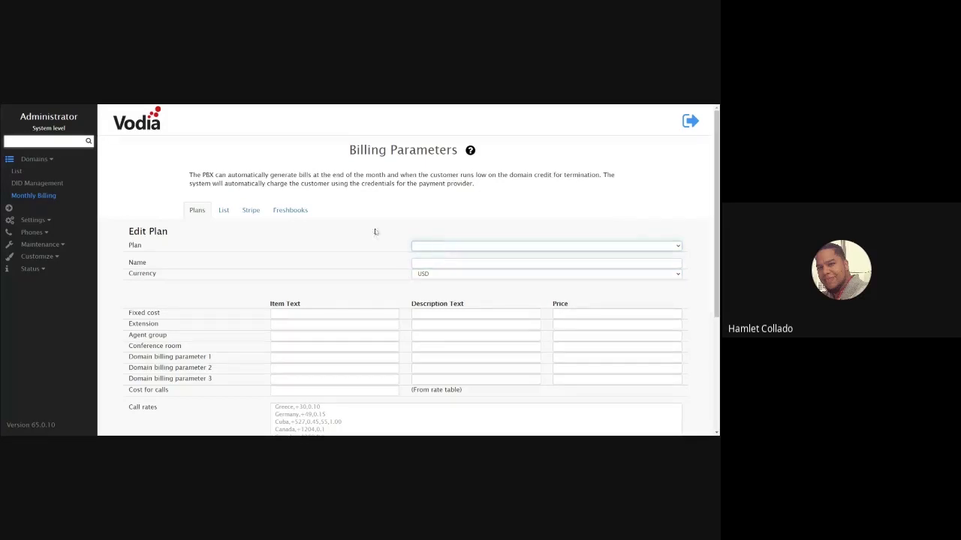
- Browse the Domains list and DID Management, then open and cancel Create New Domain twice
{"action": "left_click", "coordinate": [17, 172]}
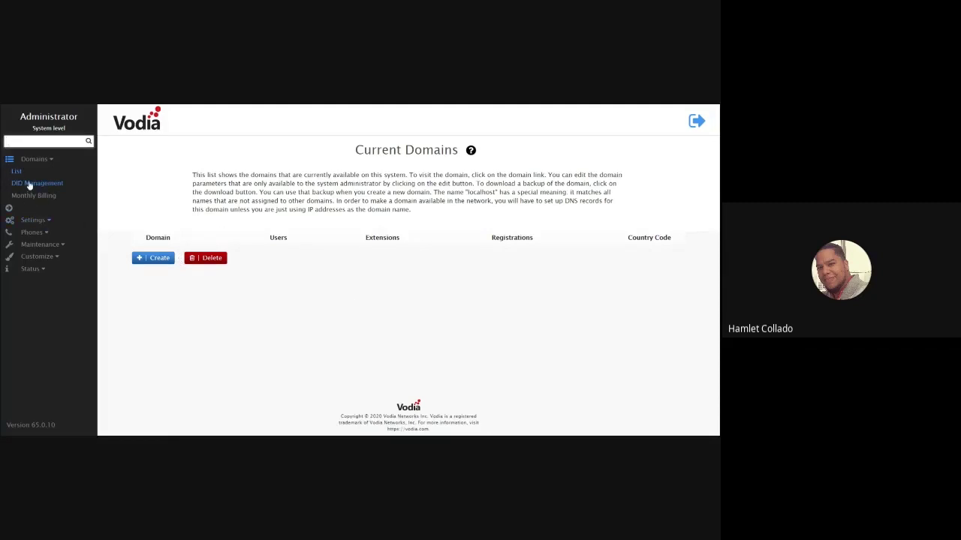
{"action": "left_click", "coordinate": [28, 185]}
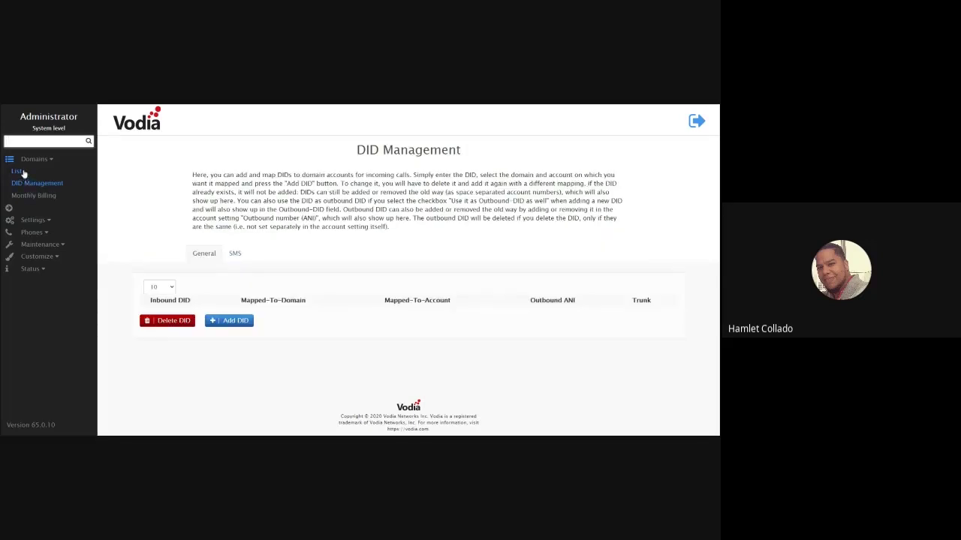
{"action": "left_click", "coordinate": [22, 173]}
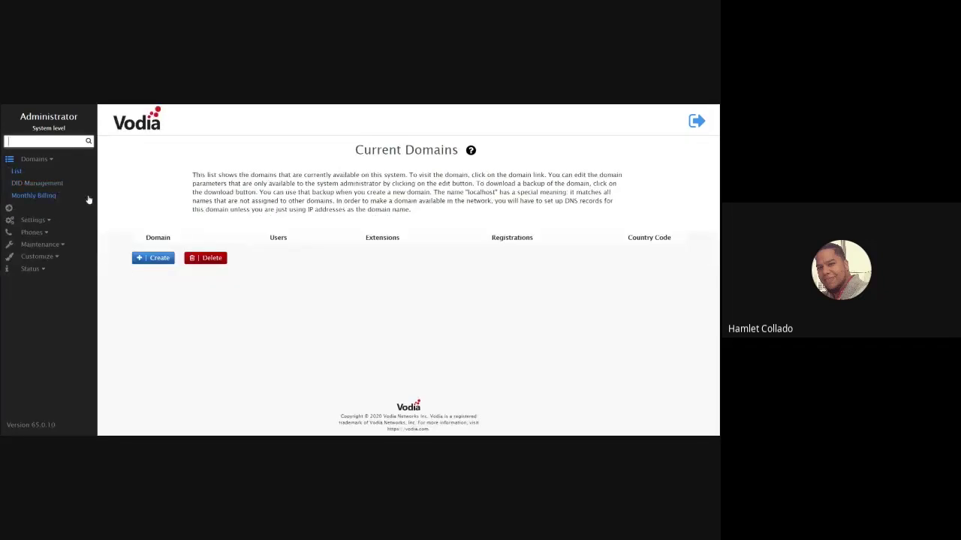
{"action": "left_click", "coordinate": [27, 161]}
{"action": "left_click", "coordinate": [154, 258]}
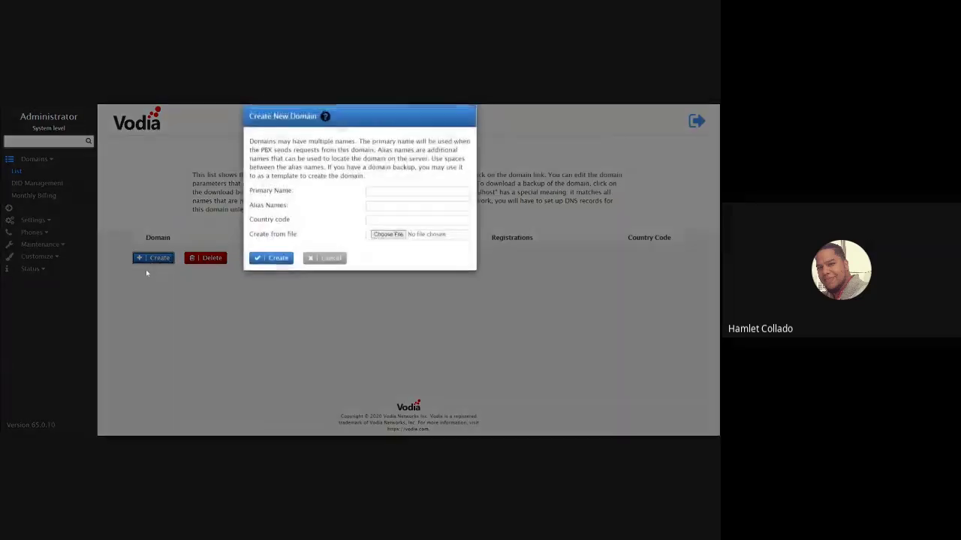
{"action": "left_click", "coordinate": [327, 259]}
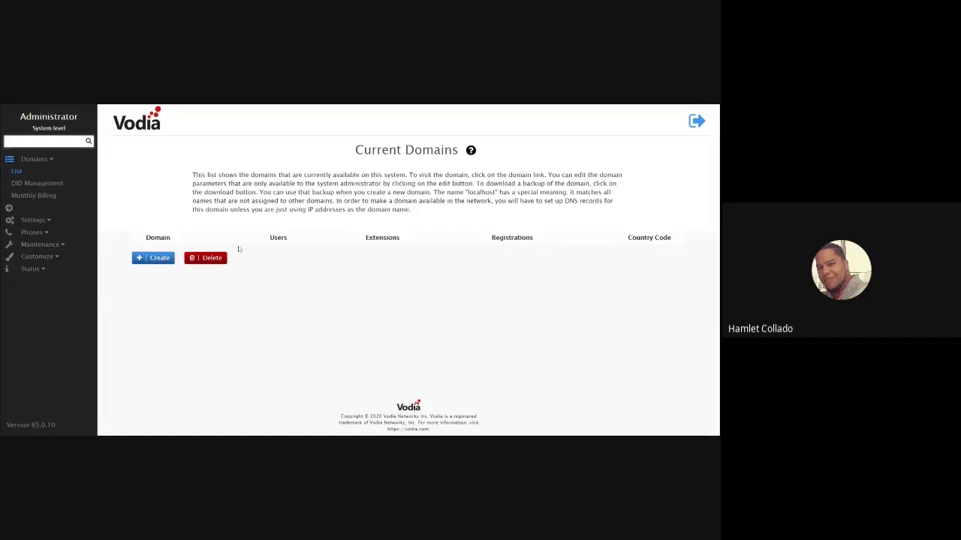
{"action": "left_click", "coordinate": [167, 258]}
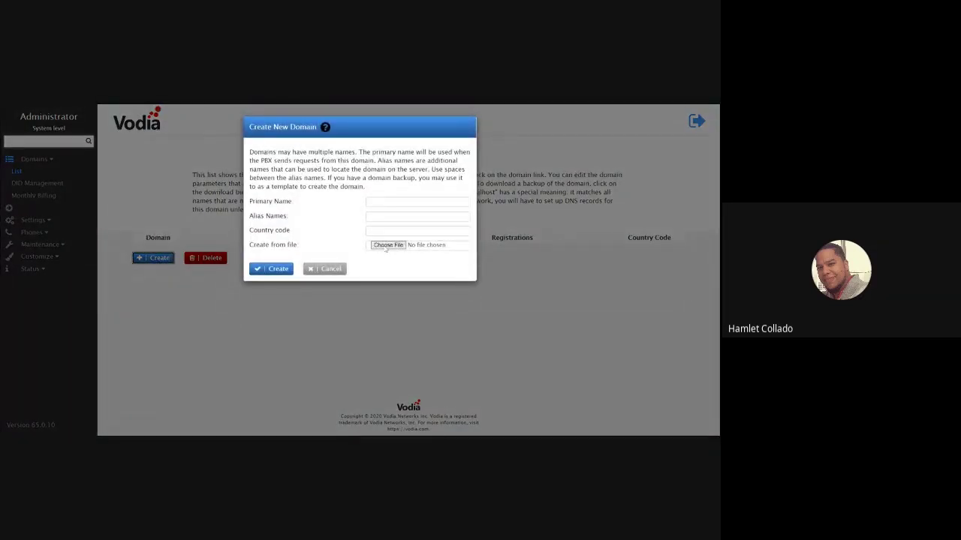
{"action": "left_click", "coordinate": [324, 269]}
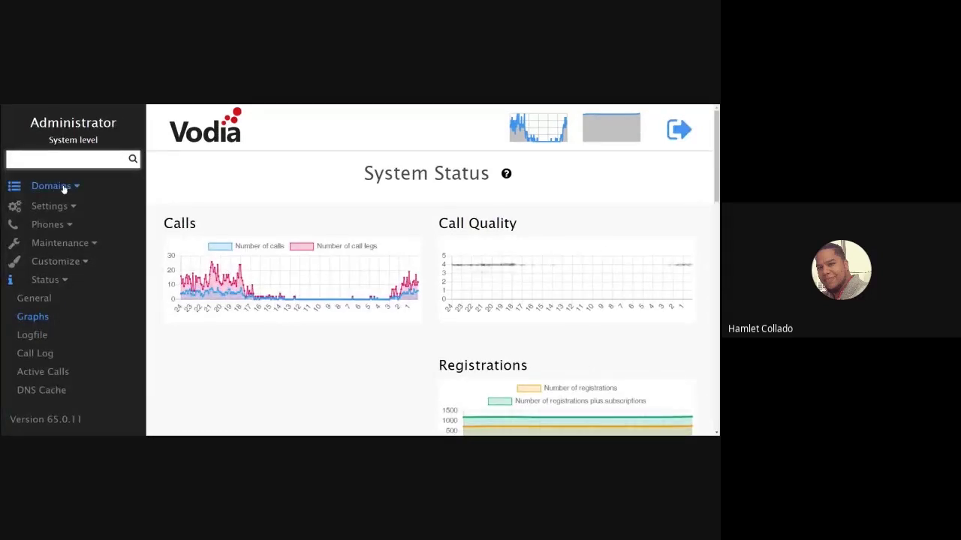
- Browse the Current Domains list, highlighting the Users and Extensions column headings
{"action": "left_click", "coordinate": [64, 188]}
{"action": "scroll", "coordinate": [306, 199], "scroll_direction": "down", "scroll_amount": 1}
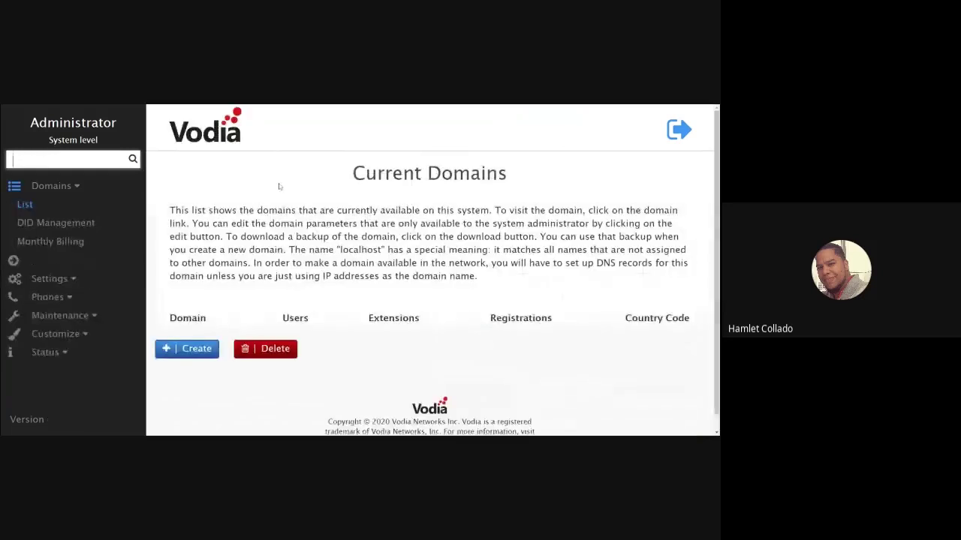
{"action": "scroll", "coordinate": [301, 195], "scroll_direction": "down", "scroll_amount": 3}
{"action": "scroll", "coordinate": [323, 201], "scroll_direction": "up", "scroll_amount": 2}
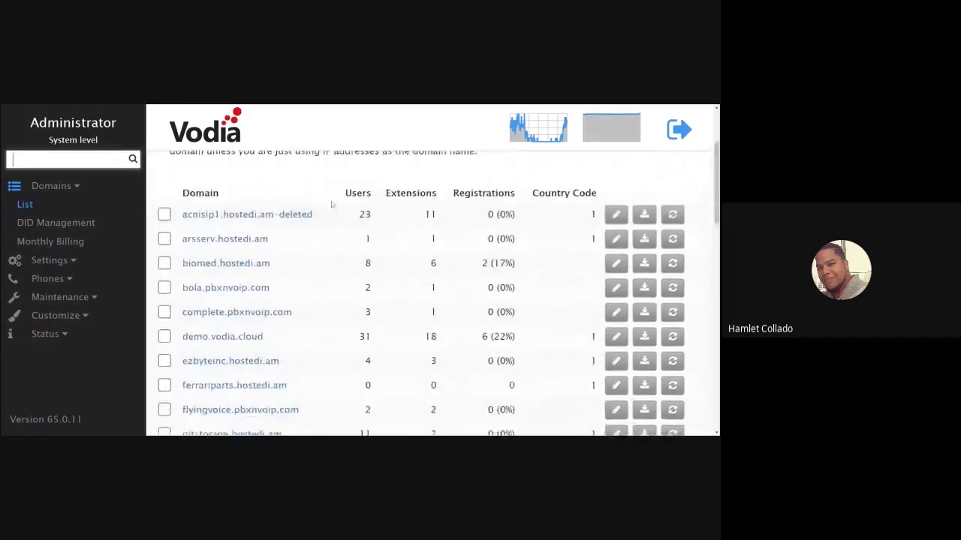
{"action": "scroll", "coordinate": [331, 204], "scroll_direction": "down", "scroll_amount": 1}
{"action": "scroll", "coordinate": [311, 201], "scroll_direction": "down", "scroll_amount": 4}
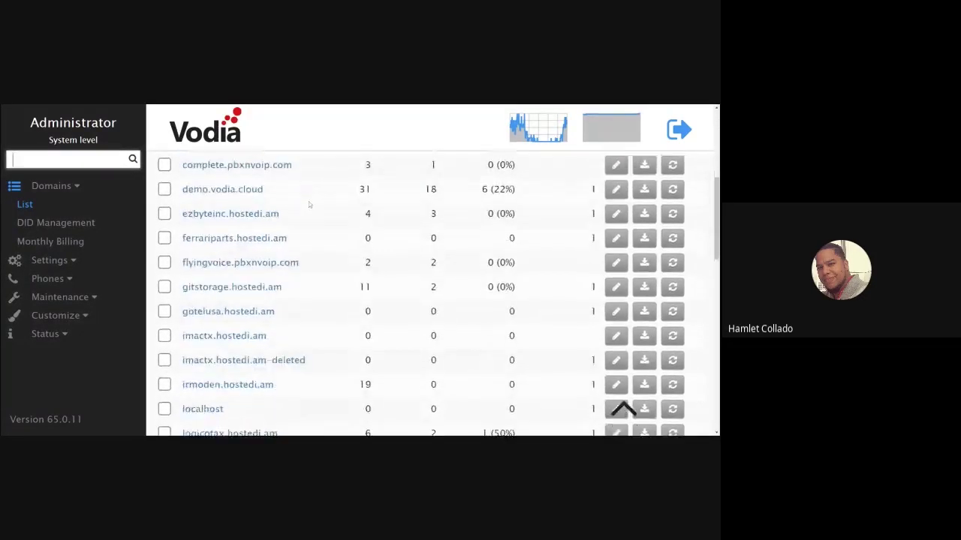
{"action": "scroll", "coordinate": [309, 205], "scroll_direction": "down", "scroll_amount": 4}
{"action": "scroll", "coordinate": [310, 209], "scroll_direction": "up", "scroll_amount": 3}
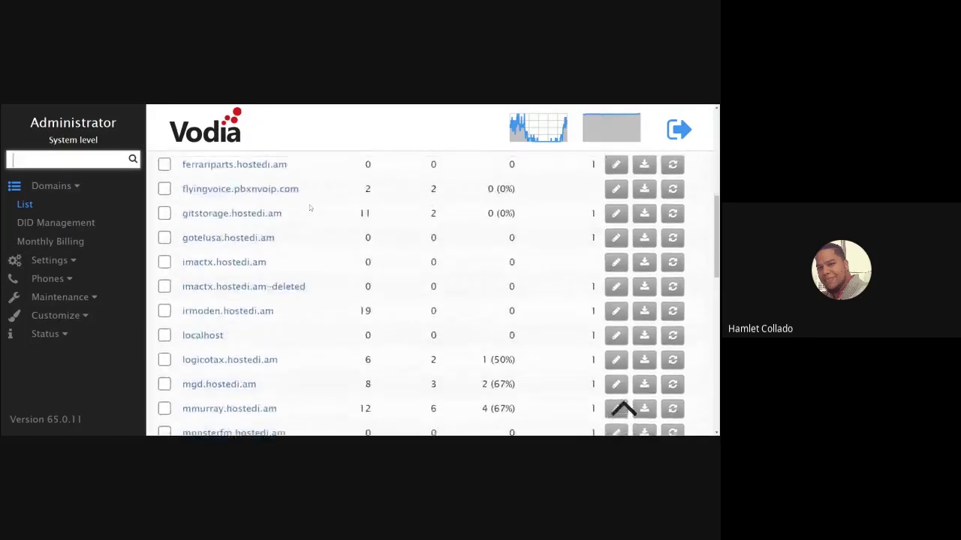
{"action": "scroll", "coordinate": [310, 209], "scroll_direction": "up", "scroll_amount": 4}
{"action": "scroll", "coordinate": [310, 208], "scroll_direction": "down", "scroll_amount": 1}
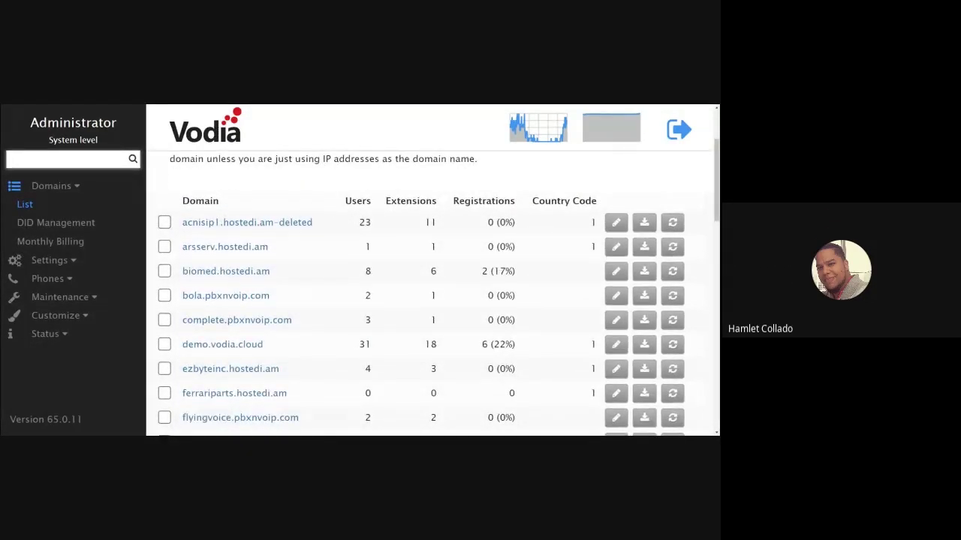
{"action": "double_click", "coordinate": [358, 201]}
{"action": "left_click_drag", "start_coordinate": [386, 201], "coordinate": [515, 201]}
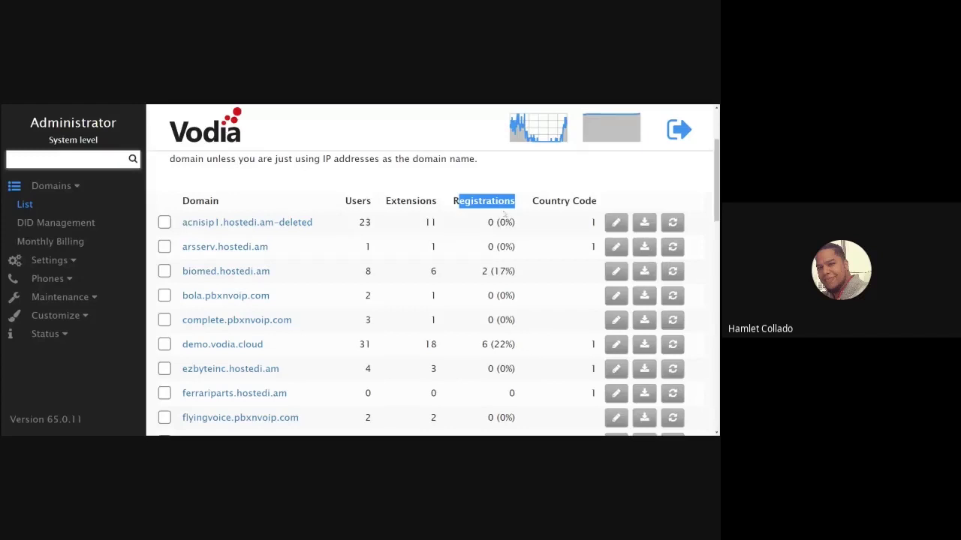
{"action": "scroll", "coordinate": [505, 215], "scroll_direction": "down", "scroll_amount": 1}
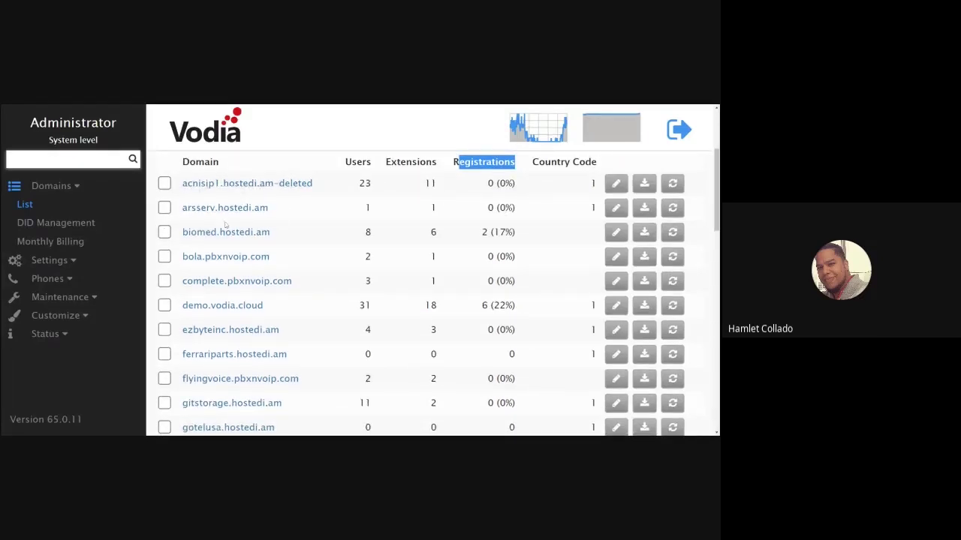
{"action": "scroll", "coordinate": [180, 270], "scroll_direction": "down", "scroll_amount": 1}
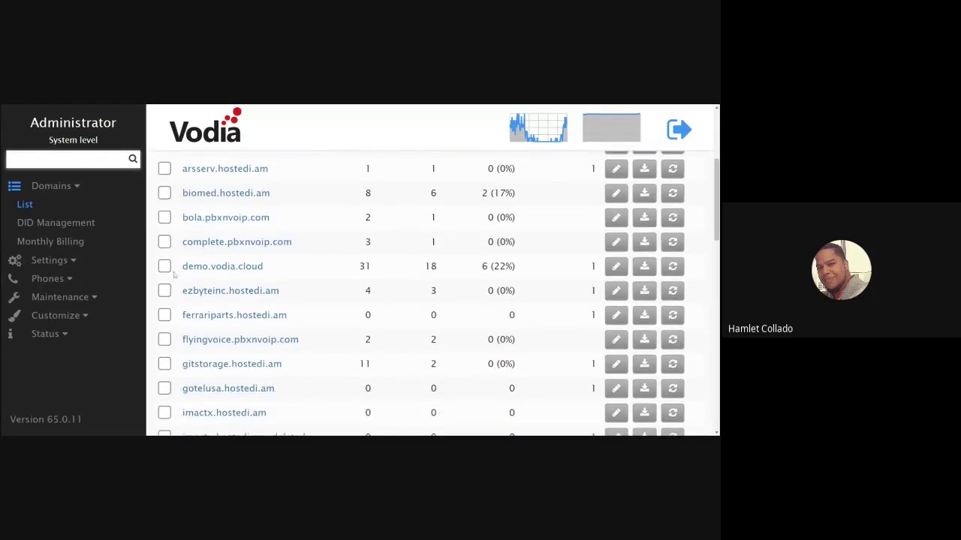
- Select demo.vodia.cloud and download its domain backup
{"action": "left_click", "coordinate": [164, 267]}
{"action": "scroll", "coordinate": [316, 241], "scroll_direction": "down", "scroll_amount": 15}
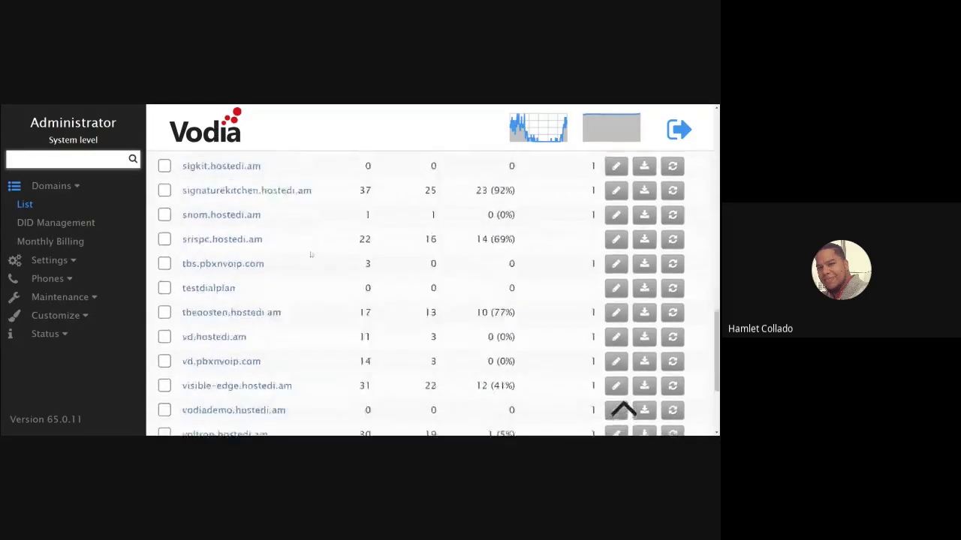
{"action": "scroll", "coordinate": [308, 259], "scroll_direction": "down", "scroll_amount": 4}
{"action": "scroll", "coordinate": [305, 280], "scroll_direction": "up", "scroll_amount": 12}
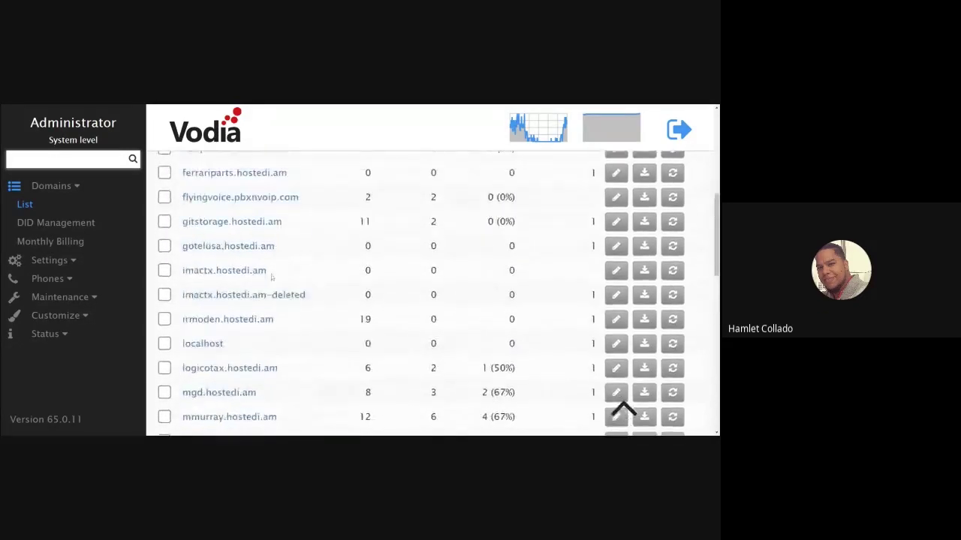
{"action": "scroll", "coordinate": [272, 277], "scroll_direction": "up", "scroll_amount": 5}
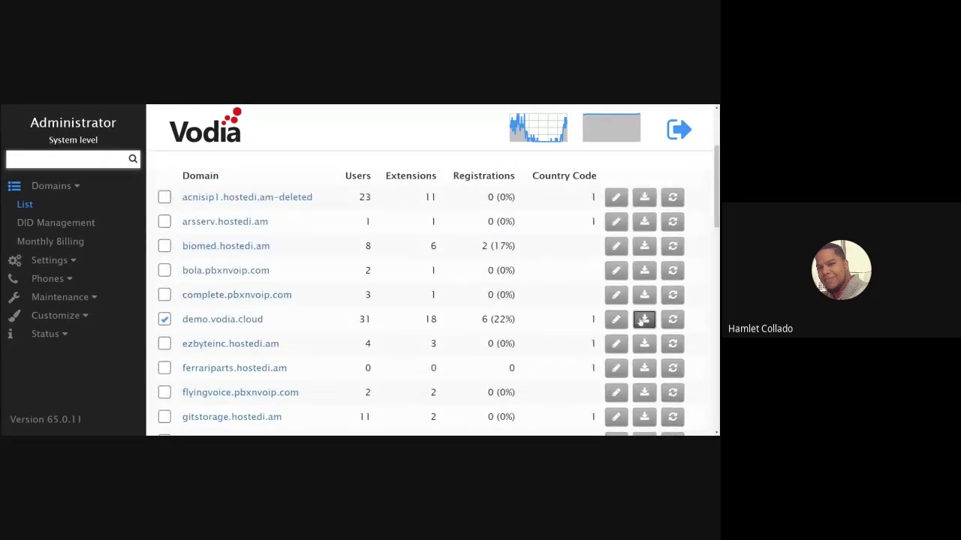
{"action": "left_click", "coordinate": [643, 320]}
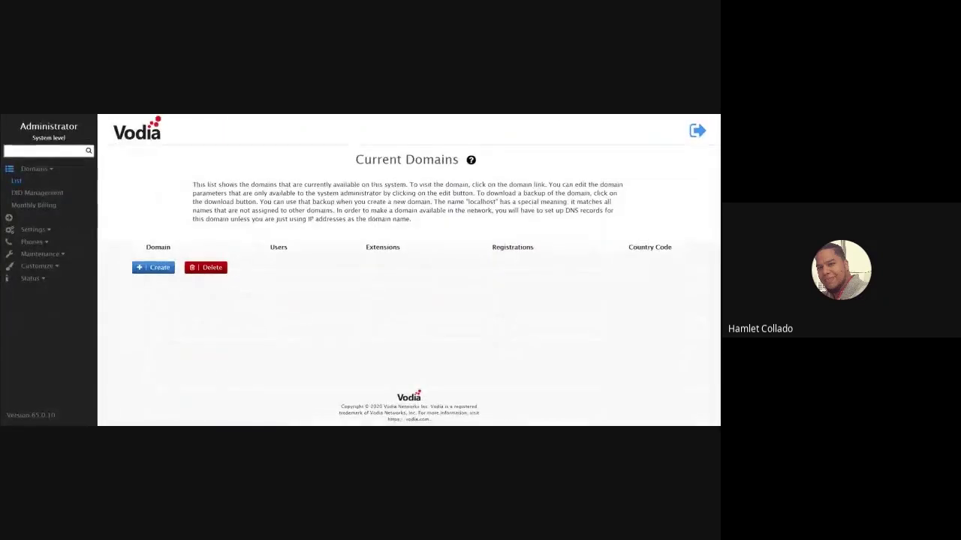
- Create a domain with primary name pbx.colladotelecom.xyz, restored from demo.vodia.cloud.tar
{"action": "left_click", "coordinate": [159, 268]}
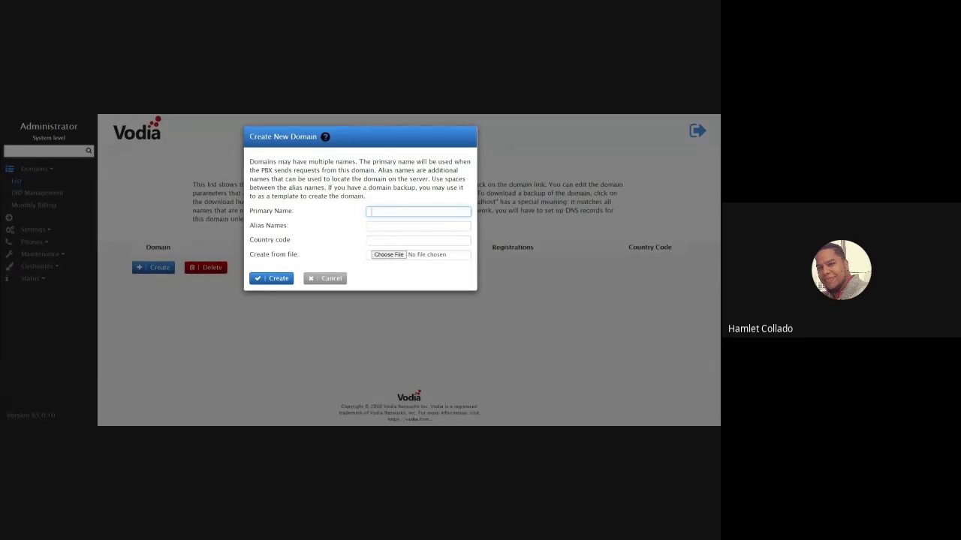
{"action": "type", "text": "voice"}
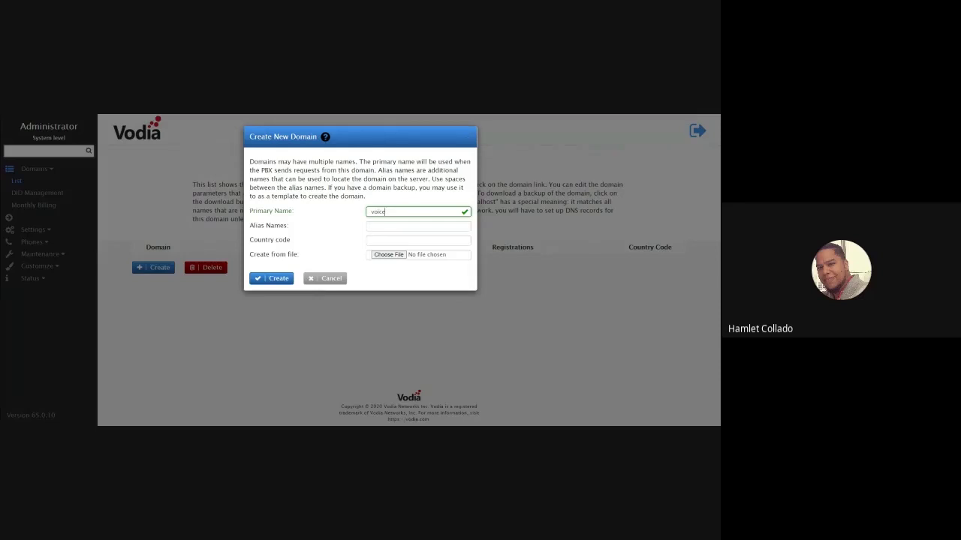
{"action": "key", "text": "BackSpace"}
{"action": "key", "text": "BackSpace"}
{"action": "key", "text": "BackSpace"}
{"action": "key", "text": "BackSpace"}
{"action": "key", "text": "BackSpace"}
{"action": "type", "text": "pbx.colladotelecom"}
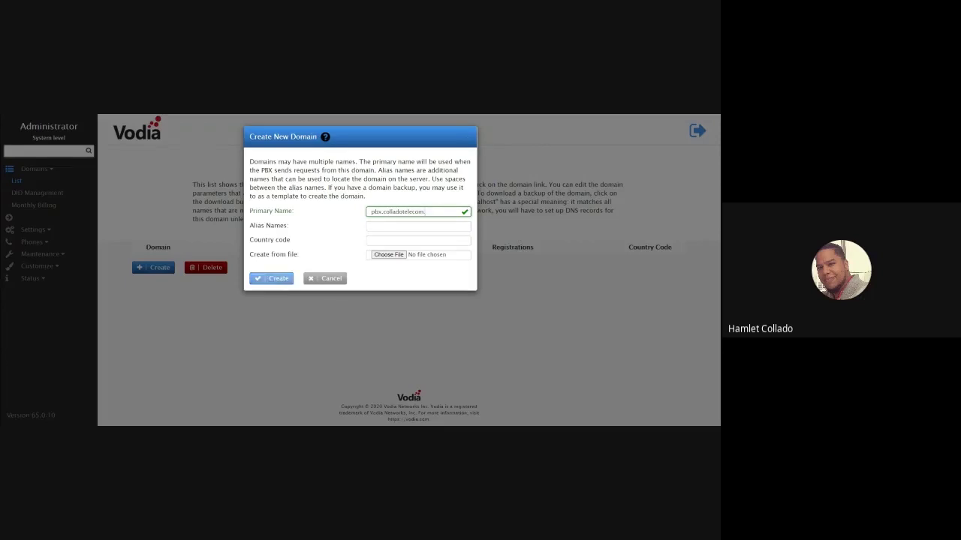
{"action": "type", "text": ".xyz"}
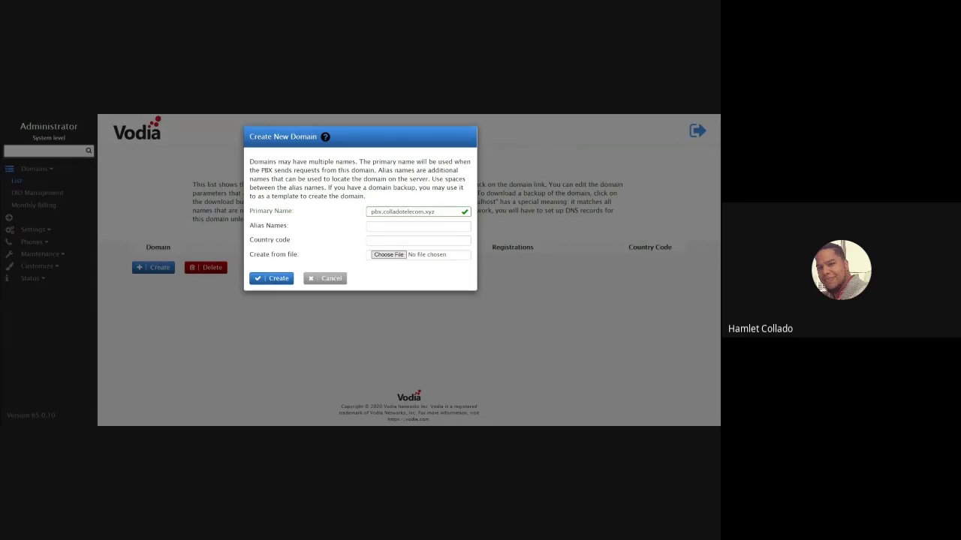
{"action": "key", "text": "Return"}
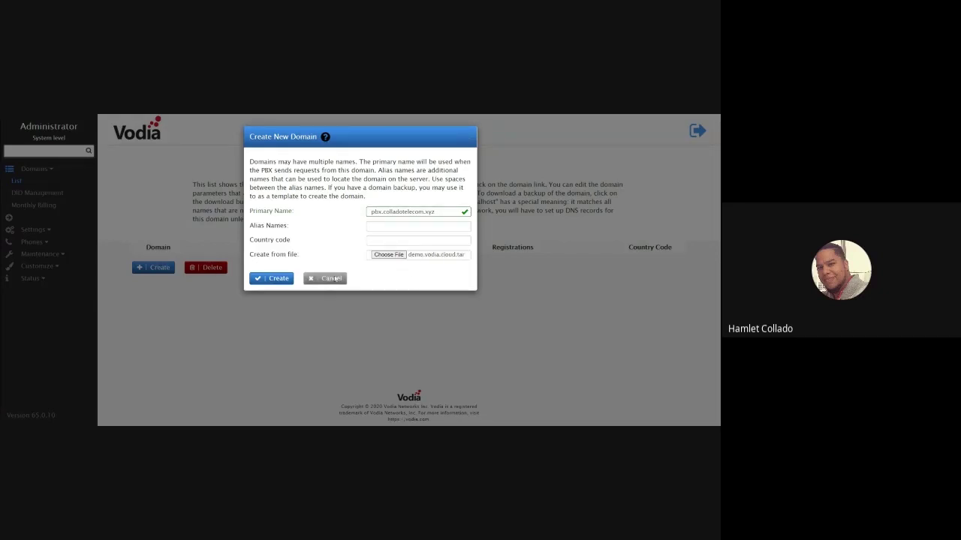
{"action": "left_click", "coordinate": [262, 278]}
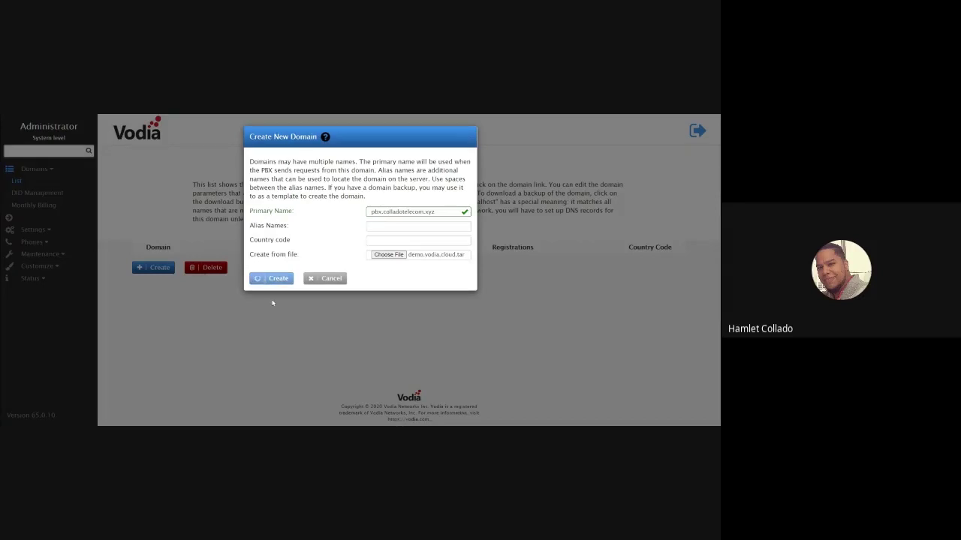
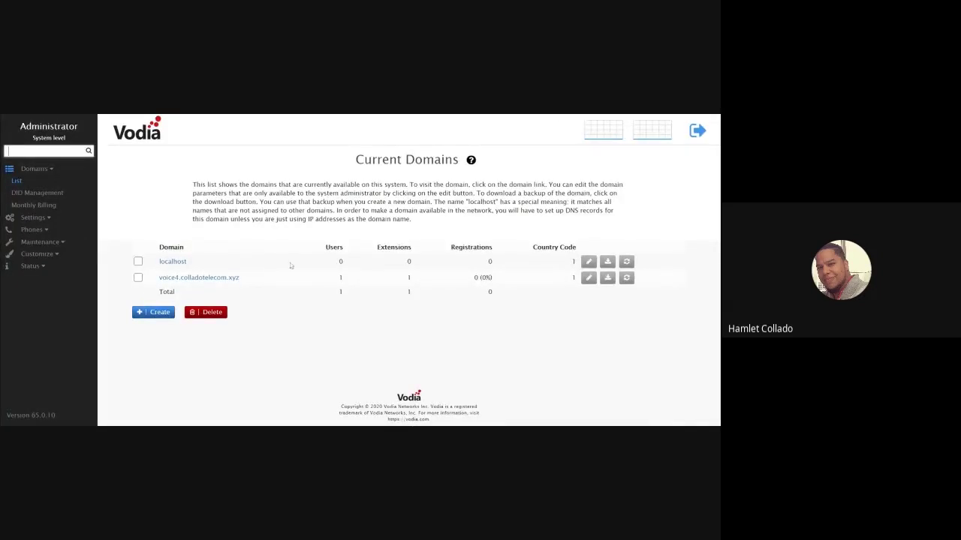
- Create domain voice5.colladotelecom.com using the demo.vodia.cloud.tar backup as its template
{"action": "left_click", "coordinate": [149, 316]}
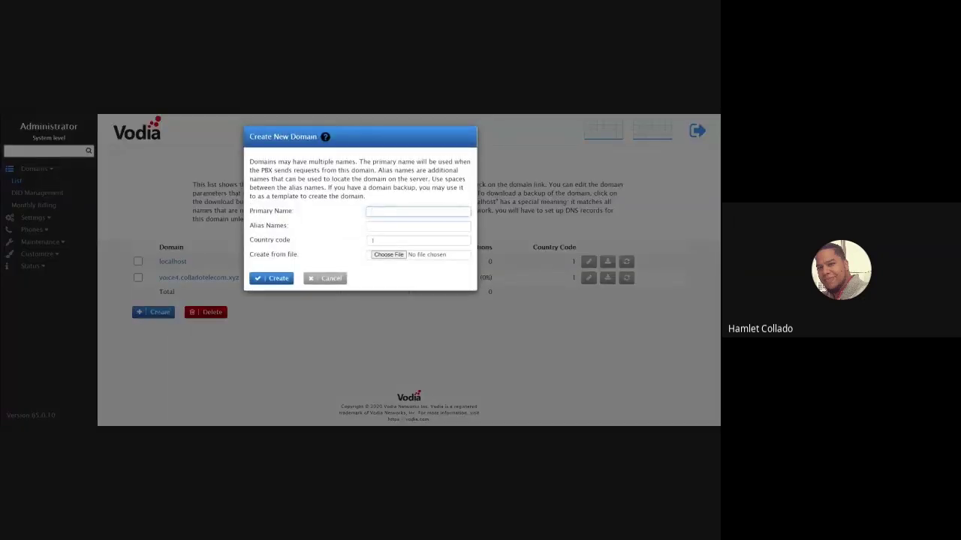
{"action": "type", "text": "voice"}
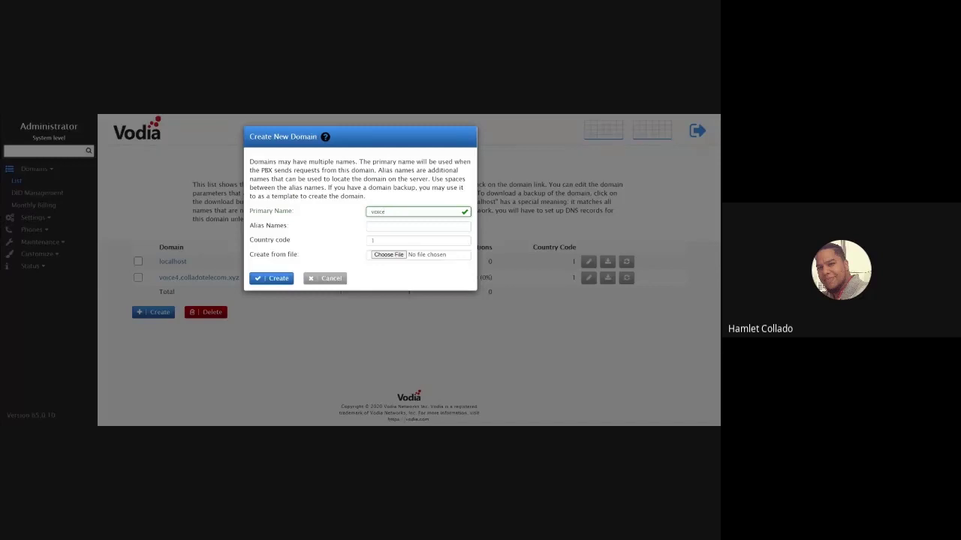
{"action": "type", "text": "5.colladotelecom.com"}
{"action": "left_click", "coordinate": [400, 254]}
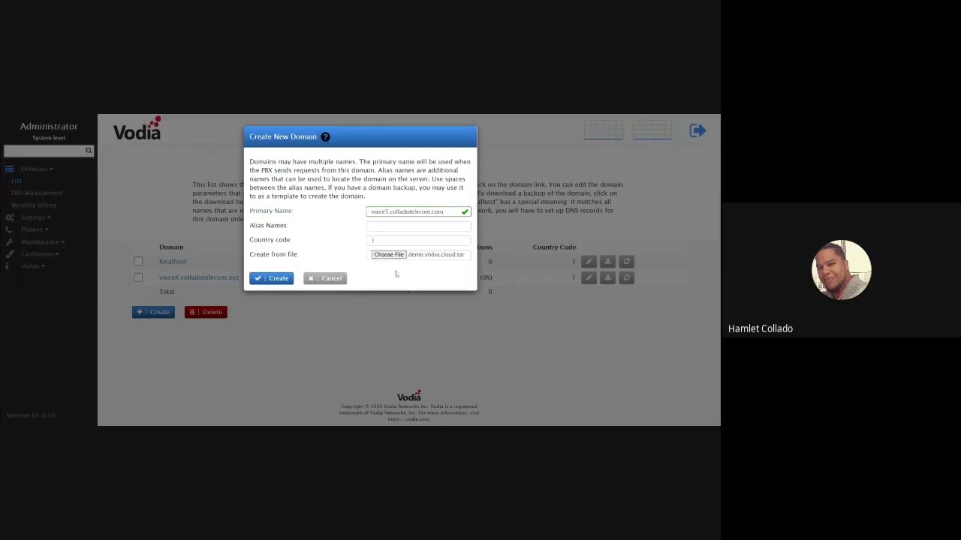
{"action": "left_click", "coordinate": [266, 278]}
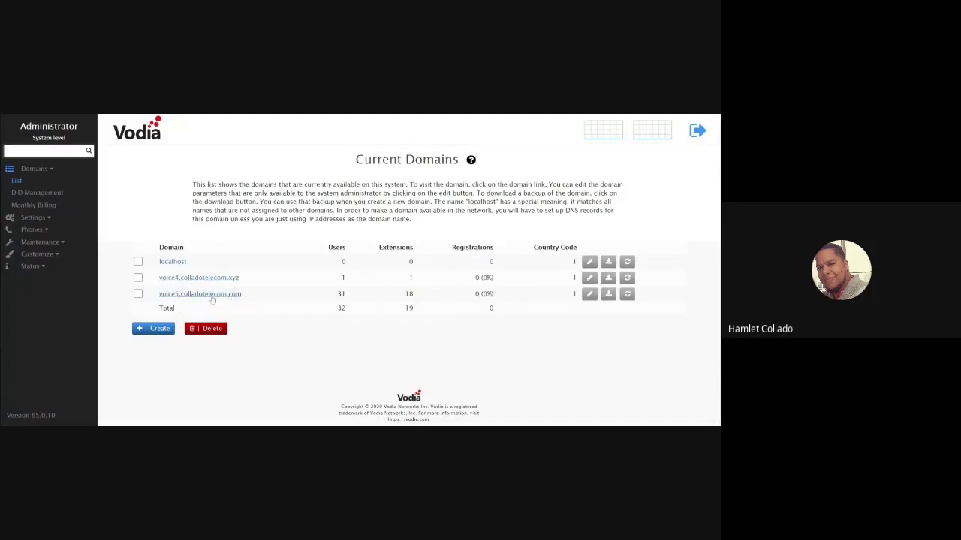
{"action": "left_click", "coordinate": [186, 297]}
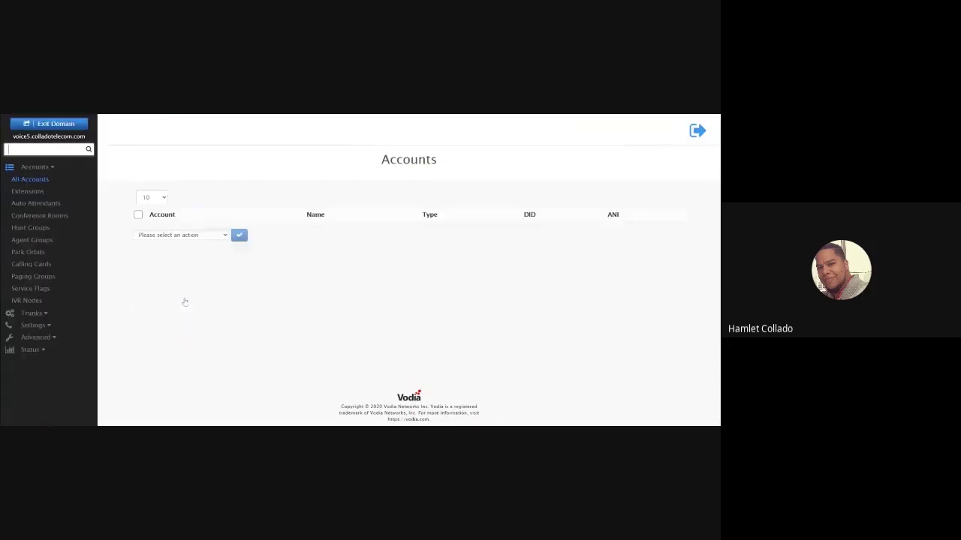
{"action": "left_click", "coordinate": [21, 193]}
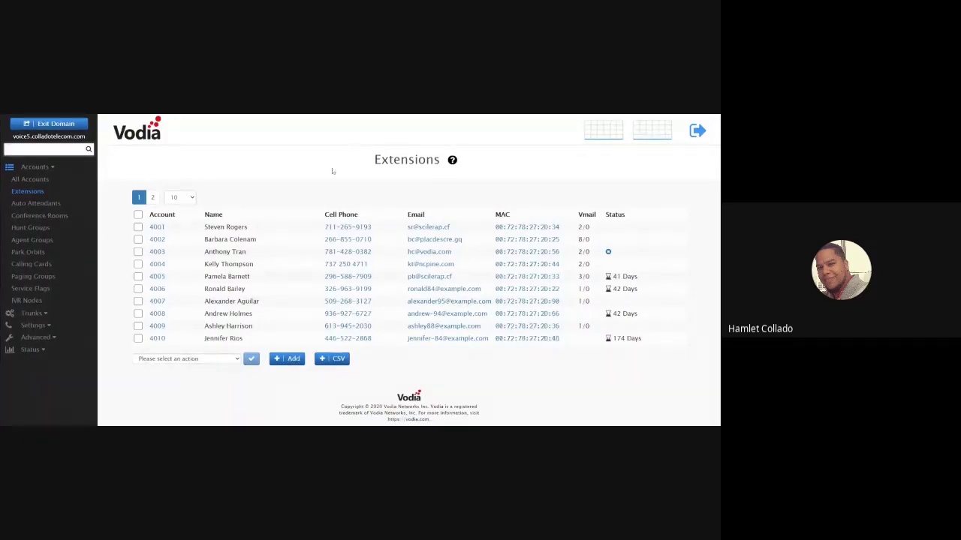
{"action": "left_click", "coordinate": [77, 129]}
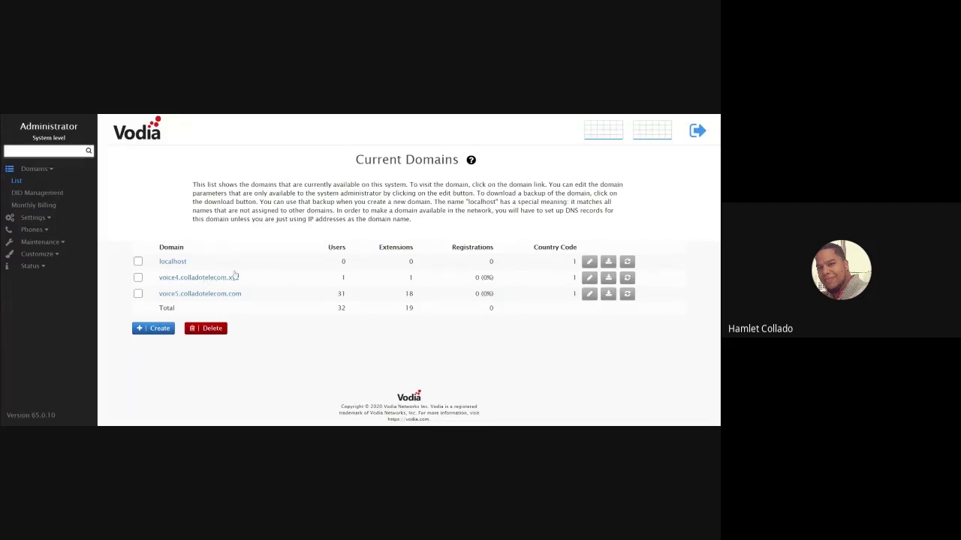
- In voice4.colladotelecom.xyz, review the Callcentric SIP trunk's settings, then open the Dial Plans list
{"action": "left_click", "coordinate": [175, 279]}
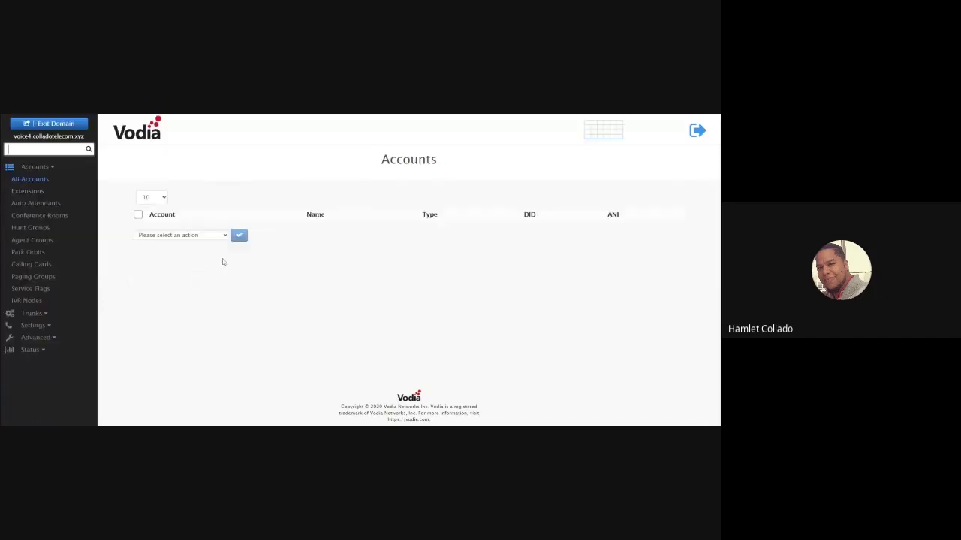
{"action": "left_click", "coordinate": [39, 315]}
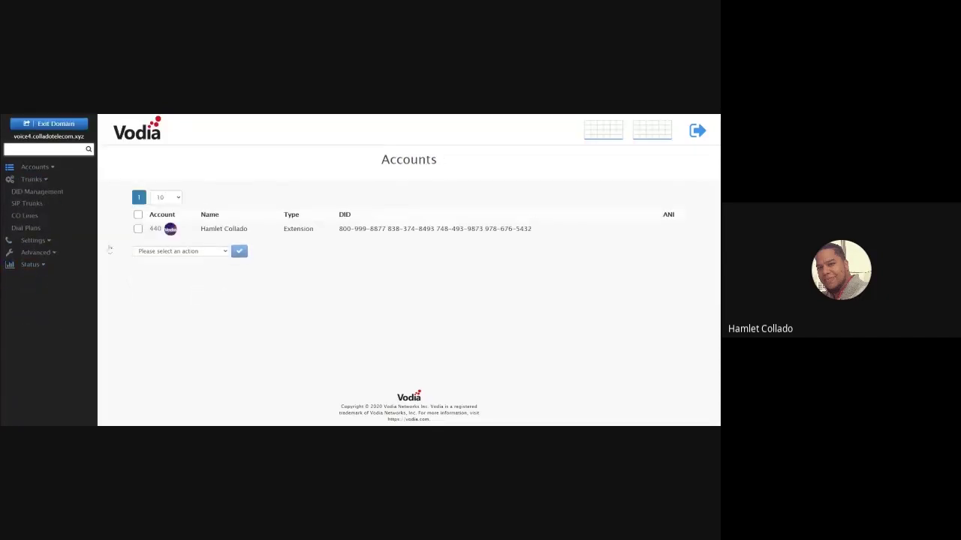
{"action": "left_click", "coordinate": [25, 204]}
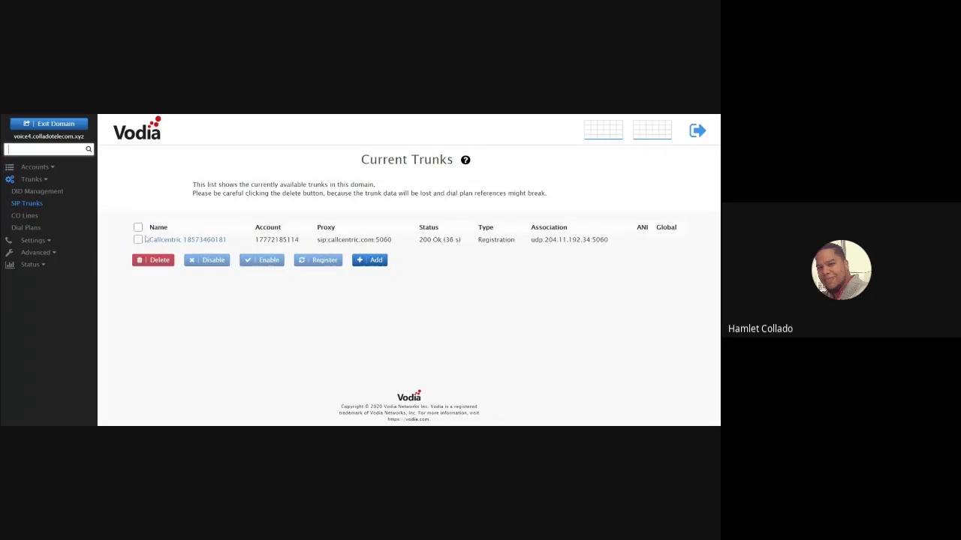
{"action": "left_click", "coordinate": [178, 240]}
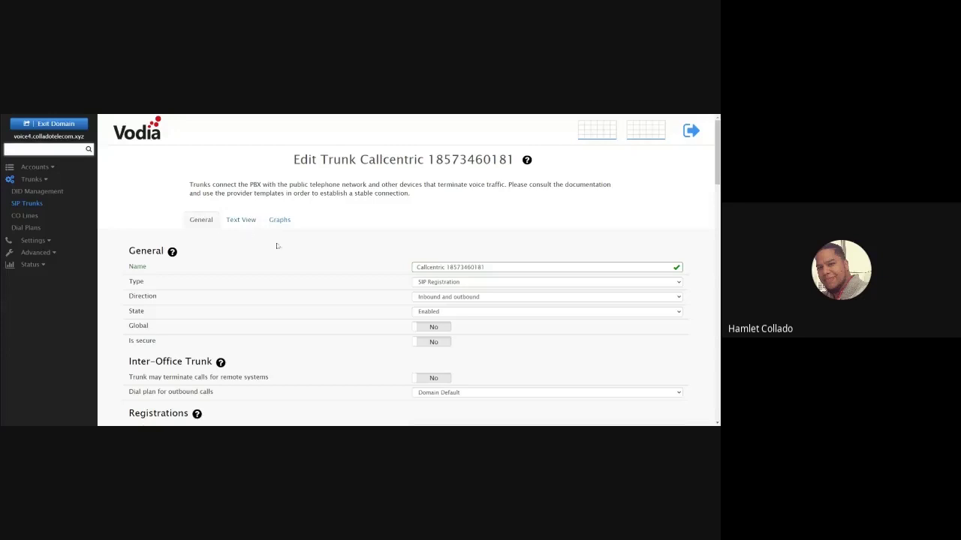
{"action": "scroll", "coordinate": [295, 250], "scroll_direction": "down", "scroll_amount": 1}
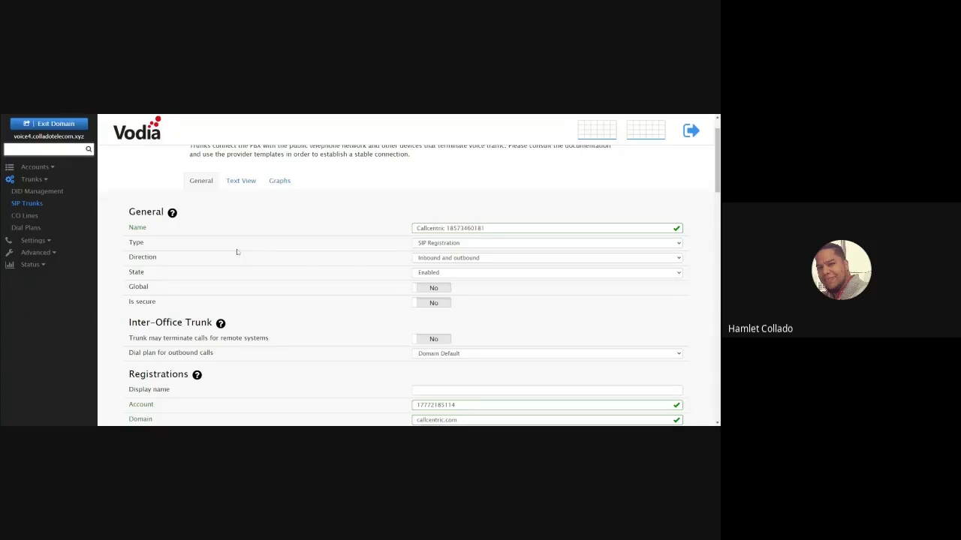
{"action": "left_click", "coordinate": [61, 205]}
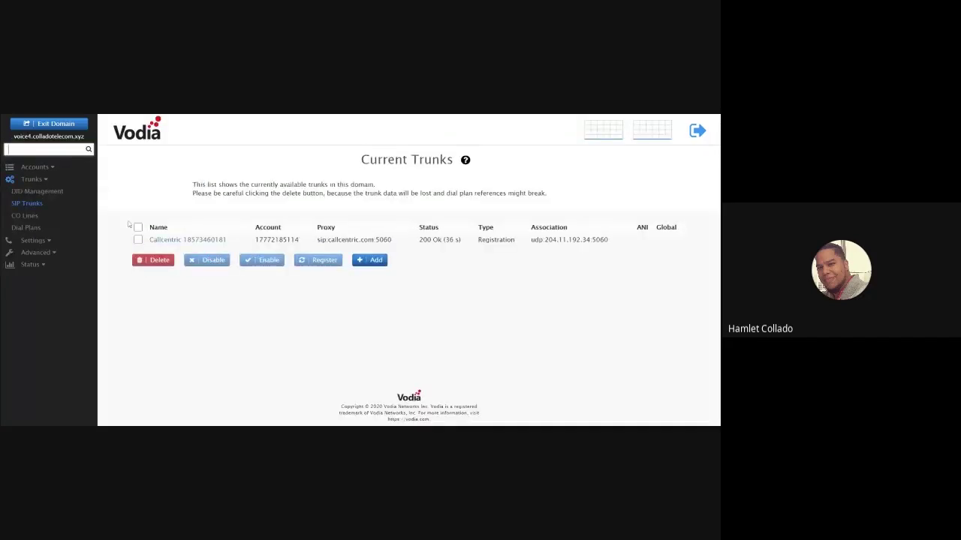
{"action": "left_click", "coordinate": [26, 228]}
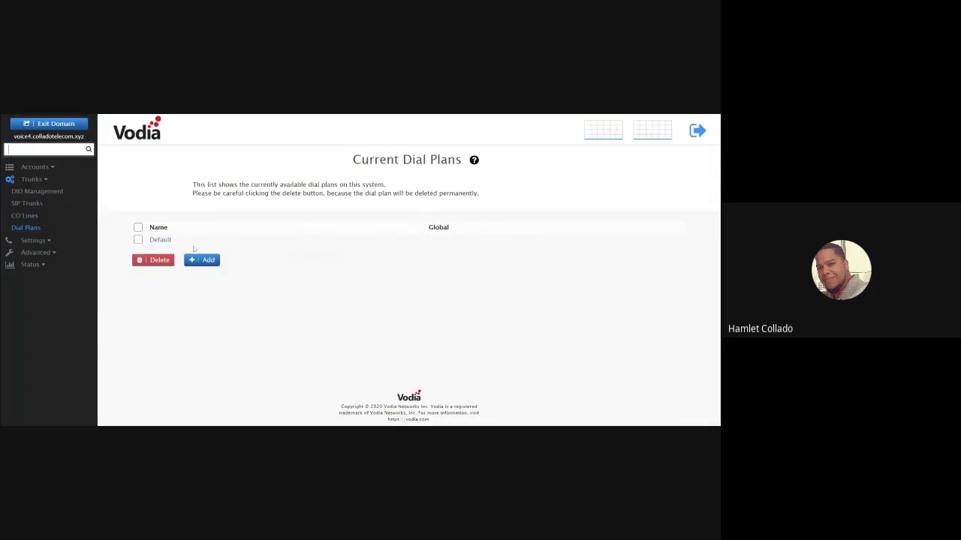
- Edit the Default dial plan so the prefix-100 Callcentric row uses * as its replacement
{"action": "left_click", "coordinate": [166, 241]}
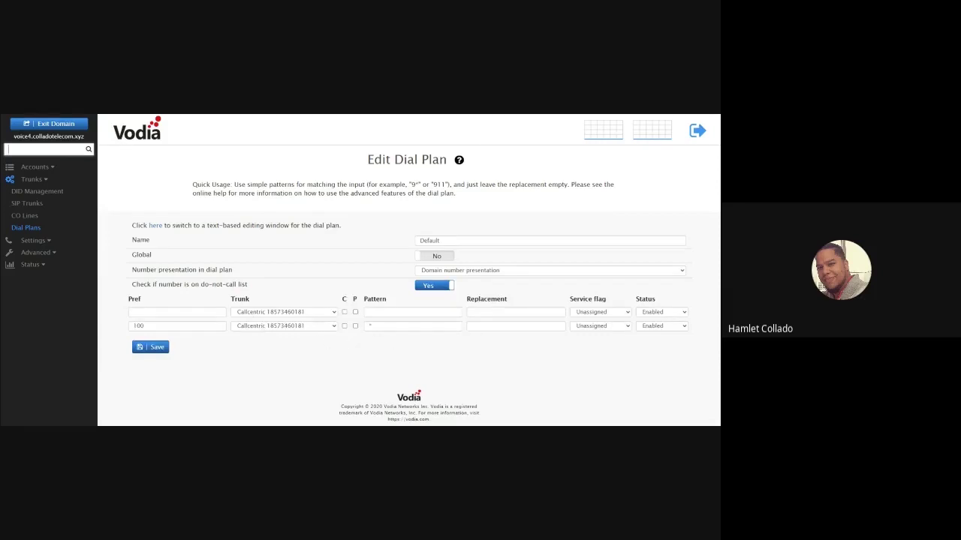
{"action": "left_click", "coordinate": [478, 327]}
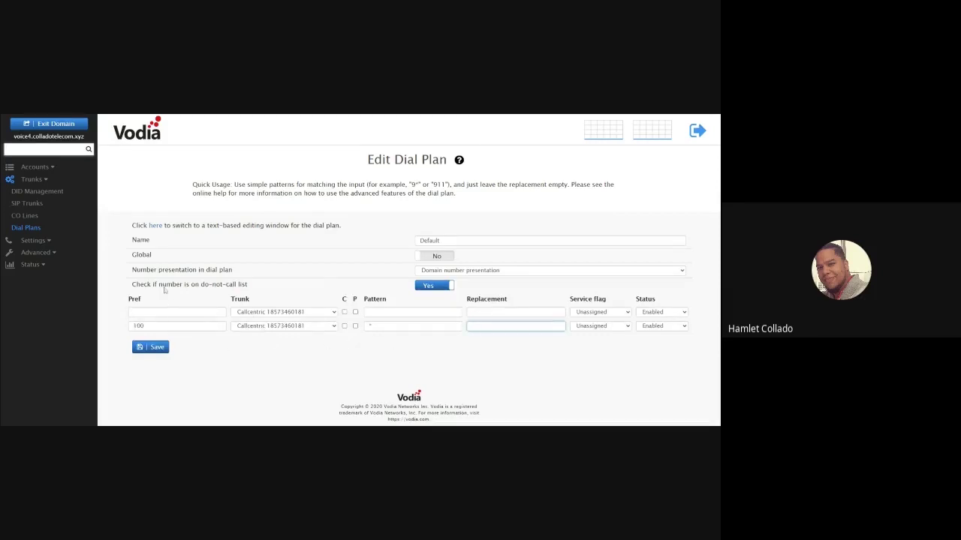
{"action": "double_click", "coordinate": [143, 326]}
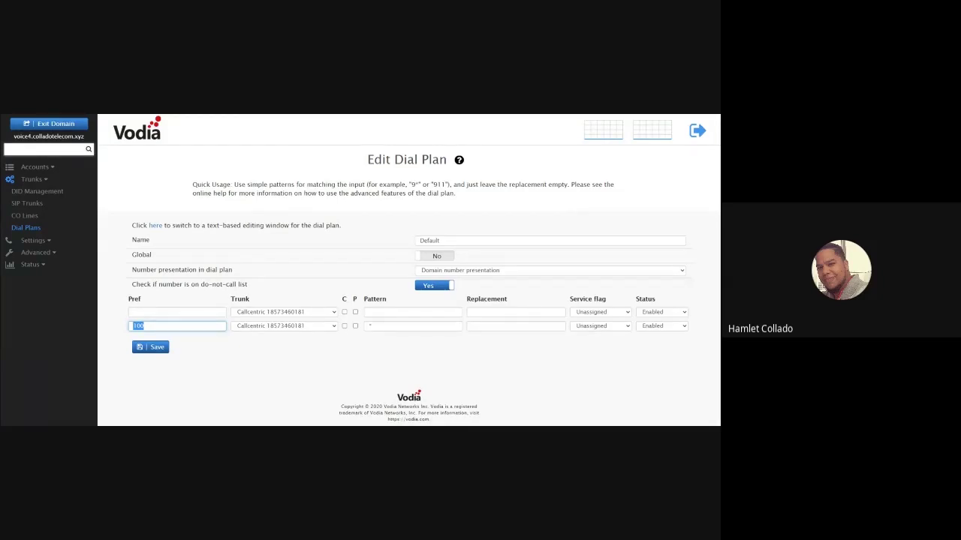
{"action": "left_click", "coordinate": [177, 311]}
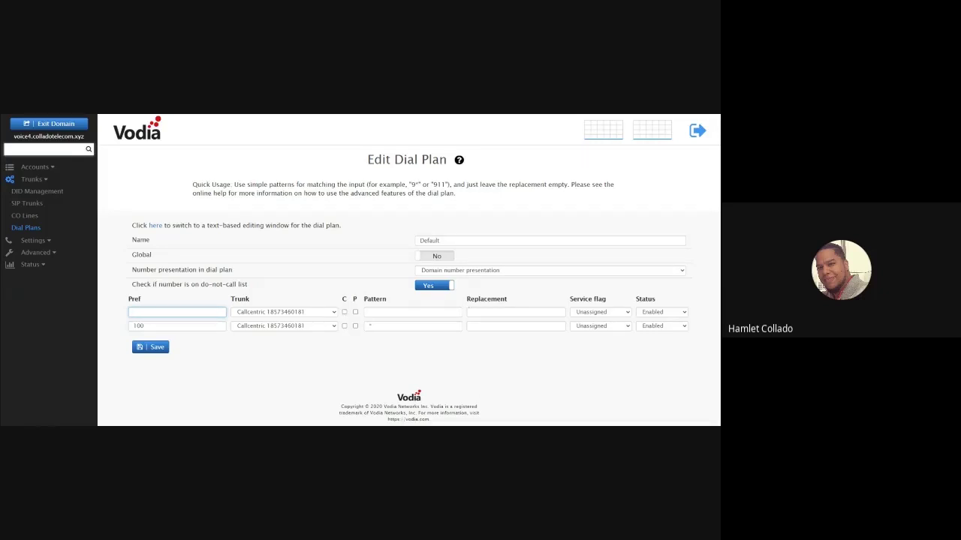
{"action": "left_click", "coordinate": [379, 326]}
{"action": "key", "text": "Tab"}
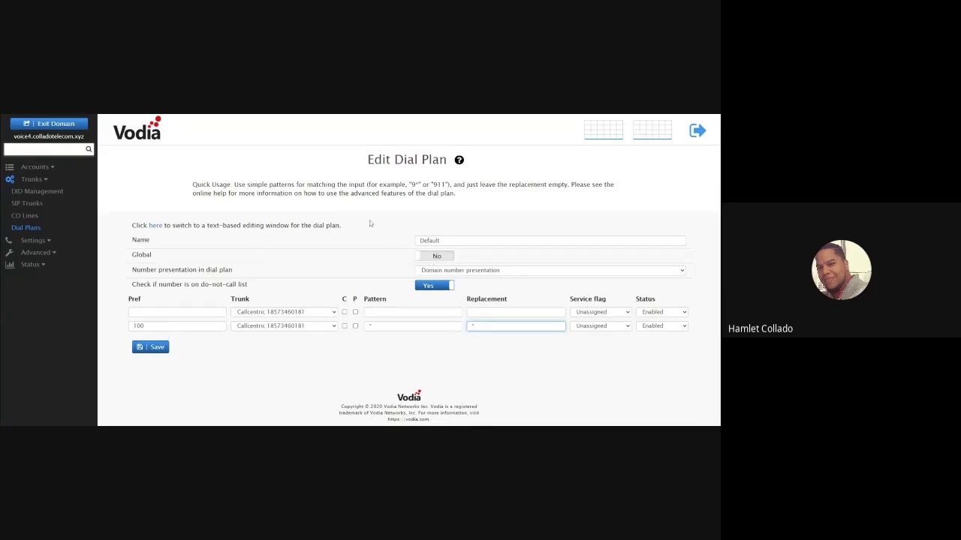
- Make the Default dial plan global and save it
{"action": "left_click", "coordinate": [420, 257]}
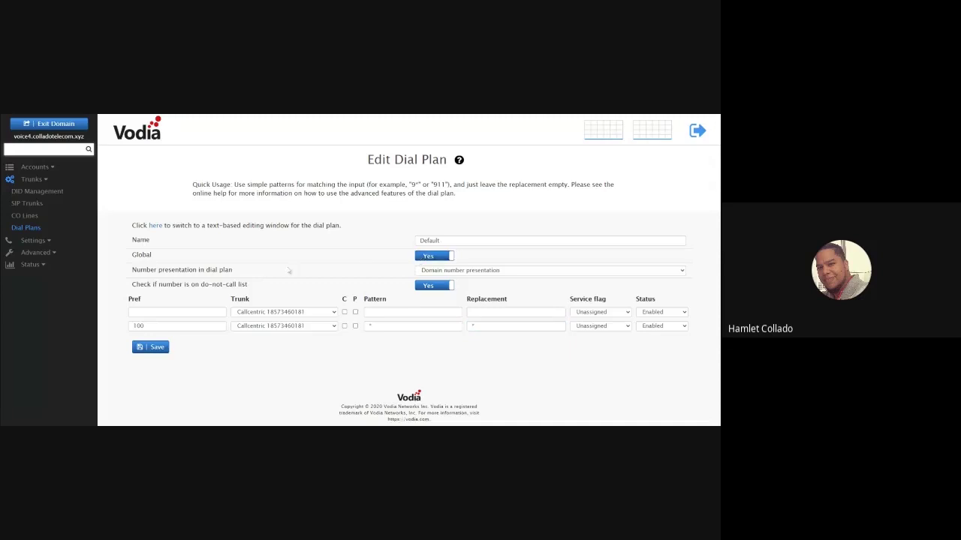
{"action": "left_click", "coordinate": [151, 347]}
{"action": "left_click", "coordinate": [37, 168]}
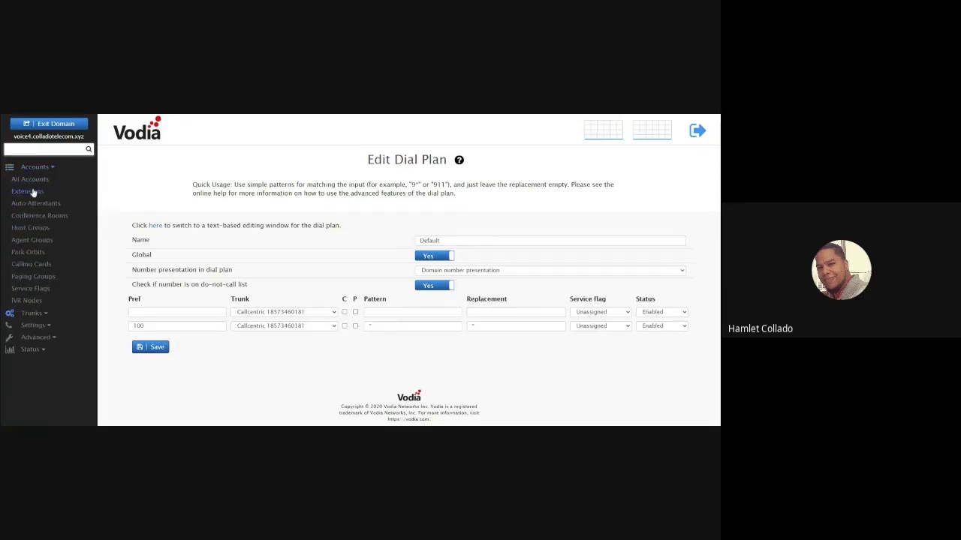
- From the extensions list, open the PBX at 54.156.51.203 and expand the certificate warning details
{"action": "left_click", "coordinate": [33, 192]}
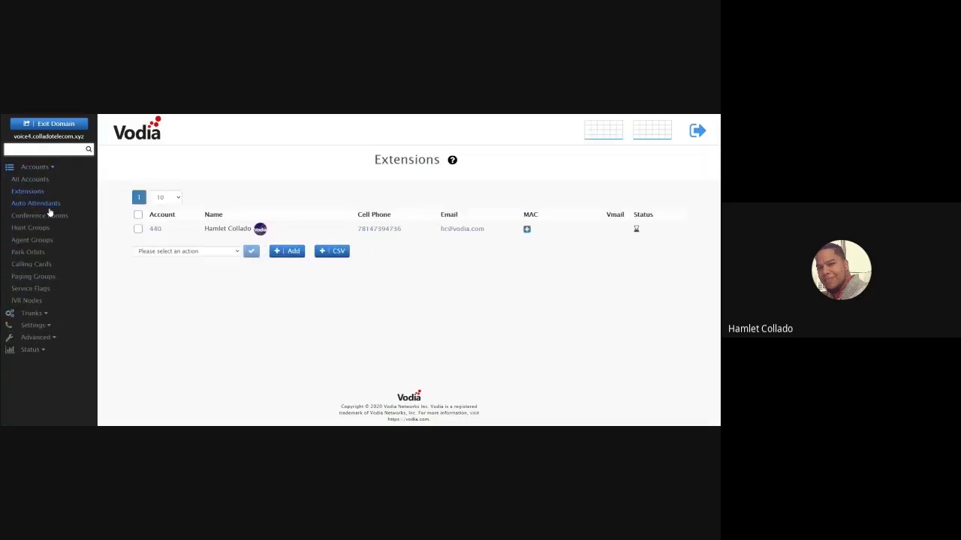
{"action": "left_click_drag", "start_coordinate": [14, 139], "coordinate": [84, 138]}
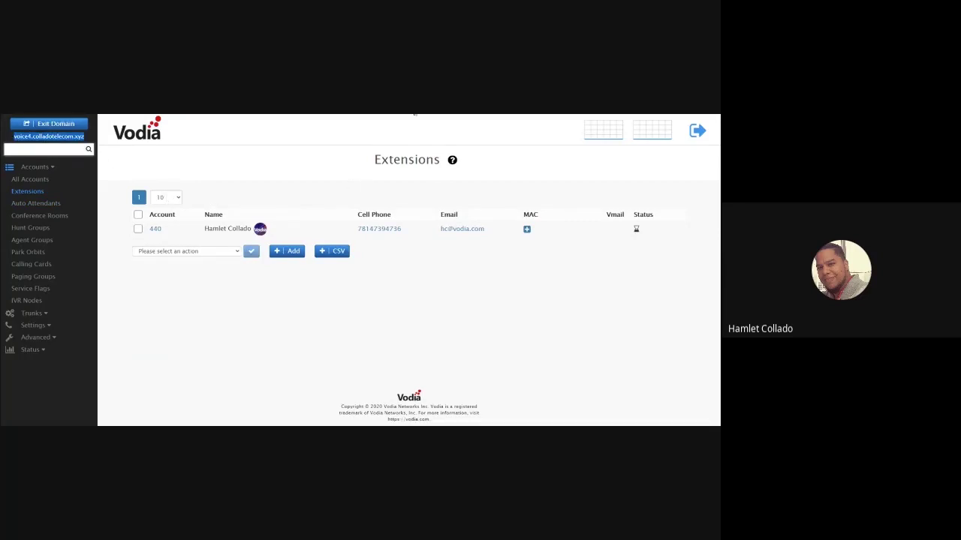
{"action": "key", "text": "alt+Tab"}
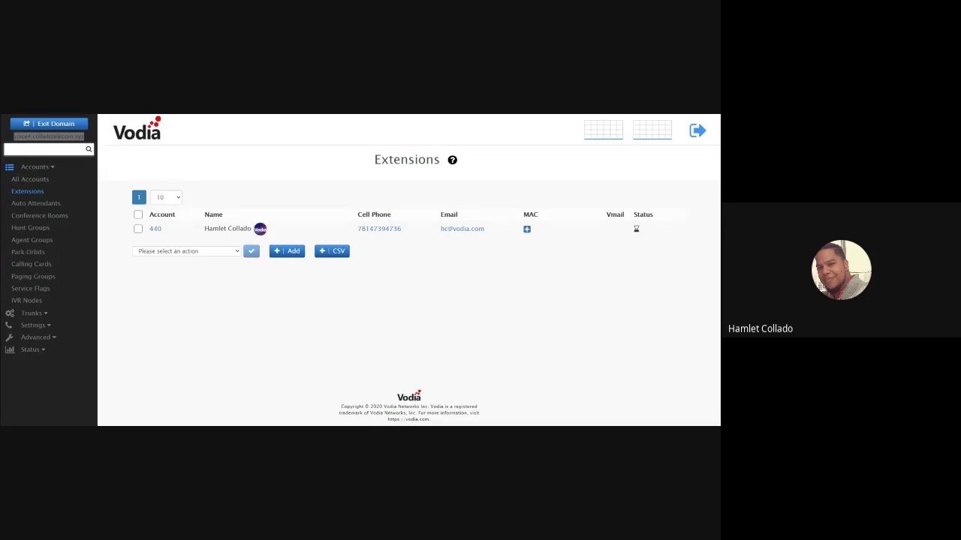
{"action": "key", "text": "alt+Tab"}
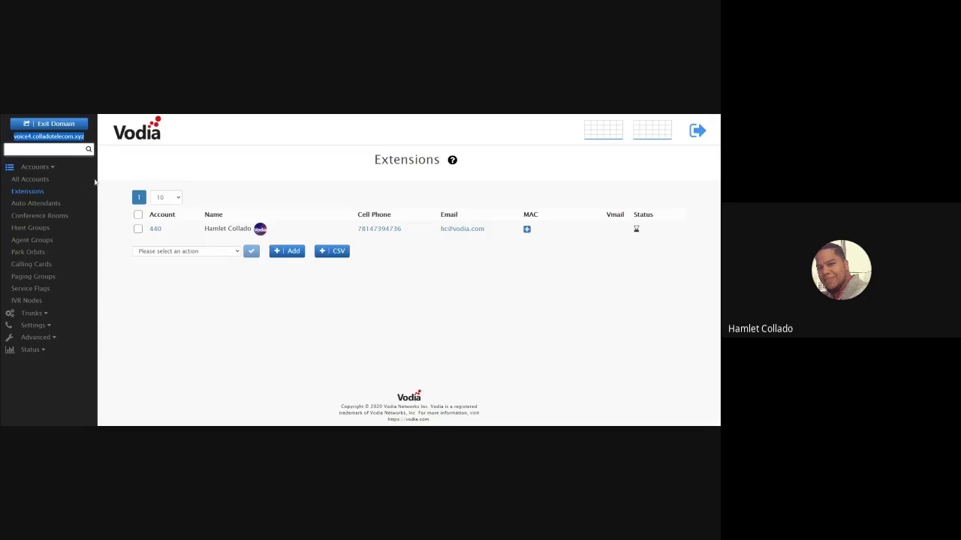
{"action": "left_click", "coordinate": [139, 171]}
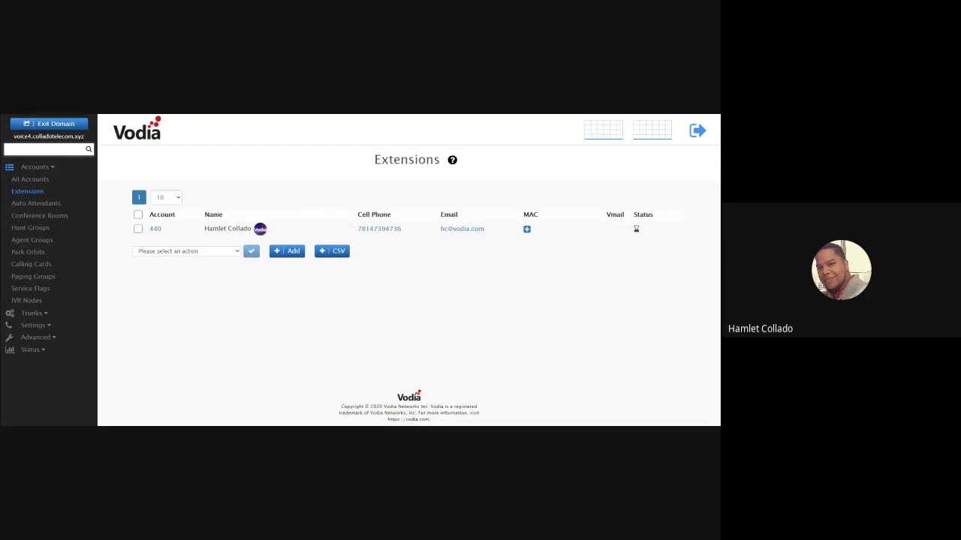
{"action": "key", "text": "alt+Tab"}
{"action": "left_click", "coordinate": [267, 310]}
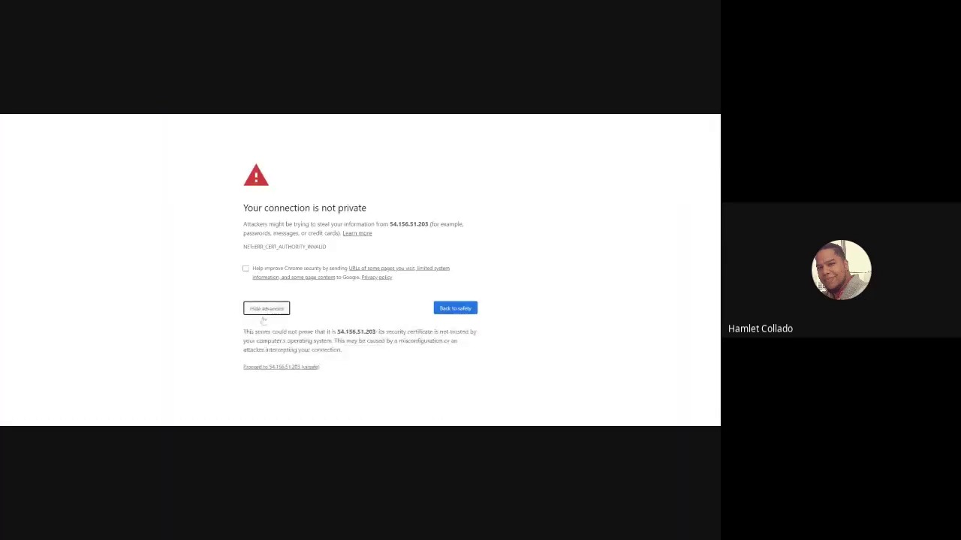
- Proceed past the certificate warning, log in with the administrator credentials, and show the Current Domains list
{"action": "left_click", "coordinate": [268, 368]}
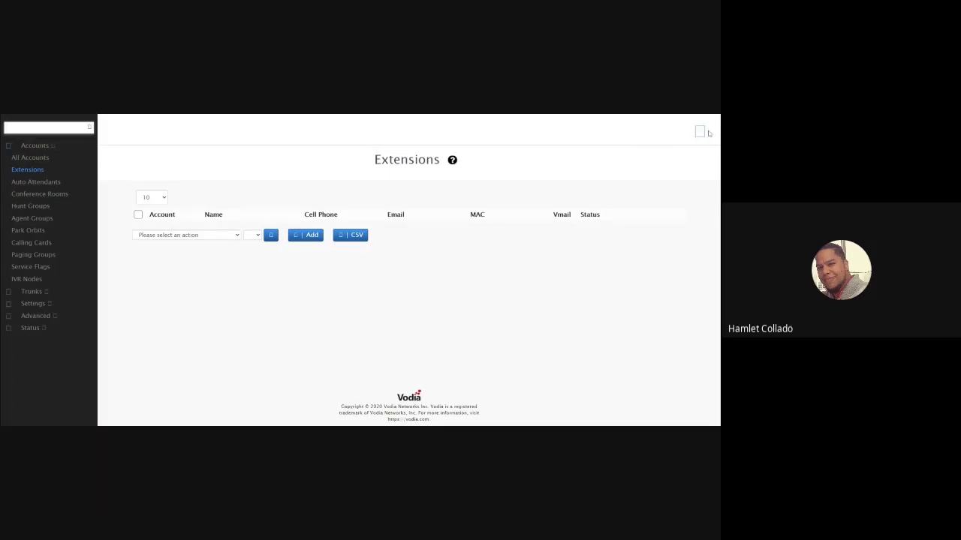
{"action": "left_click", "coordinate": [700, 135]}
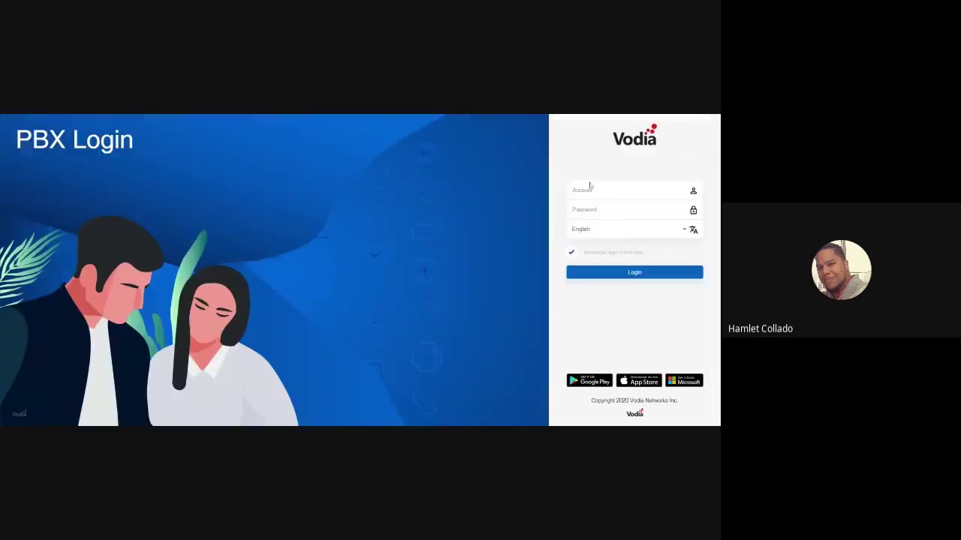
{"action": "type", "text": "admin"}
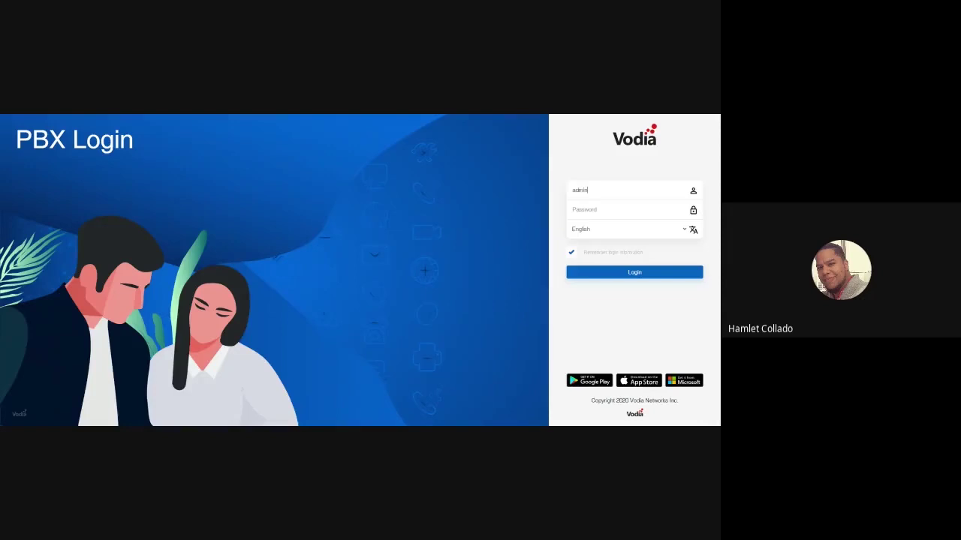
{"action": "key", "text": "Return"}
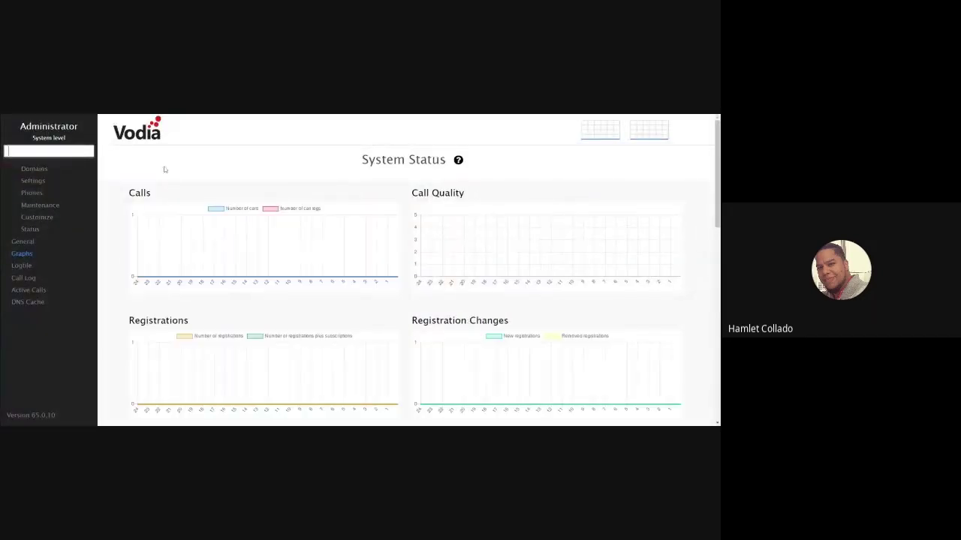
{"action": "left_click", "coordinate": [27, 171]}
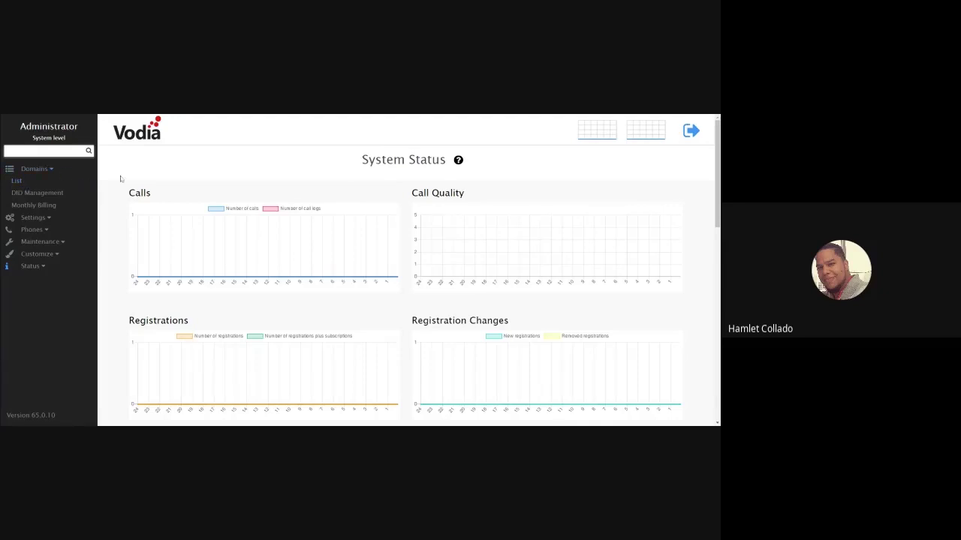
{"action": "left_click", "coordinate": [25, 182]}
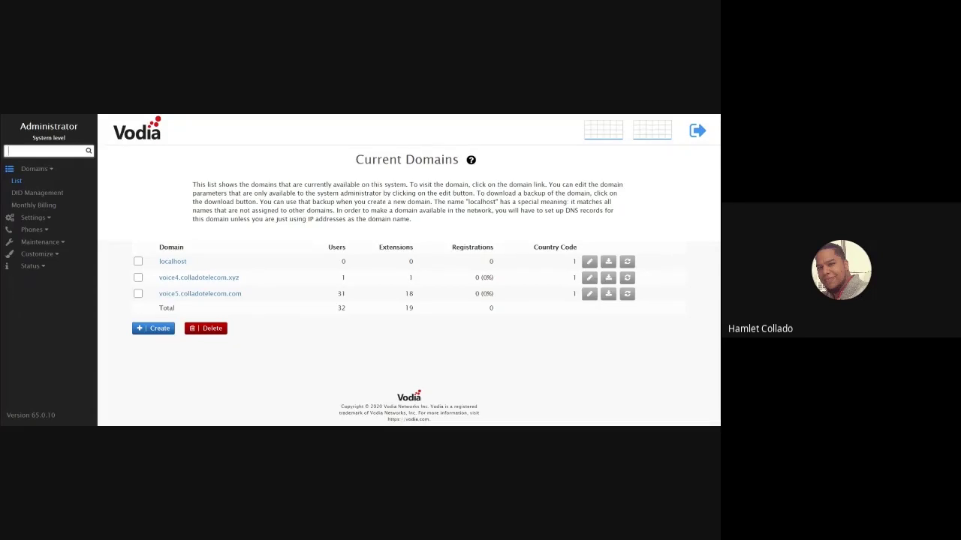
- Review the SIP settings (UDP/TCP port 5060, TLS 5061), then open the System Status Overview
{"action": "left_click", "coordinate": [39, 217]}
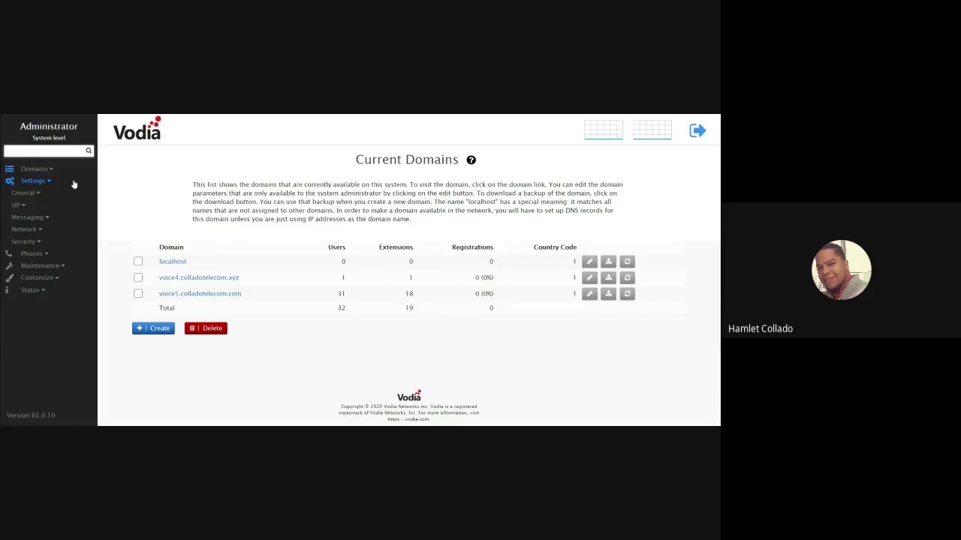
{"action": "left_click", "coordinate": [17, 205]}
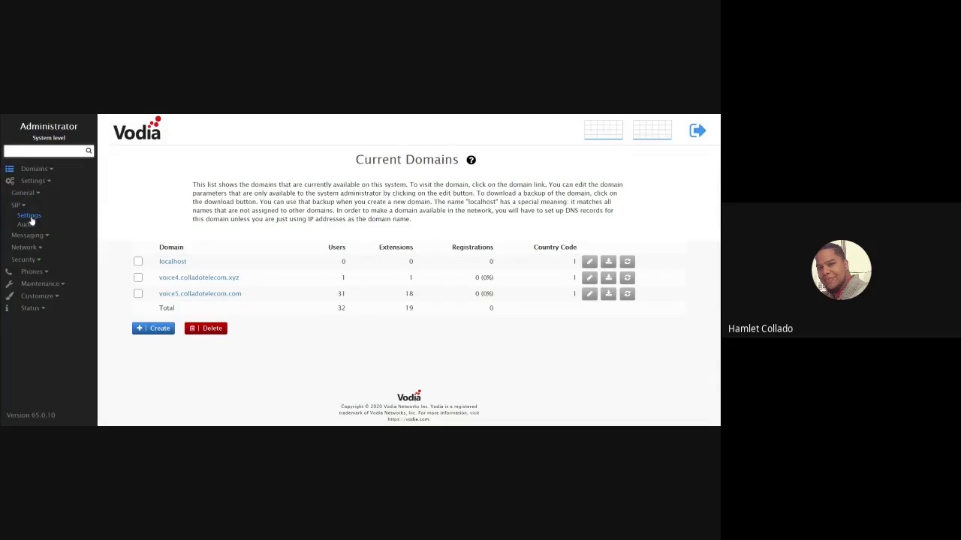
{"action": "left_click", "coordinate": [30, 217]}
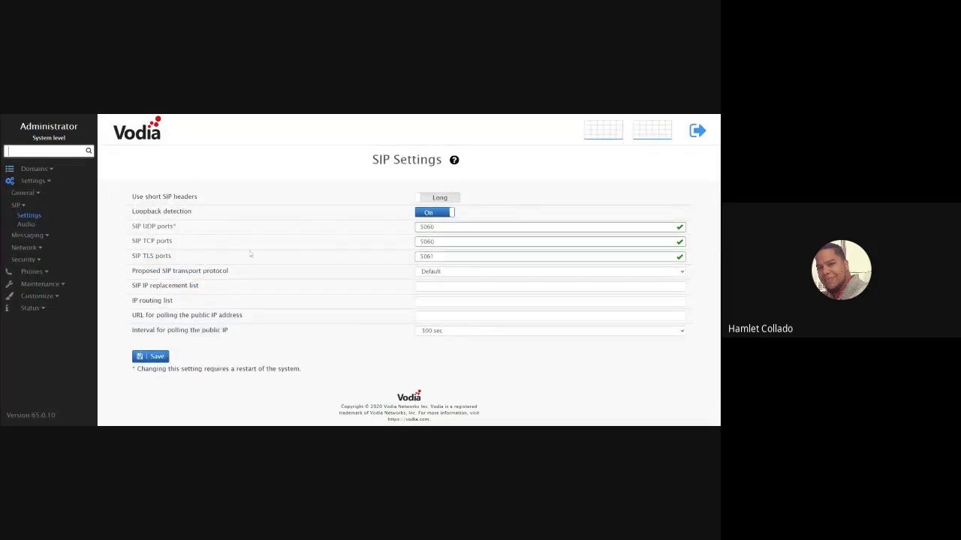
{"action": "left_click", "coordinate": [549, 301]}
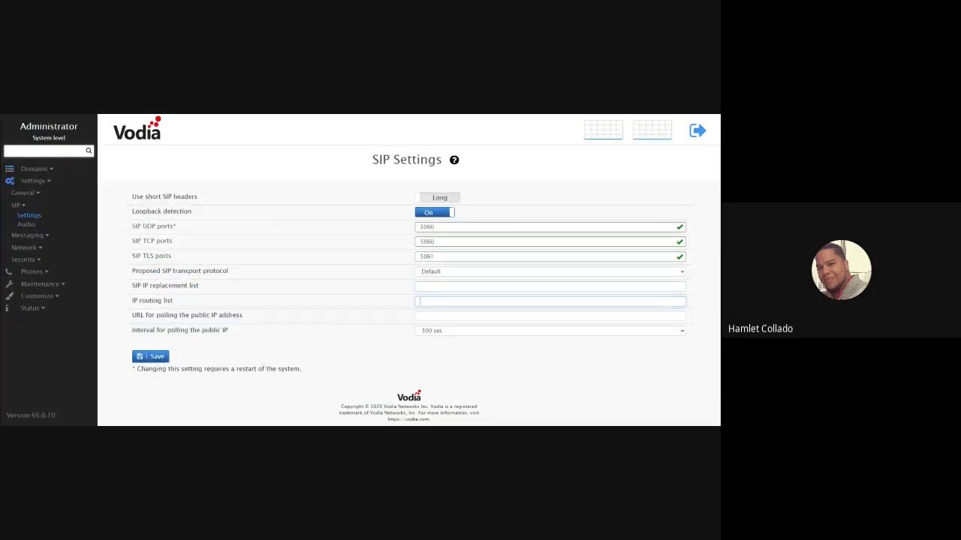
{"action": "left_click", "coordinate": [584, 117]}
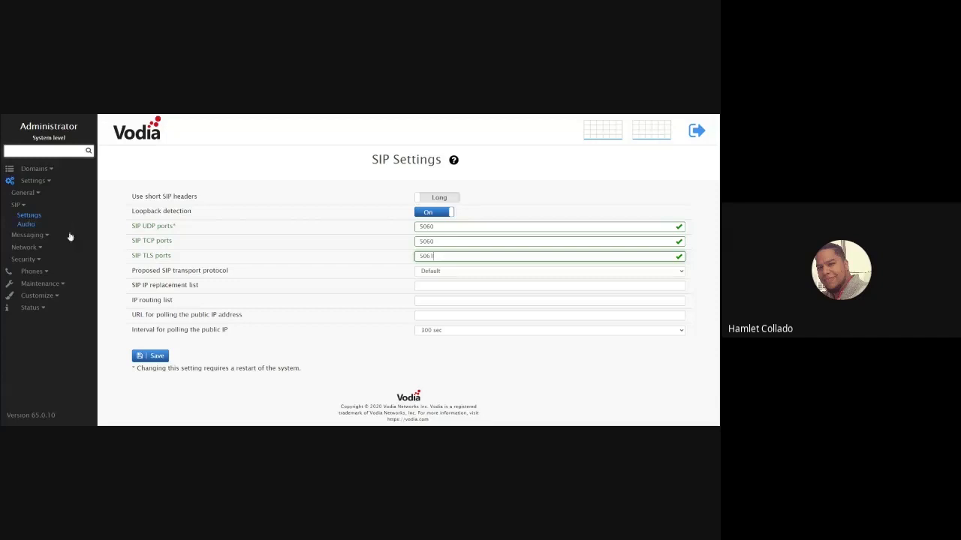
{"action": "left_click", "coordinate": [34, 309]}
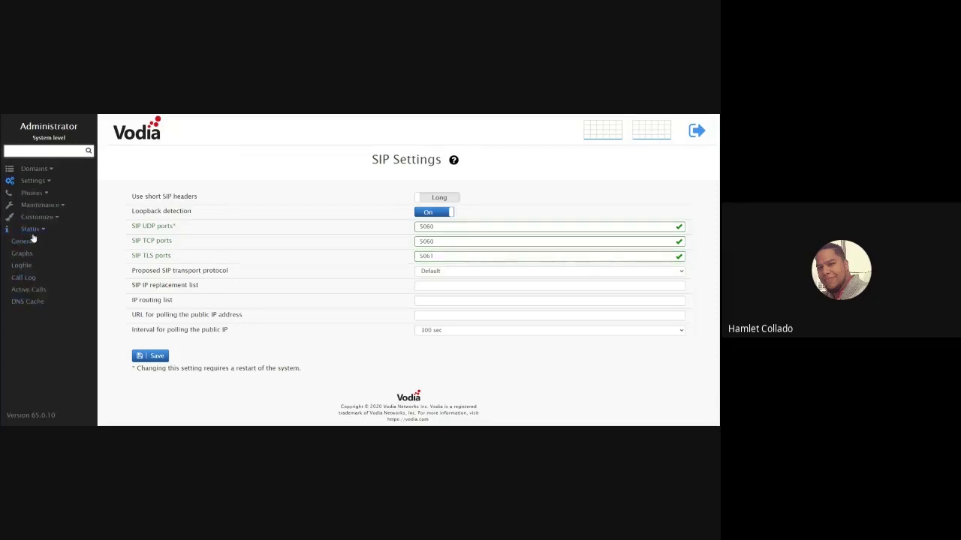
{"action": "left_click", "coordinate": [23, 241]}
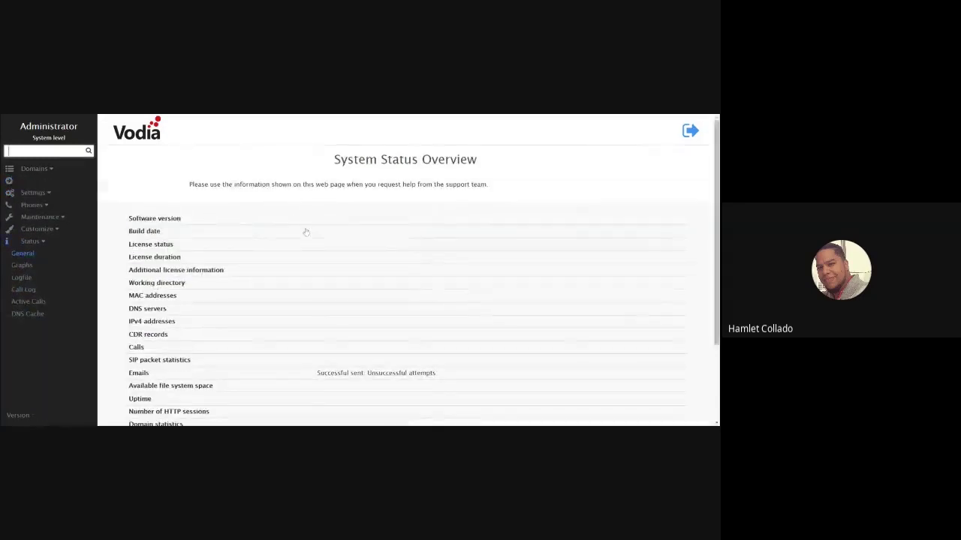
{"action": "scroll", "coordinate": [336, 179], "scroll_direction": "down", "scroll_amount": 1}
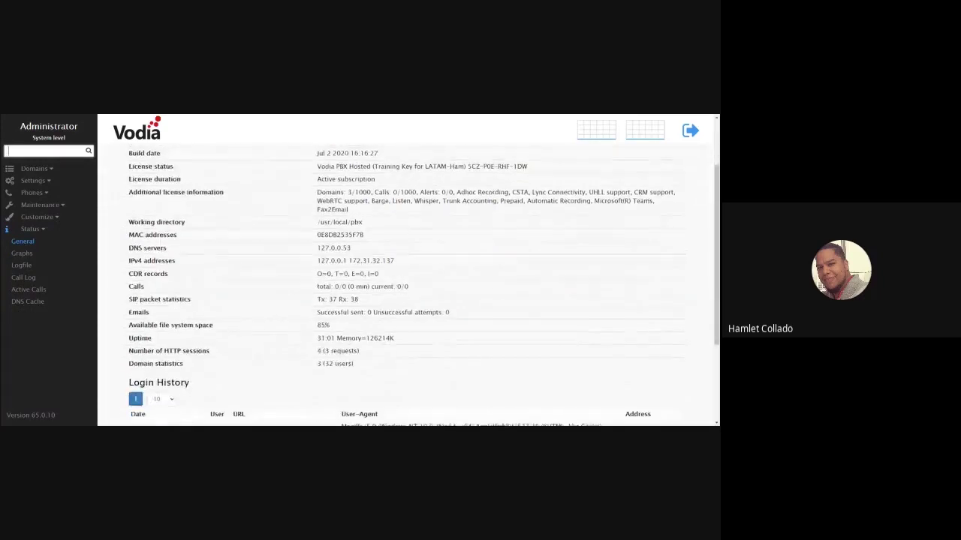
{"action": "scroll", "coordinate": [336, 178], "scroll_direction": "up", "scroll_amount": 1}
{"action": "triple_click", "coordinate": [338, 161]}
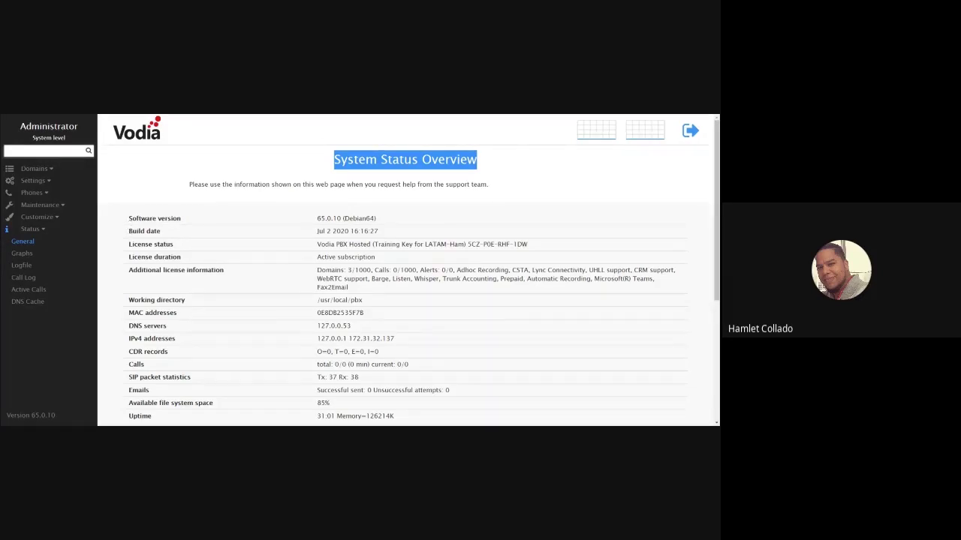
{"action": "left_click_drag", "start_coordinate": [316, 231], "coordinate": [383, 235]}
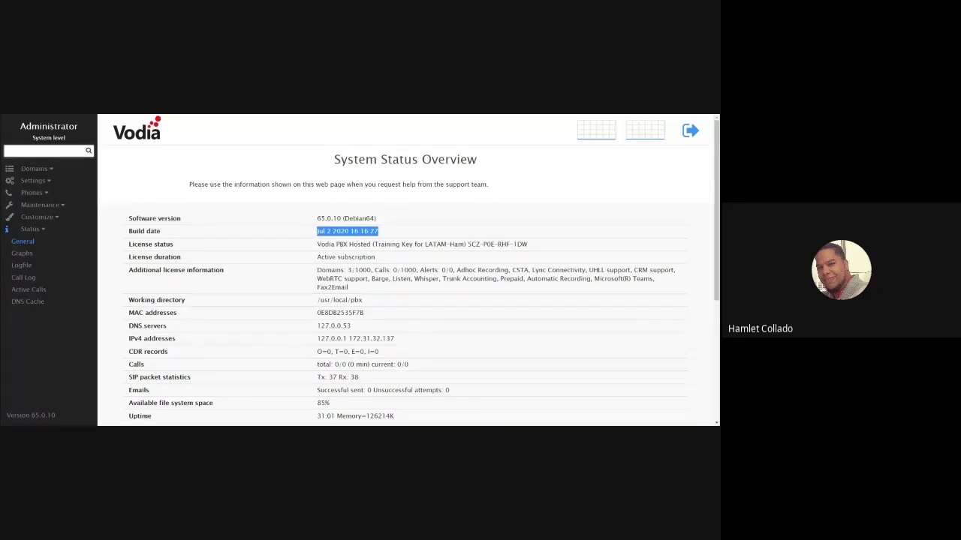
{"action": "left_click_drag", "start_coordinate": [316, 257], "coordinate": [387, 260]}
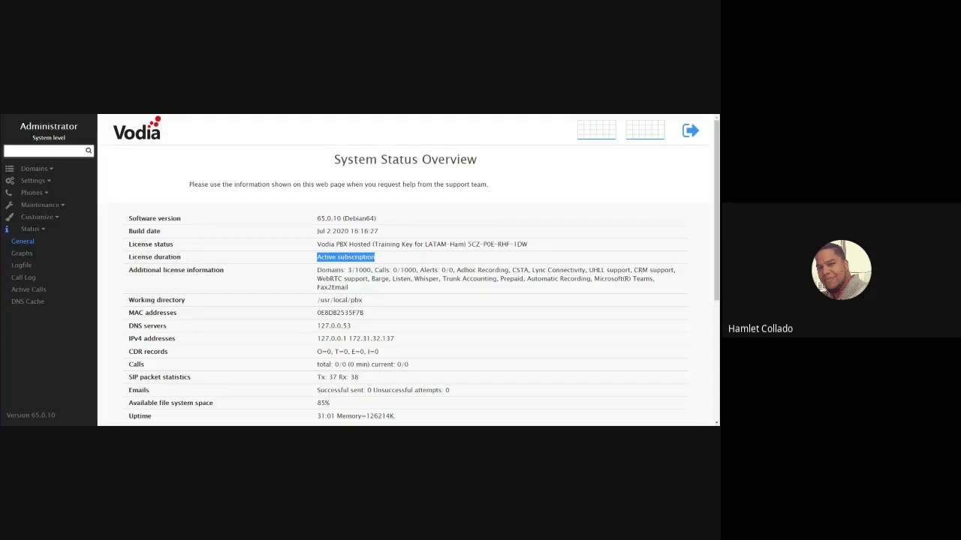
{"action": "scroll", "coordinate": [405, 270], "scroll_direction": "down", "scroll_amount": 1}
{"action": "left_click_drag", "start_coordinate": [326, 231], "coordinate": [351, 232]}
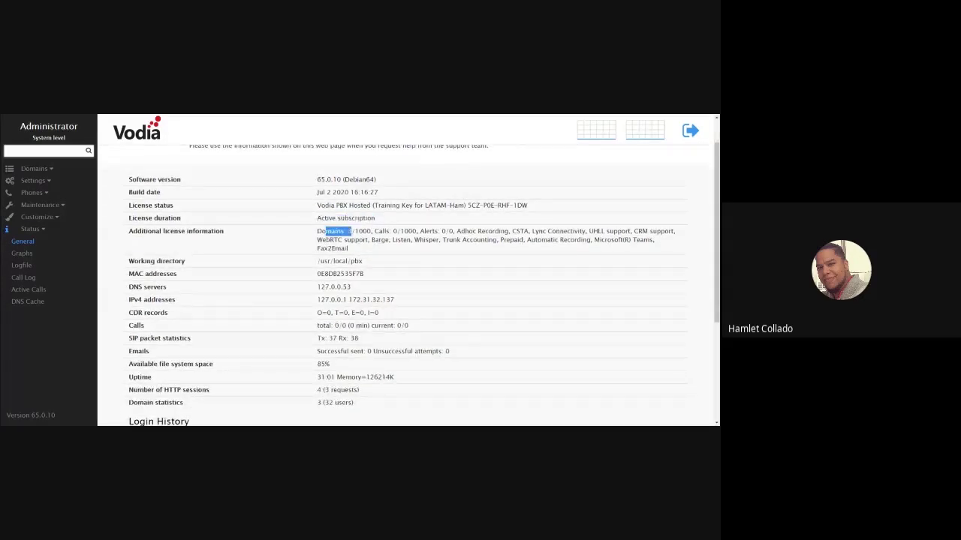
{"action": "scroll", "coordinate": [422, 284], "scroll_direction": "down", "scroll_amount": 1}
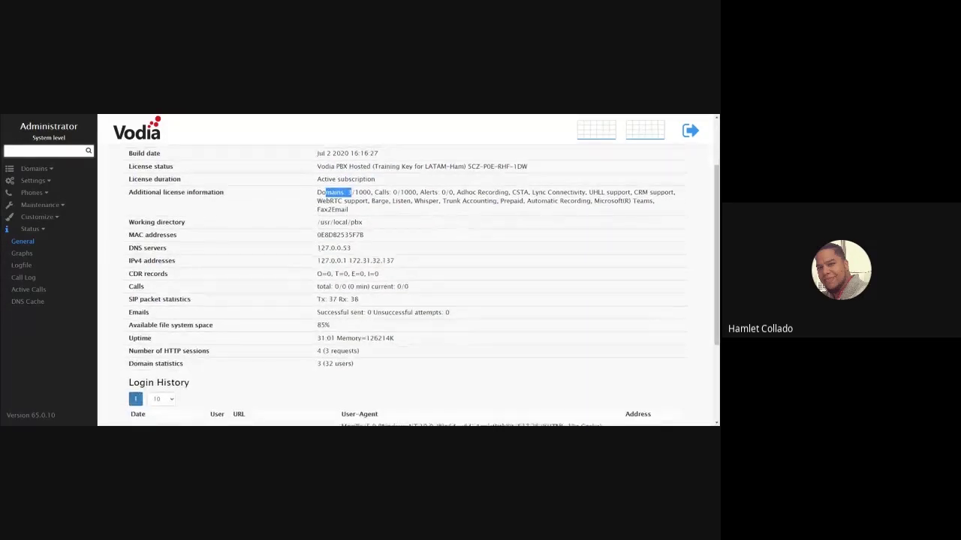
{"action": "left_click_drag", "start_coordinate": [320, 222], "coordinate": [362, 222]}
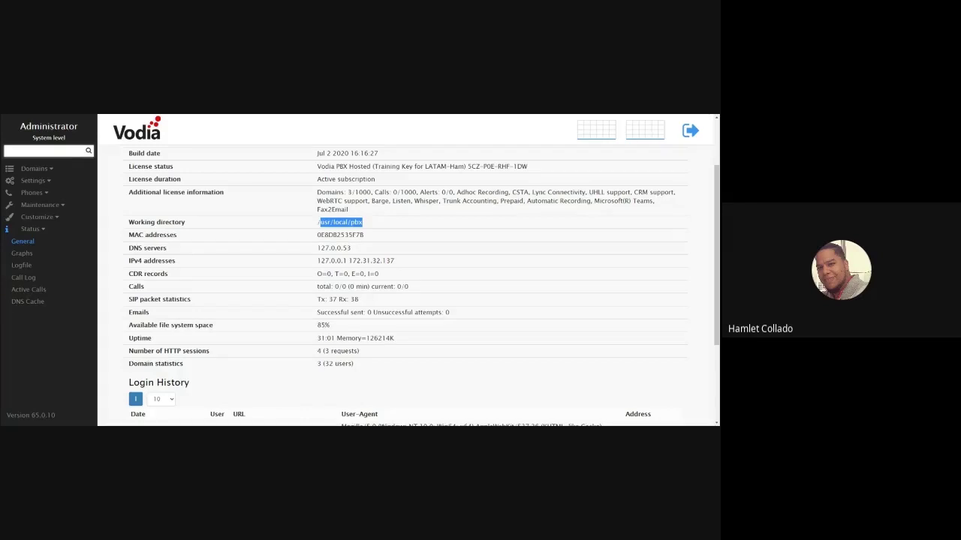
{"action": "left_click_drag", "start_coordinate": [367, 262], "coordinate": [398, 263]}
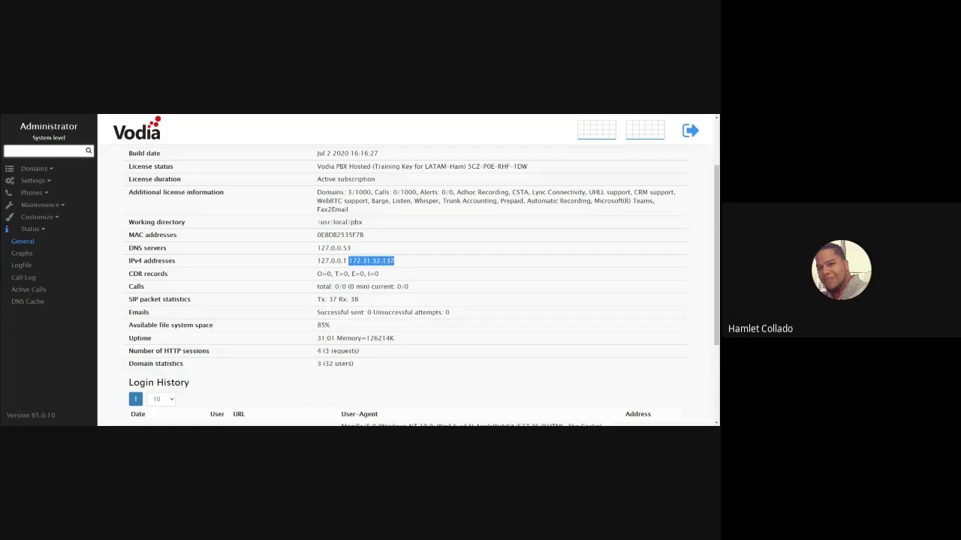
{"action": "key", "text": "alt+Tab"}
{"action": "left_click_drag", "start_coordinate": [396, 262], "coordinate": [348, 262]}
{"action": "key", "text": "alt+Tab"}
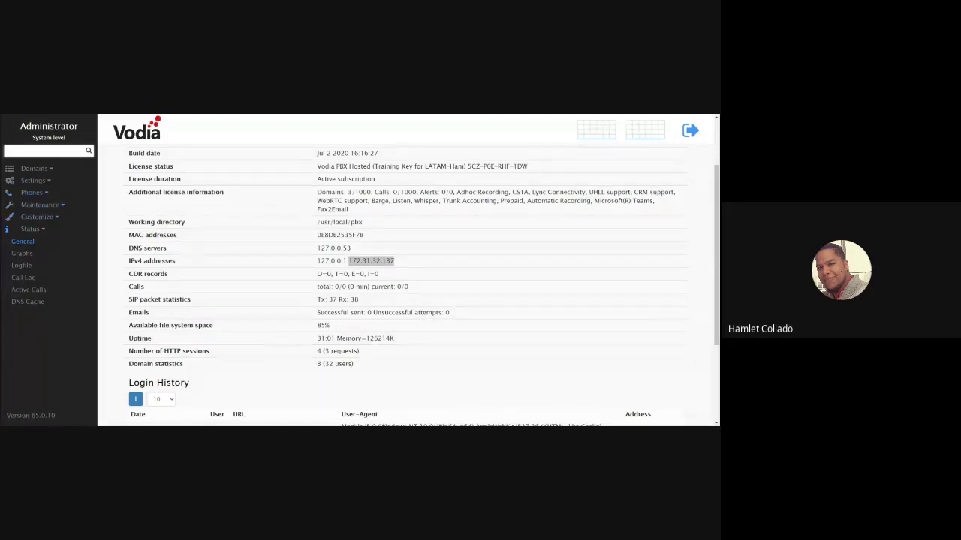
{"action": "left_click", "coordinate": [33, 180]}
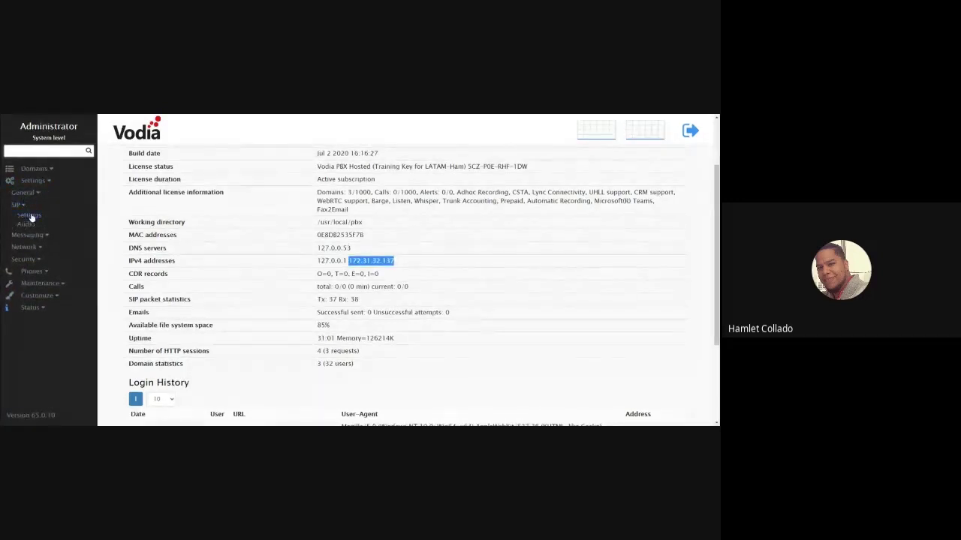
- Paste the IP routing entries into the SIP IP routing list, correcting the private gateway to 172.31.32.137
{"action": "left_click", "coordinate": [30, 218]}
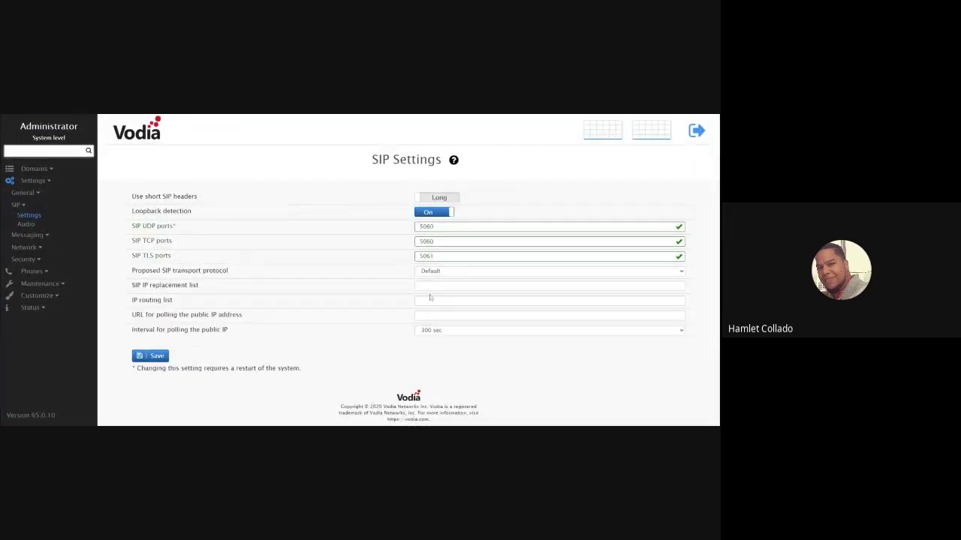
{"action": "left_click_drag", "start_coordinate": [132, 302], "coordinate": [180, 303]}
{"action": "left_click", "coordinate": [548, 301]}
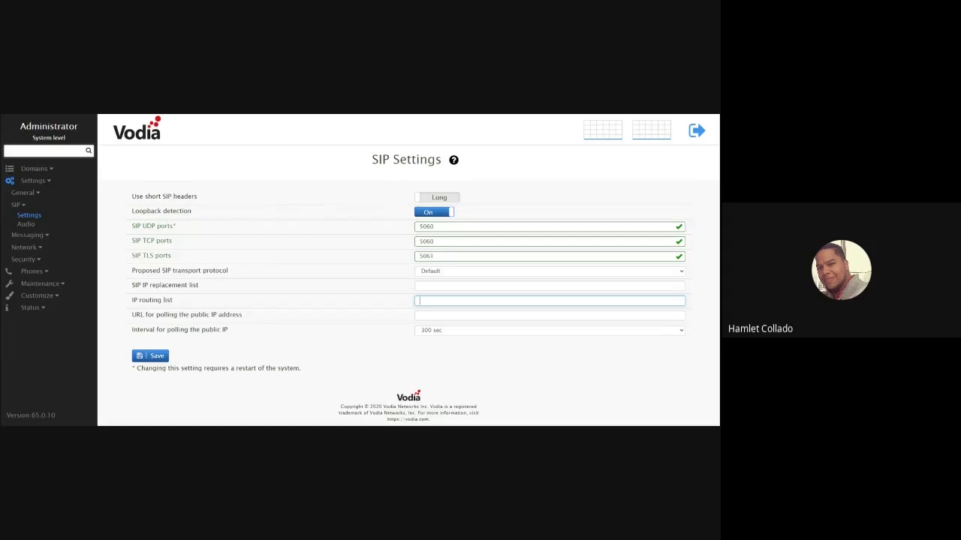
{"action": "type", "text": "172.0.0.0/255.255.0.0/172.31.52.223 0.0.0.0/0.0.0.0/35.169.136.99"}
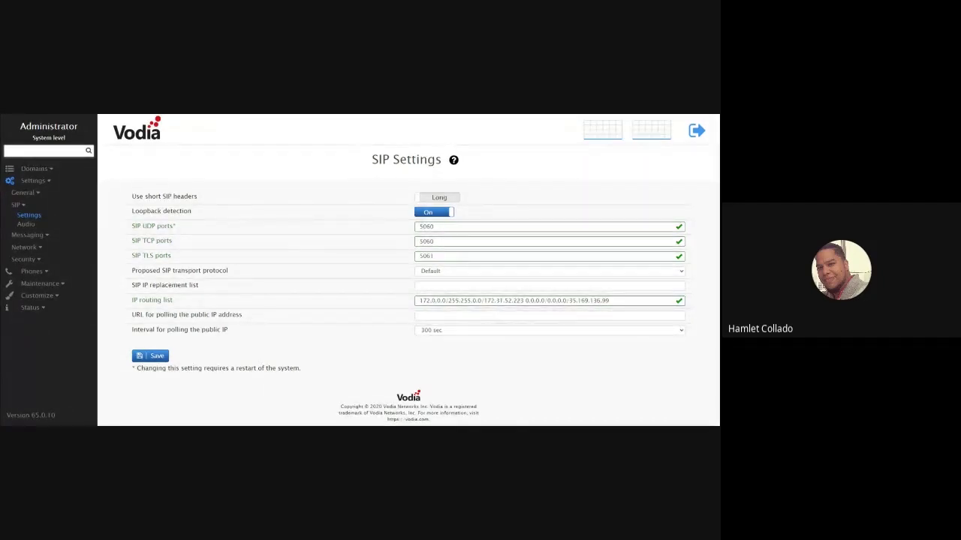
{"action": "left_click_drag", "start_coordinate": [450, 300], "coordinate": [483, 300]}
{"action": "type", "text": "172.31.32.197"}
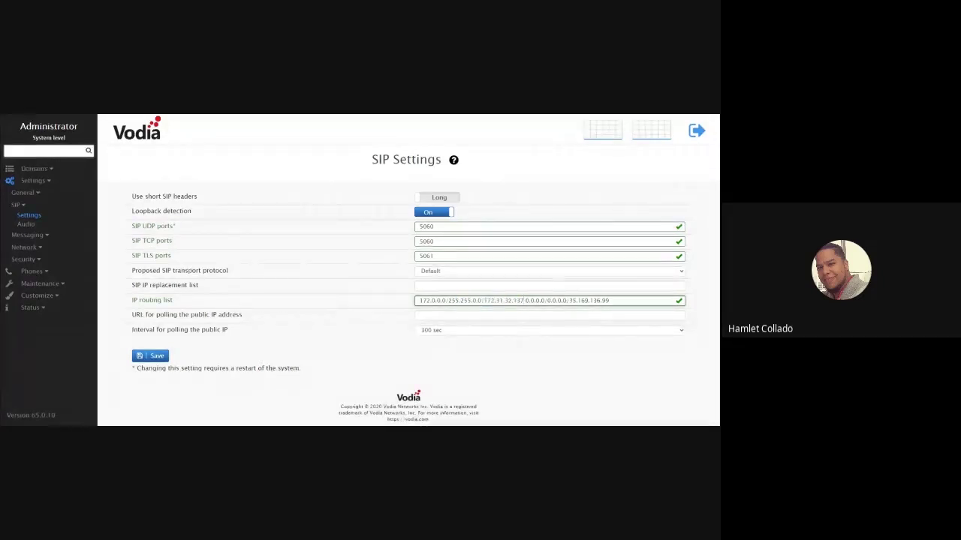
- Replace public address 35.169.136.99 with 54.156.51.203 in the routing list and save the SIP settings
{"action": "left_click_drag", "start_coordinate": [576, 300], "coordinate": [610, 300]}
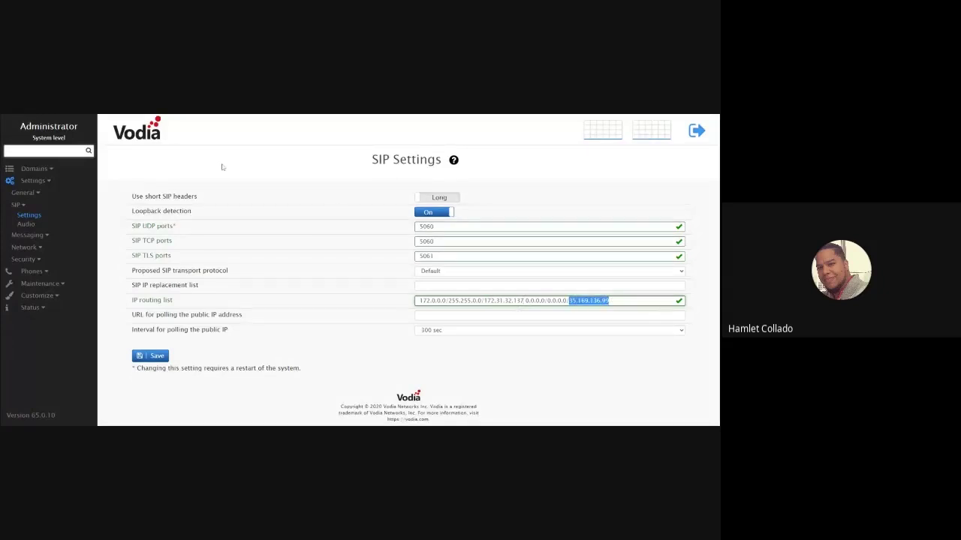
{"action": "left_click", "coordinate": [166, 117]}
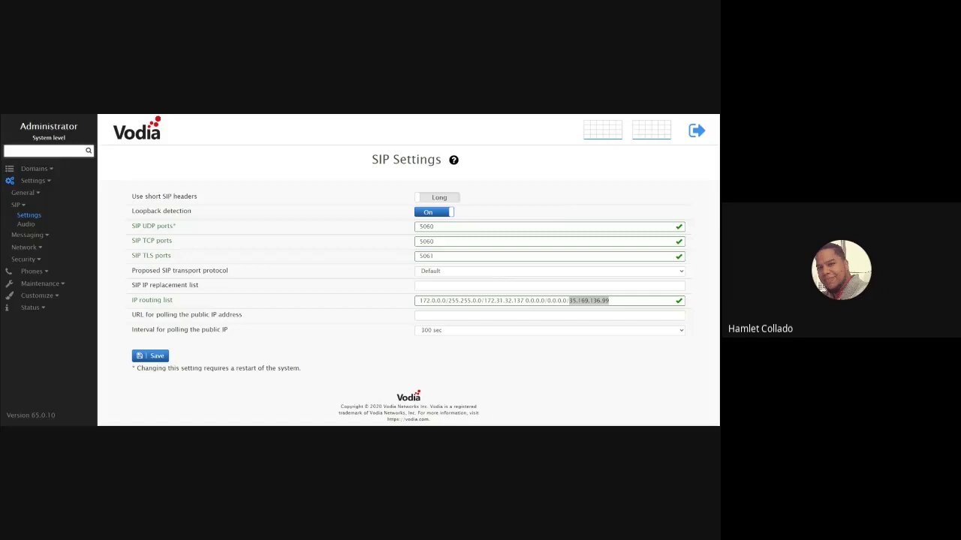
{"action": "left_click", "coordinate": [627, 303]}
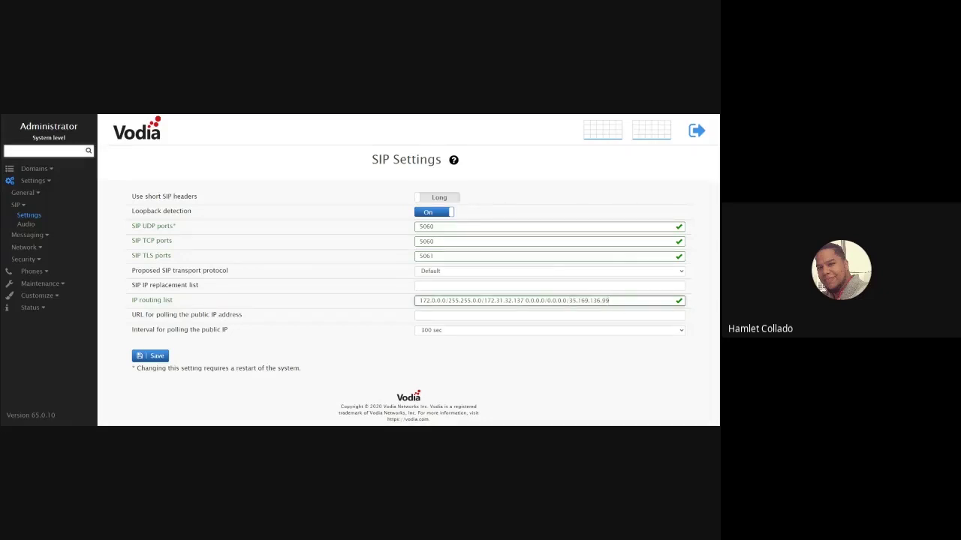
{"action": "left_click_drag", "start_coordinate": [628, 303], "coordinate": [568, 301]}
{"action": "type", "text": "54.156.51.203"}
{"action": "left_click", "coordinate": [150, 357]}
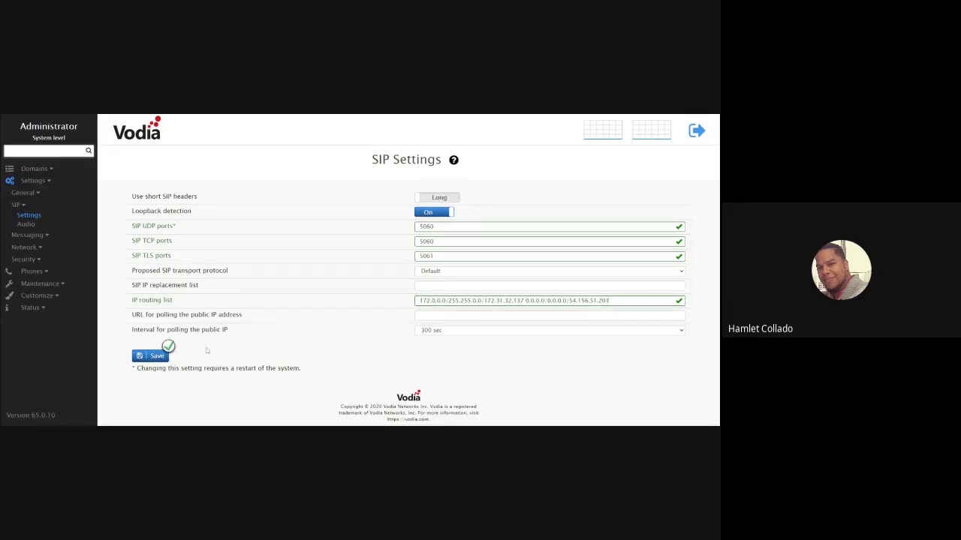
{"action": "left_click", "coordinate": [503, 300]}
{"action": "left_click_drag", "start_coordinate": [609, 301], "coordinate": [347, 303]}
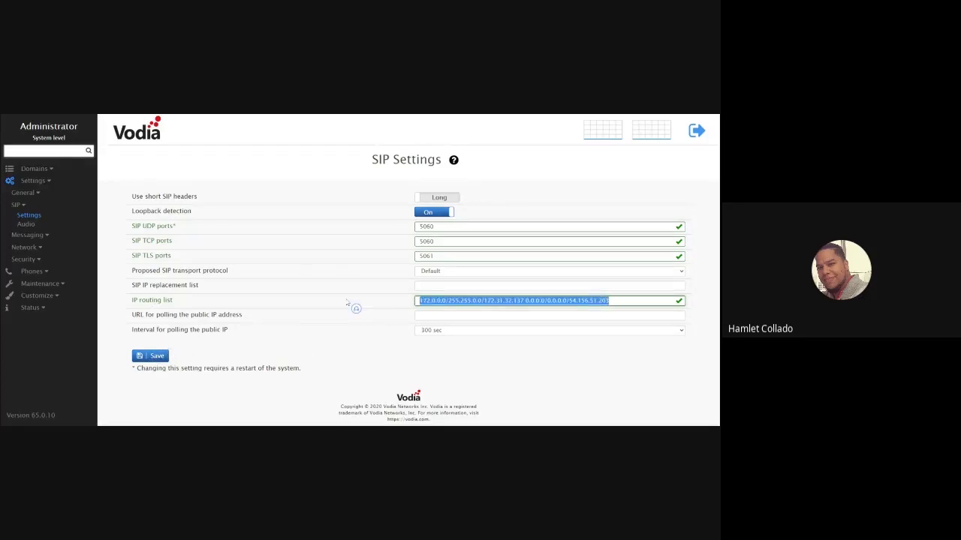
{"action": "left_click", "coordinate": [290, 270]}
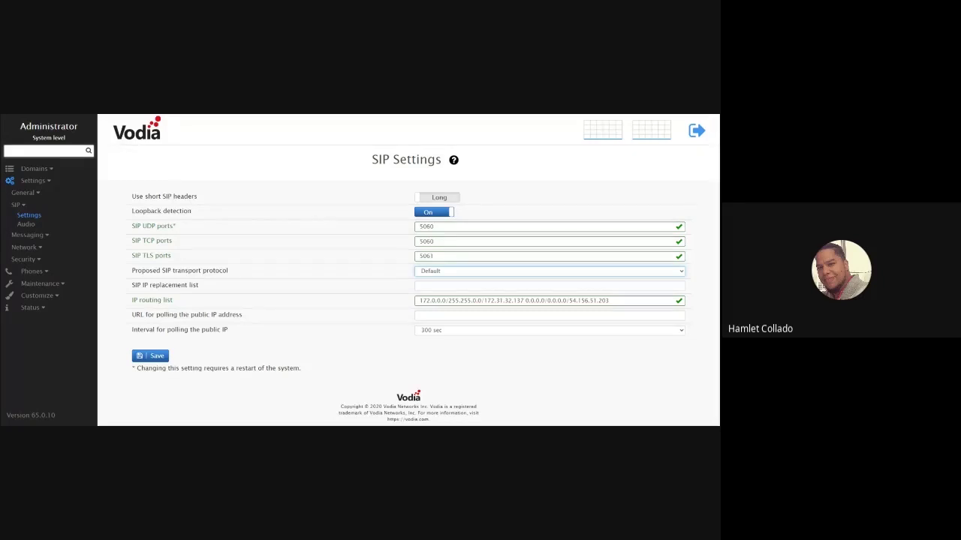
- Open the Current Domains list and copy the voice5.colladotelecom.com domain name
{"action": "left_click", "coordinate": [38, 171]}
{"action": "left_click", "coordinate": [30, 185]}
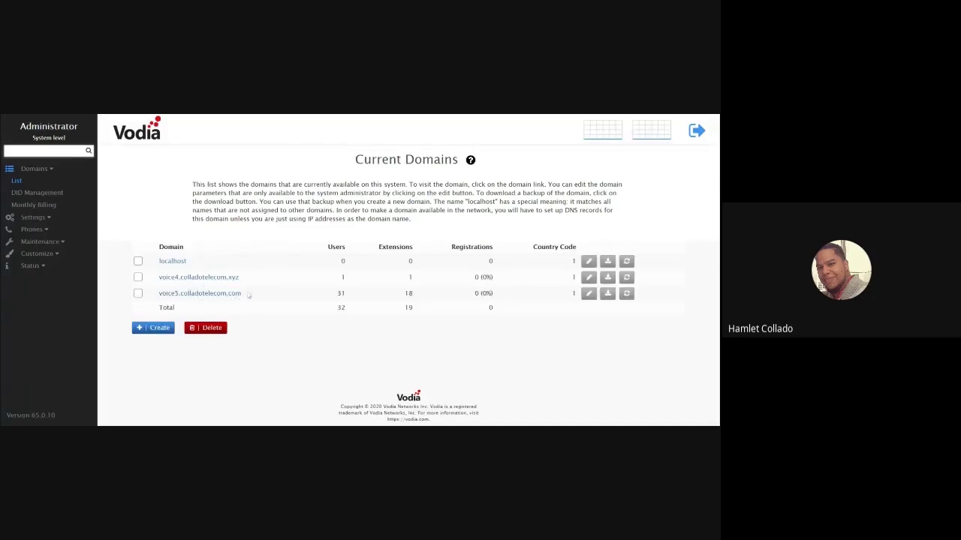
{"action": "left_click_drag", "start_coordinate": [245, 295], "coordinate": [143, 296]}
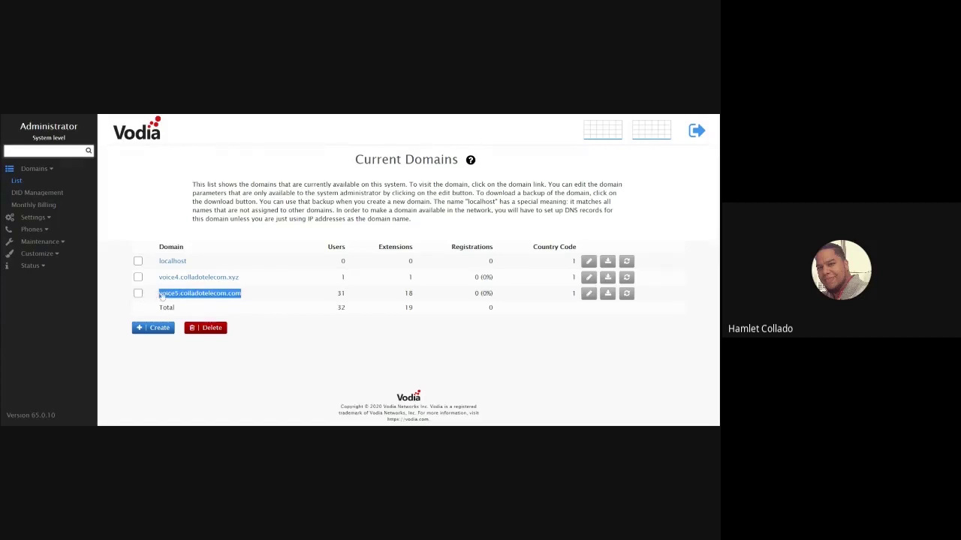
{"action": "key", "text": "alt+Tab"}
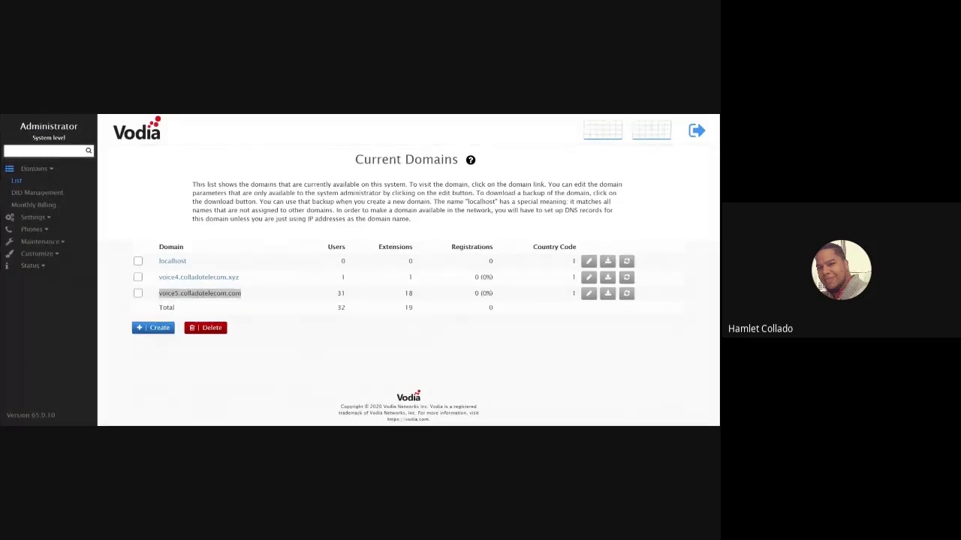
{"action": "key", "text": "alt+Tab"}
- Set the A record's value to the bare IP 54.156.51.203 with TTL 300 and define it
{"action": "type", "text": "https://54.156.51.203/"}
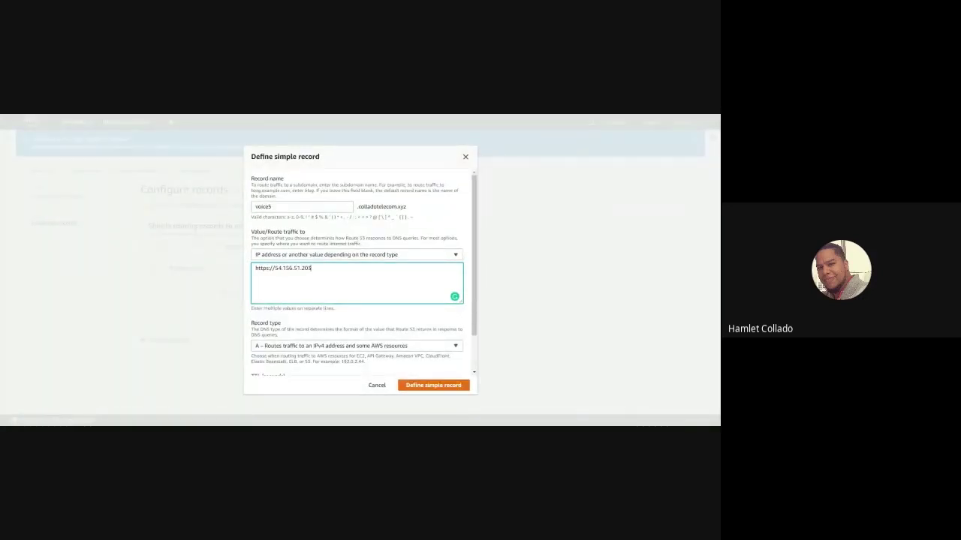
{"action": "left_click_drag", "start_coordinate": [277, 268], "coordinate": [254, 268]}
{"action": "key", "text": "BackSpace"}
{"action": "scroll", "coordinate": [393, 308], "scroll_direction": "down", "scroll_amount": 2}
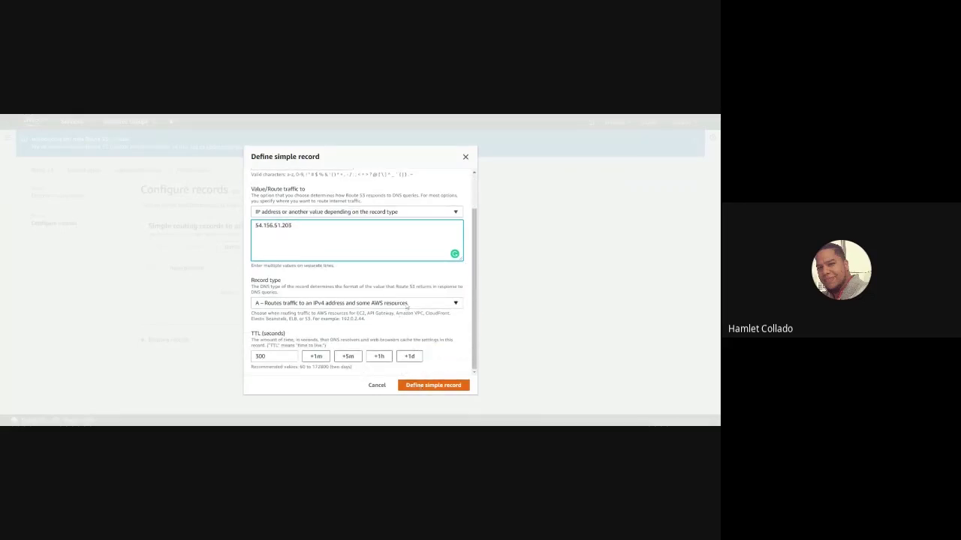
{"action": "left_click", "coordinate": [406, 303]}
{"action": "left_click", "coordinate": [406, 302]}
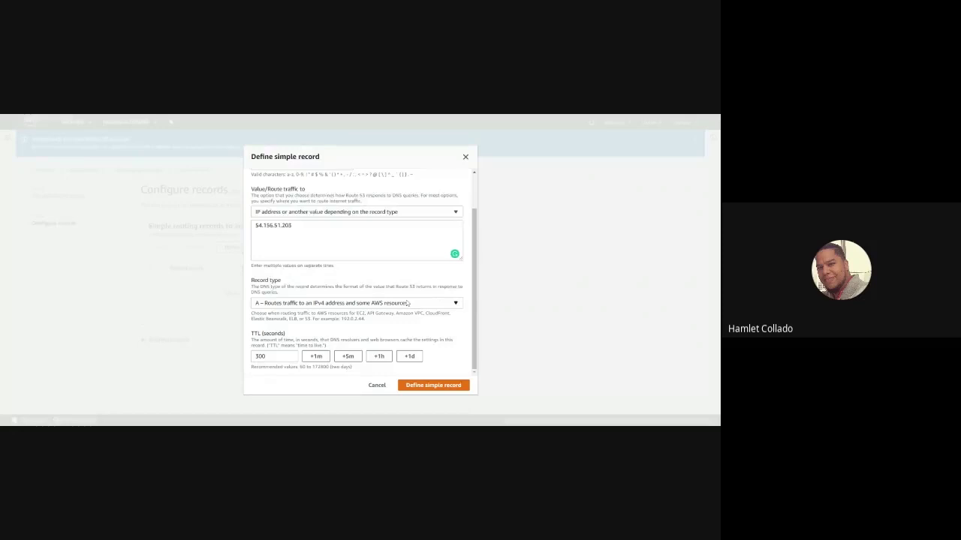
{"action": "left_click", "coordinate": [424, 385]}
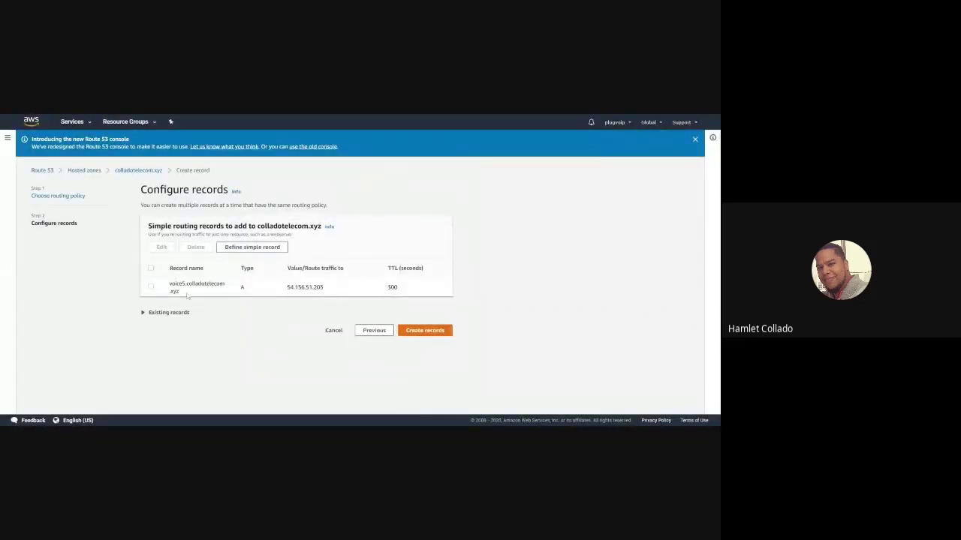
- Copy the voice5.colladotelecom.xyz record name and go back to the Vodia PBX domains list
{"action": "triple_click", "coordinate": [164, 290]}
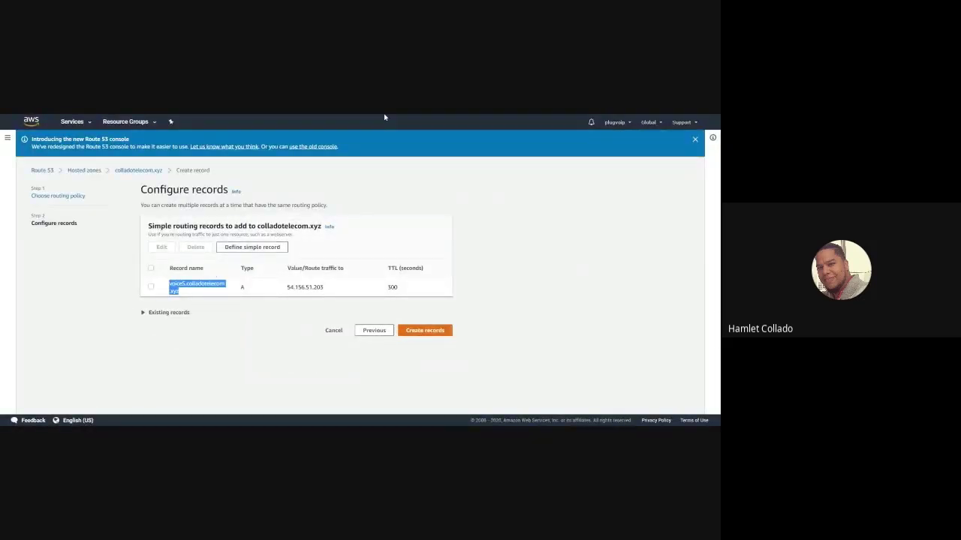
{"action": "key", "text": "alt+Tab"}
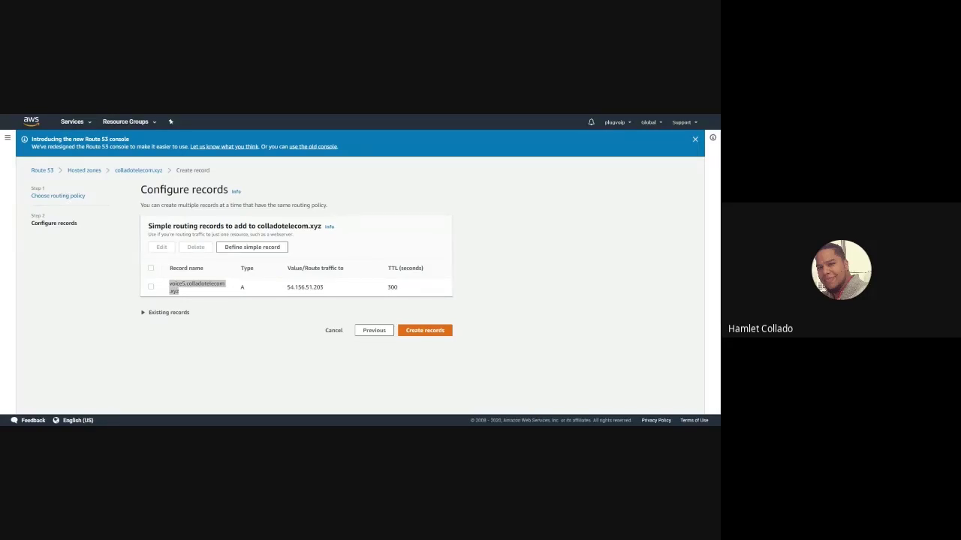
{"action": "key", "text": "alt+Tab"}
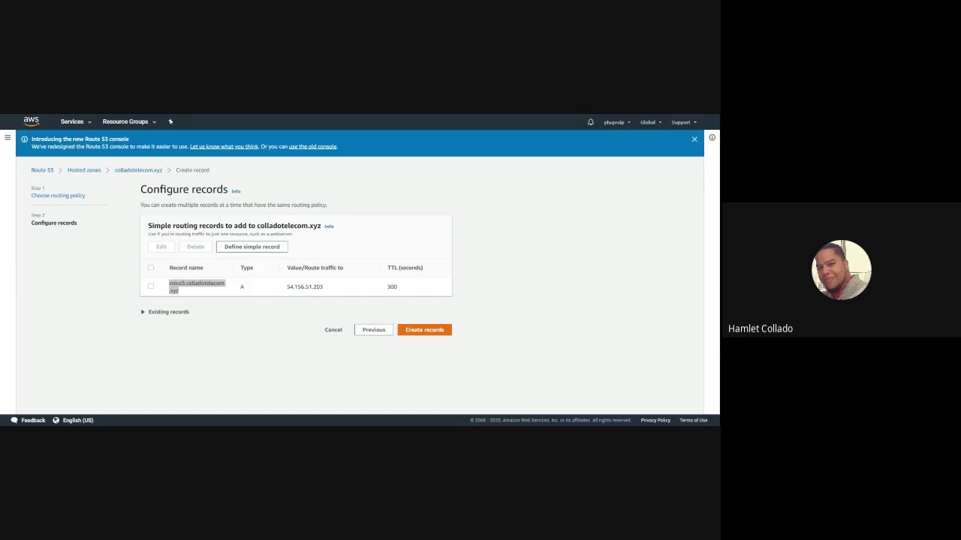
{"action": "left_click", "coordinate": [325, 116]}
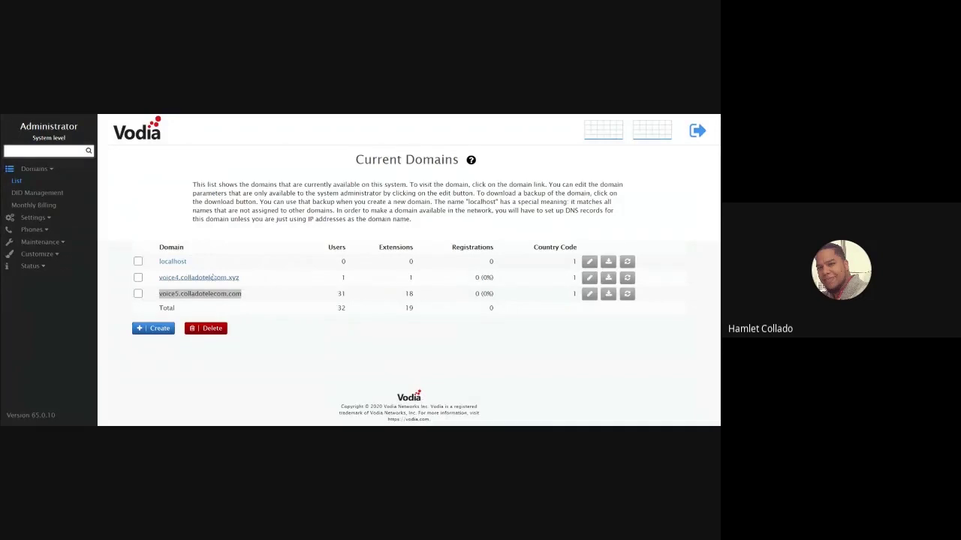
- Open extension 440 in voice4.colladotelecom.xyz and switch it into user mode
{"action": "left_click", "coordinate": [290, 242]}
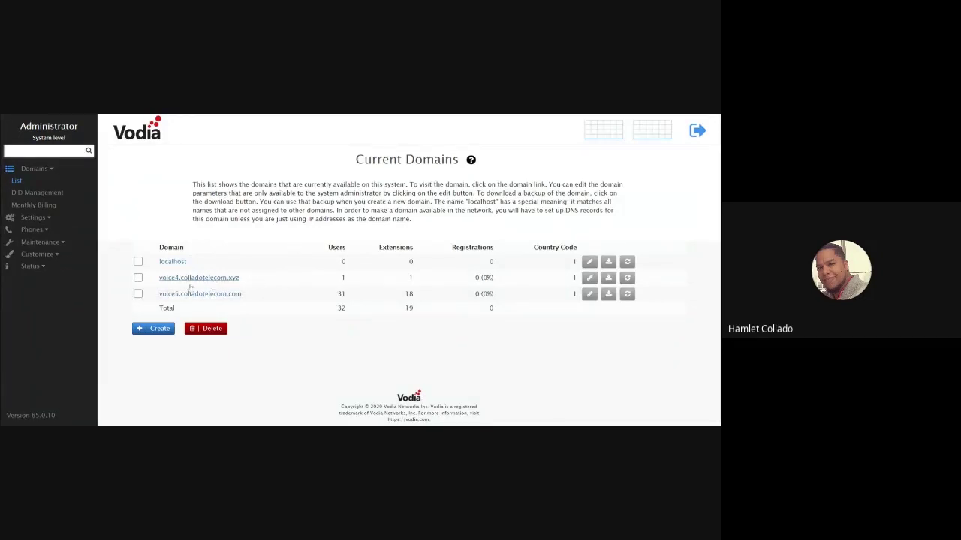
{"action": "left_click", "coordinate": [177, 278]}
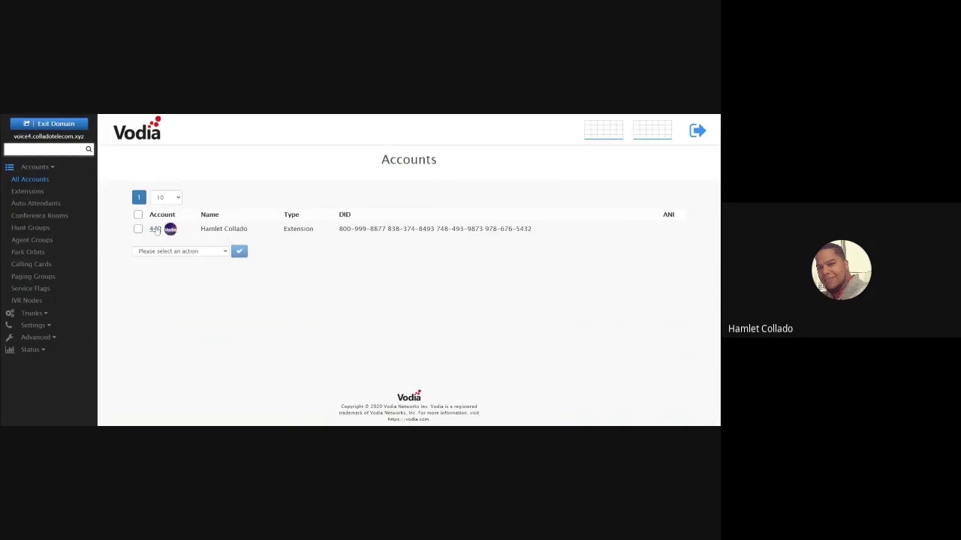
{"action": "left_click", "coordinate": [155, 229]}
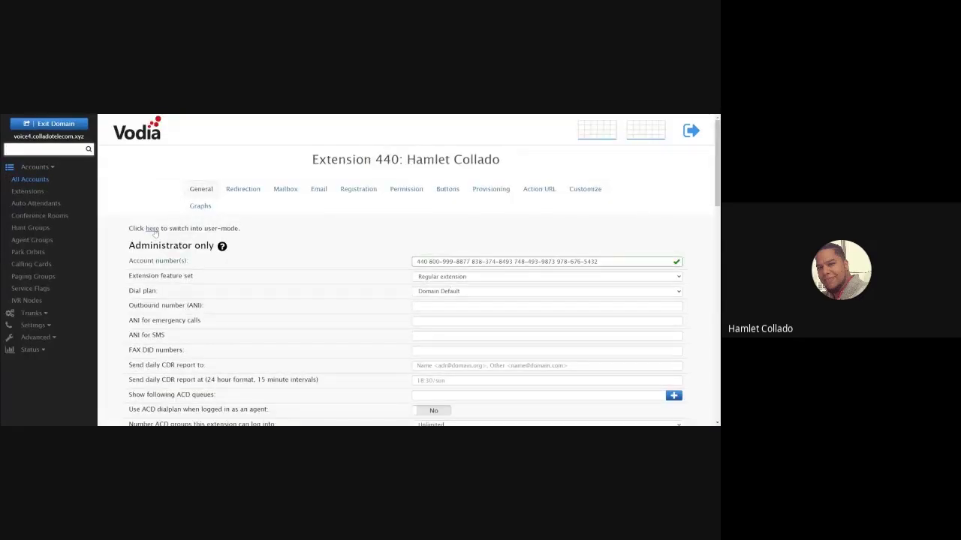
{"action": "left_click", "coordinate": [153, 229]}
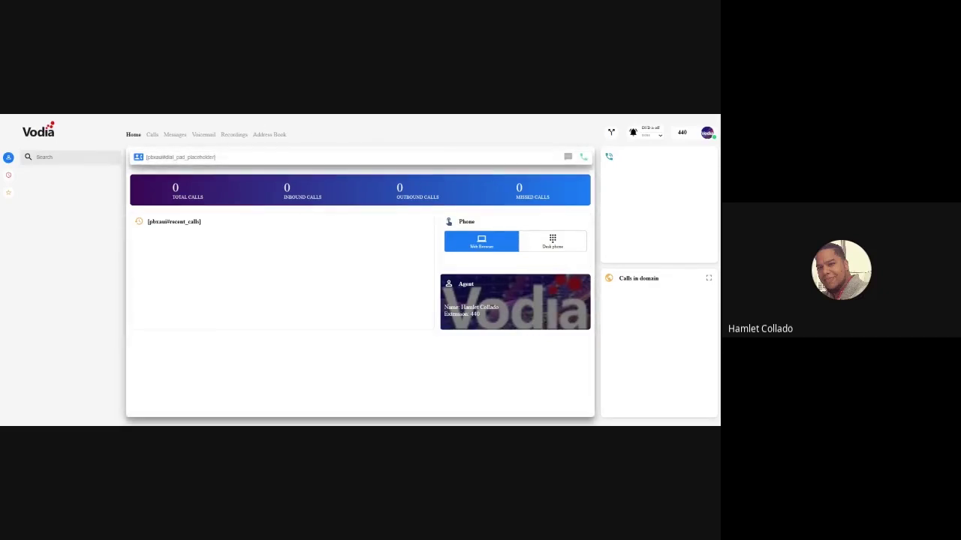
- Call extension 440, enter digits 9812 on the in-call dial pad, then hang up
{"action": "type", "text": "440"}
{"action": "key", "text": "Return"}
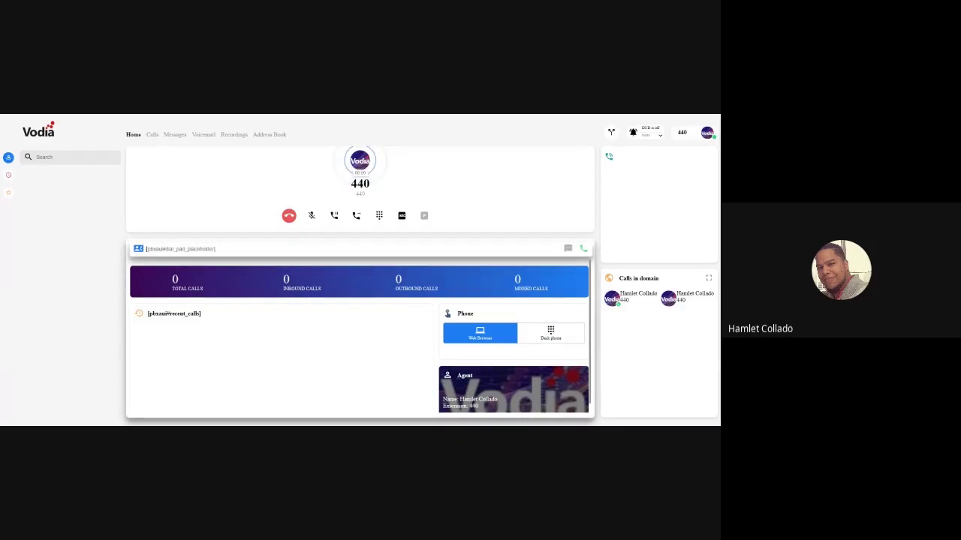
{"action": "left_click", "coordinate": [380, 218]}
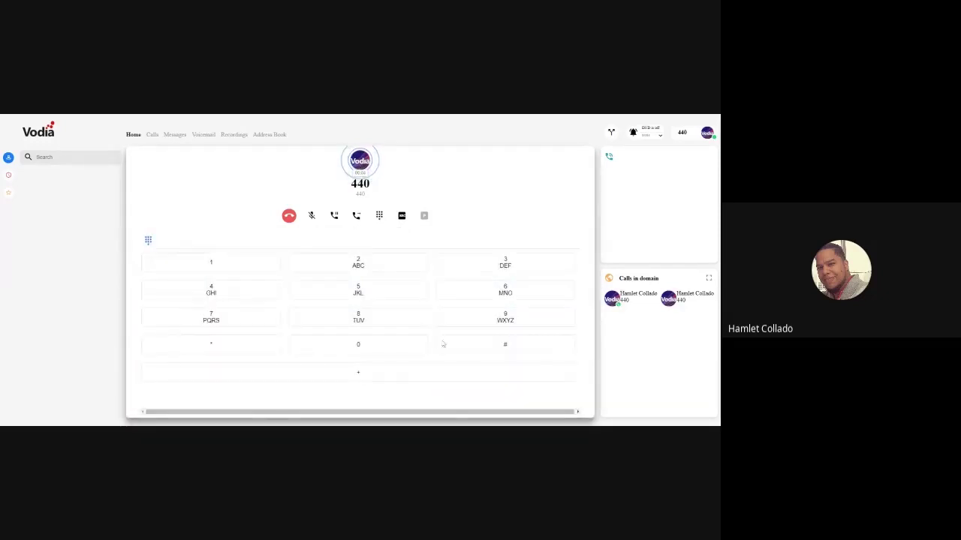
{"action": "left_click", "coordinate": [517, 324]}
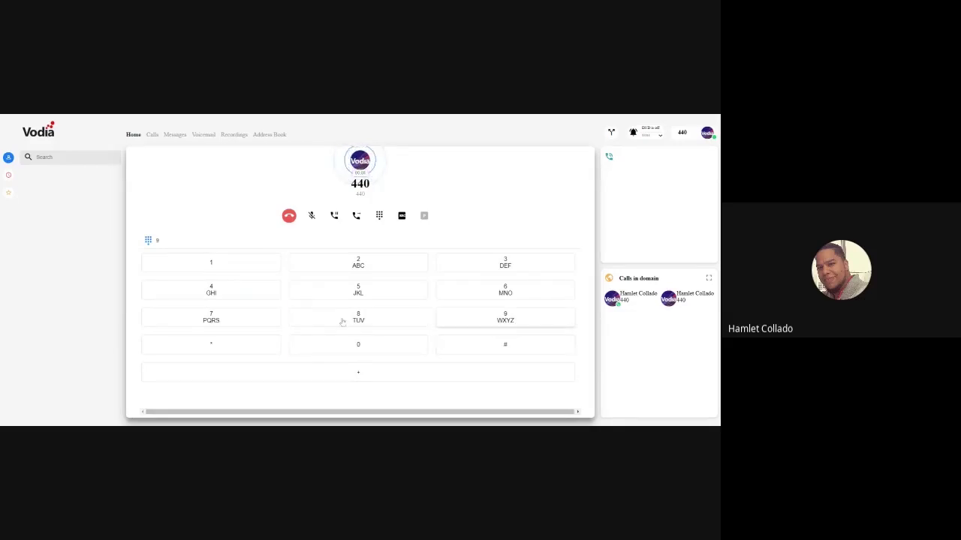
{"action": "left_click", "coordinate": [343, 323]}
{"action": "left_click", "coordinate": [262, 270]}
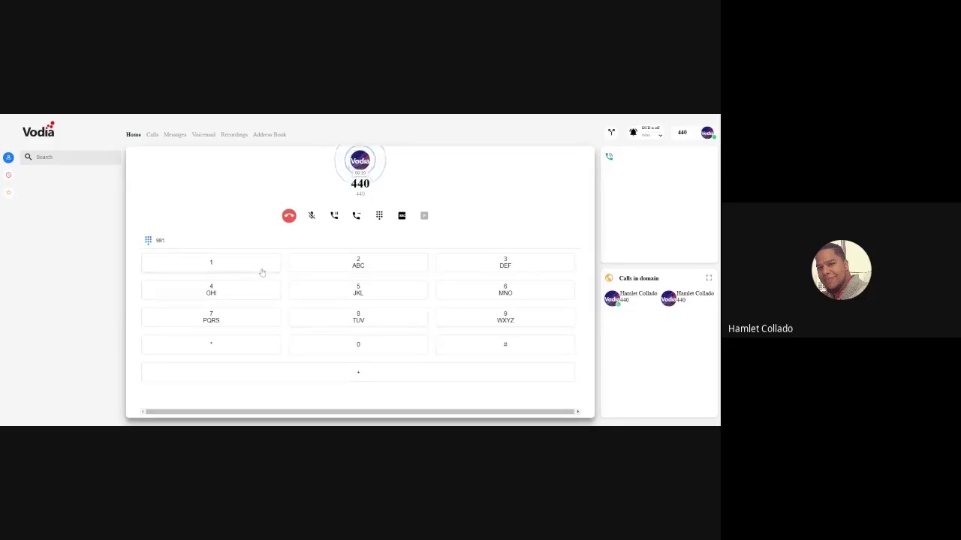
{"action": "left_click", "coordinate": [331, 259]}
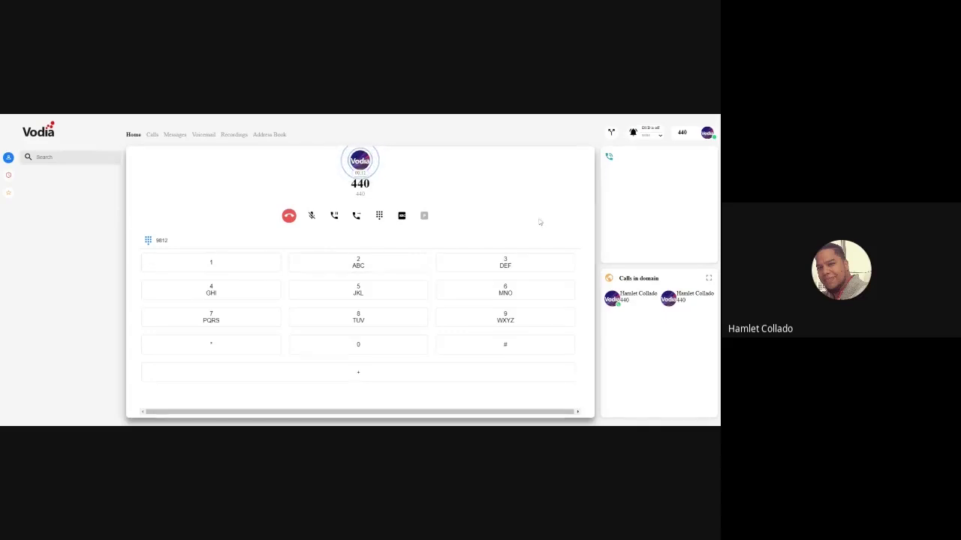
{"action": "left_click", "coordinate": [289, 215]}
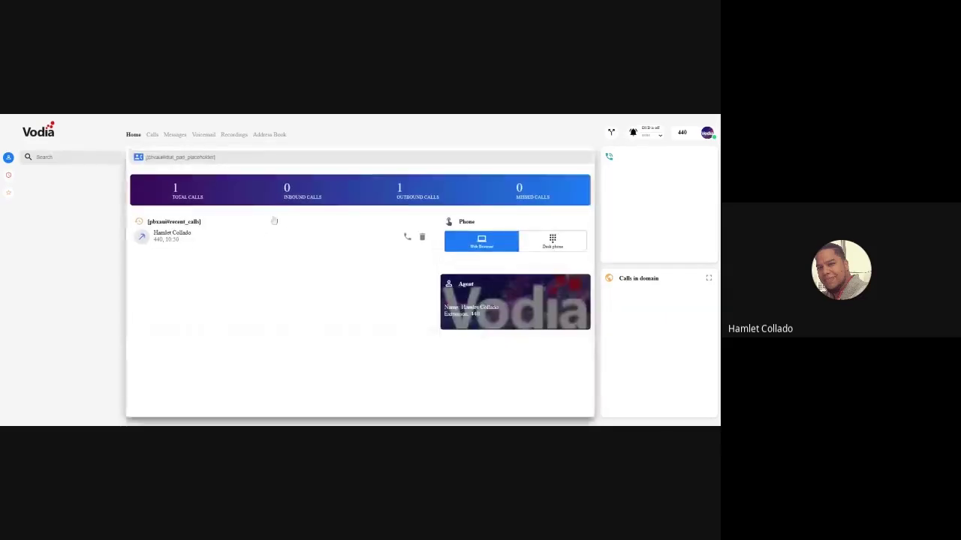
- Place and end test calls to a 1-800 toll-free number and an outside number
{"action": "type", "text": "180"}
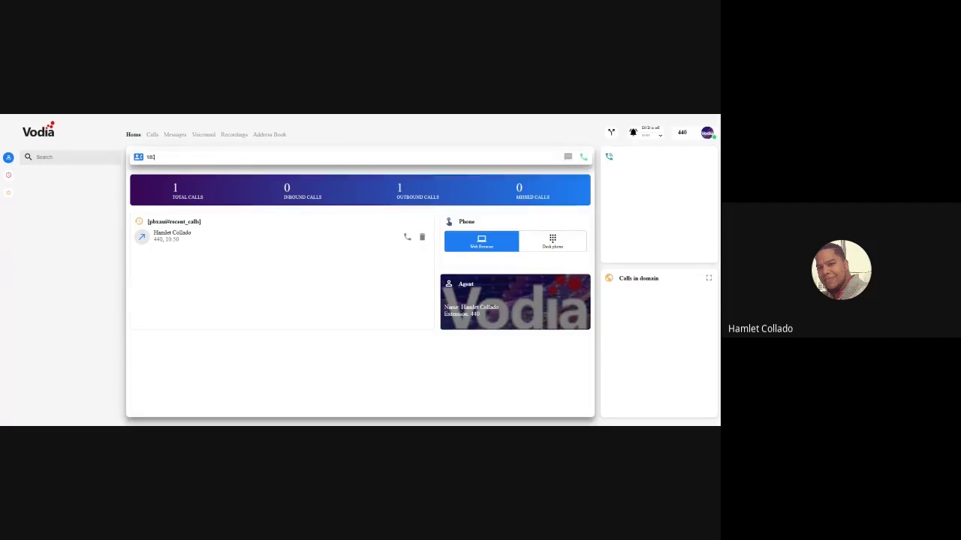
{"action": "type", "text": "04444444"}
{"action": "key", "text": "Return"}
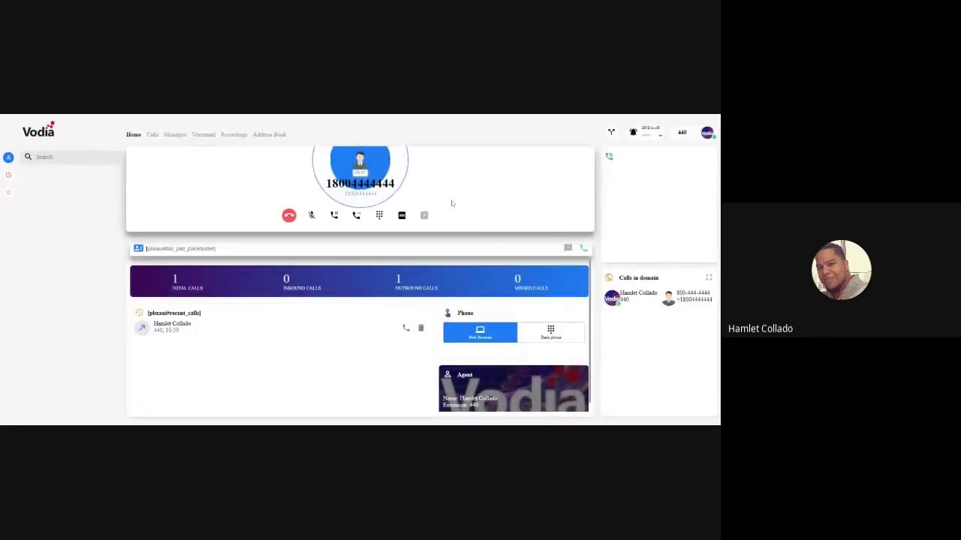
{"action": "left_click", "coordinate": [290, 216]}
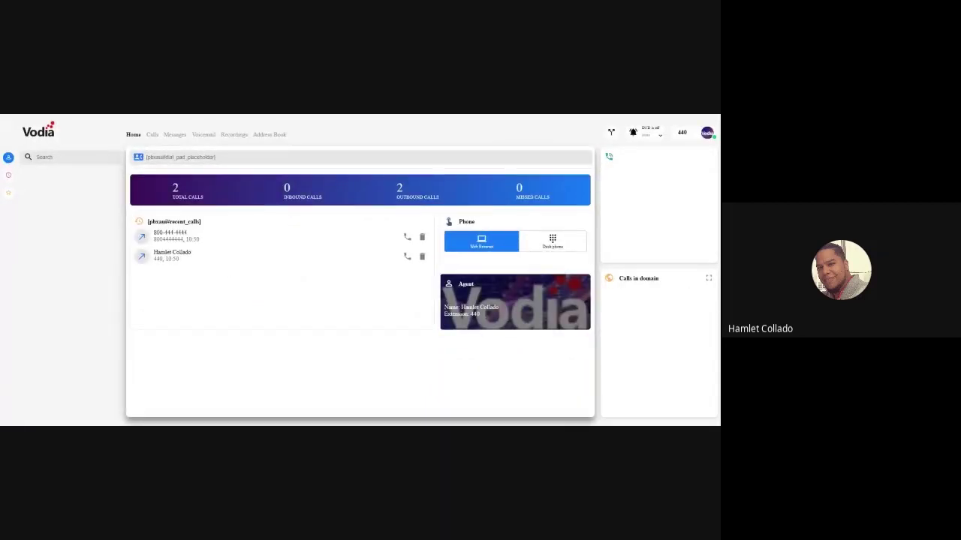
{"action": "left_click", "coordinate": [147, 157]}
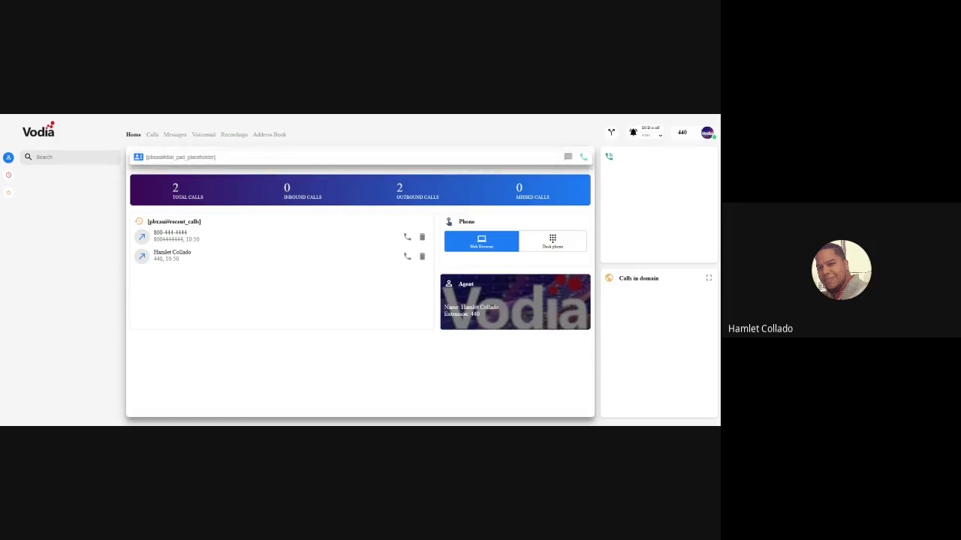
{"action": "key", "text": "Return"}
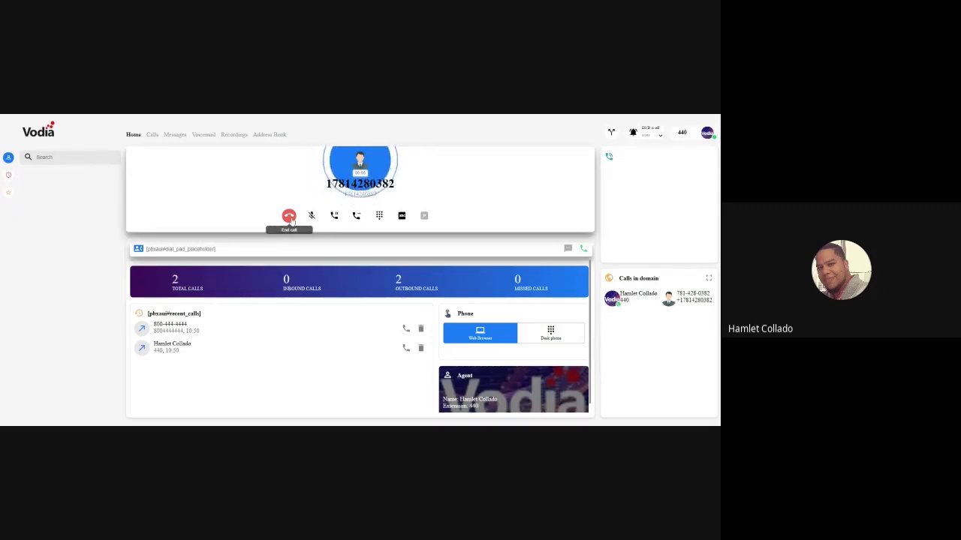
{"action": "left_click", "coordinate": [289, 217]}
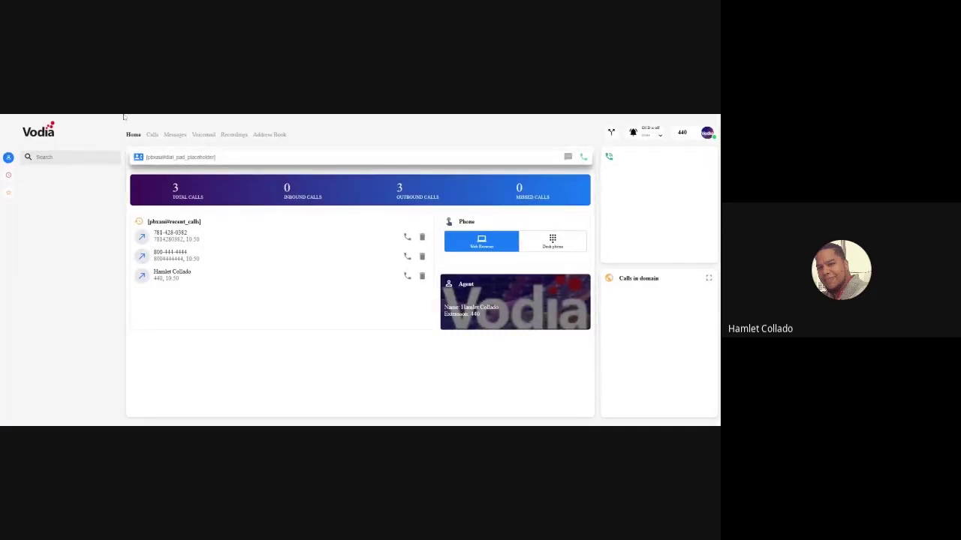
- Return to extension 440's admin General settings and look over its account numbers
{"action": "key", "text": "alt+Left"}
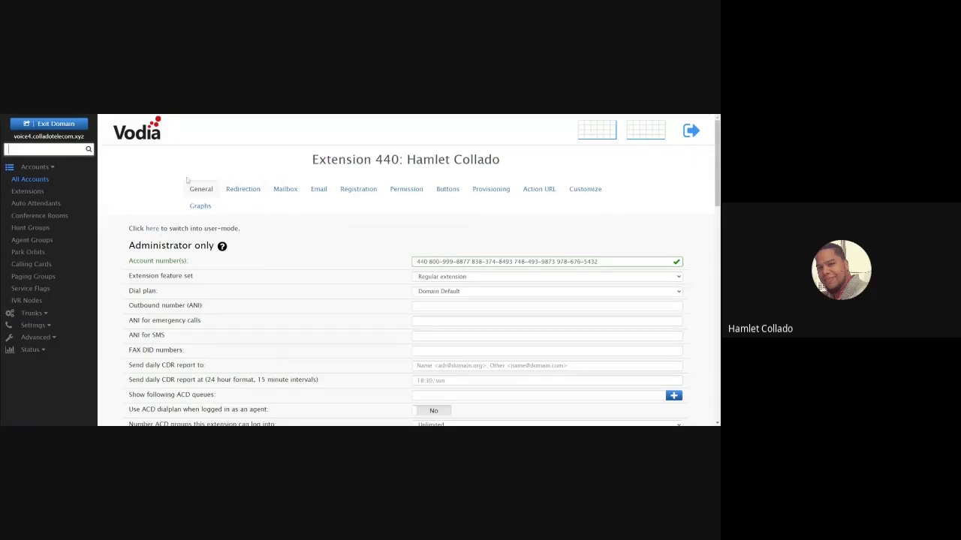
{"action": "scroll", "coordinate": [433, 249], "scroll_direction": "down", "scroll_amount": 1}
{"action": "scroll", "coordinate": [433, 249], "scroll_direction": "down", "scroll_amount": 2}
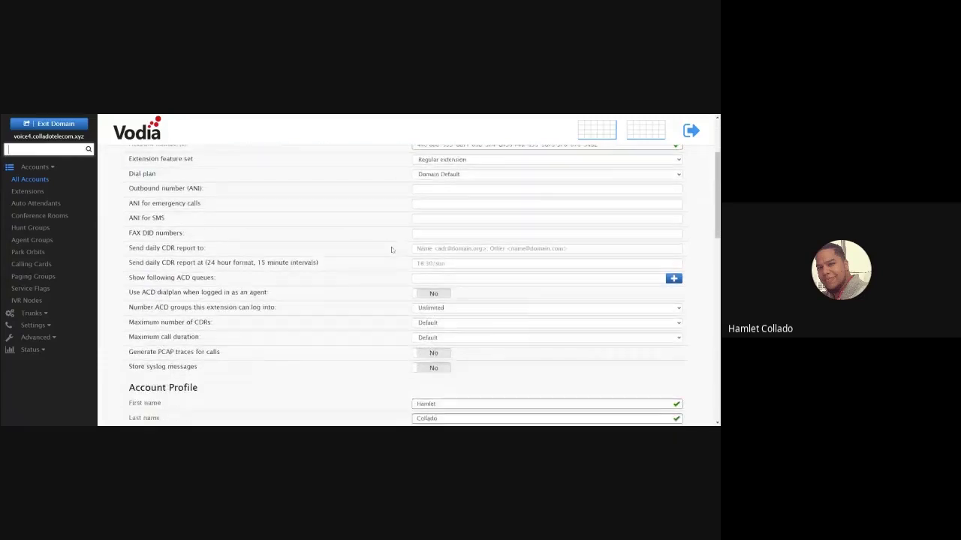
{"action": "scroll", "coordinate": [421, 240], "scroll_direction": "up", "scroll_amount": 3}
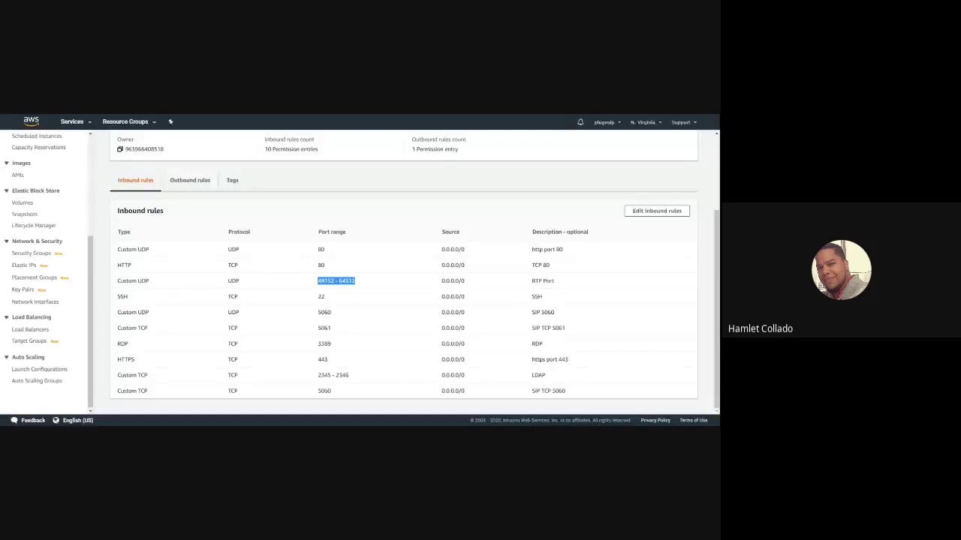
- Review the launch-wizard-4 security group's ten inbound rules
{"action": "scroll", "coordinate": [406, 275], "scroll_direction": "up", "scroll_amount": 3}
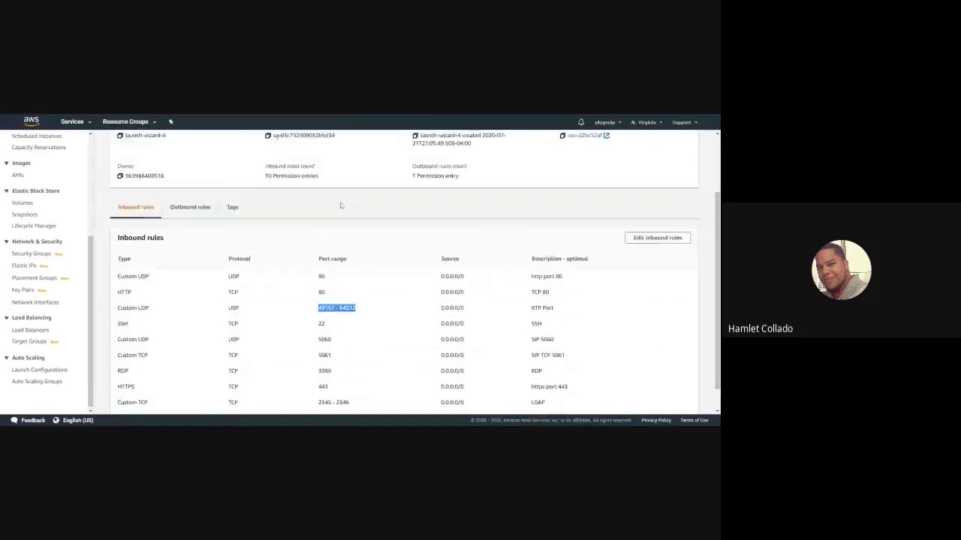
{"action": "scroll", "coordinate": [405, 275], "scroll_direction": "down", "scroll_amount": 2}
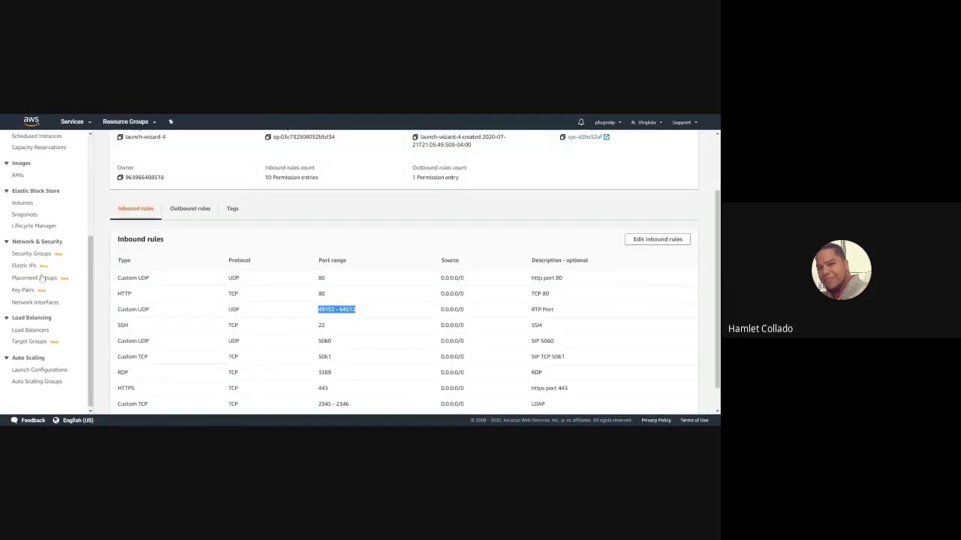
{"action": "scroll", "coordinate": [218, 287], "scroll_direction": "up", "scroll_amount": 2}
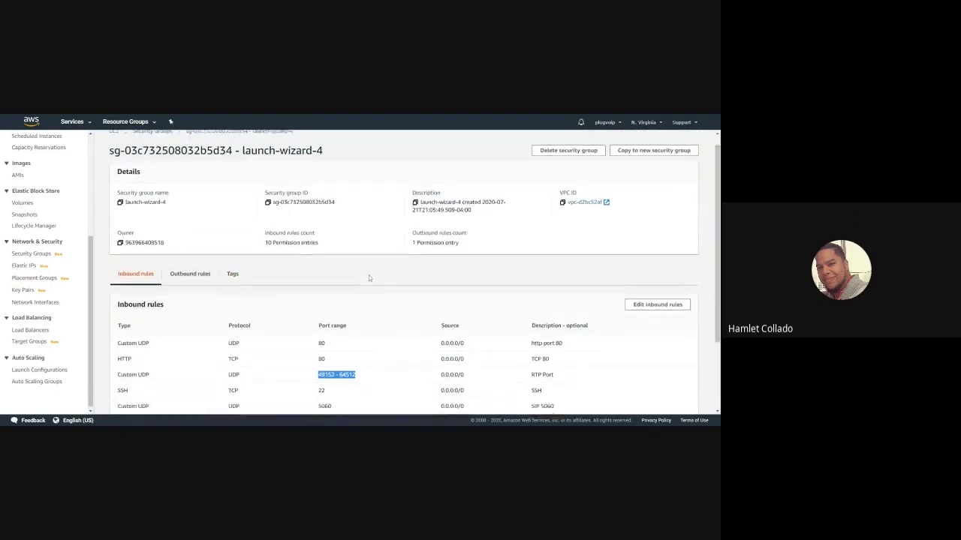
{"action": "scroll", "coordinate": [368, 275], "scroll_direction": "down", "scroll_amount": 3}
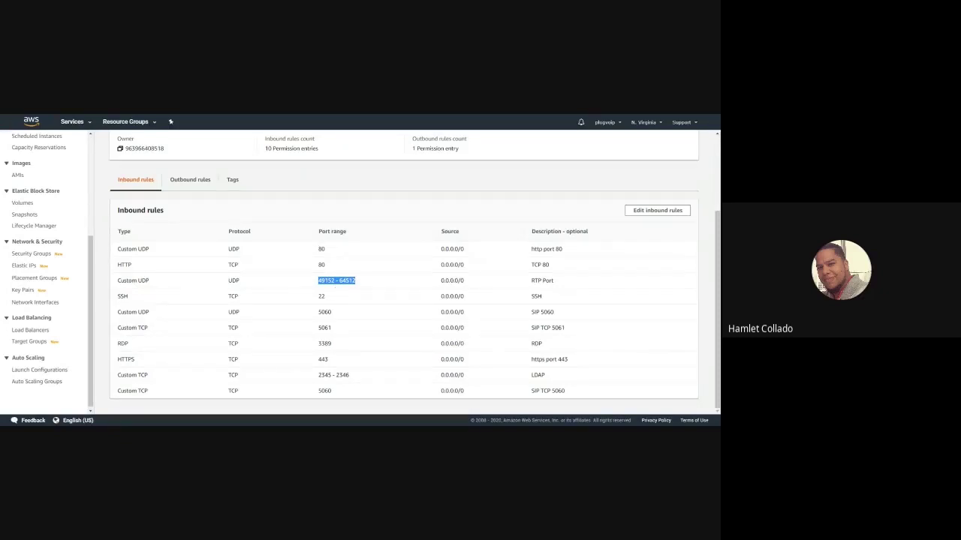
{"action": "left_click", "coordinate": [338, 117]}
{"action": "key", "text": "alt+Tab"}
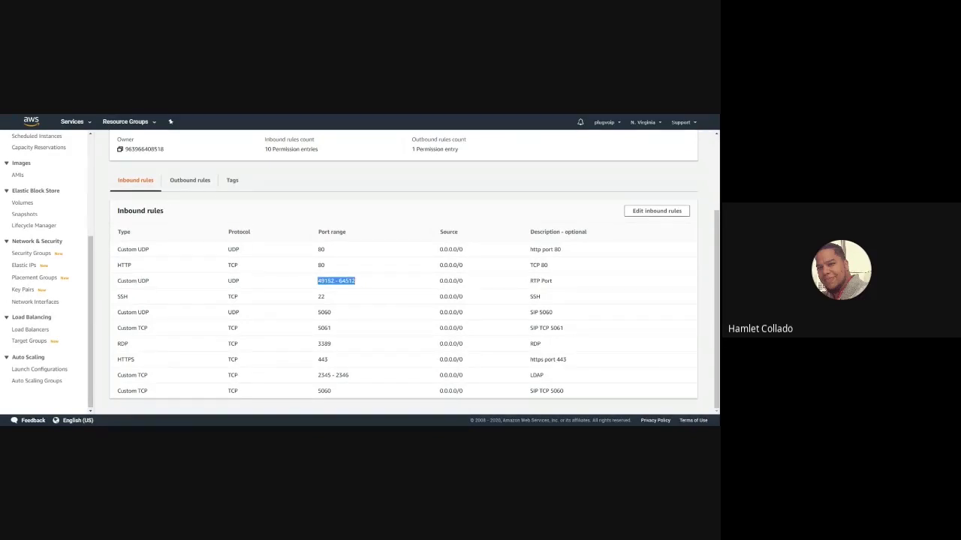
- Highlight the Inbound rules heading and rules table, then go back to the EC2 Dashboard
{"action": "left_click_drag", "start_coordinate": [116, 211], "coordinate": [182, 213]}
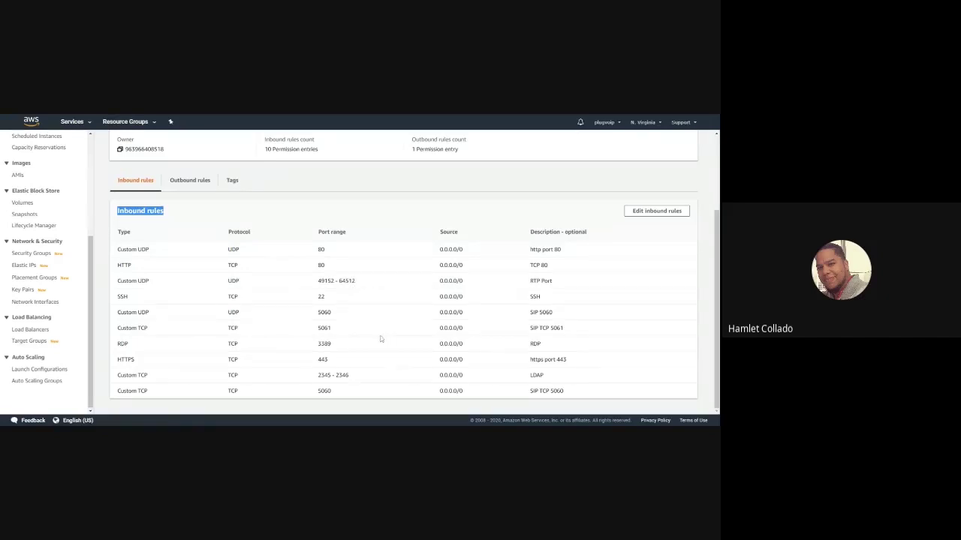
{"action": "left_click", "coordinate": [383, 115]}
{"action": "key", "text": "alt+Tab"}
{"action": "left_click_drag", "start_coordinate": [118, 249], "coordinate": [533, 390]}
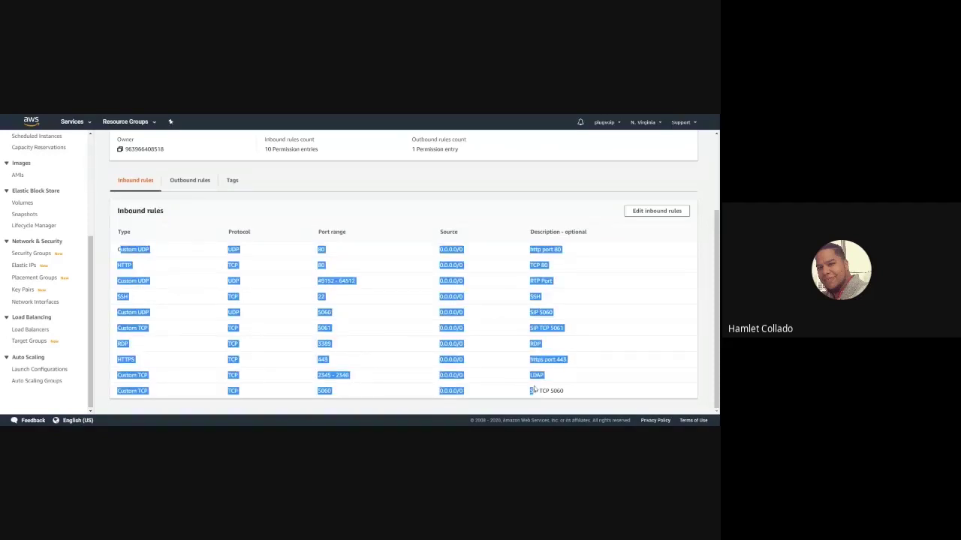
{"action": "left_click", "coordinate": [397, 337]}
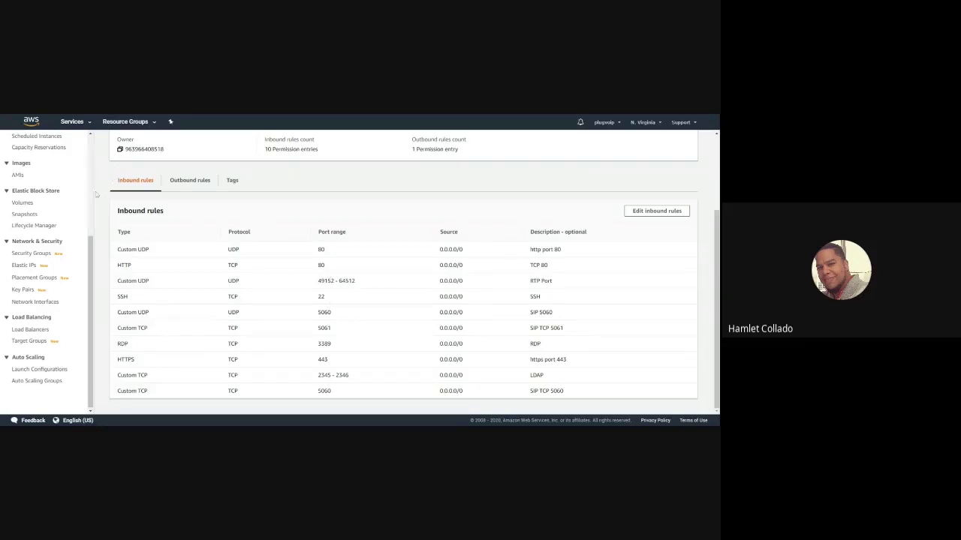
{"action": "scroll", "coordinate": [41, 163], "scroll_direction": "up", "scroll_amount": 3}
{"action": "left_click", "coordinate": [41, 161]}
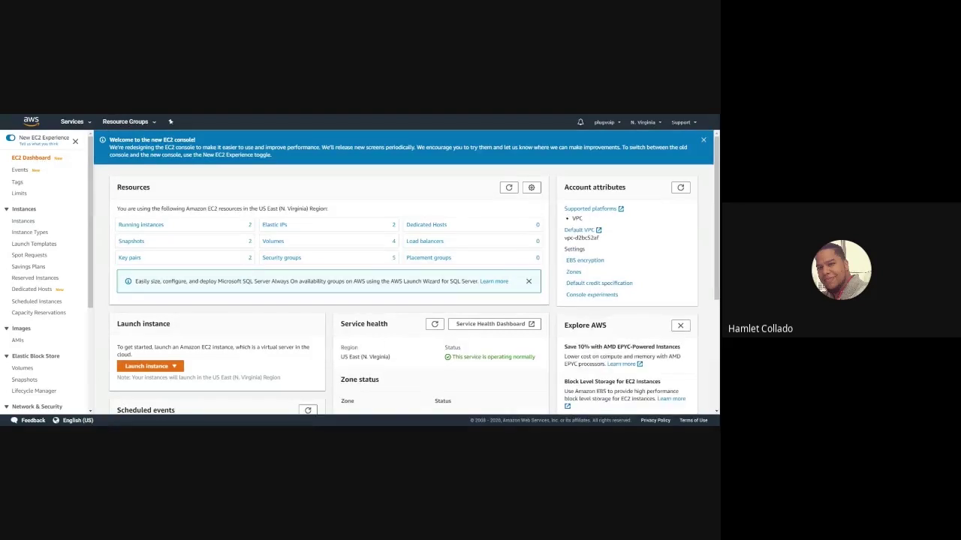
- List the running t2.micro instances and select the second one to show its details
{"action": "left_click", "coordinate": [154, 226]}
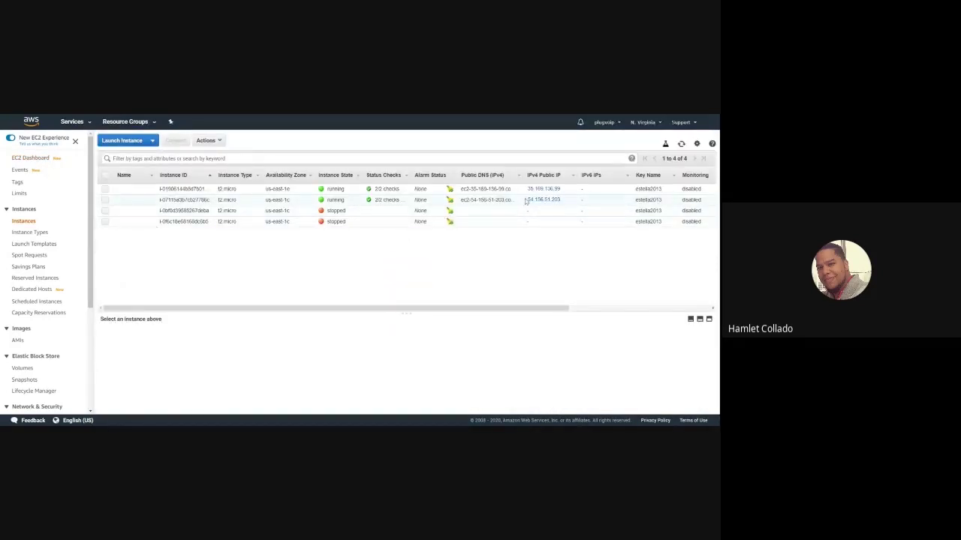
{"action": "left_click_drag", "start_coordinate": [526, 200], "coordinate": [563, 200]}
{"action": "left_click", "coordinate": [563, 200]}
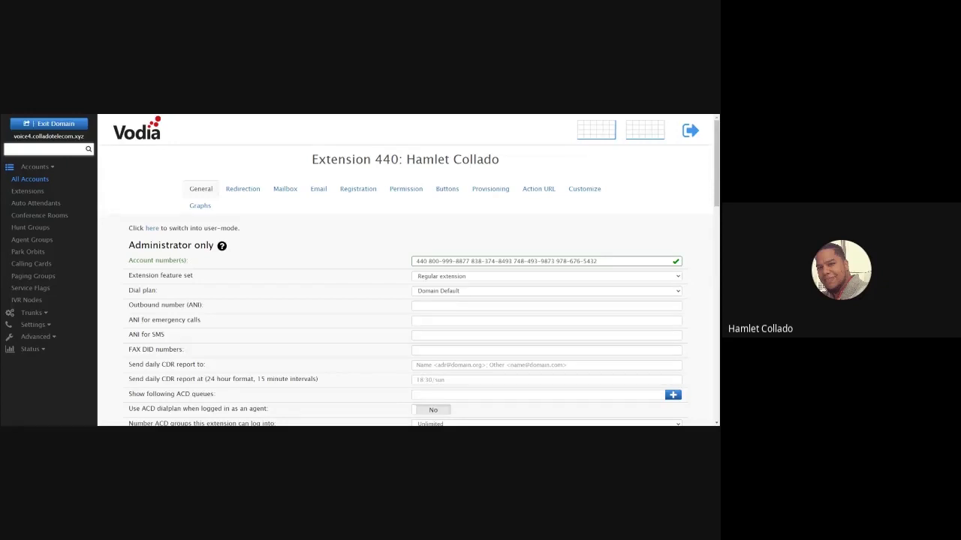
- On the Vodia website, open Documentation from the Service Center menu
{"action": "key", "text": "alt+Tab"}
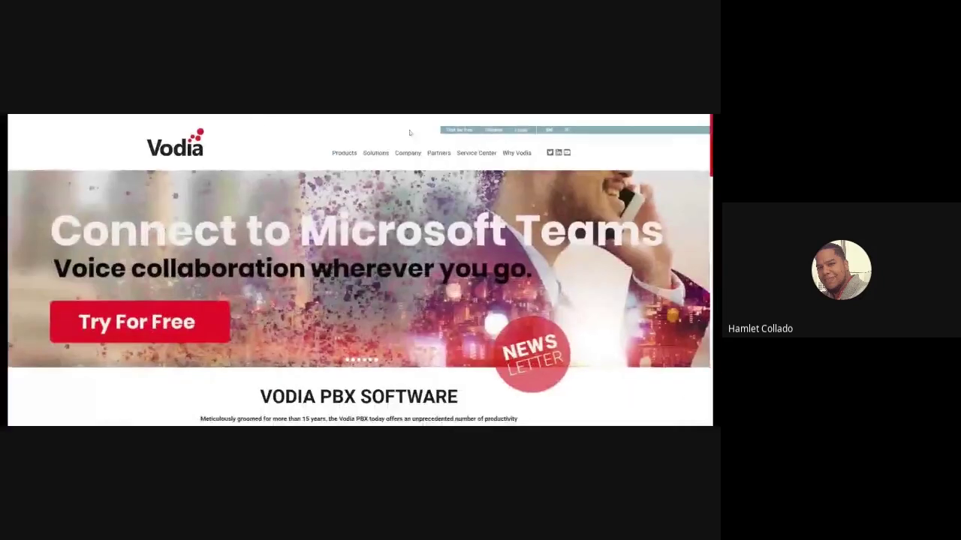
{"action": "mouse_move", "coordinate": [482, 154]}
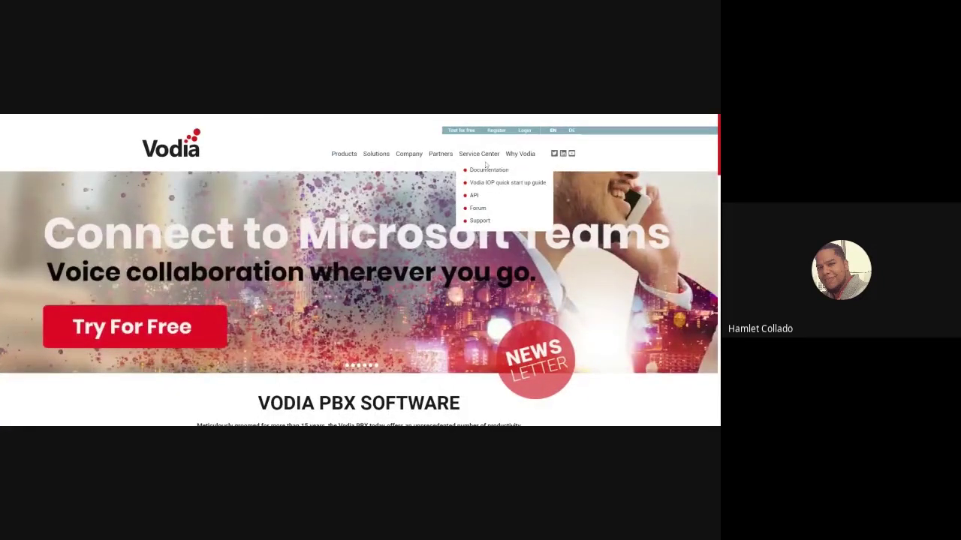
{"action": "left_click", "coordinate": [485, 171]}
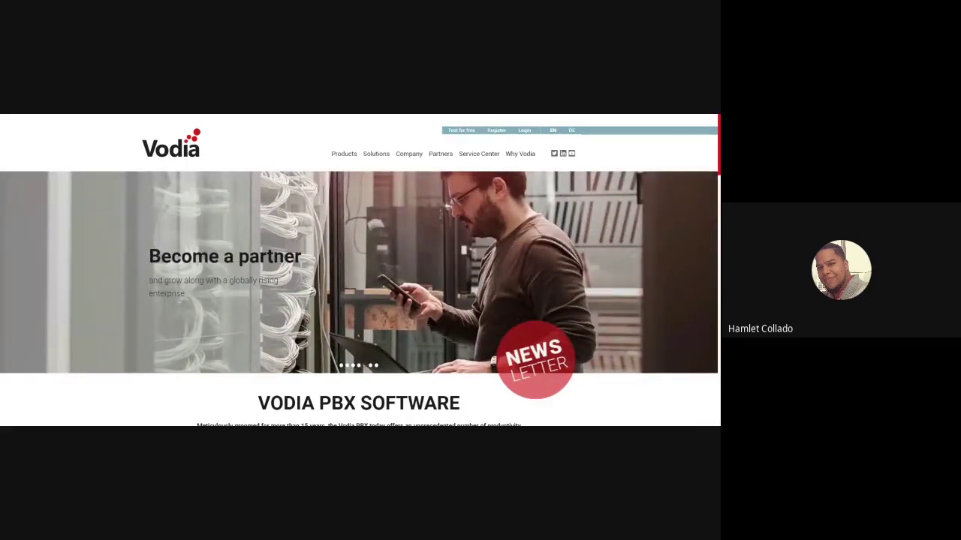
- In the Installing Language Packs table, copy the Spanish audio_sp.xml prompts URL
{"action": "key", "text": "ctrl+Tab"}
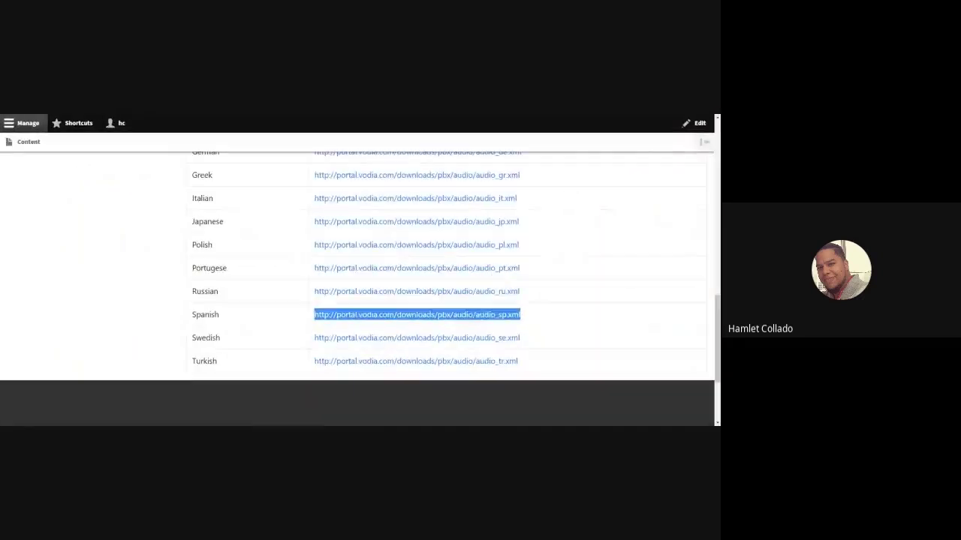
{"action": "scroll", "coordinate": [360, 270], "scroll_direction": "up", "scroll_amount": 15}
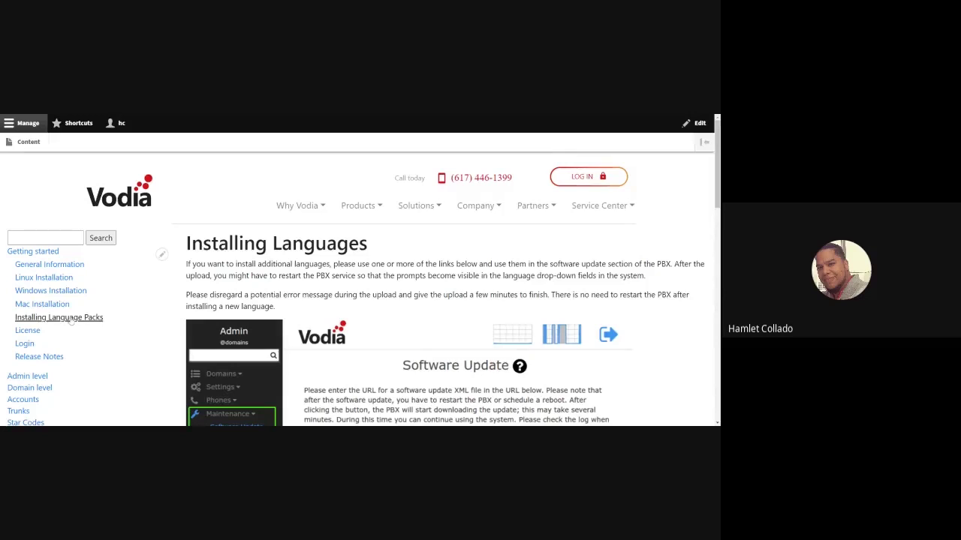
{"action": "scroll", "coordinate": [83, 321], "scroll_direction": "down", "scroll_amount": 2}
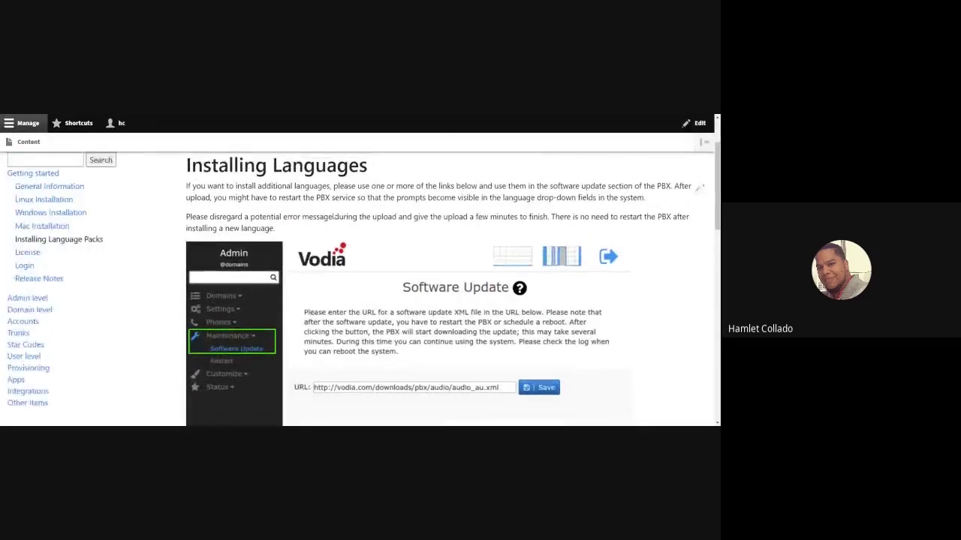
{"action": "scroll", "coordinate": [335, 226], "scroll_direction": "down", "scroll_amount": 3}
{"action": "scroll", "coordinate": [335, 225], "scroll_direction": "up", "scroll_amount": 1}
{"action": "scroll", "coordinate": [335, 225], "scroll_direction": "down", "scroll_amount": 2}
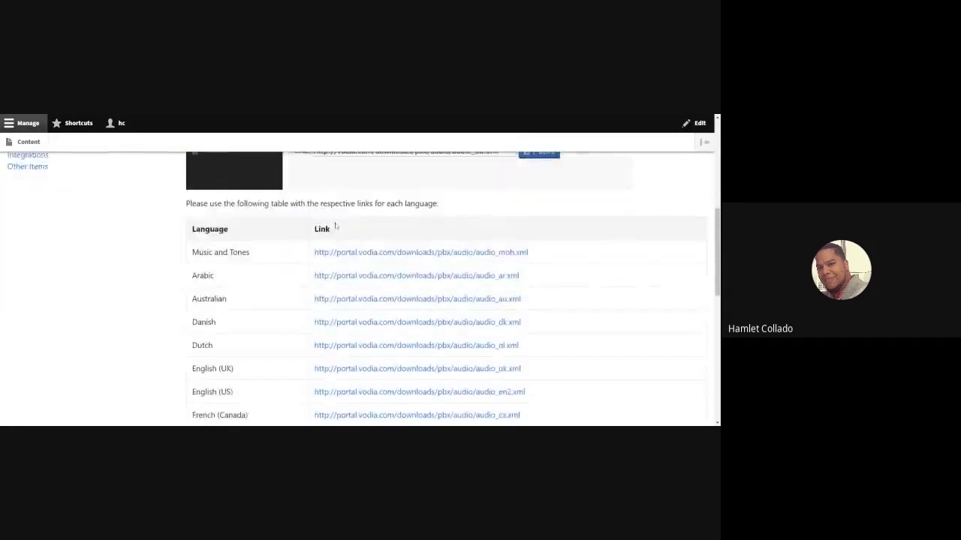
{"action": "scroll", "coordinate": [335, 225], "scroll_direction": "down", "scroll_amount": 5}
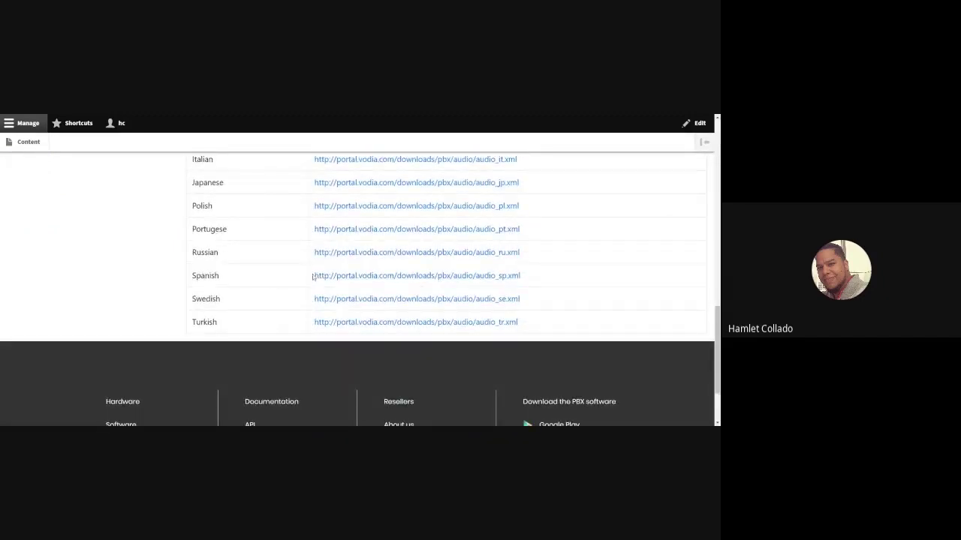
{"action": "left_click_drag", "start_coordinate": [312, 276], "coordinate": [522, 277]}
{"action": "key", "text": "ctrl+c"}
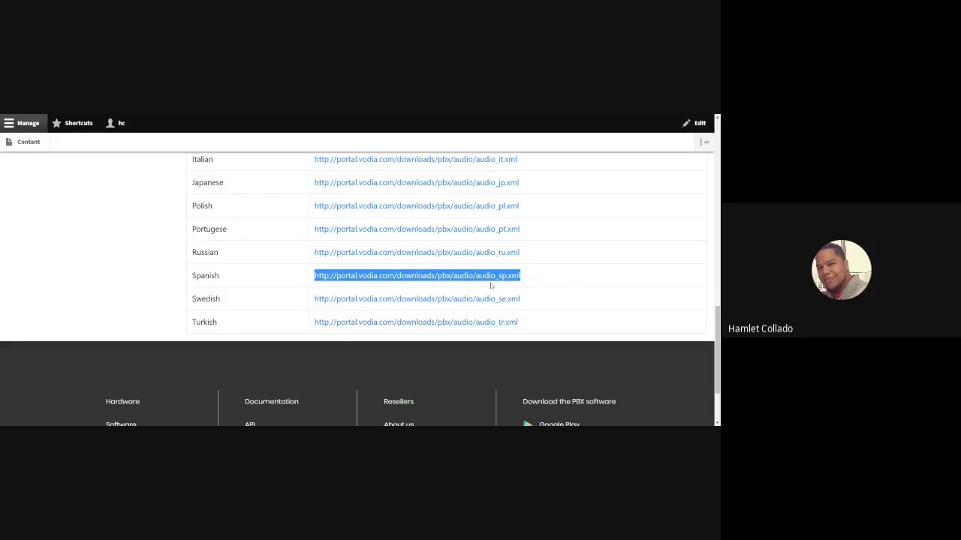
{"action": "left_click", "coordinate": [461, 116]}
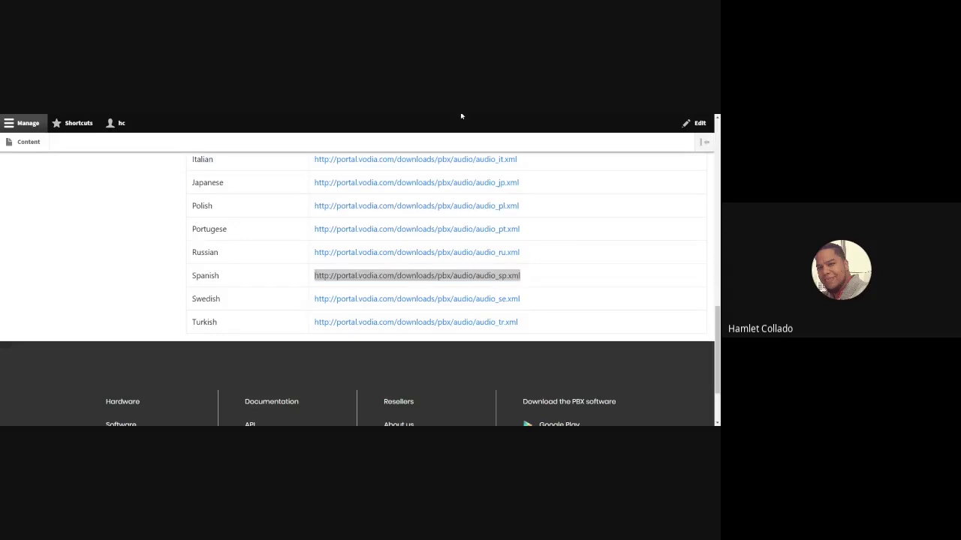
{"action": "key", "text": "alt+Tab"}
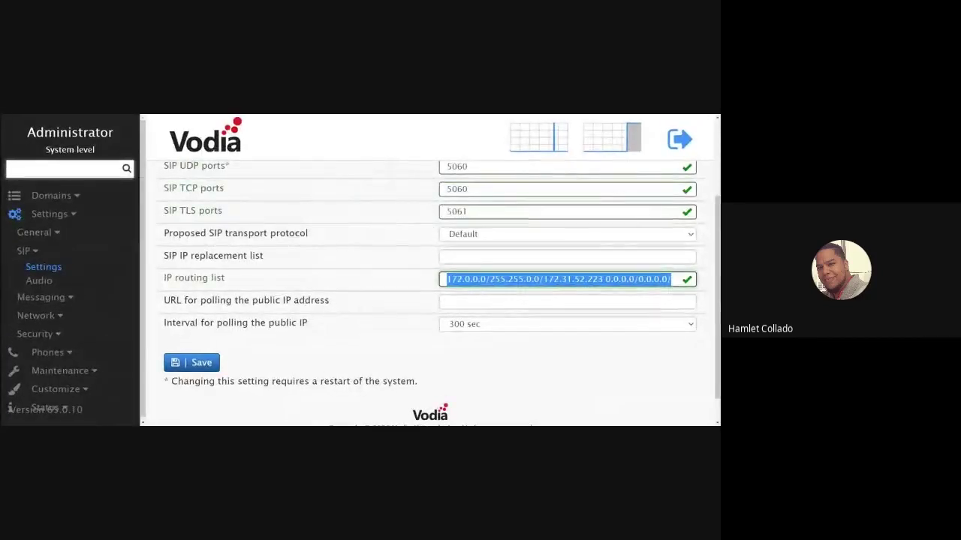
- Paste the Spanish audio_sp.xml URL into Maintenance > Software Update and save it
{"action": "left_click", "coordinate": [72, 372]}
{"action": "left_click", "coordinate": [67, 272]}
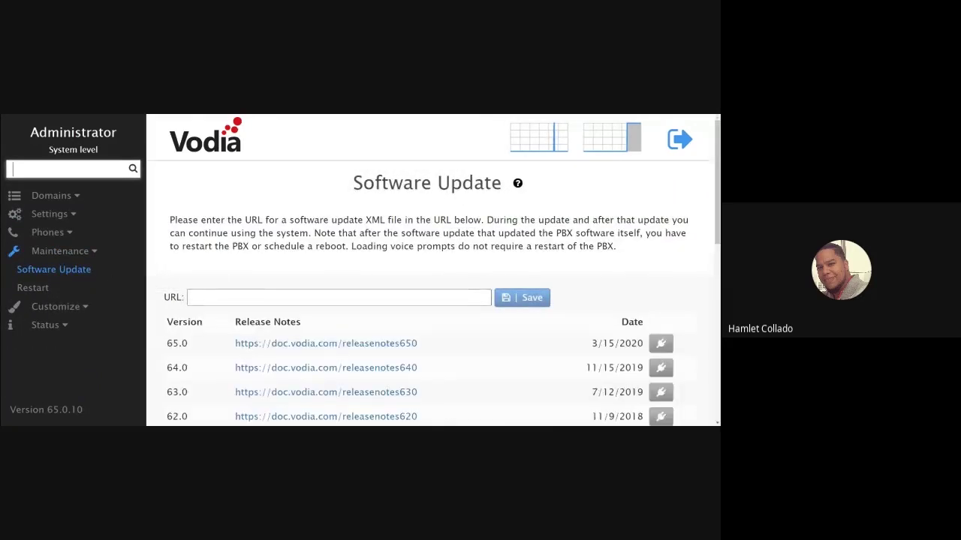
{"action": "scroll", "coordinate": [432, 300], "scroll_direction": "down", "scroll_amount": 1}
{"action": "left_click_drag", "start_coordinate": [39, 132], "coordinate": [111, 132]}
{"action": "left_click", "coordinate": [234, 259]}
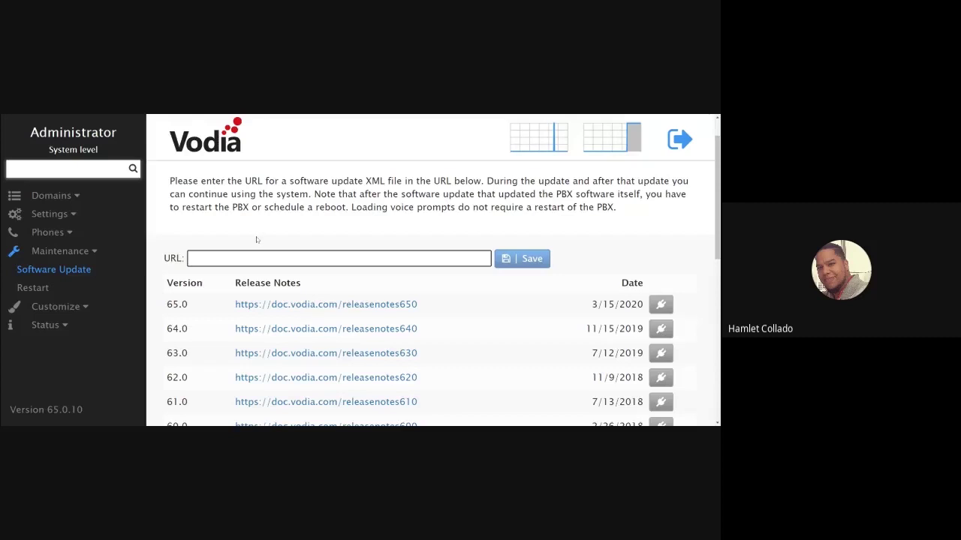
{"action": "key", "text": "ctrl+v"}
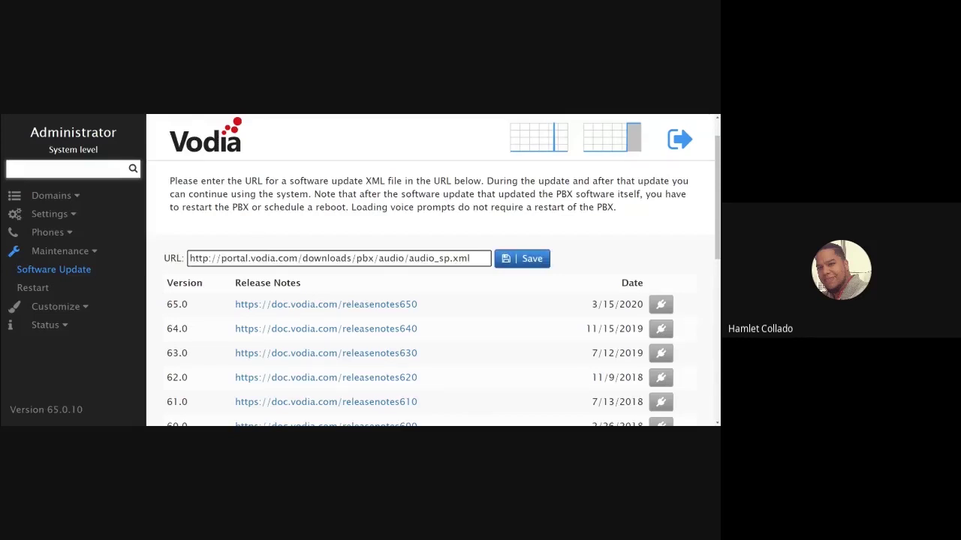
{"action": "left_click", "coordinate": [526, 258]}
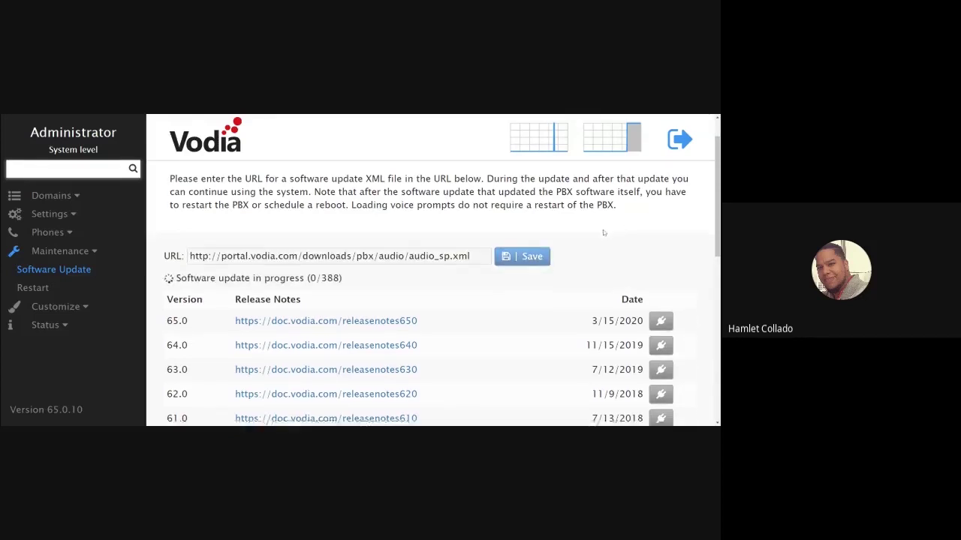
- Confirm the Spanish prompts update succeeded and open the Maintenance Restart page
{"action": "scroll", "coordinate": [603, 233], "scroll_direction": "down", "scroll_amount": 1}
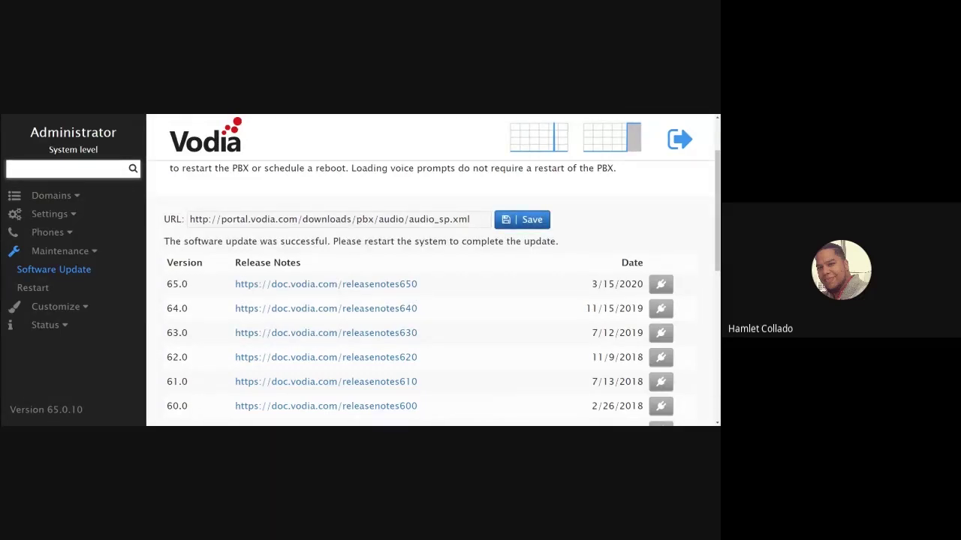
{"action": "left_click_drag", "start_coordinate": [333, 241], "coordinate": [577, 246]}
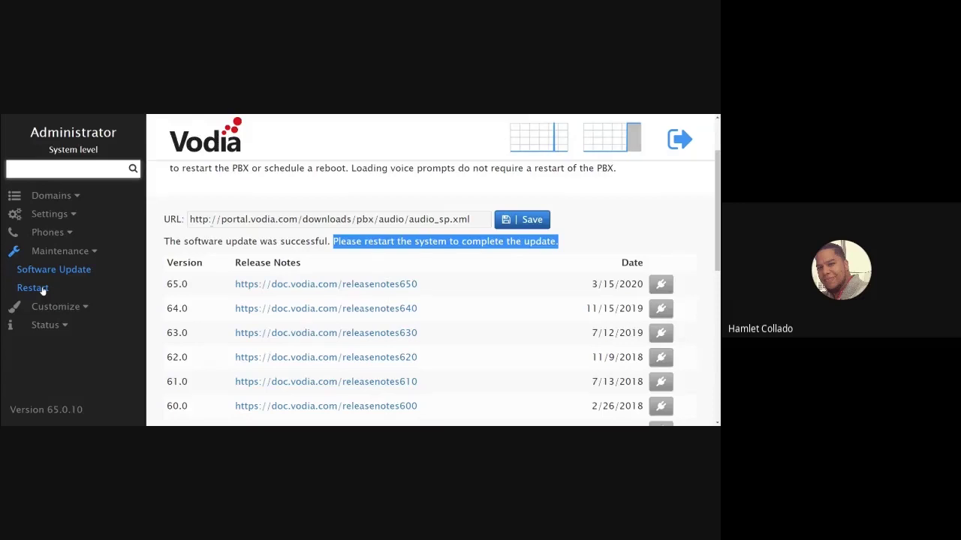
{"action": "left_click", "coordinate": [34, 288]}
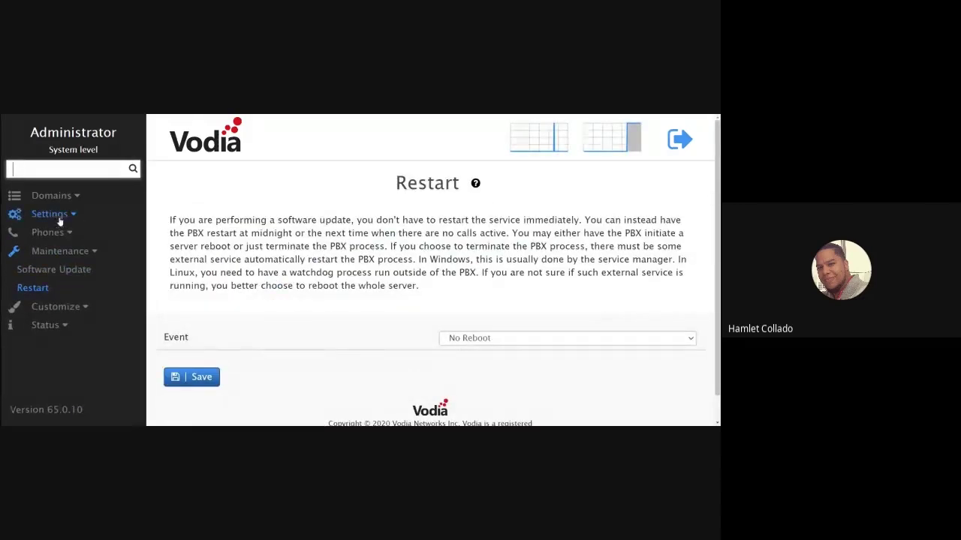